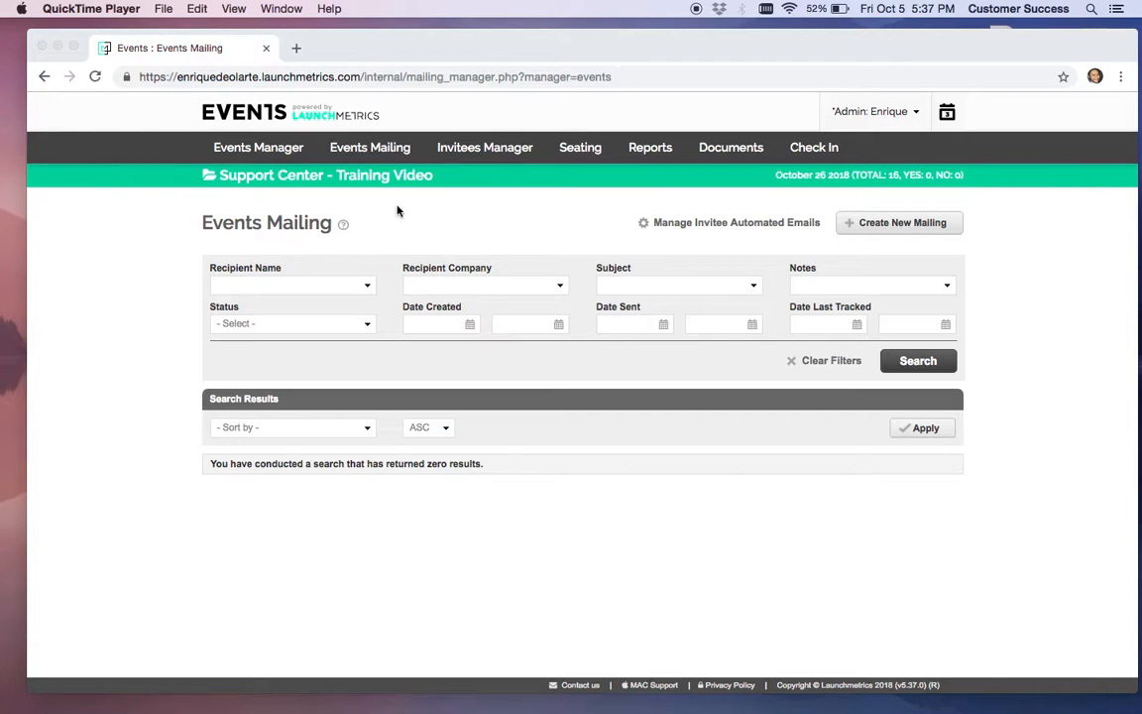
Bring Chrome forward and reload the Events Mailing page for Support Center - Training Video
left_click(377, 152)
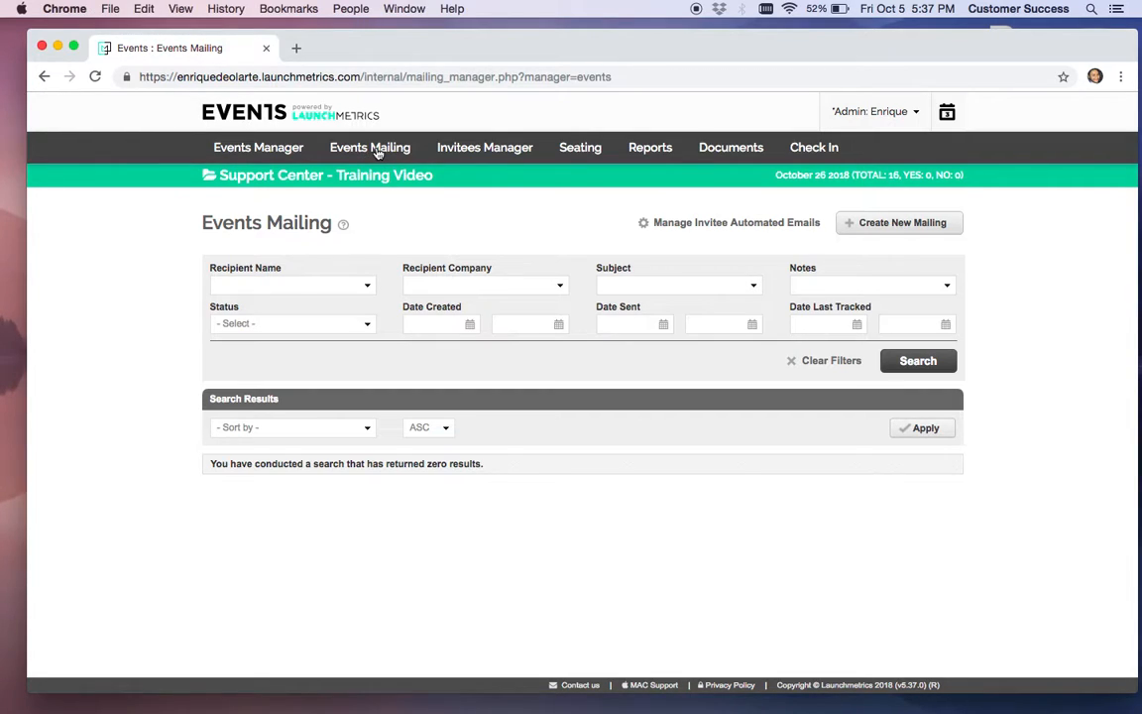
left_click(377, 149)
left_click(911, 224)
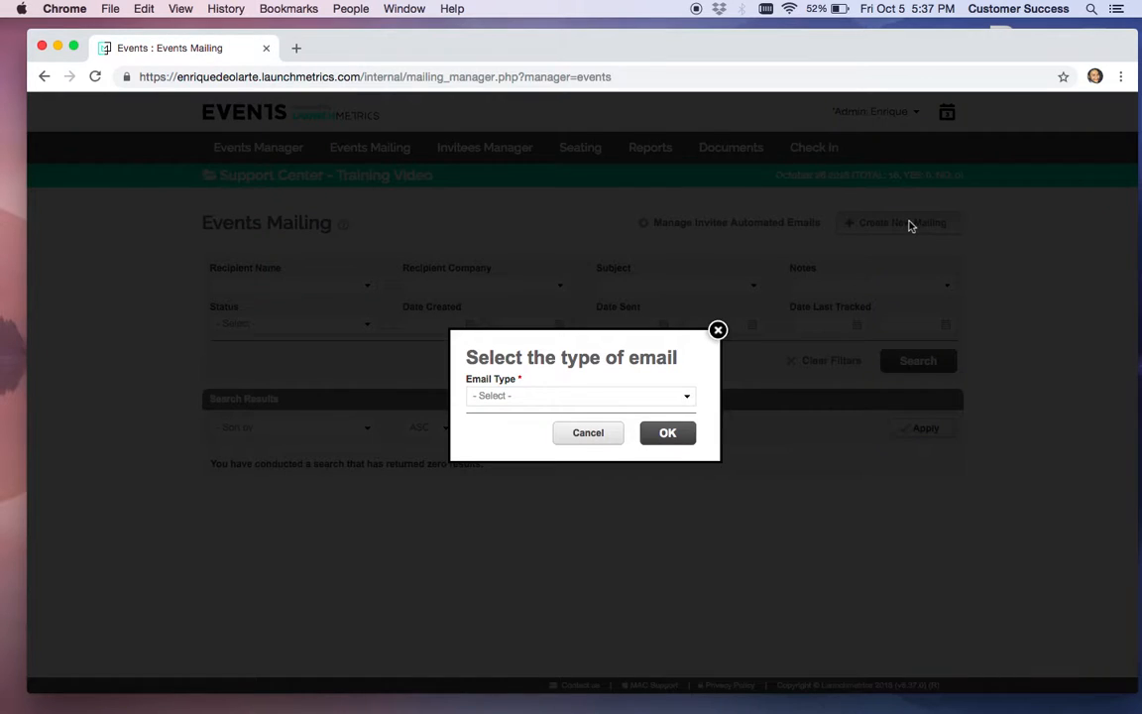
left_click(645, 398)
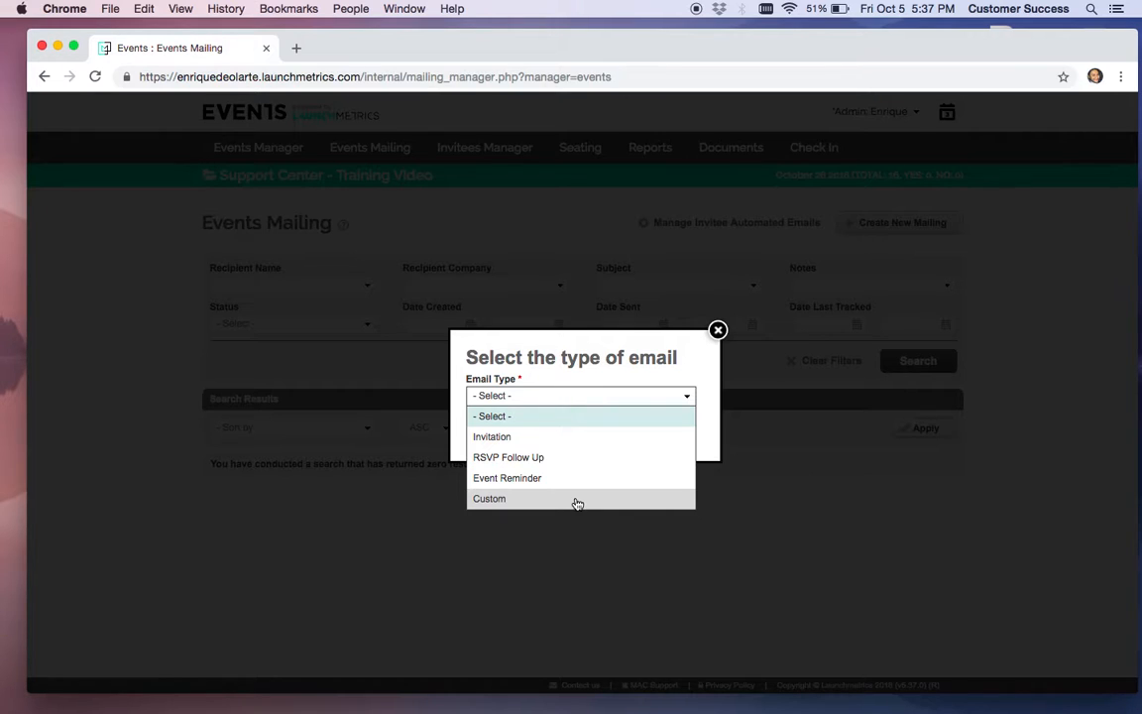
left_click(720, 333)
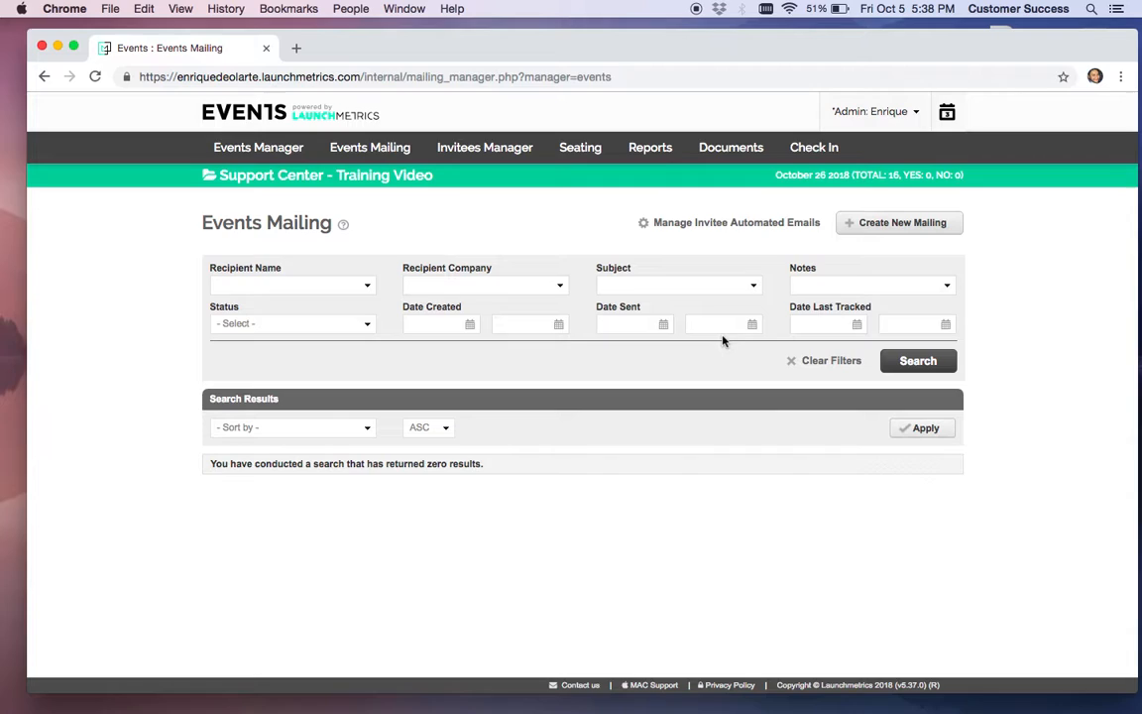
Open the Confirmation Yes automated email's draft in the builder from Manage Invitee Automated Emails
left_click(740, 224)
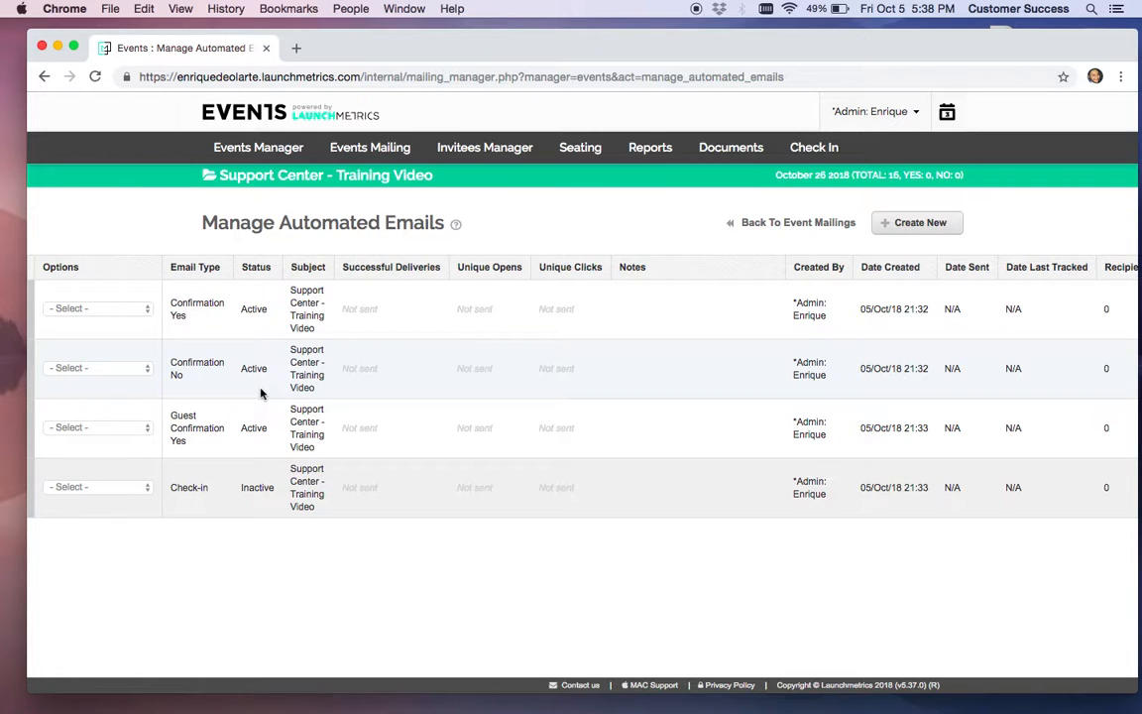
left_click(117, 315)
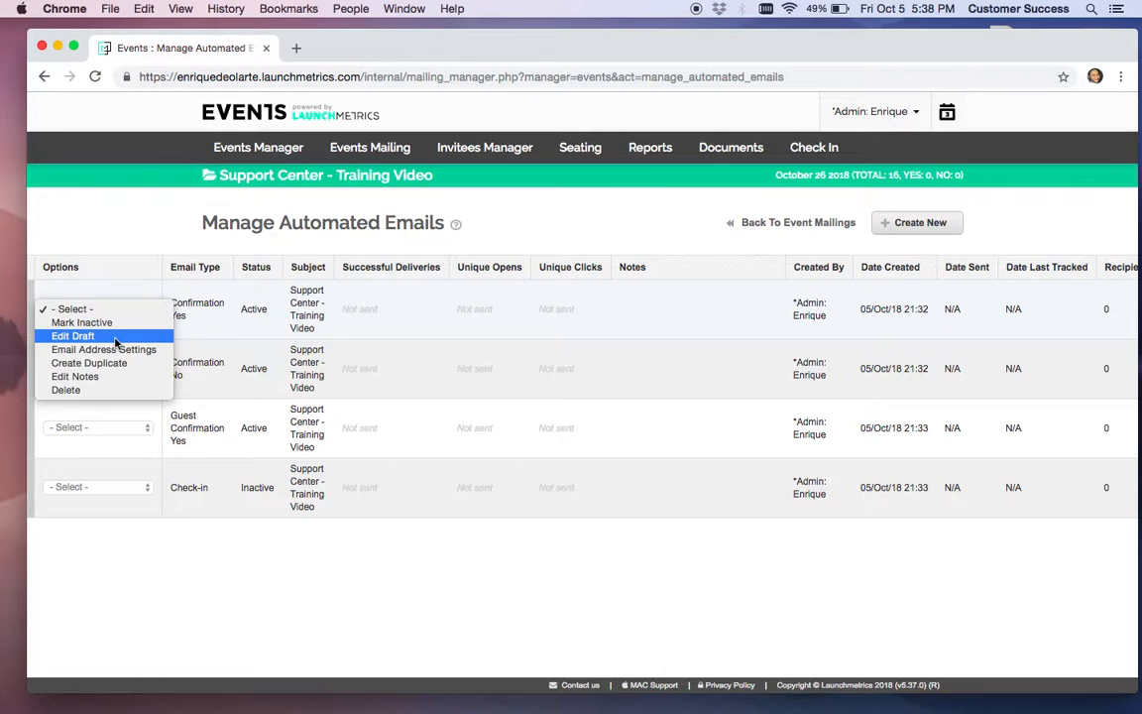
left_click(115, 338)
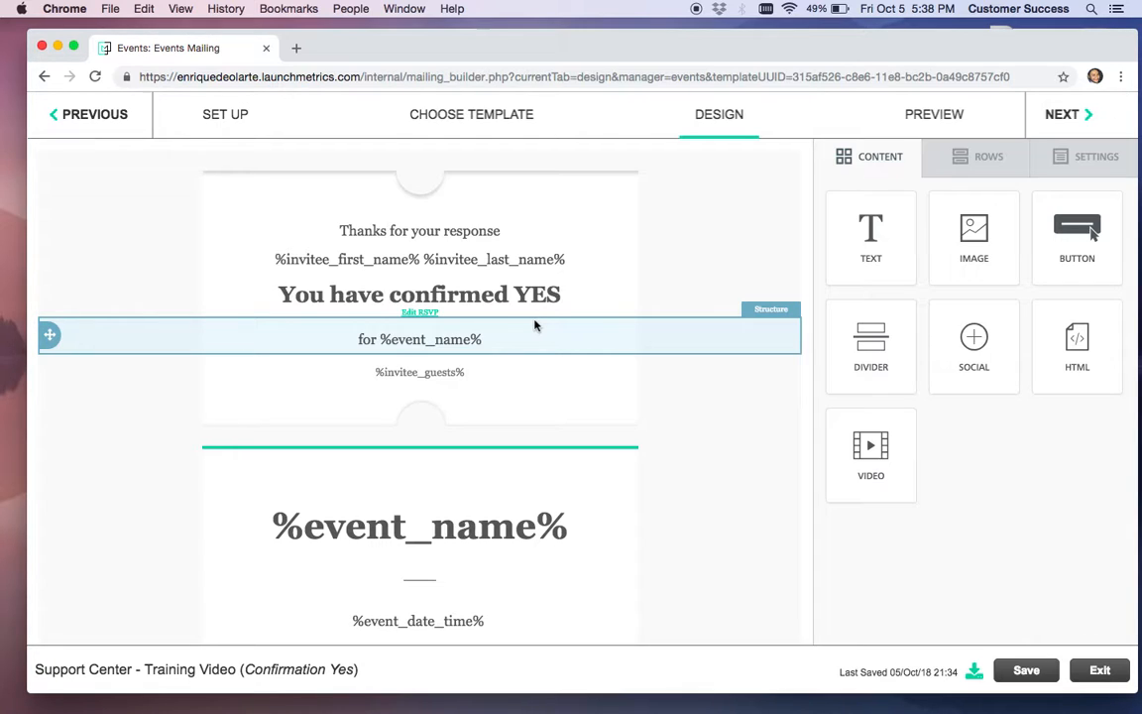
Exit the Confirmation Yes draft and create a new mailing with Email Type Invitation
left_click(1101, 672)
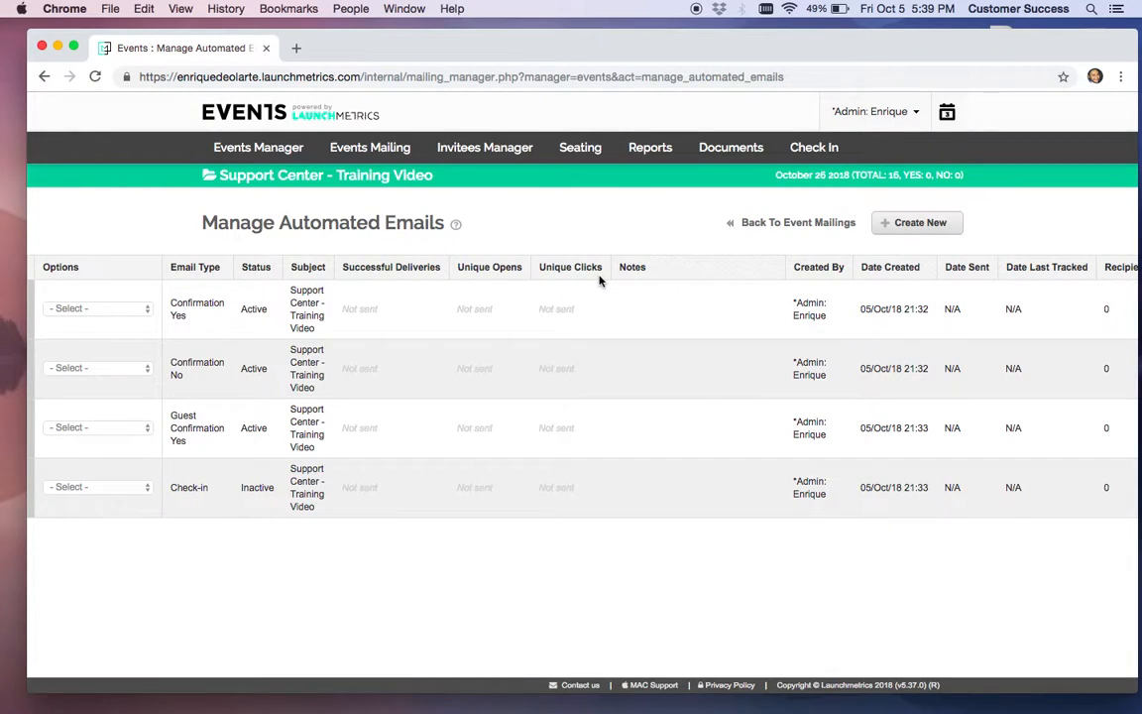
left_click(793, 224)
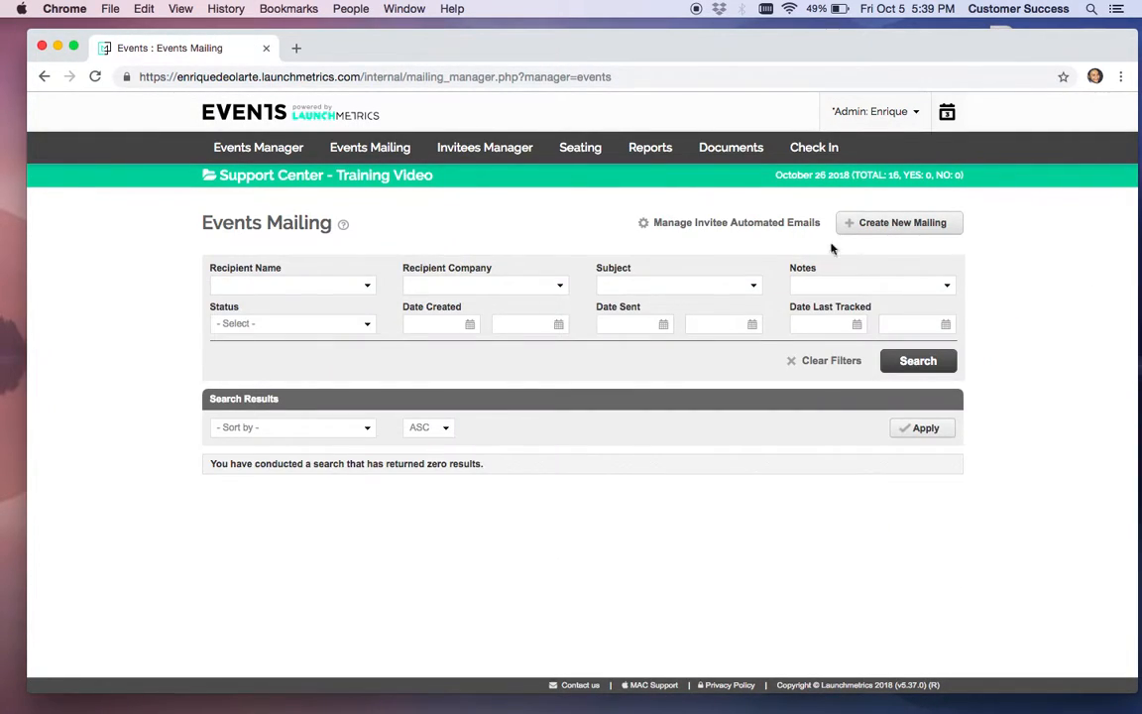
left_click(908, 222)
left_click(590, 401)
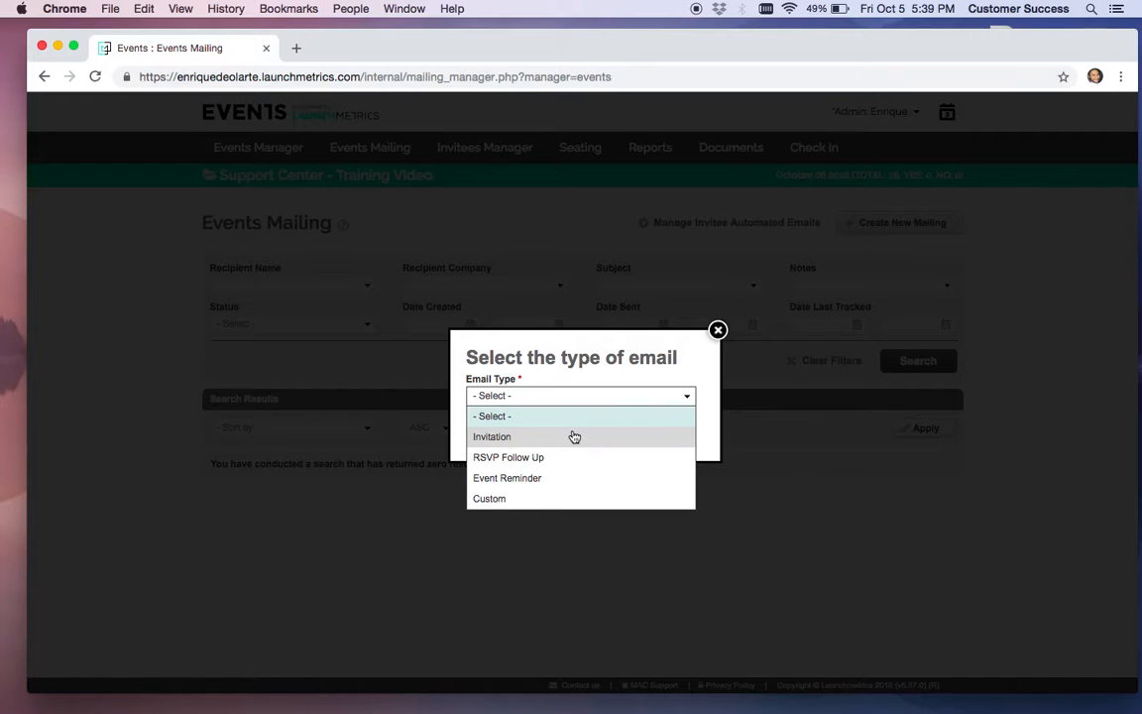
left_click(575, 437)
left_click(668, 434)
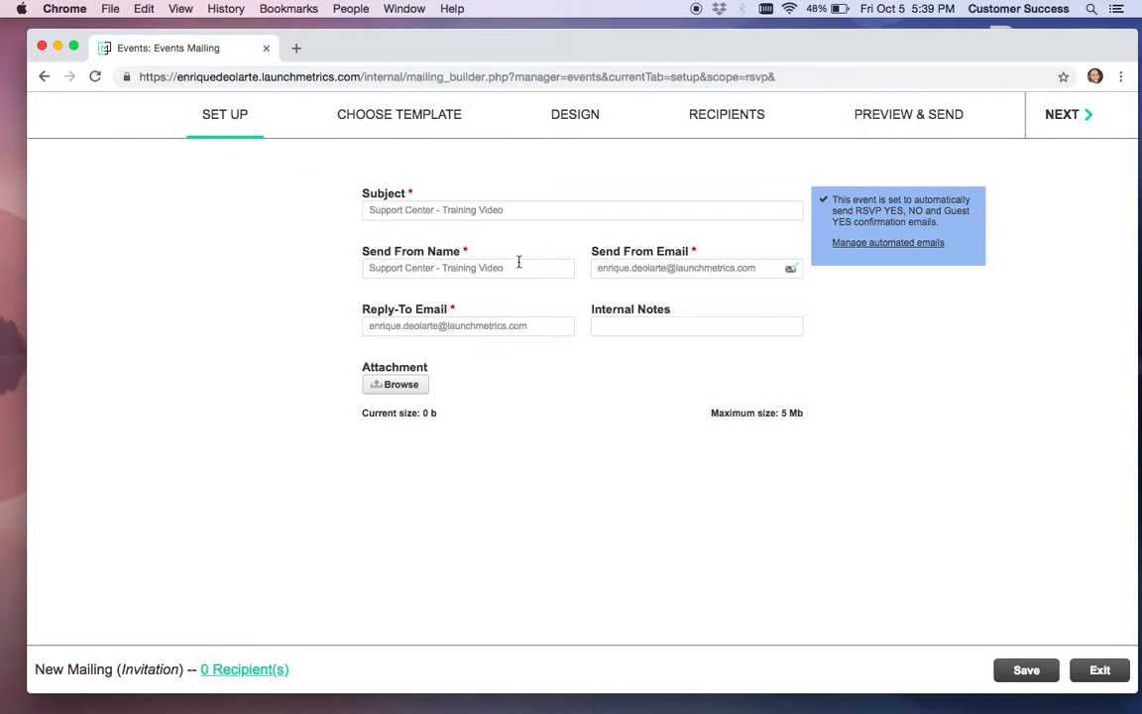
Shorten the Send From Email domain to launchmetrics.co, then open the warning's spam-prevention article
mouse_move(779, 268)
mouse_move(693, 270)
left_click_drag(677, 268, 761, 286)
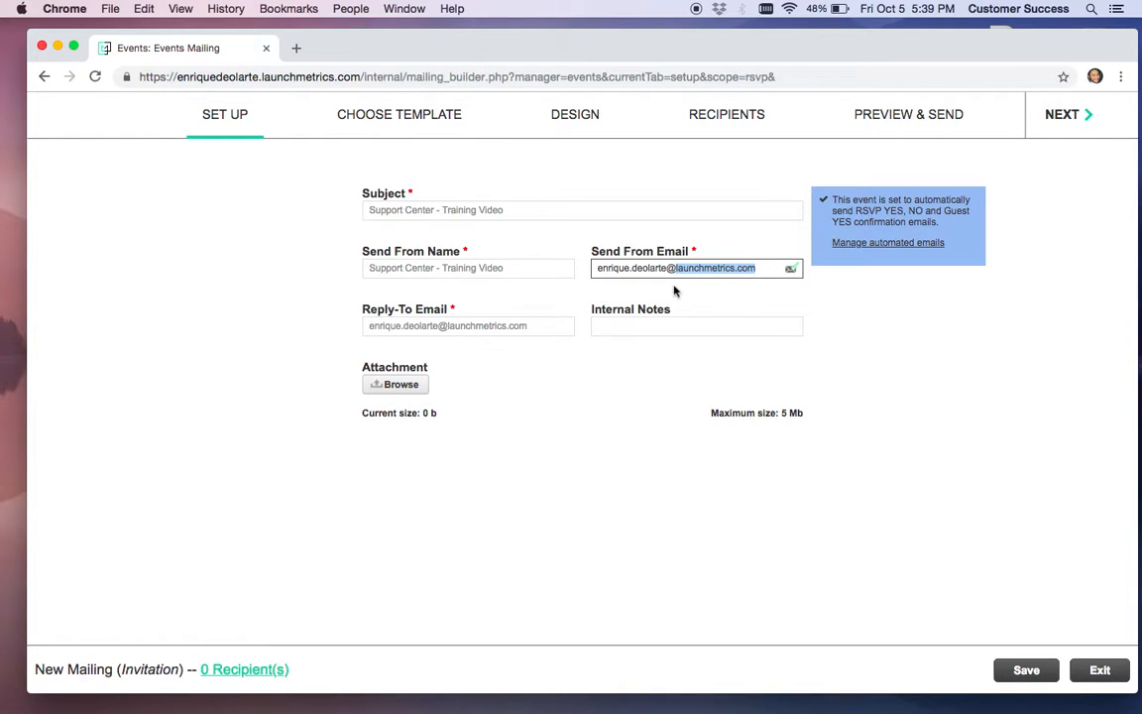
left_click(769, 269)
key("BackSpace")
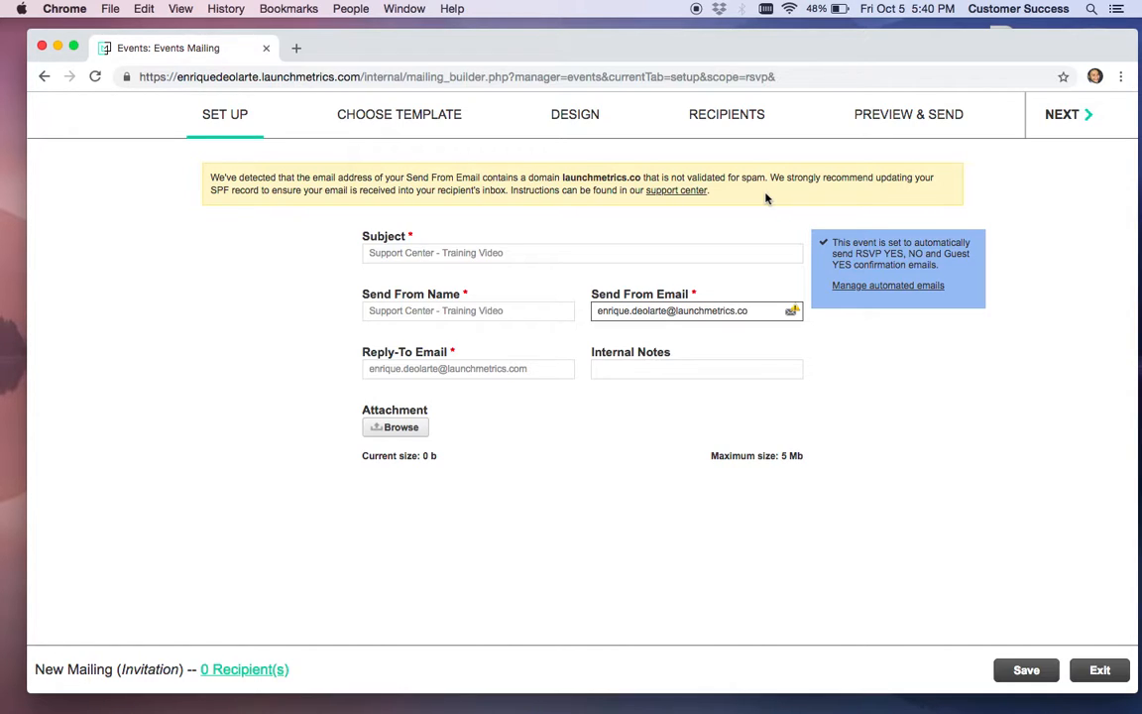
left_click(682, 200)
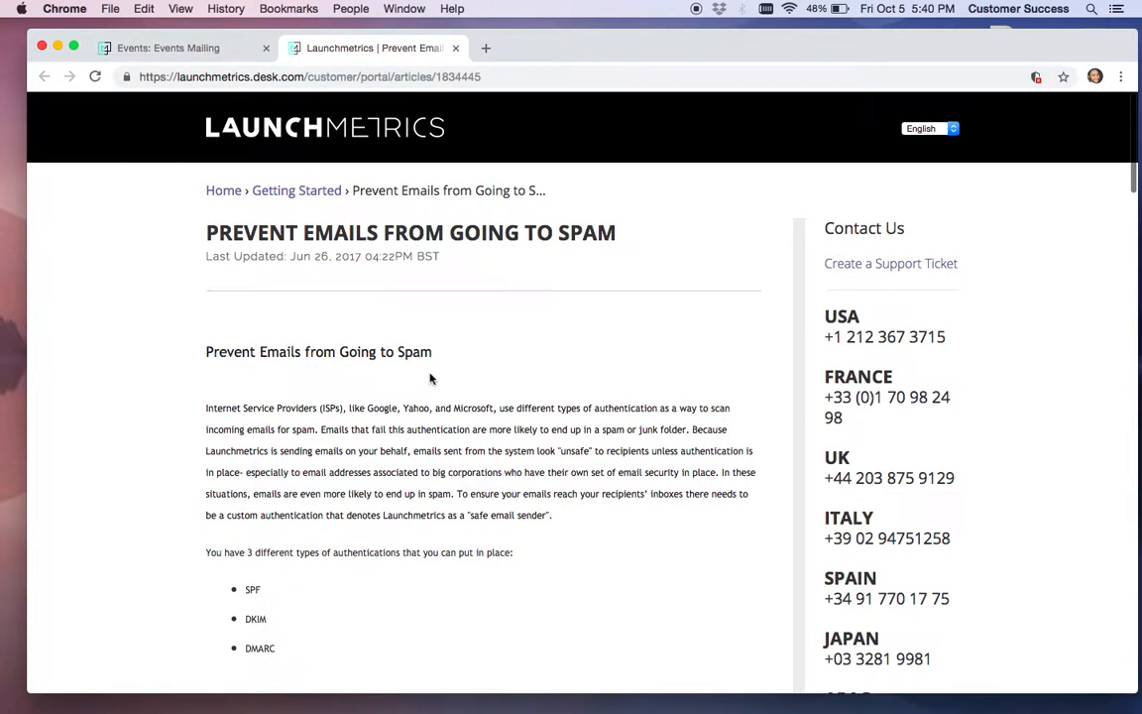
Scroll through the Prevent Emails from Going to Spam article, then return to the Events Mailing tab
scroll(431, 410, "down", 3)
scroll(431, 376, "down", 10)
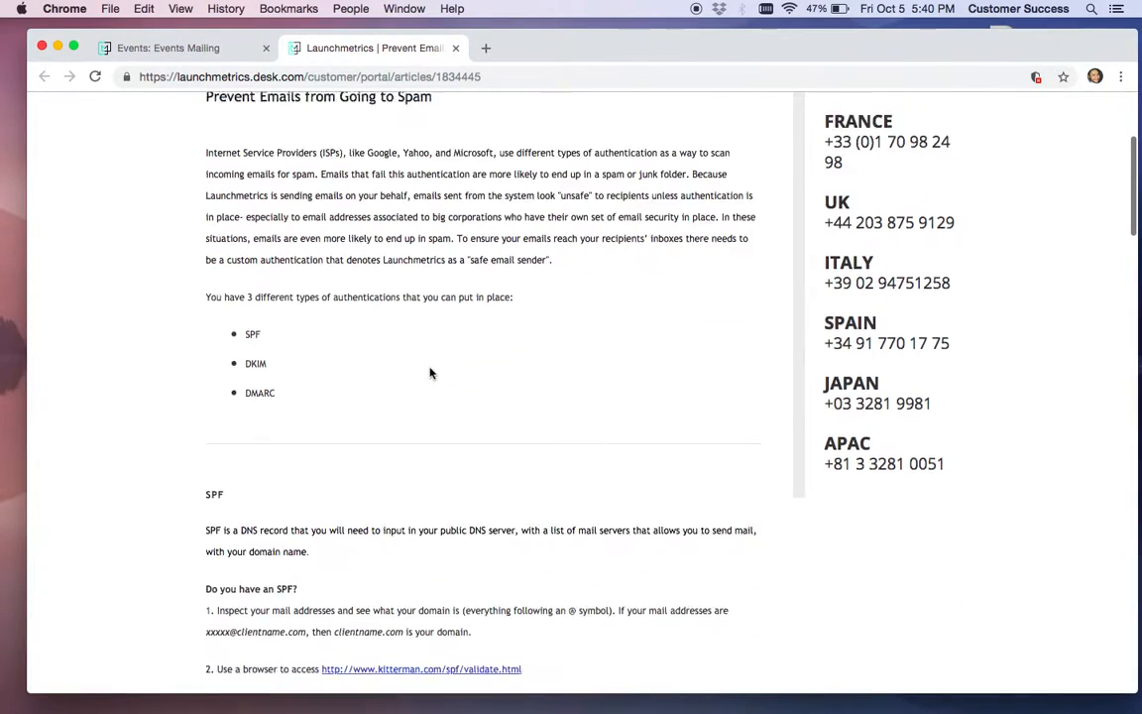
scroll(431, 373, "down", 15)
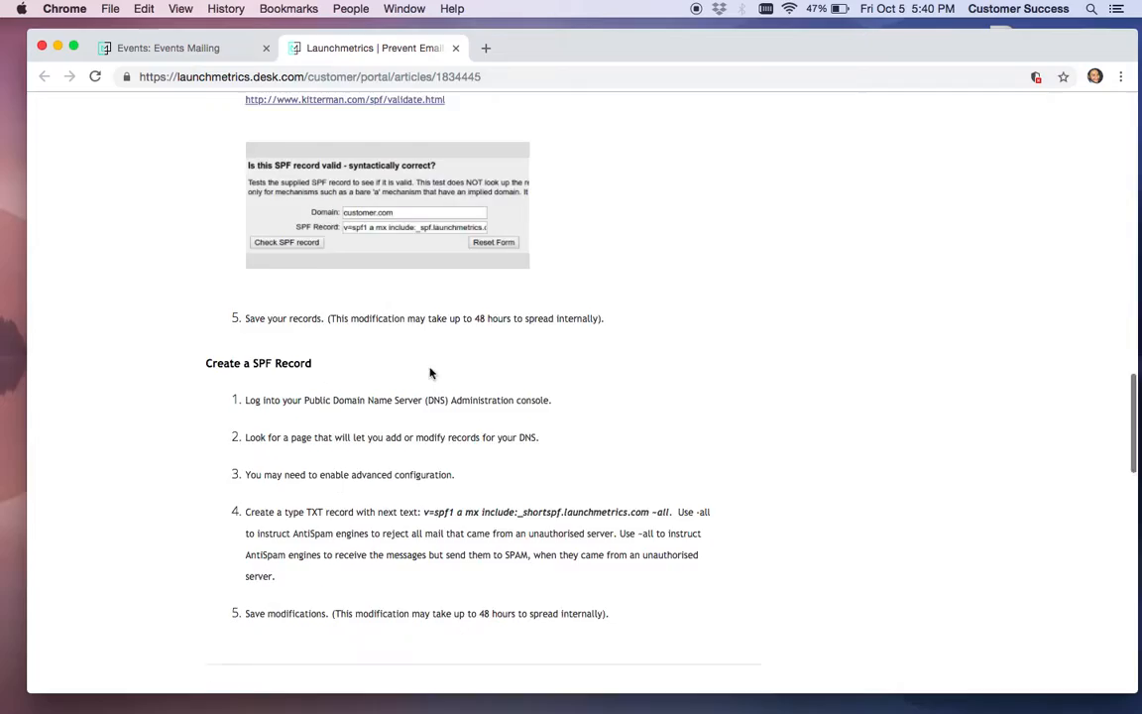
scroll(430, 373, "down", 10)
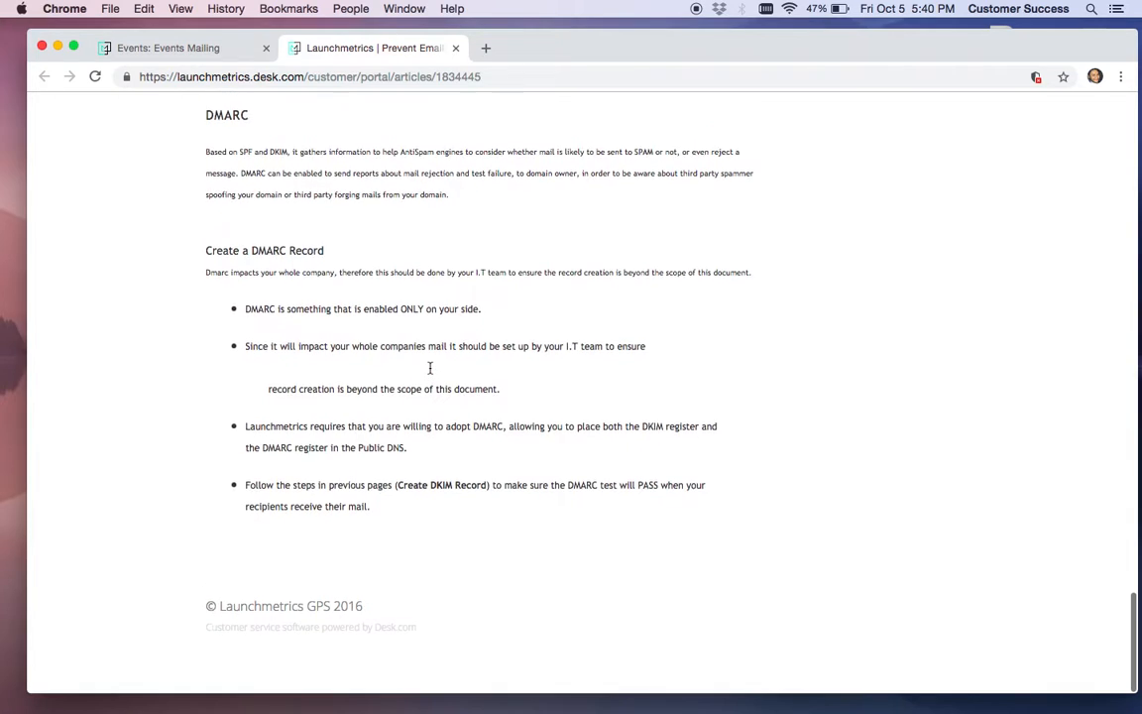
scroll(431, 373, "up", 20)
left_click(168, 47)
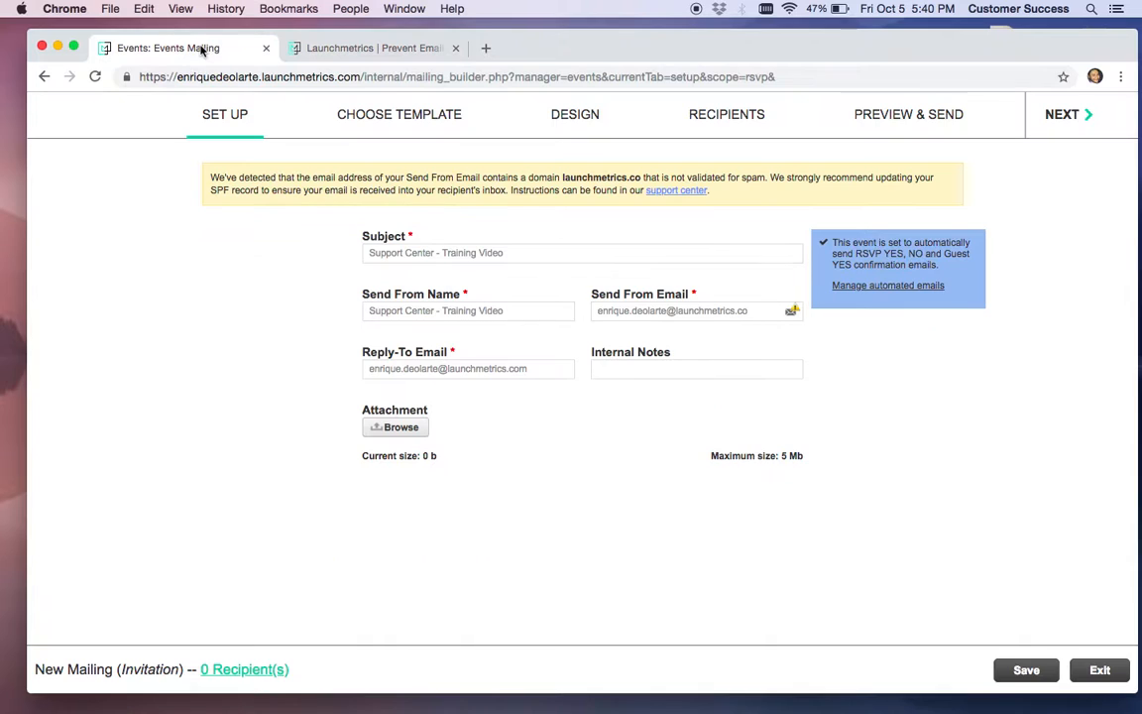
left_click(754, 311)
type("m")
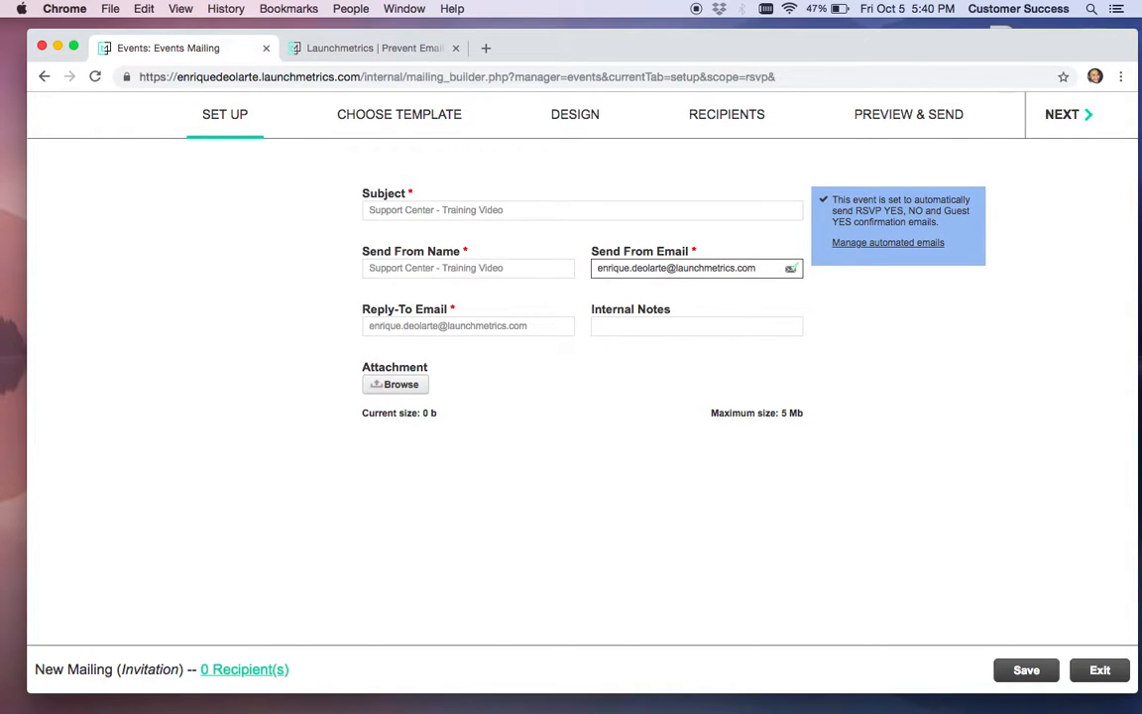
double_click(664, 268)
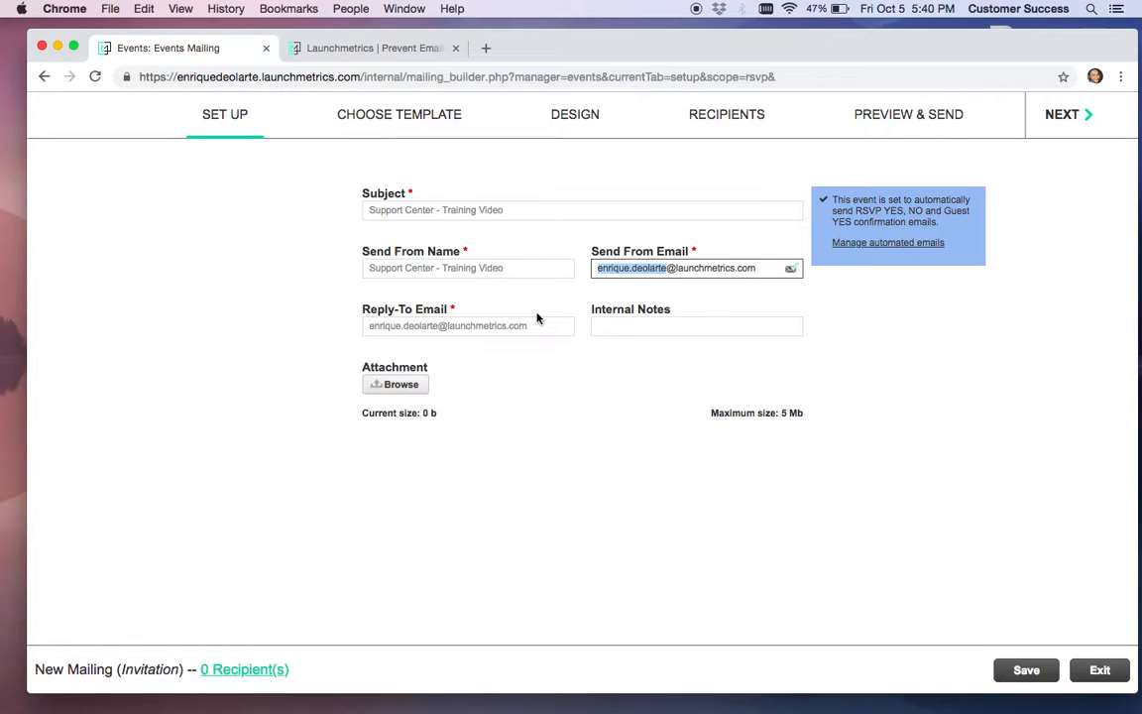
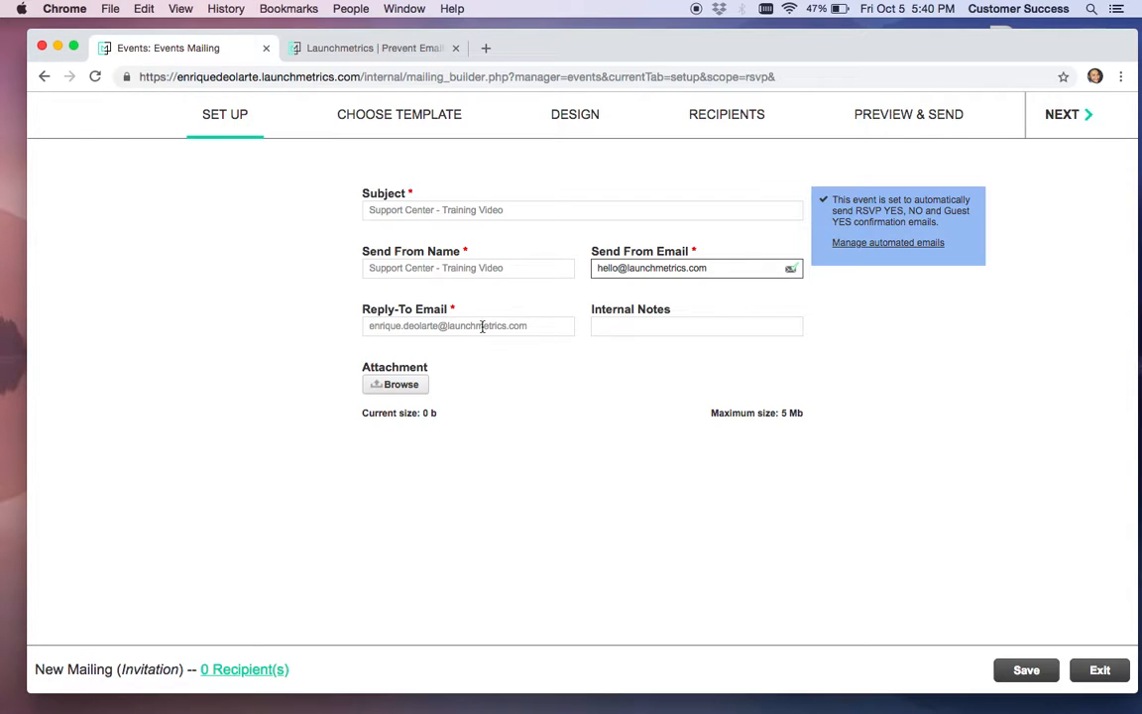
Check the Reply-To Email and Internal Notes fields, then advance to Choose Template
left_click_drag(544, 326, 267, 350)
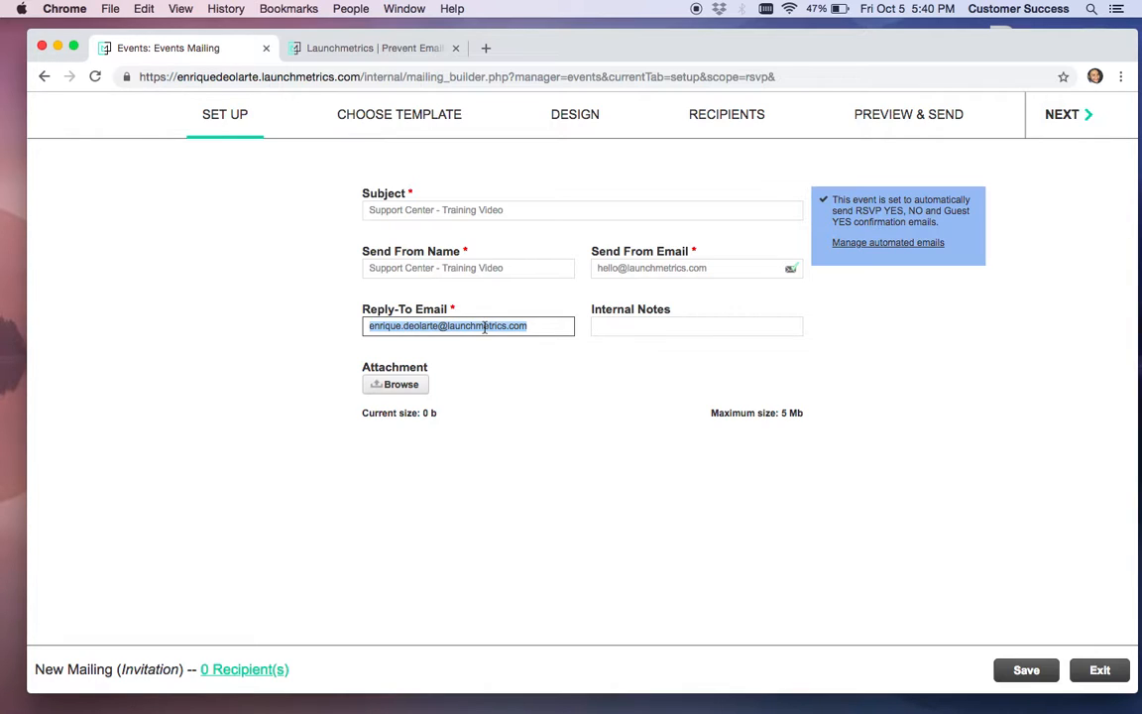
left_click(650, 325)
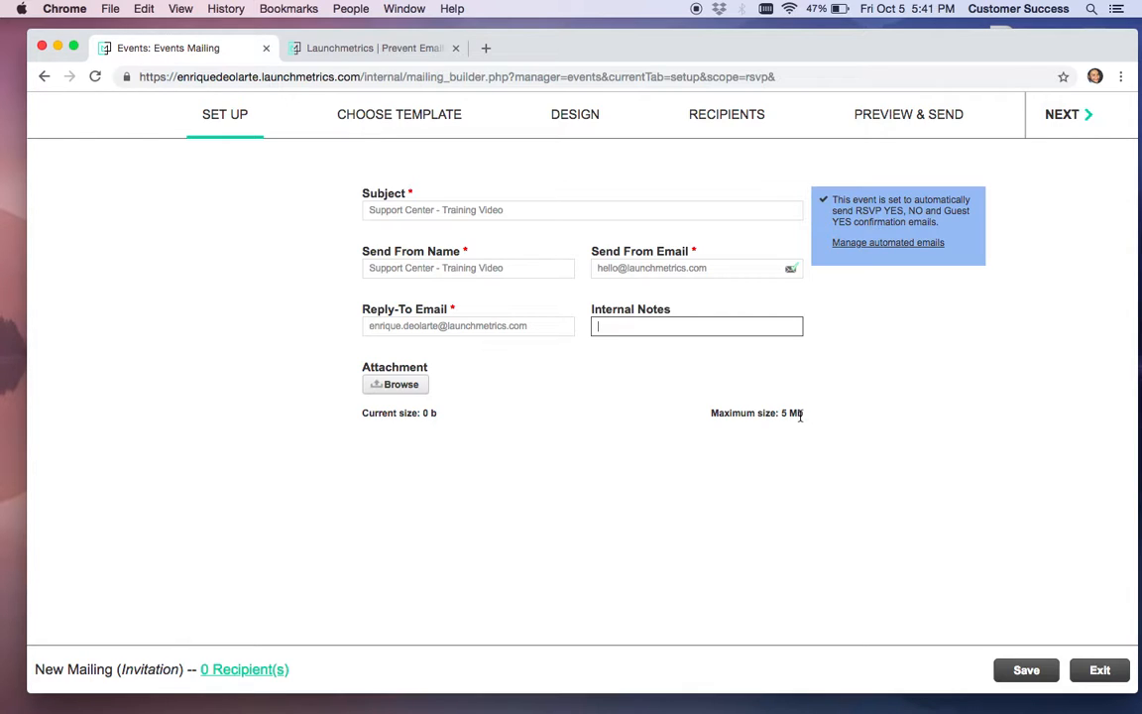
left_click(378, 117)
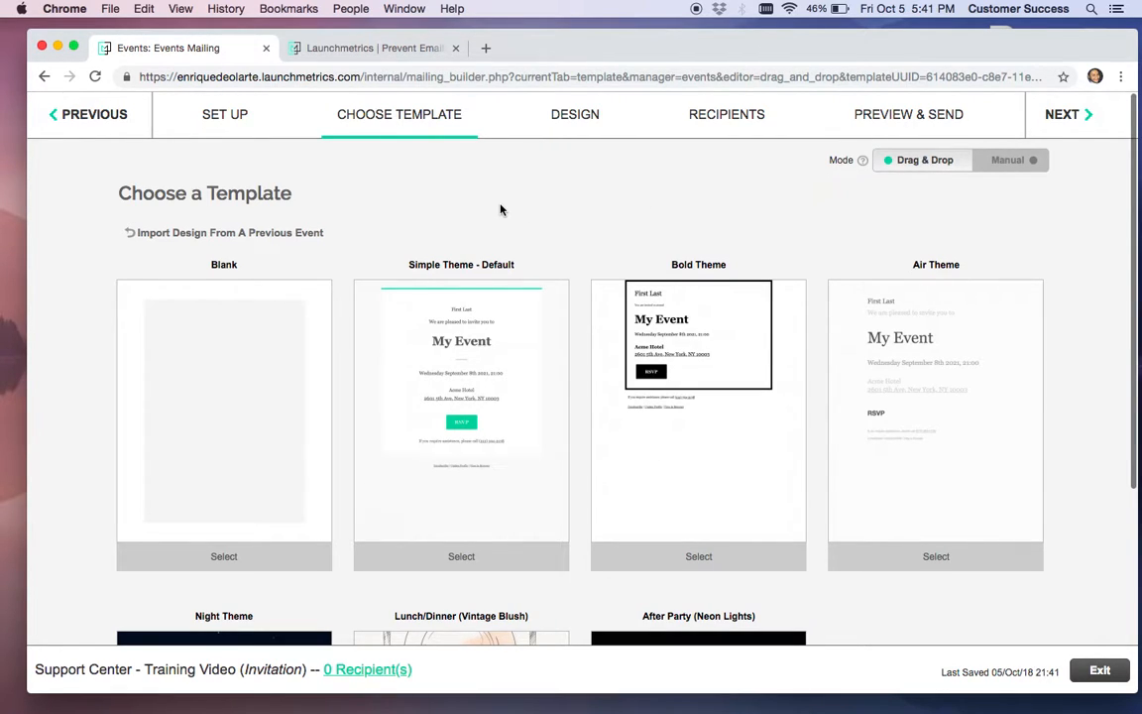
Browse the template thumbnails: Blank, Simple Theme - Default, Bold, Air, Night and party themes
scroll(501, 209, "down", 3)
scroll(501, 209, "up", 2)
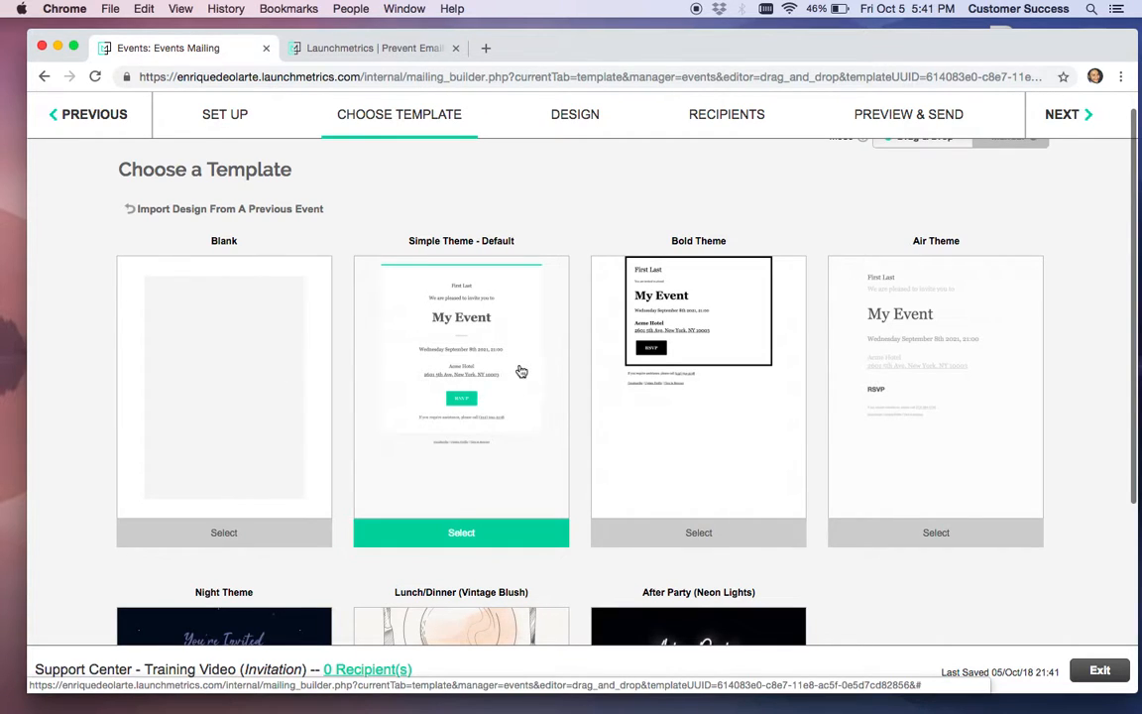
scroll(522, 371, "down", 5)
scroll(522, 371, "up", 3)
scroll(521, 371, "up", 3)
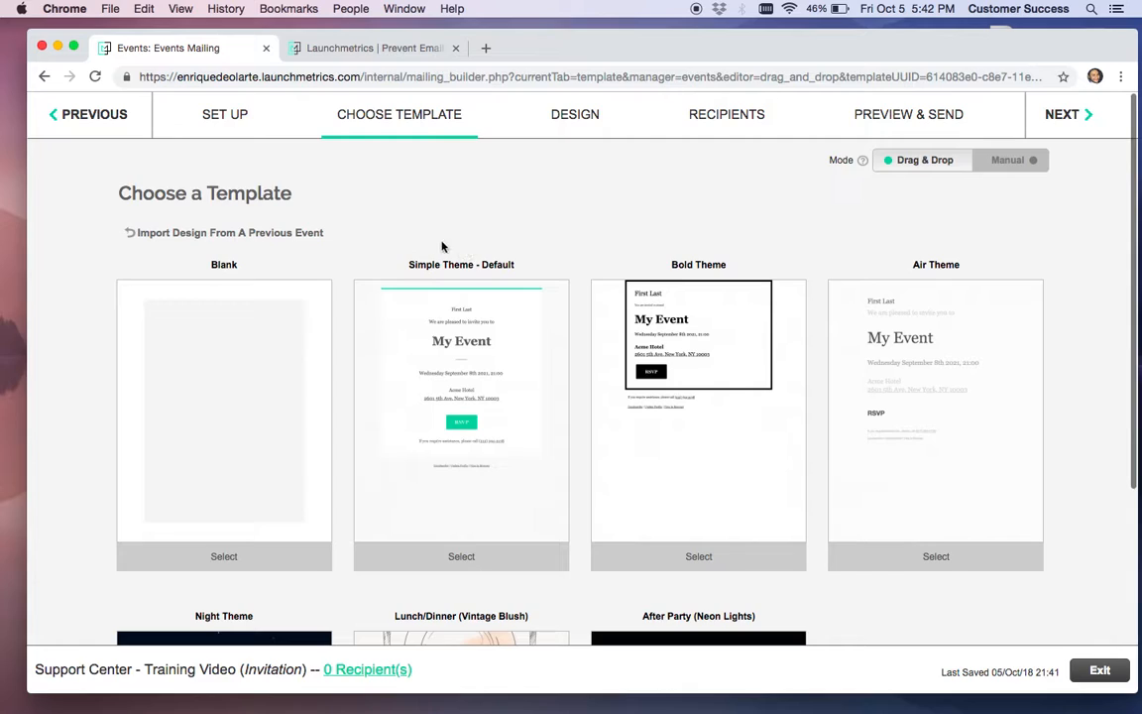
Open Import From an Event and browse the list of non-archived event names
left_click(283, 234)
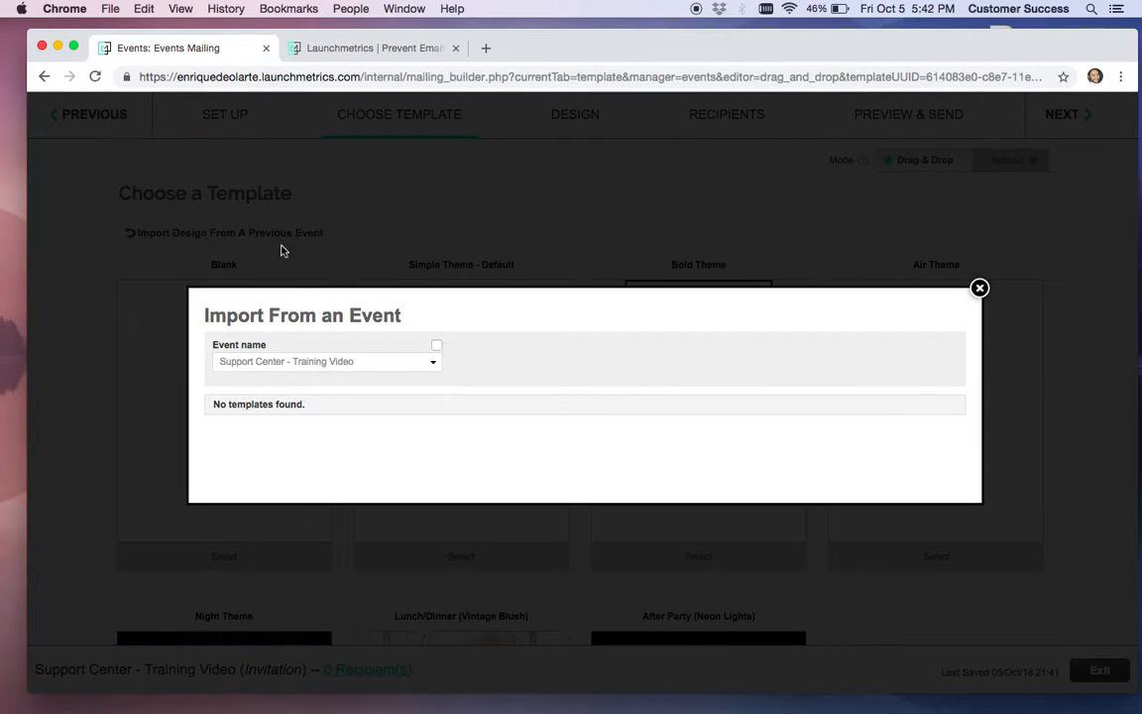
left_click(434, 363)
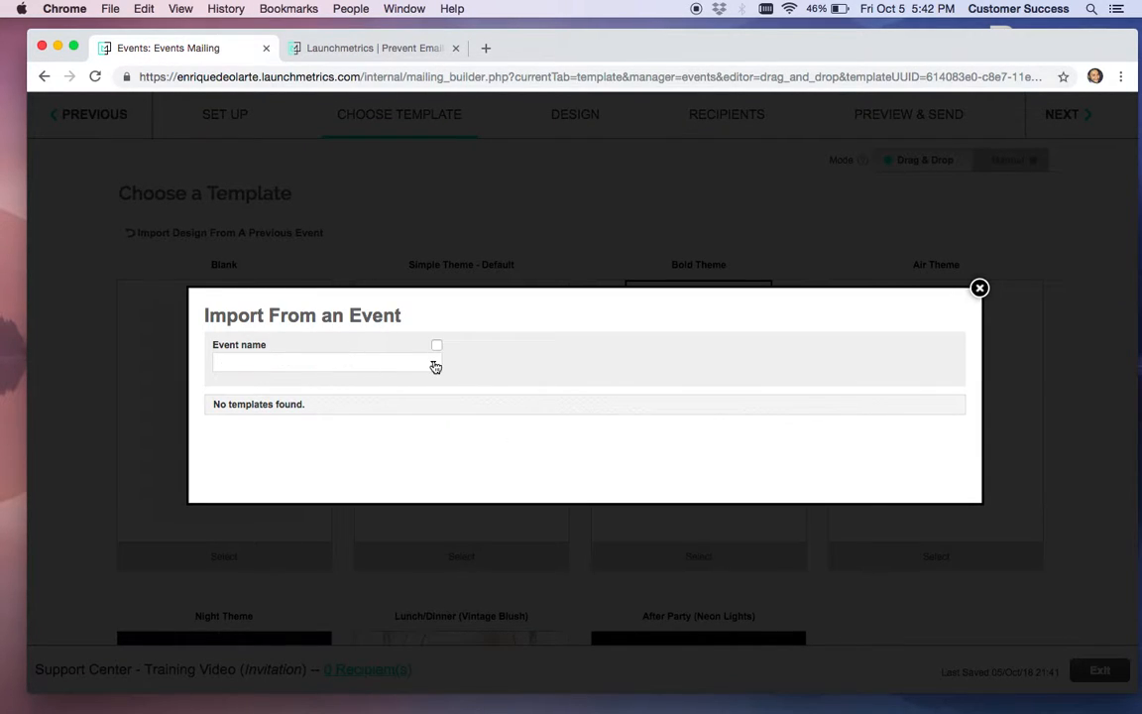
scroll(352, 430, "down", 3)
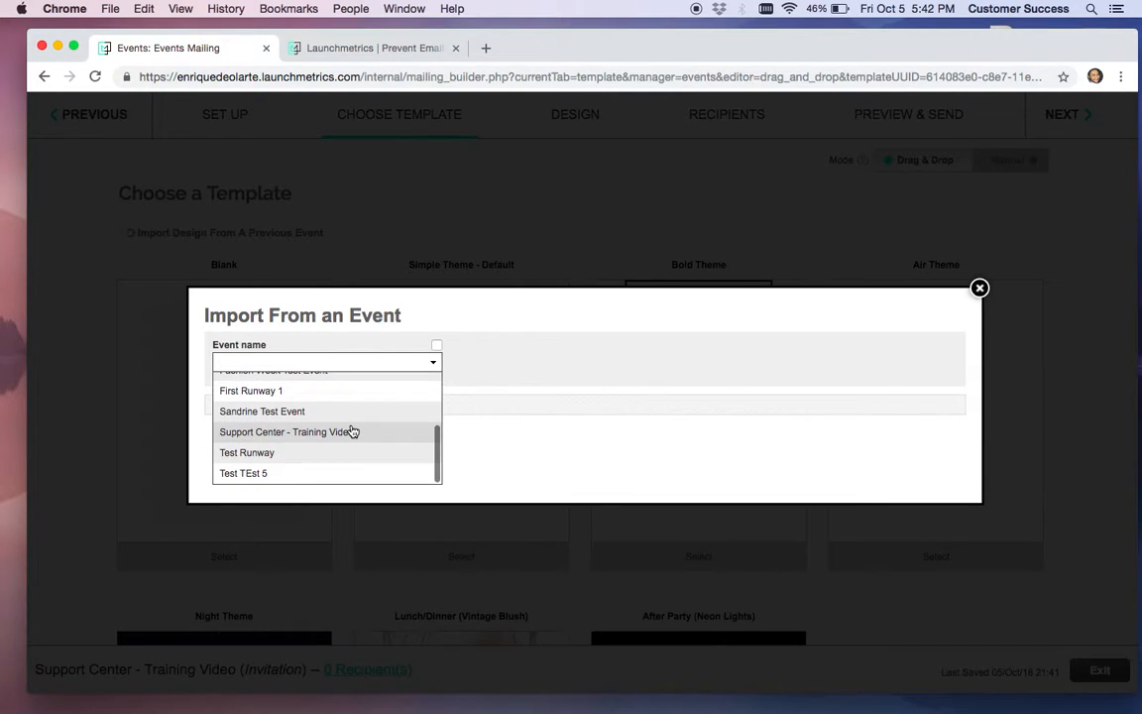
scroll(352, 431, "up", 3)
scroll(352, 432, "down", 2)
scroll(352, 431, "up", 2)
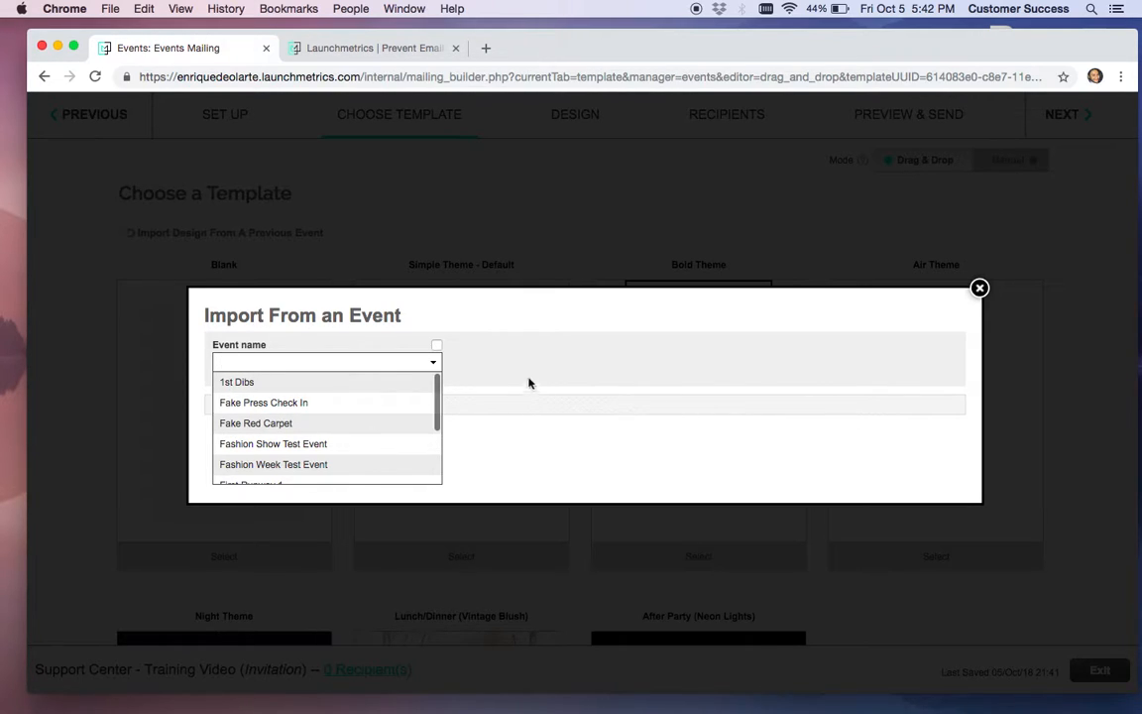
left_click(485, 365)
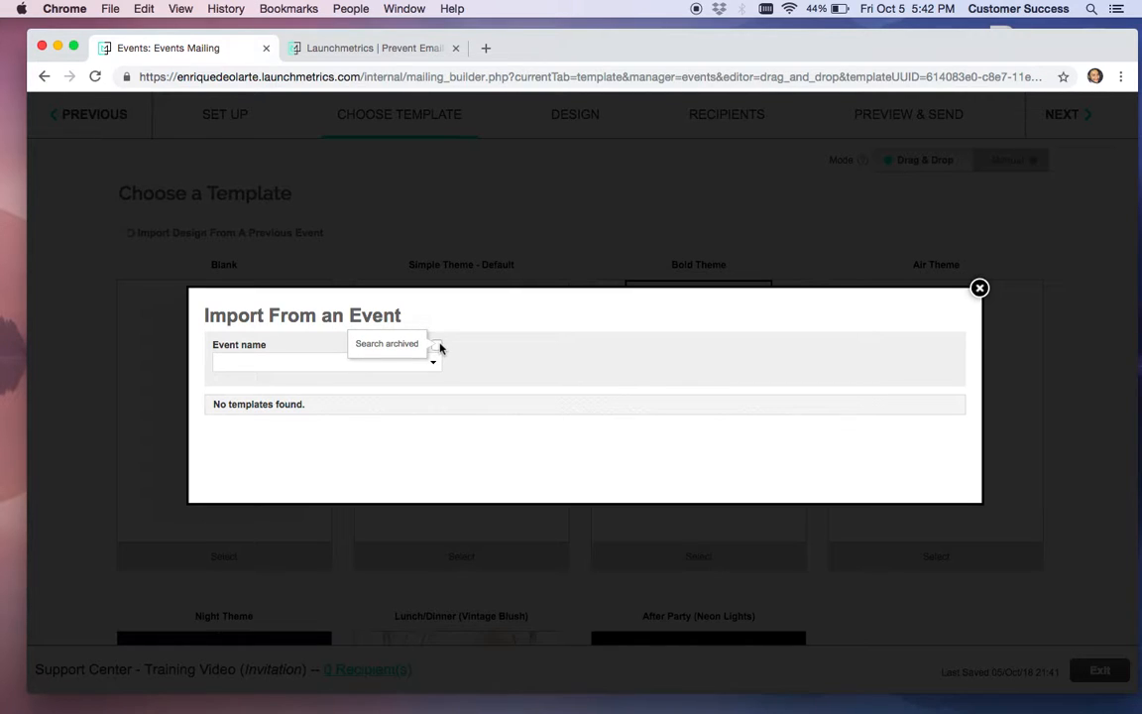
Turn on Search archived and pick the archived event [A] Fashion 2
left_click(437, 346)
left_click(434, 362)
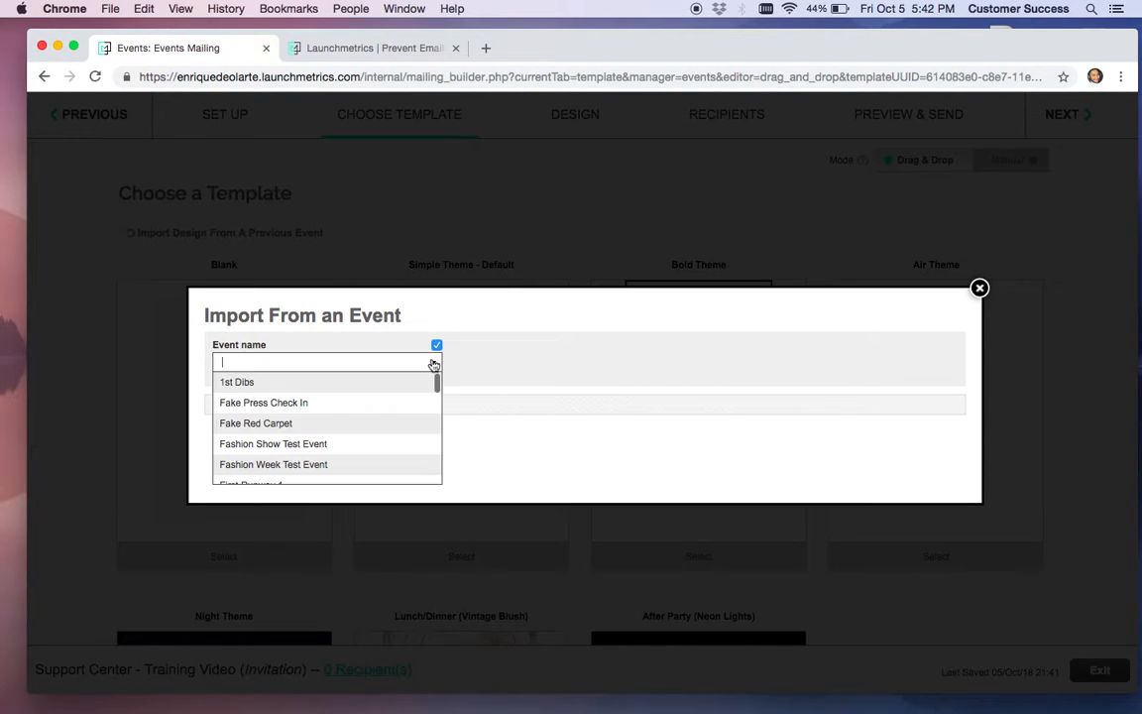
scroll(377, 423, "down", 5)
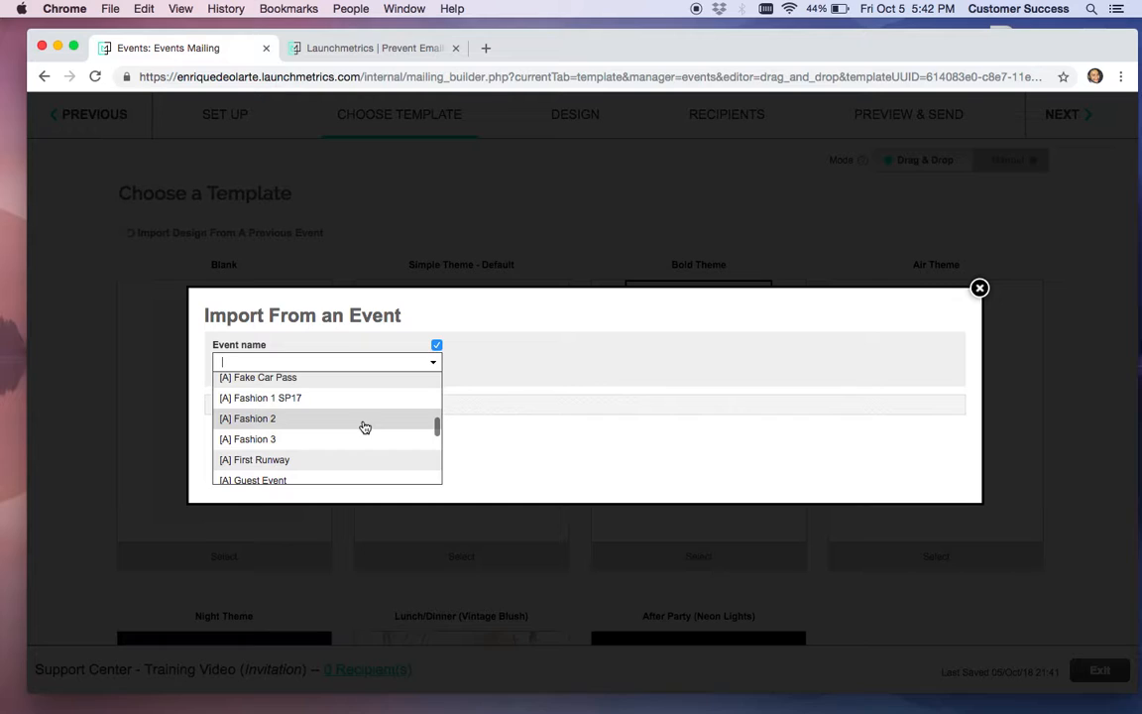
left_click(365, 424)
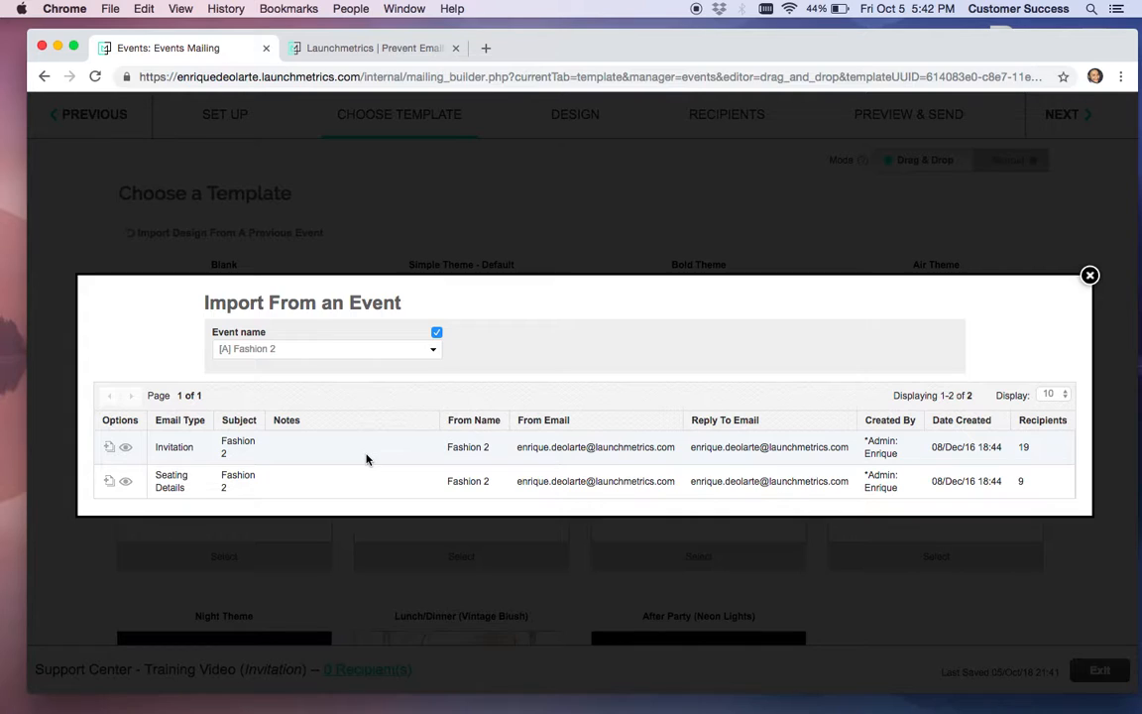
Preview the Fashion 2 invitation mailing in a new tab
left_click(126, 451)
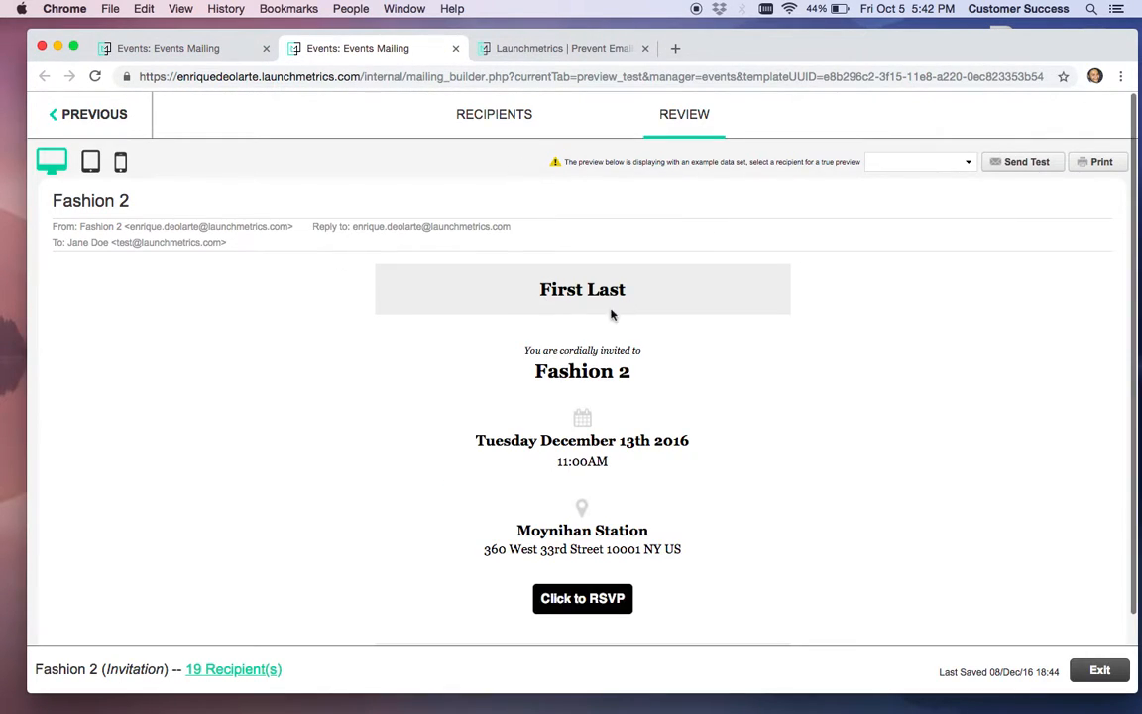
scroll(445, 436, "down", 3)
scroll(445, 436, "up", 3)
Close the import dialog and start the mailing from the Blank template
left_click(220, 51)
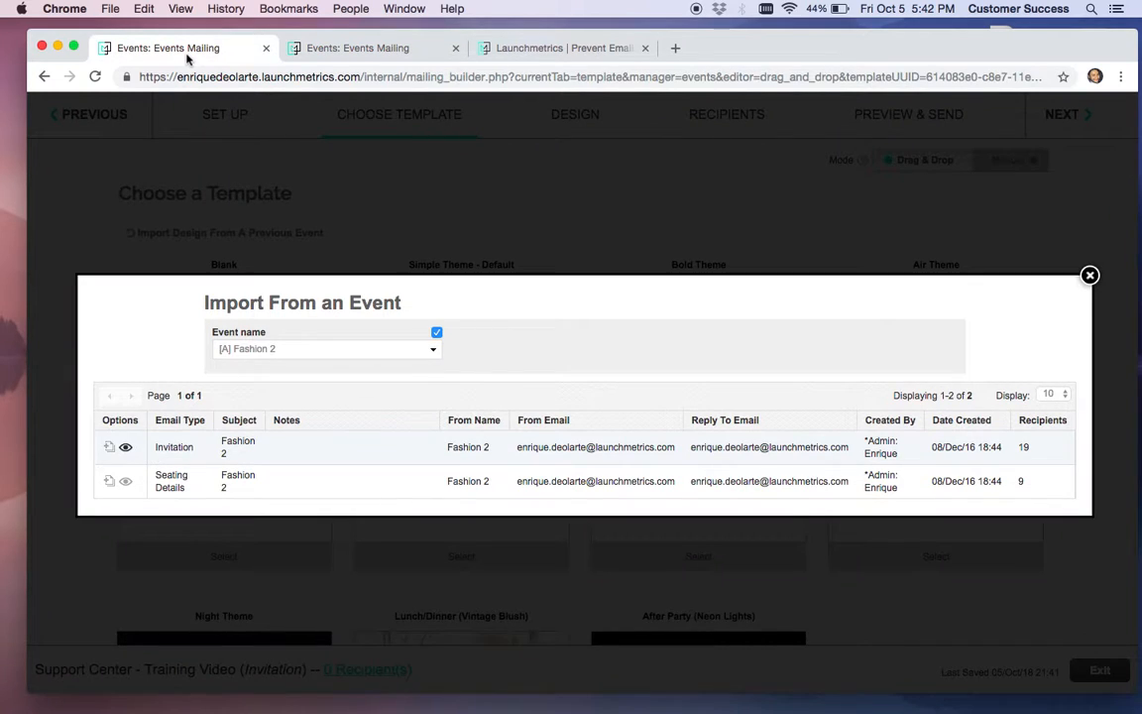
left_click(1089, 274)
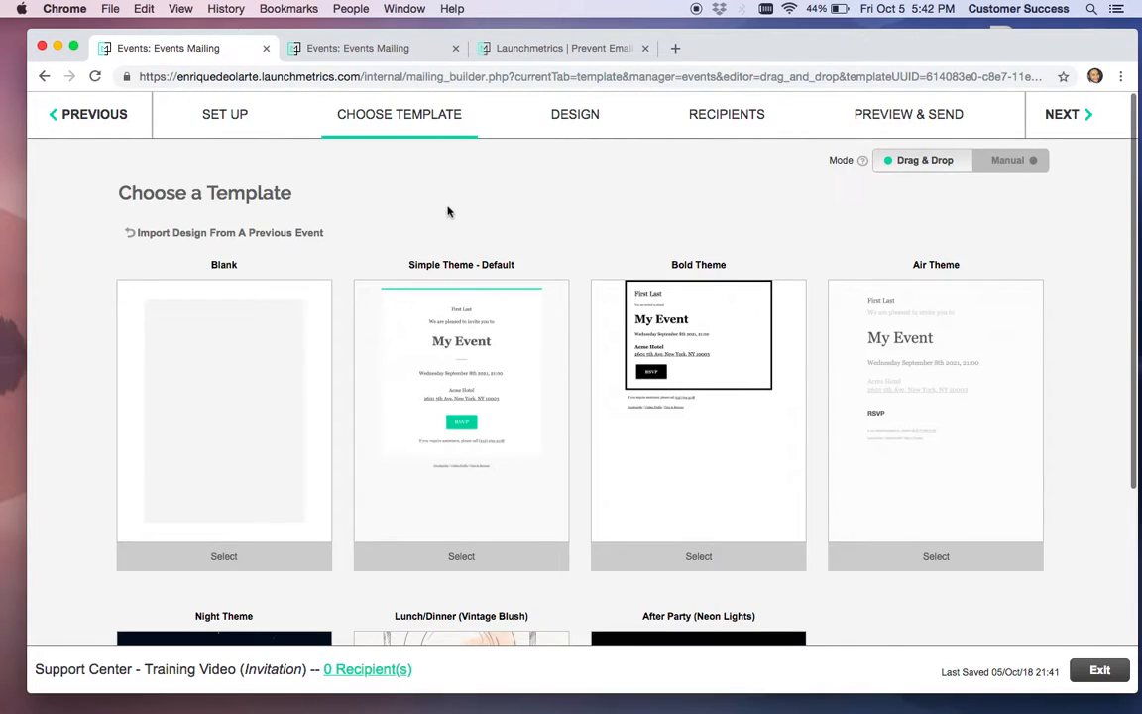
left_click(268, 326)
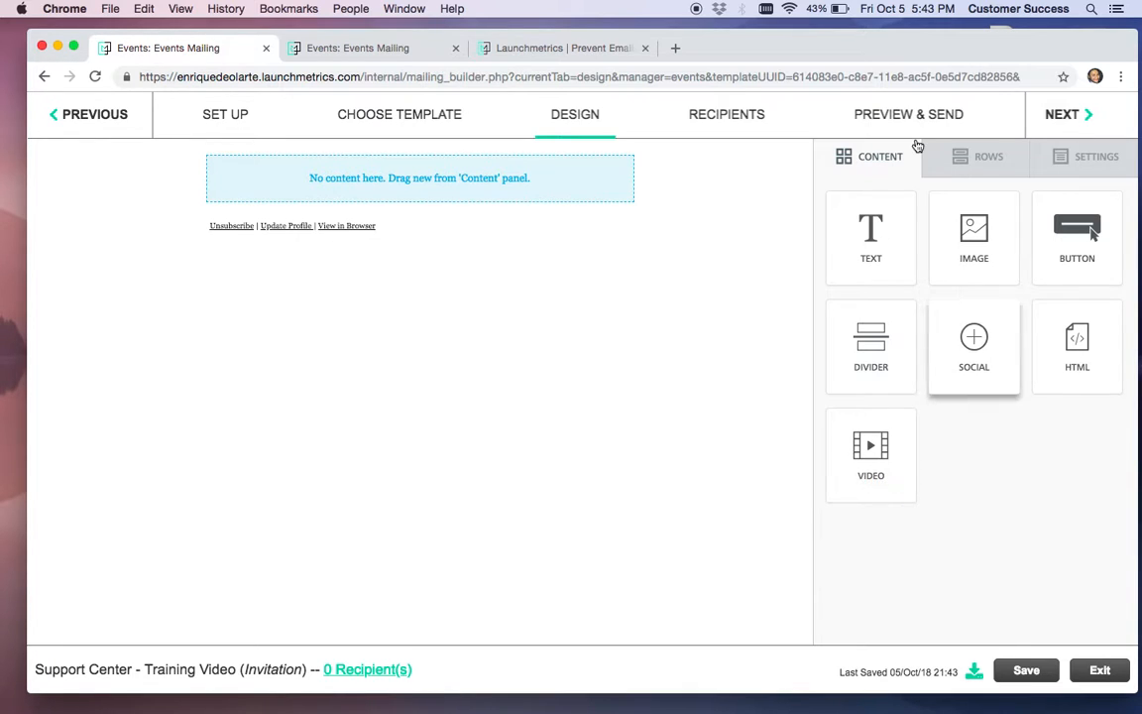
Drag a one-column row and a two-column row onto the canvas below the first row
left_click(989, 159)
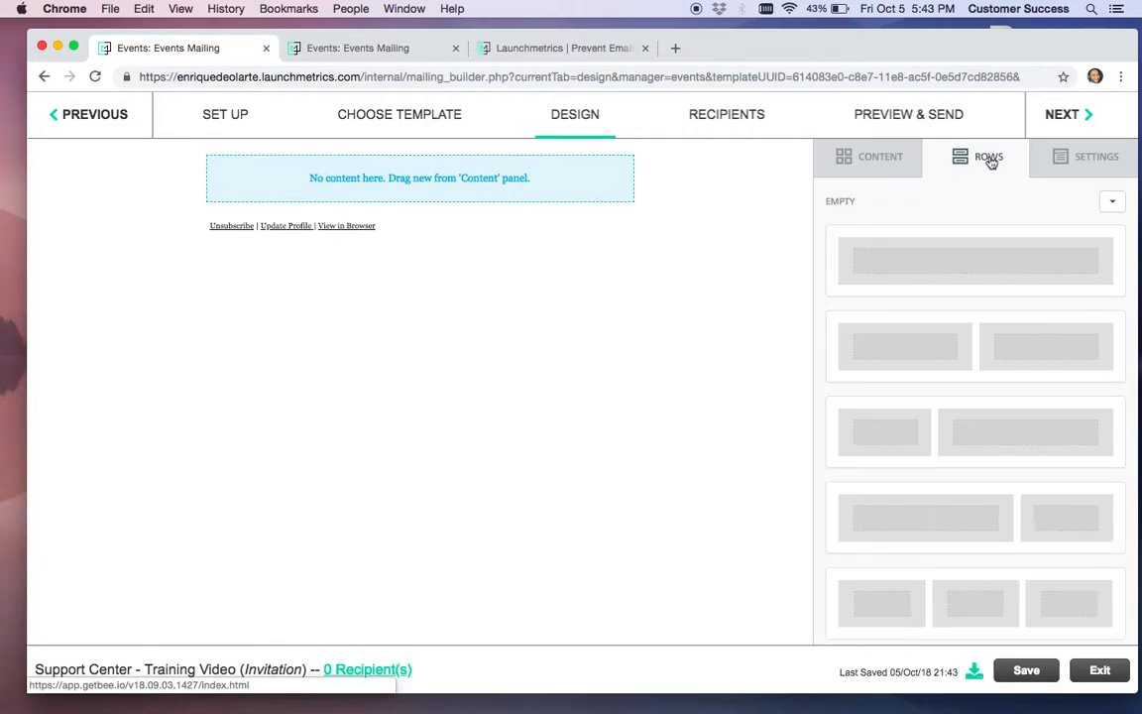
scroll(955, 274, "down", 2)
scroll(955, 273, "up", 2)
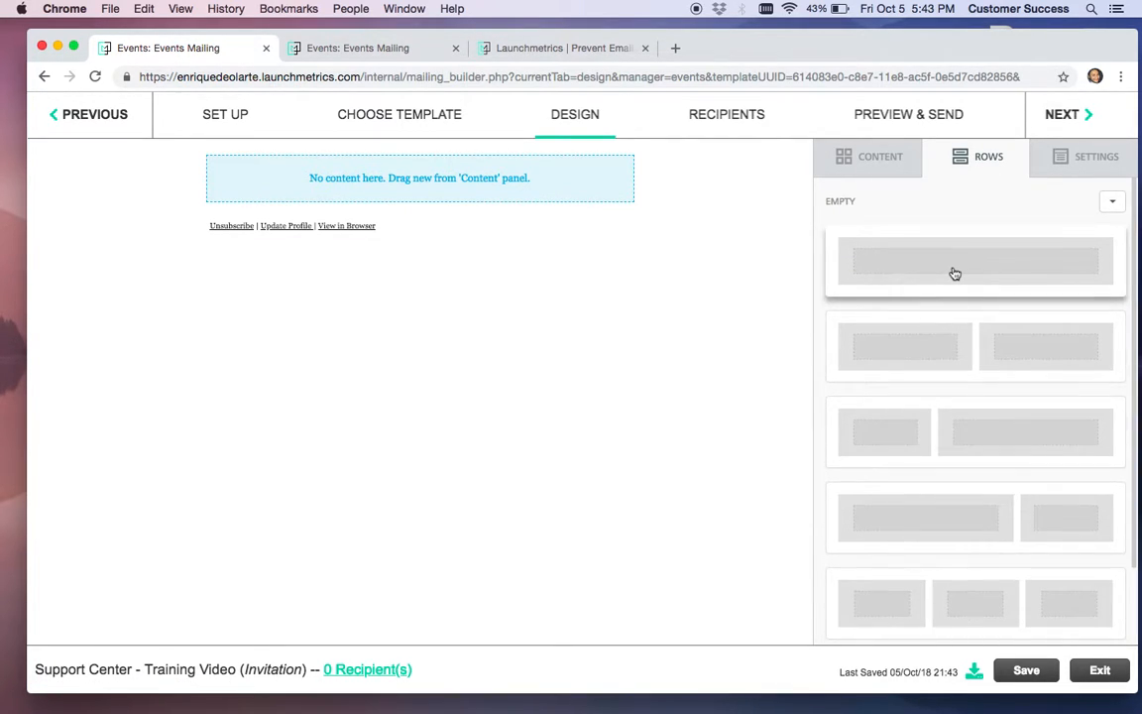
left_click_drag(972, 271, 536, 160)
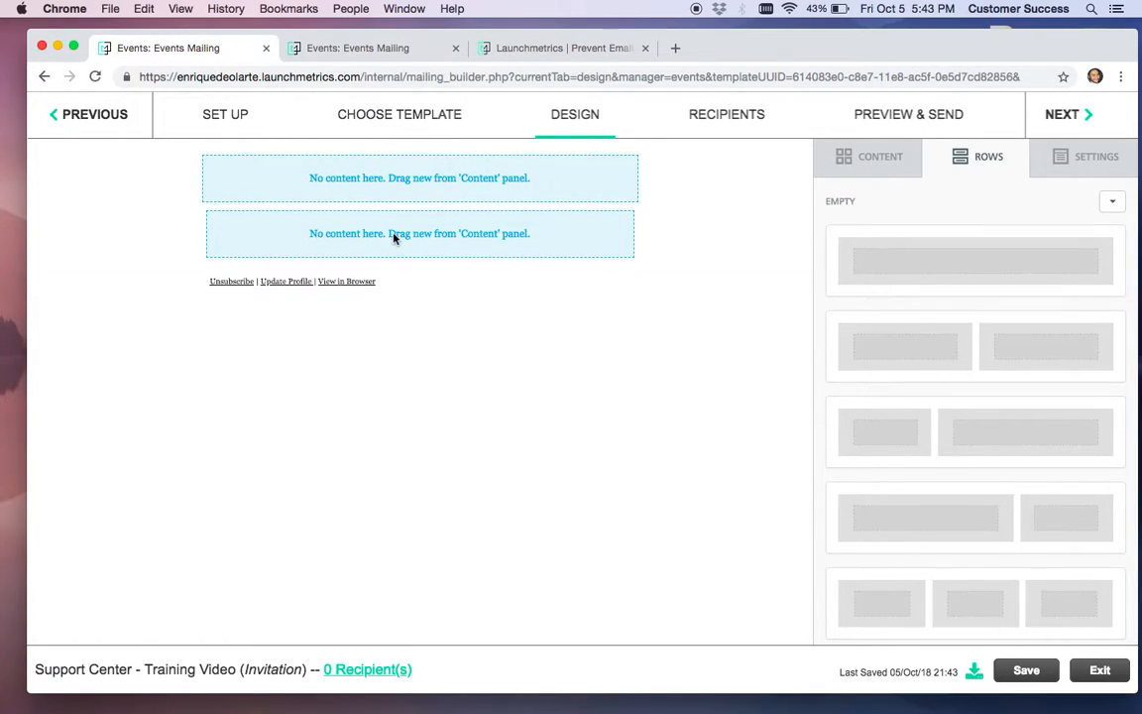
left_click_drag(1032, 365, 632, 262)
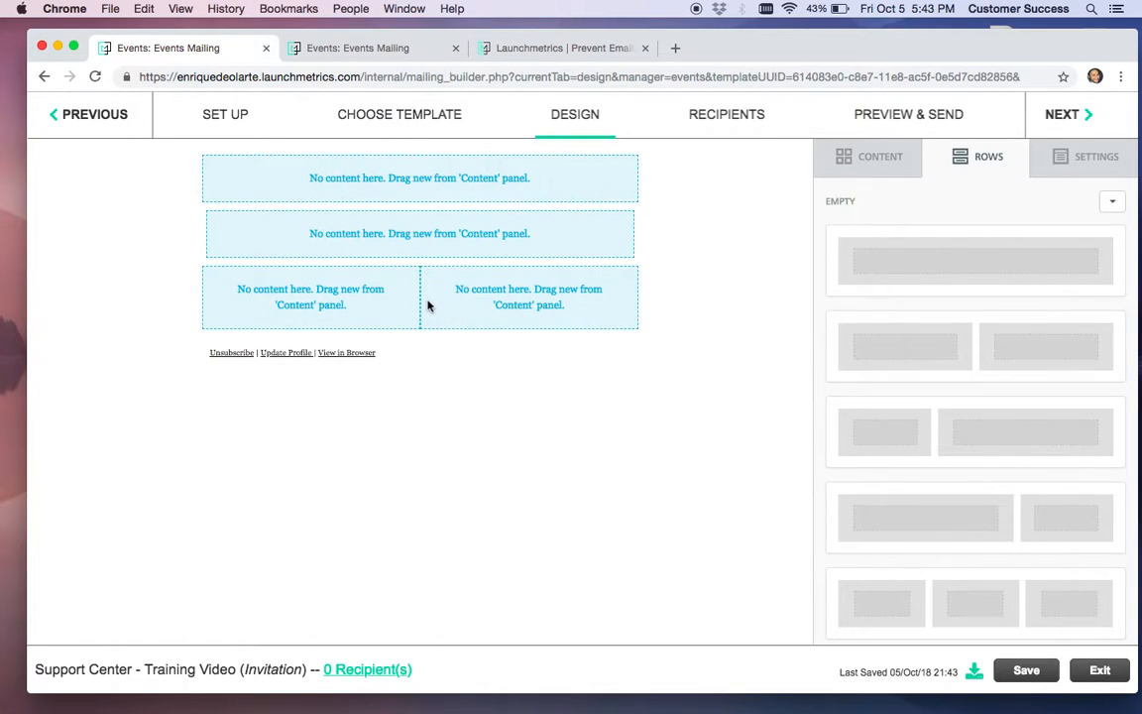
left_click(845, 156)
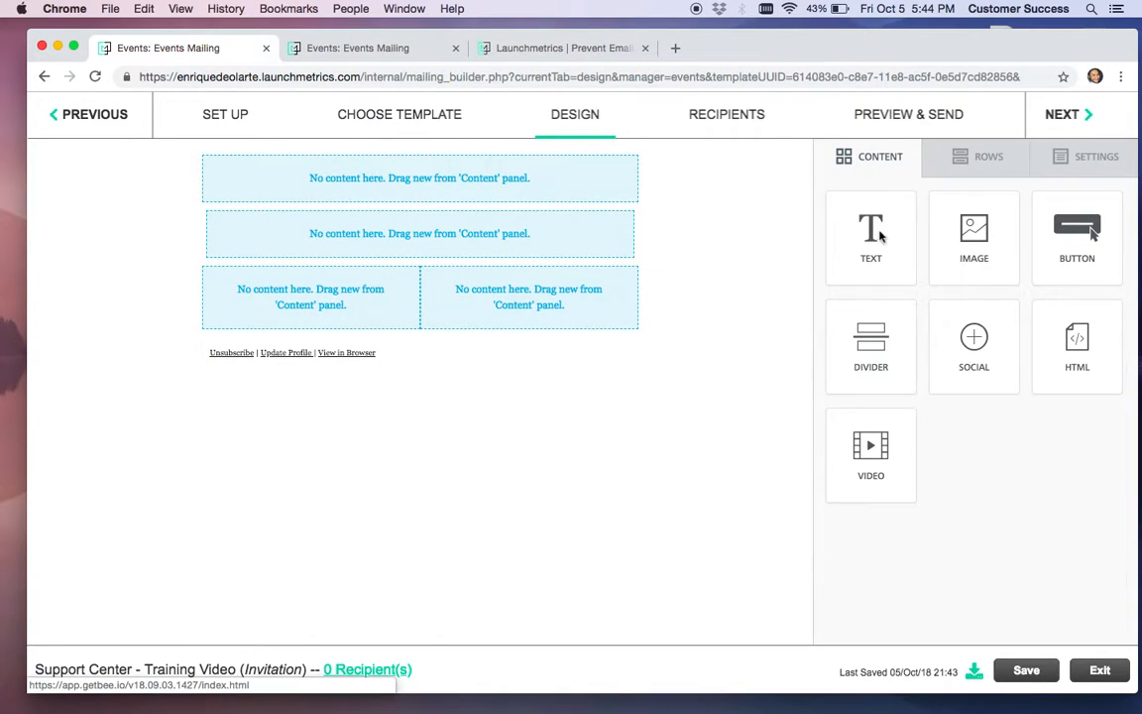
Drop a Text block into the left column and an Image block into the right column
left_click_drag(896, 277, 308, 323)
left_click_drag(984, 244, 524, 309)
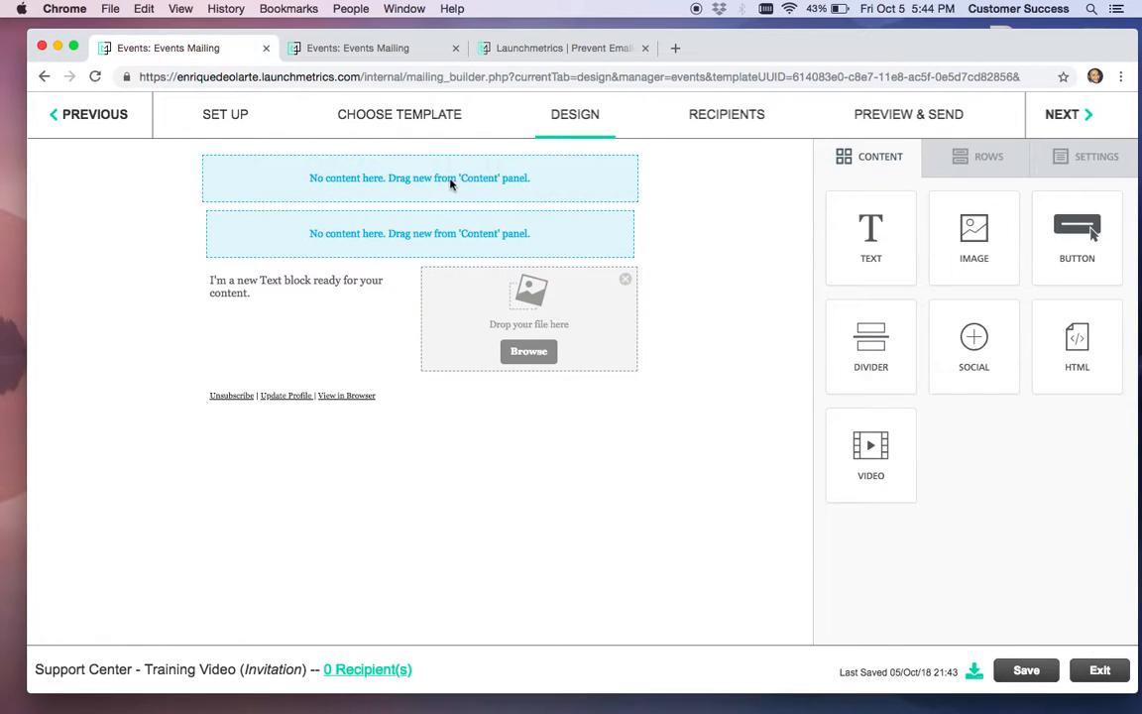
left_click(699, 183)
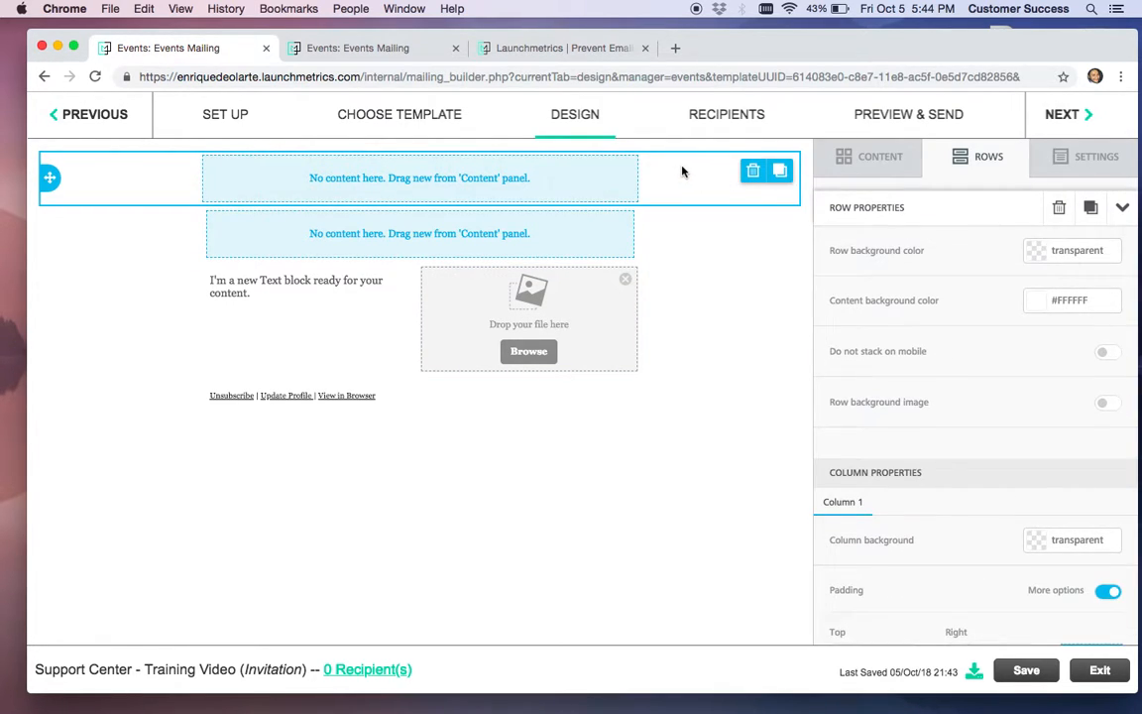
Delete the empty top row of the email layout
left_click(753, 176)
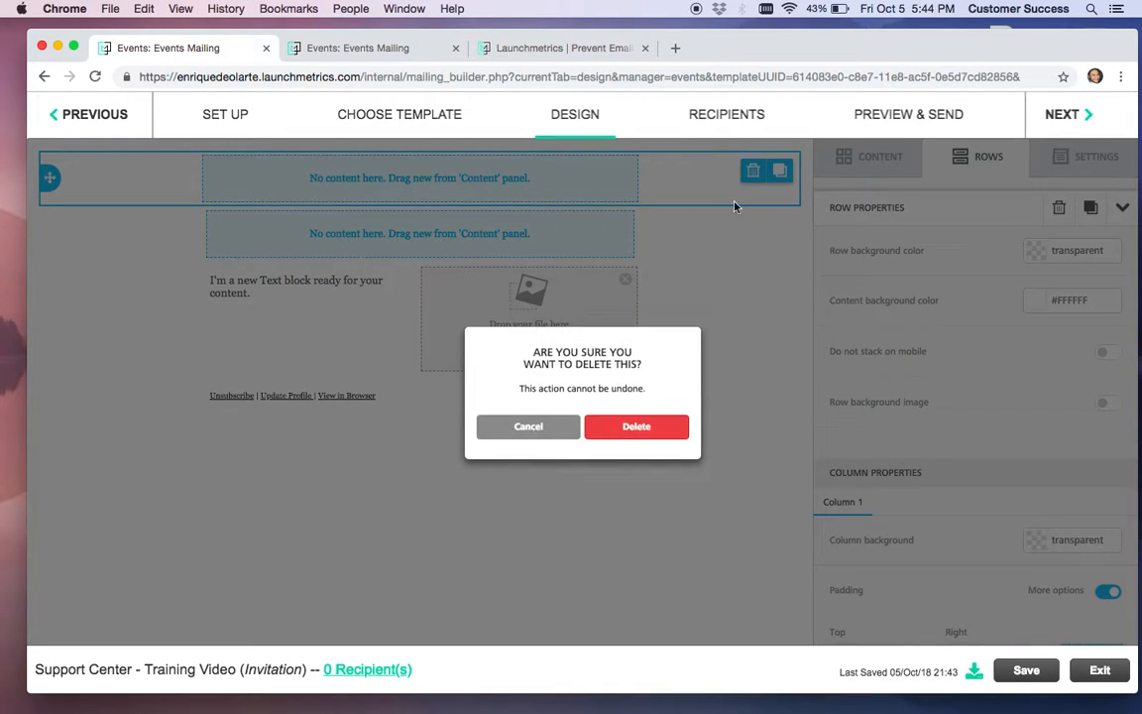
left_click(636, 425)
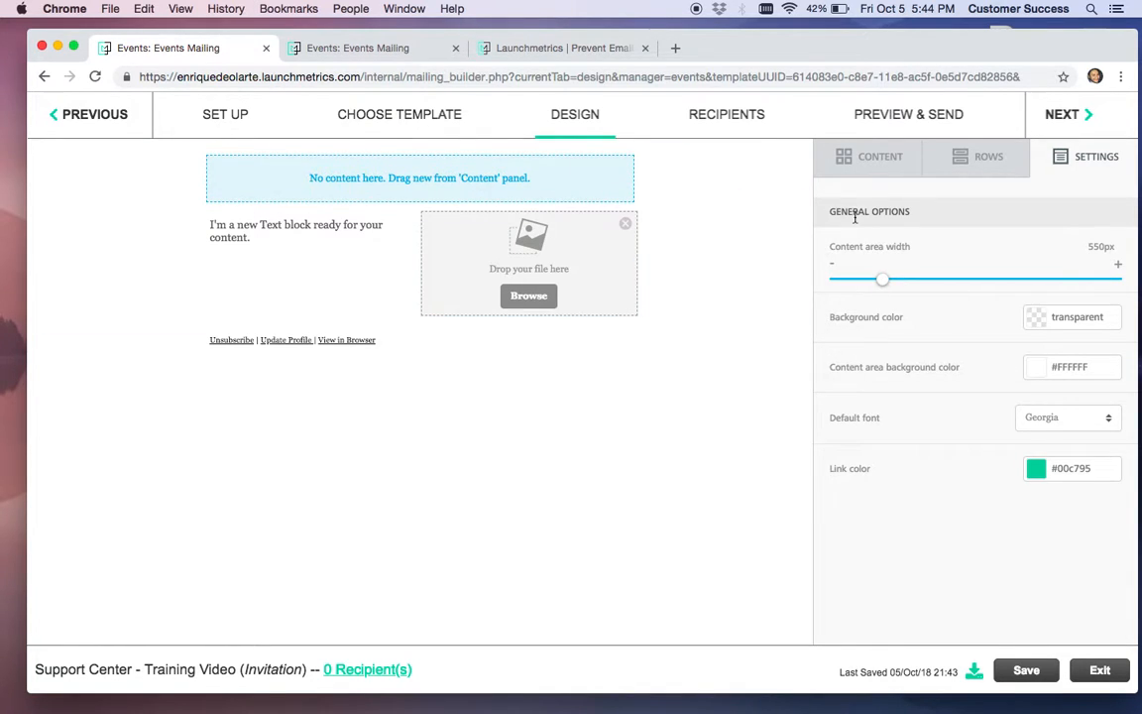
left_click(864, 157)
Drop a Text block into the top row and replace its sample sentence with 'Hello'
left_click_drag(871, 236, 486, 184)
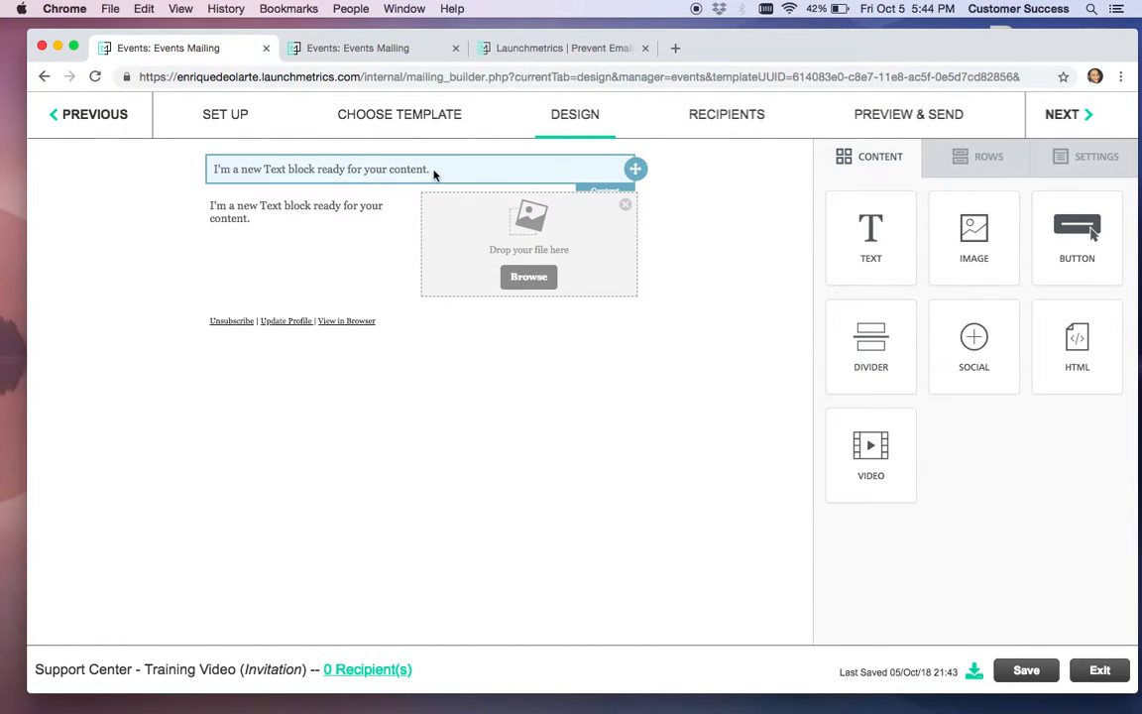
left_click(472, 170)
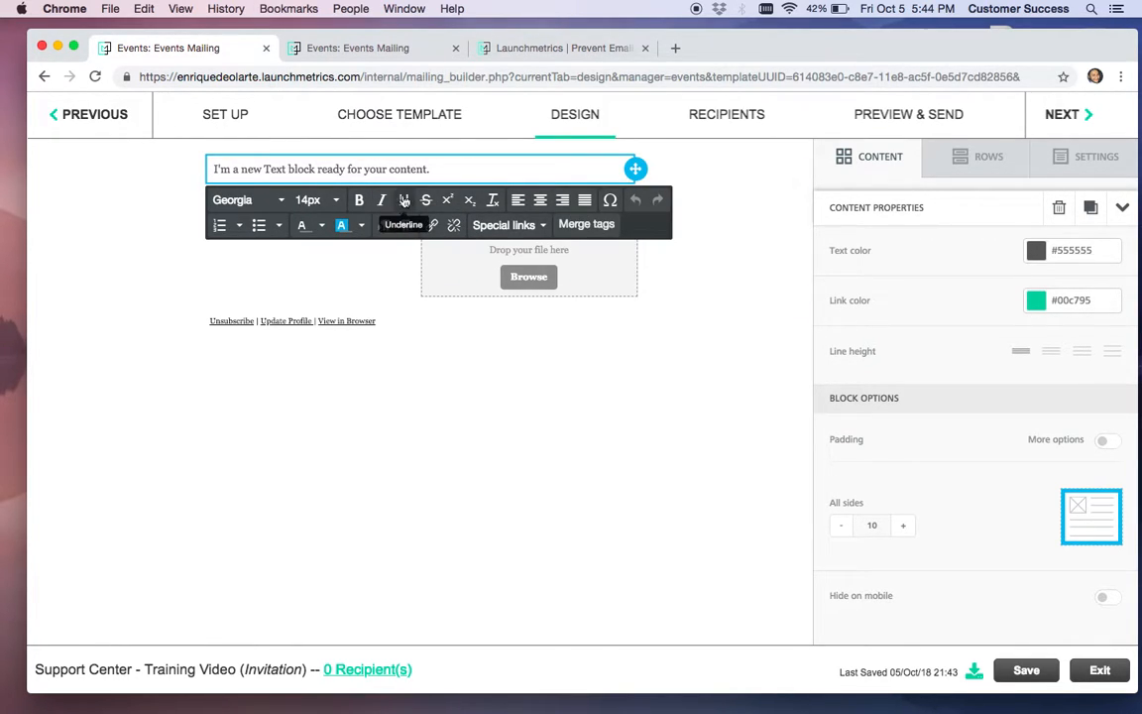
left_click(314, 199)
left_click(480, 165)
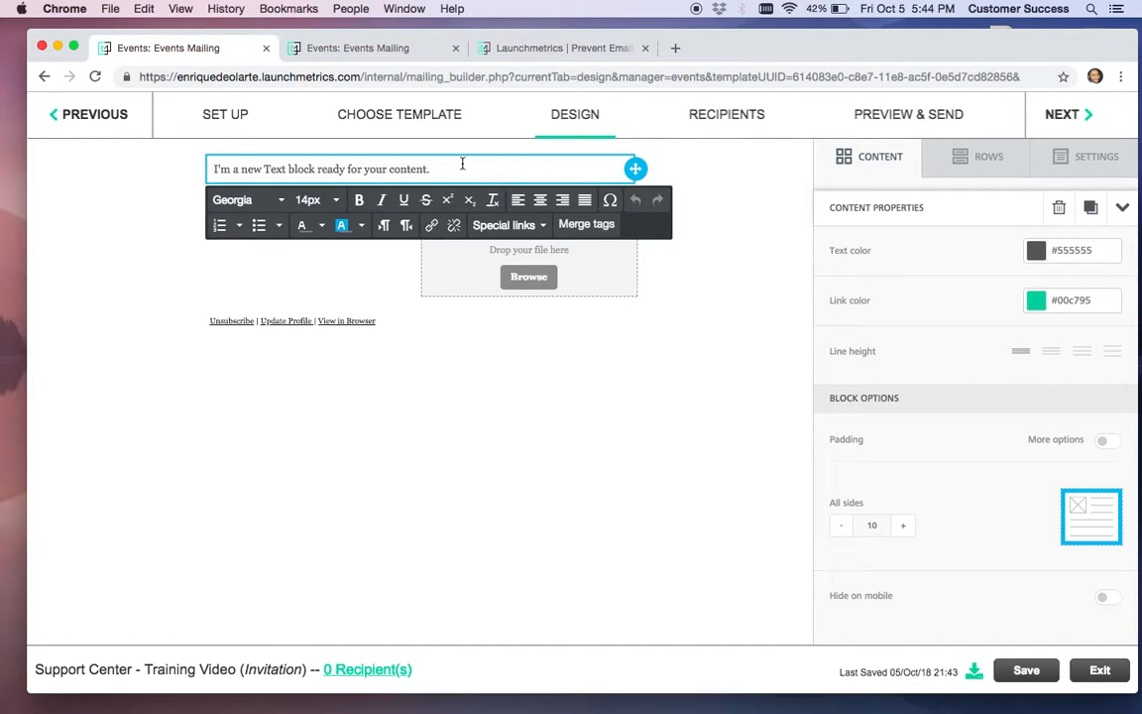
left_click_drag(462, 164, 216, 166)
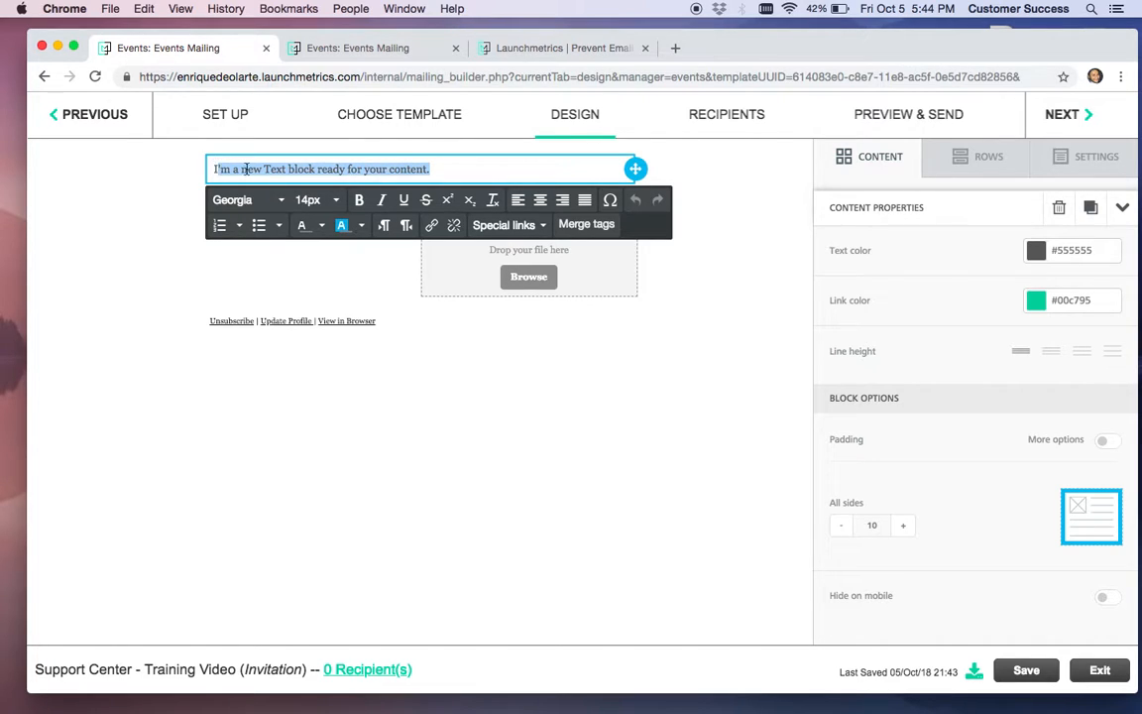
key("BackSpace")
type("Hello")
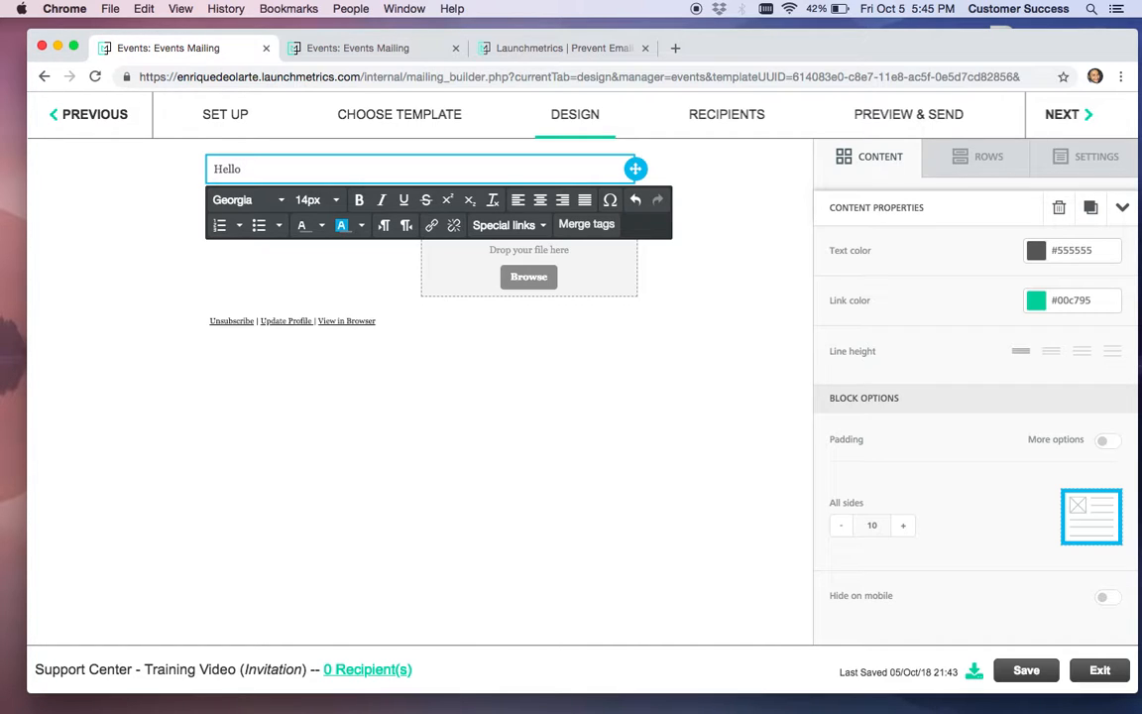
Add the invitee first-name merge tag after 'Hello,' and the line 'We welcome you to attend our event for the following:'
left_click(588, 226)
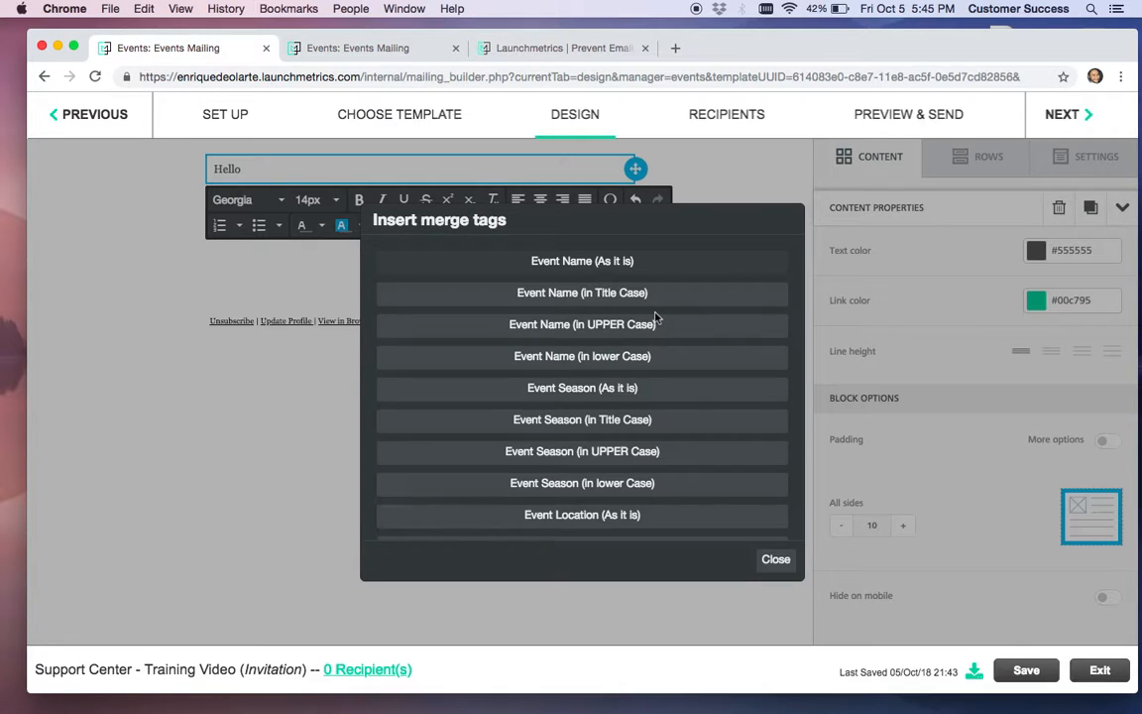
scroll(655, 317, "down", 1)
scroll(654, 317, "down", 10)
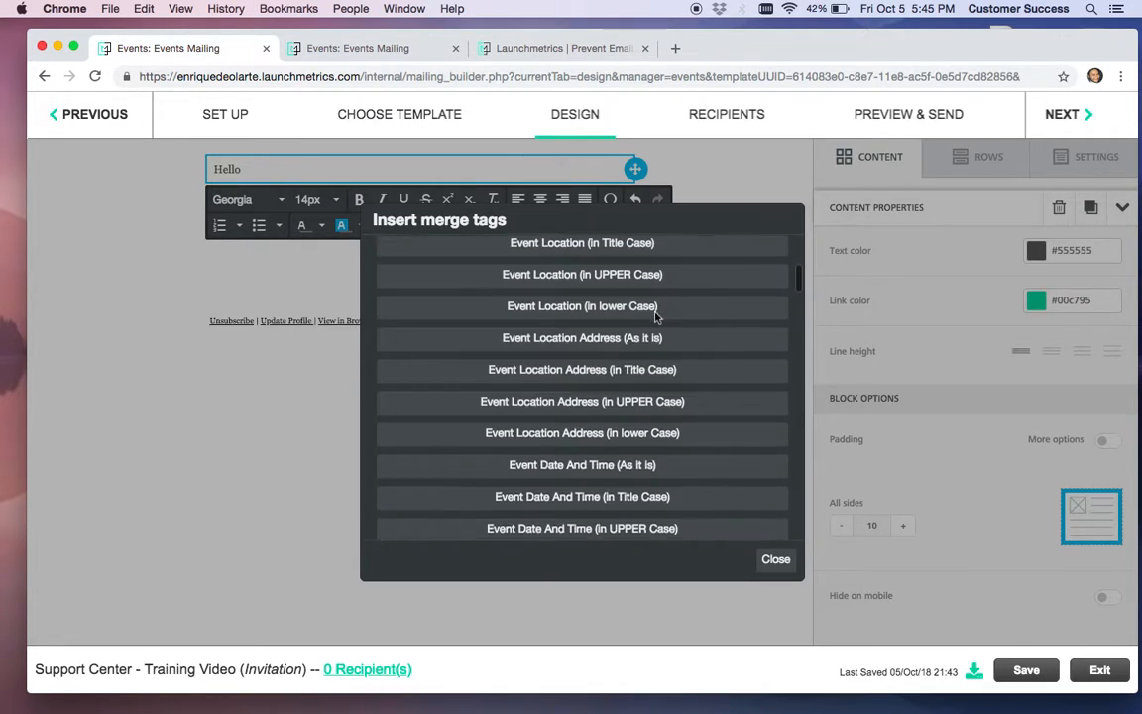
scroll(655, 317, "down", 20)
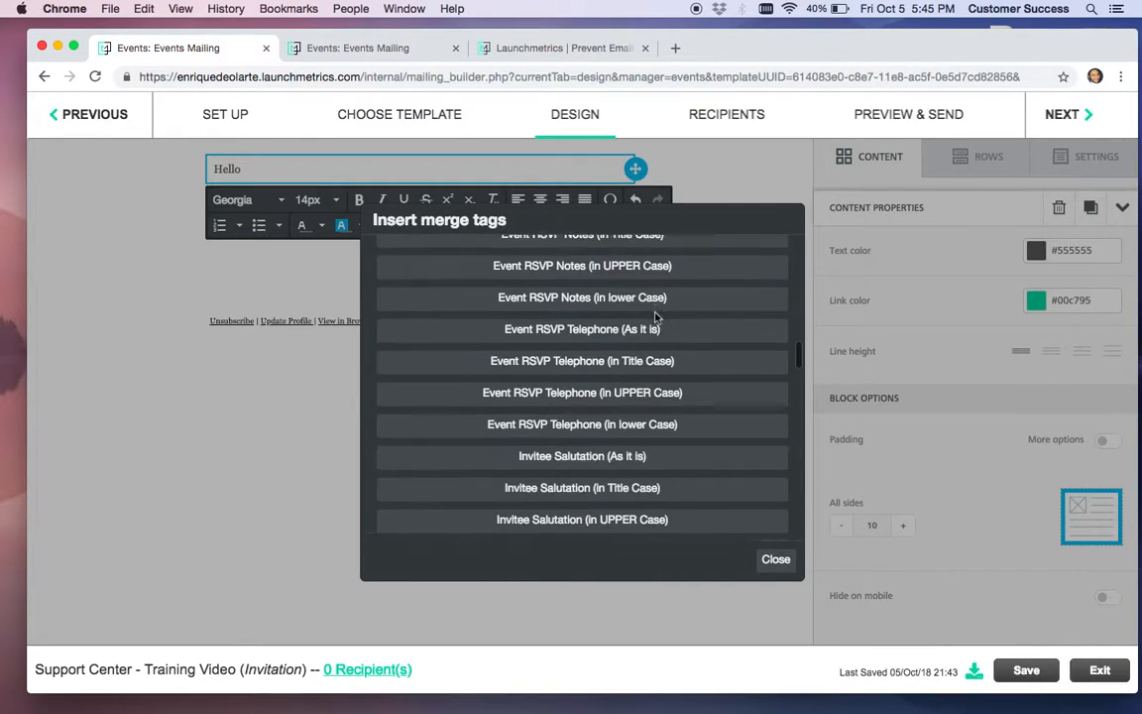
scroll(654, 317, "up", 1)
scroll(656, 318, "down", 2)
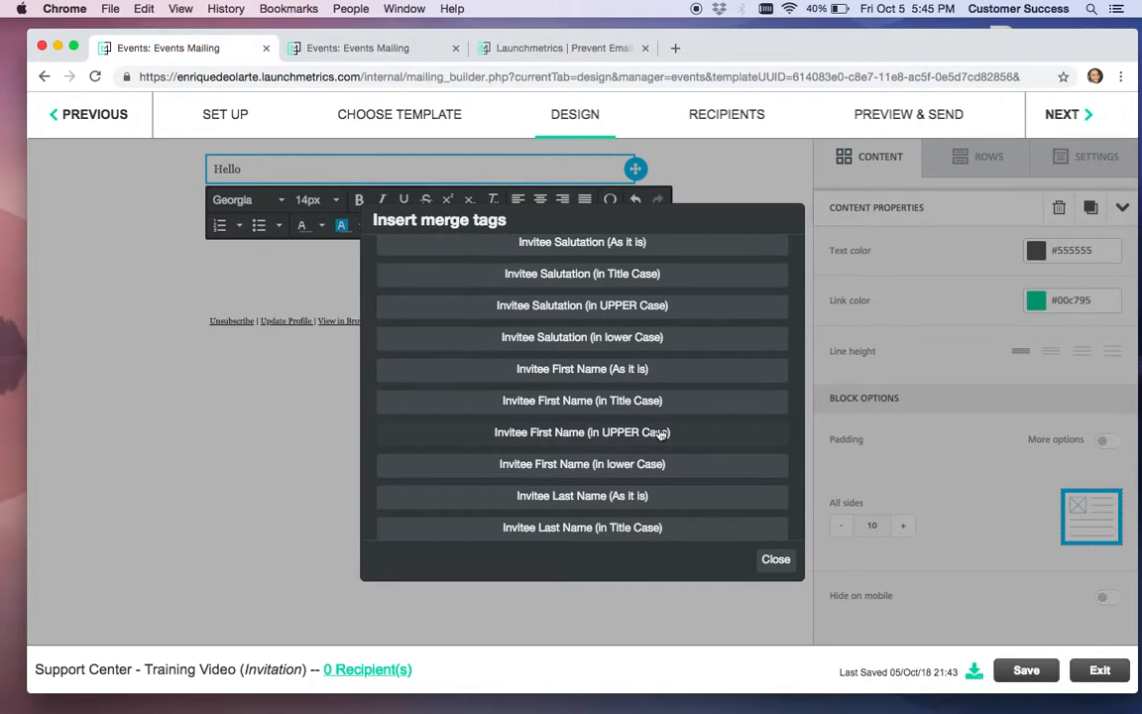
left_click(635, 368)
type(",")
key("Return")
key("Return")
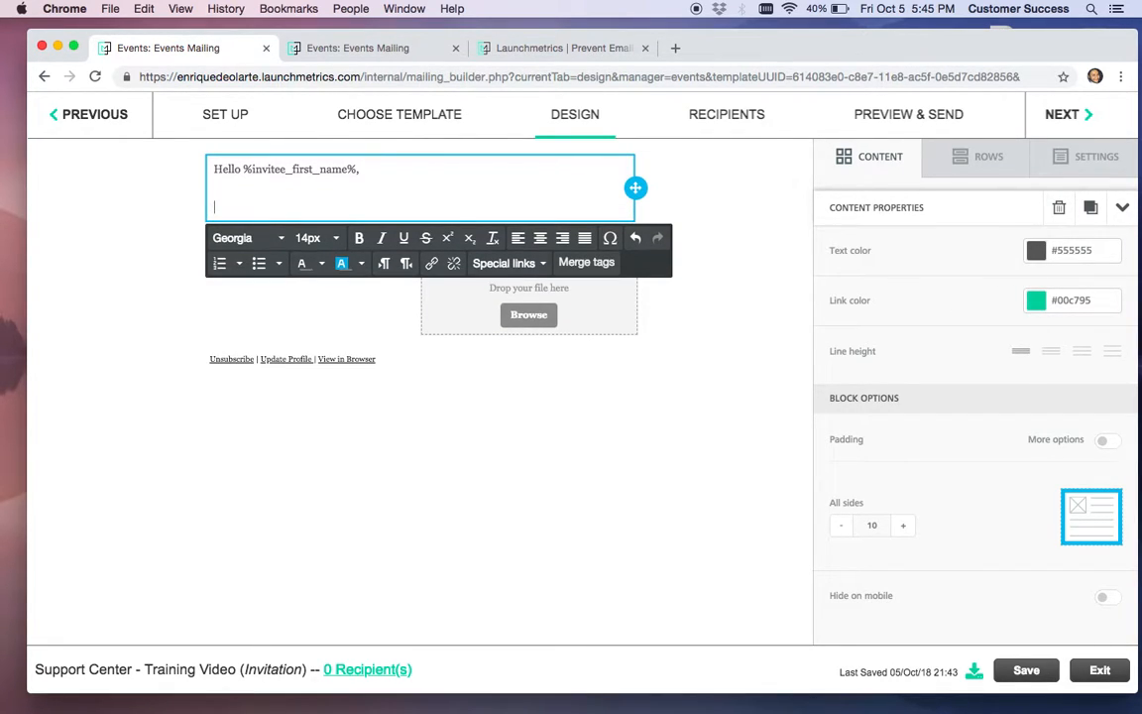
type("Please")
type("We welcome you")
type(" to attend our event")
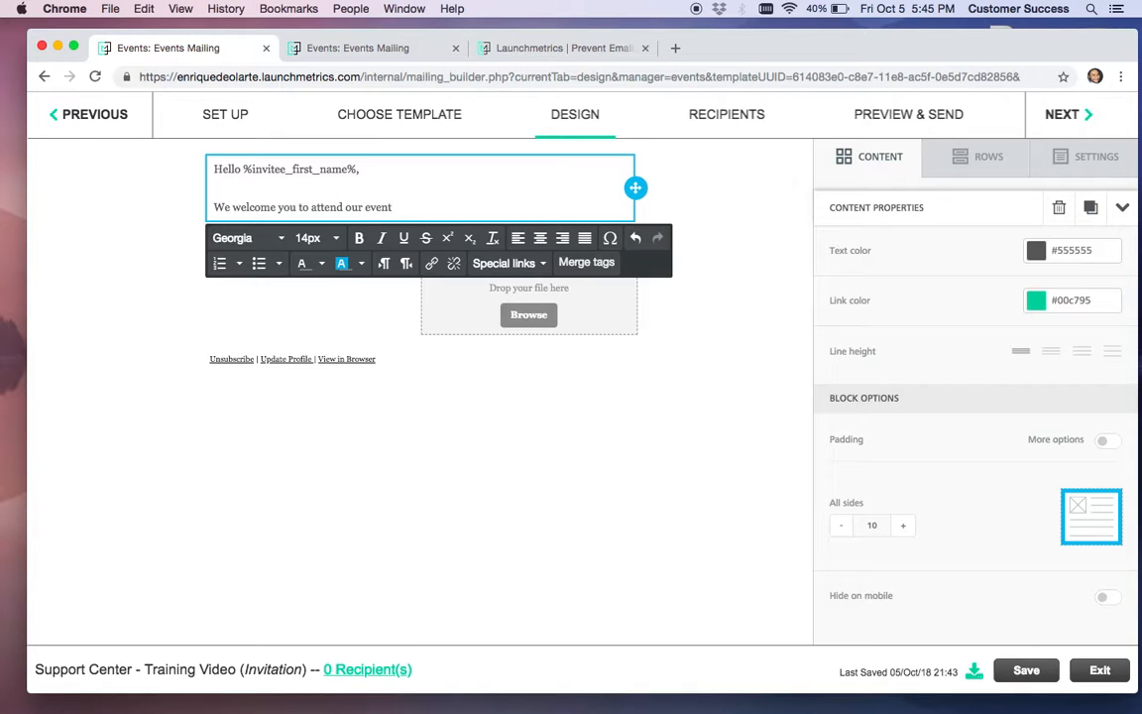
type(" for the following:")
key("Return")
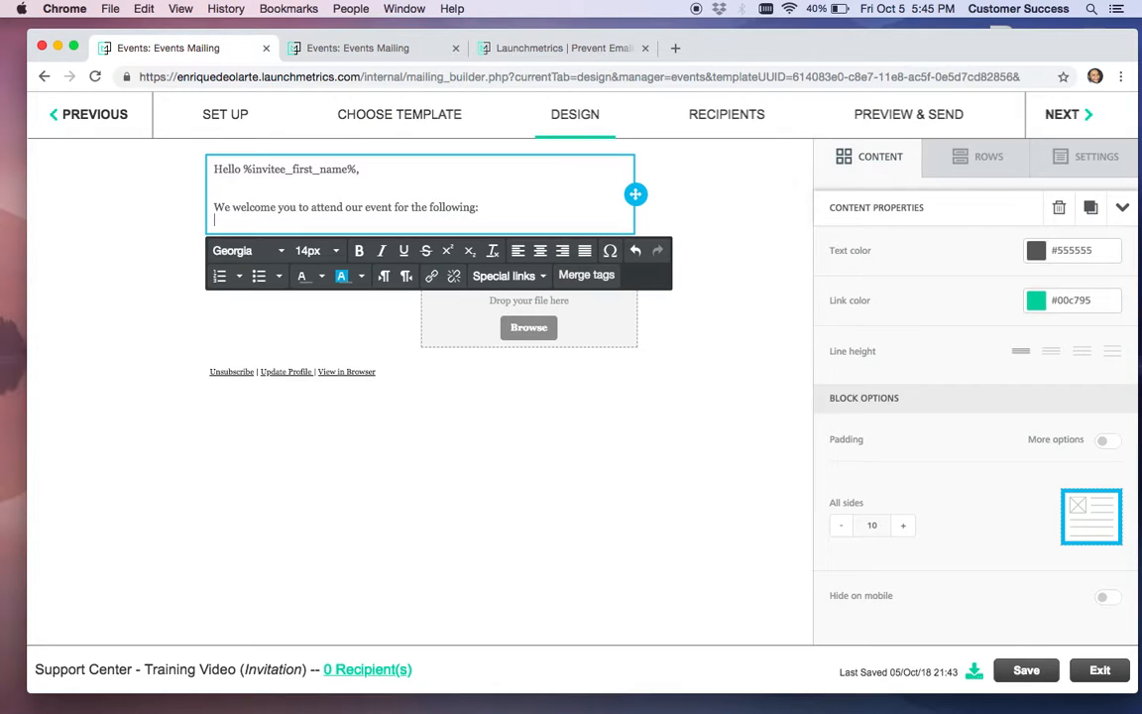
Insert Event Name and Event Location merge tags on separate lines, with a blank line after the welcome sentence
left_click(578, 276)
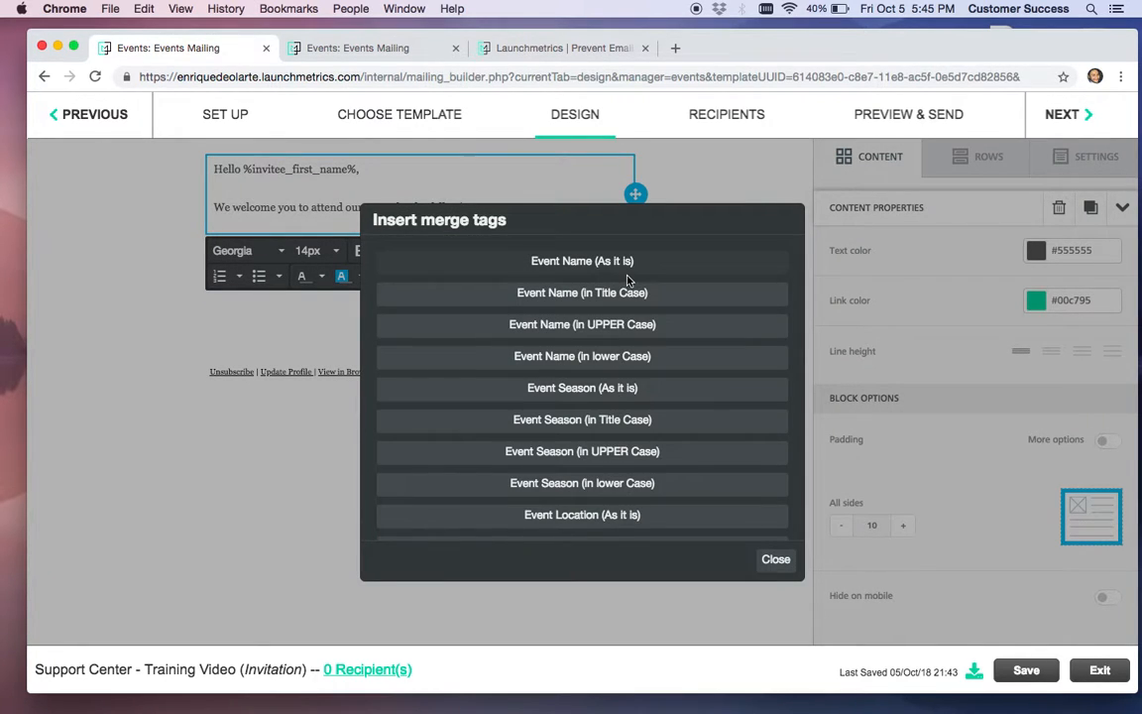
left_click(585, 262)
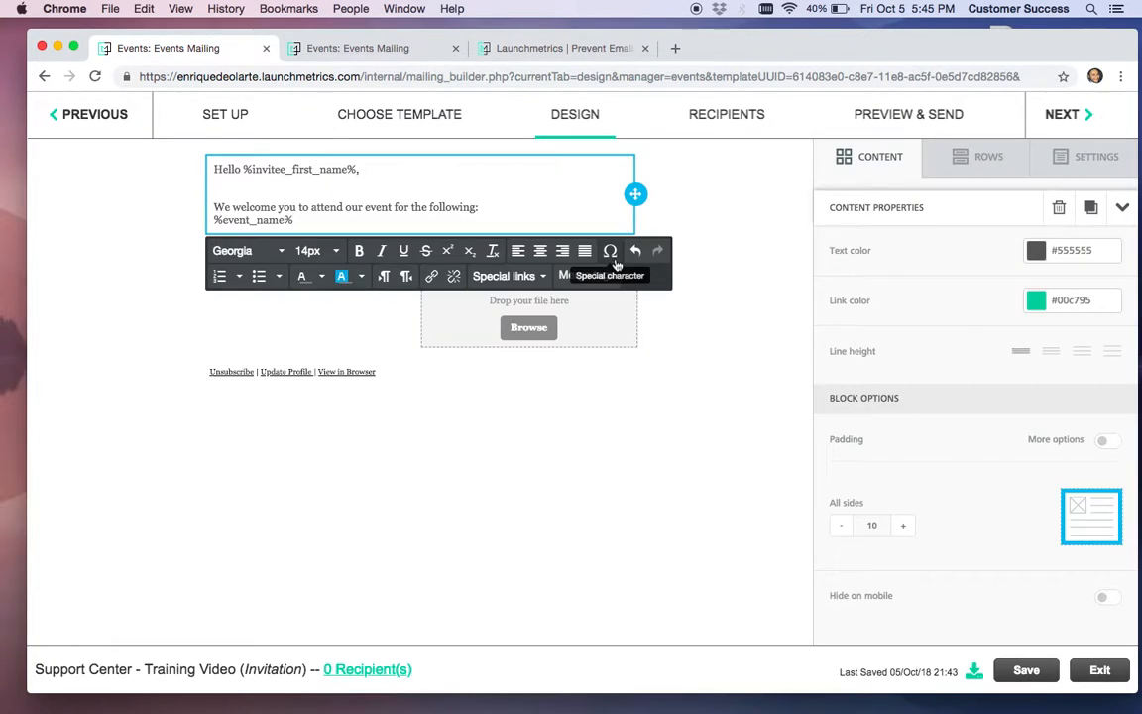
key("Return")
left_click(579, 288)
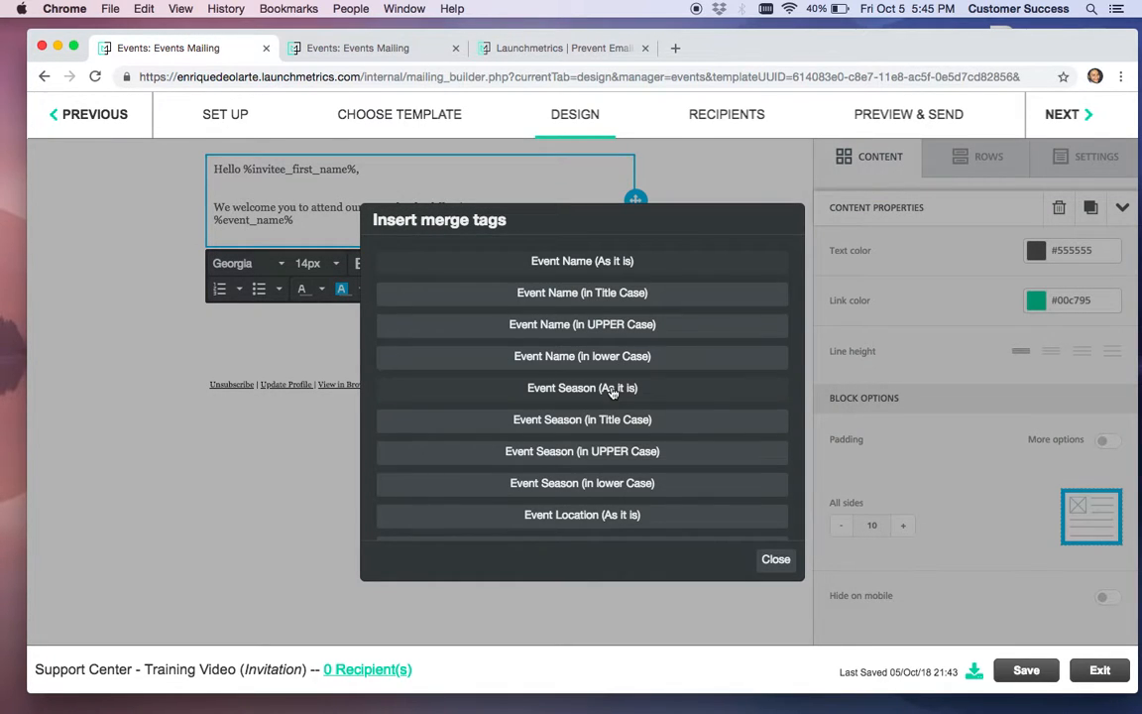
scroll(586, 416, "down", 3)
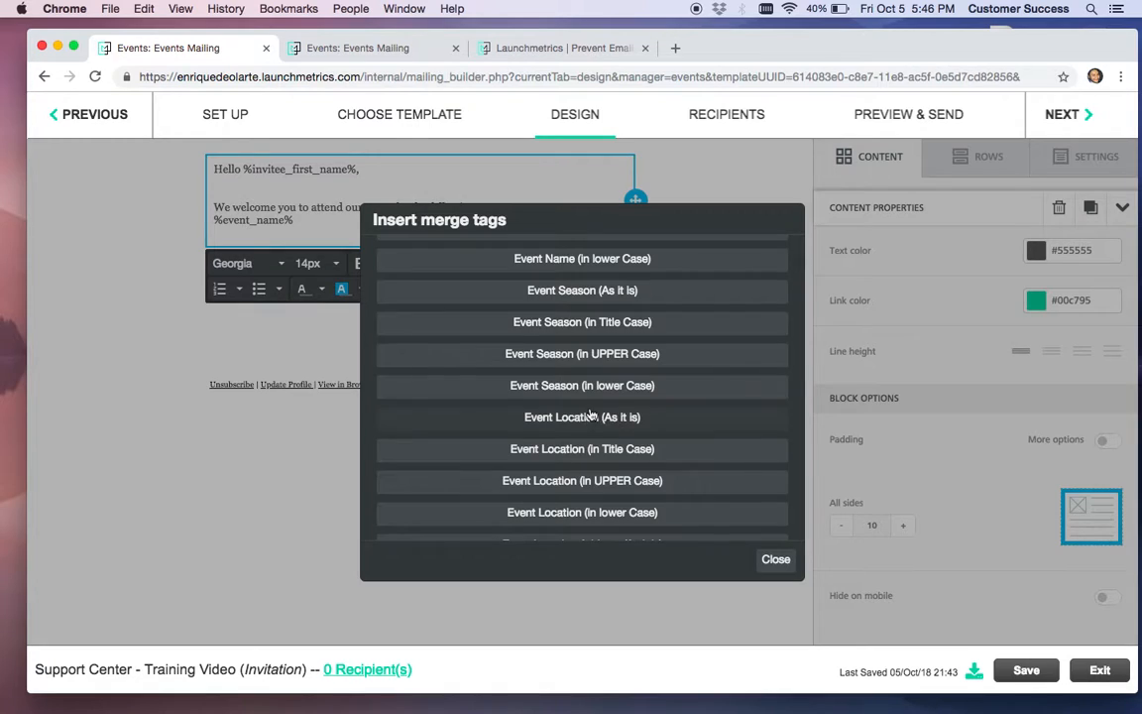
left_click(590, 417)
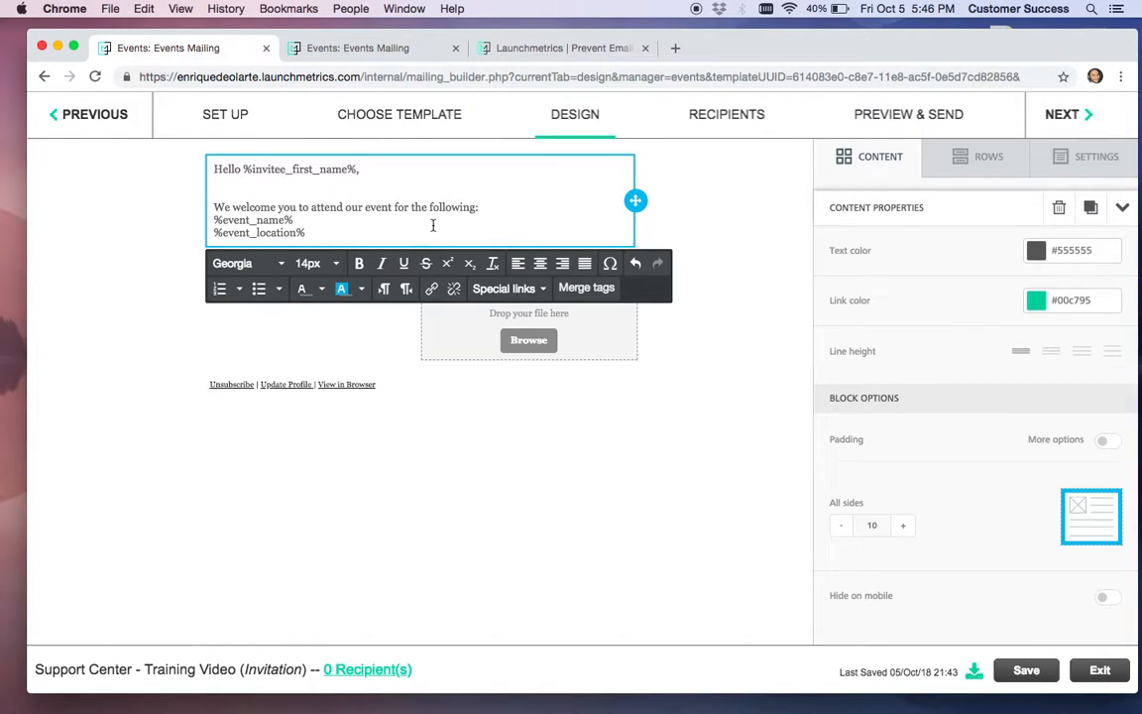
left_click(665, 421)
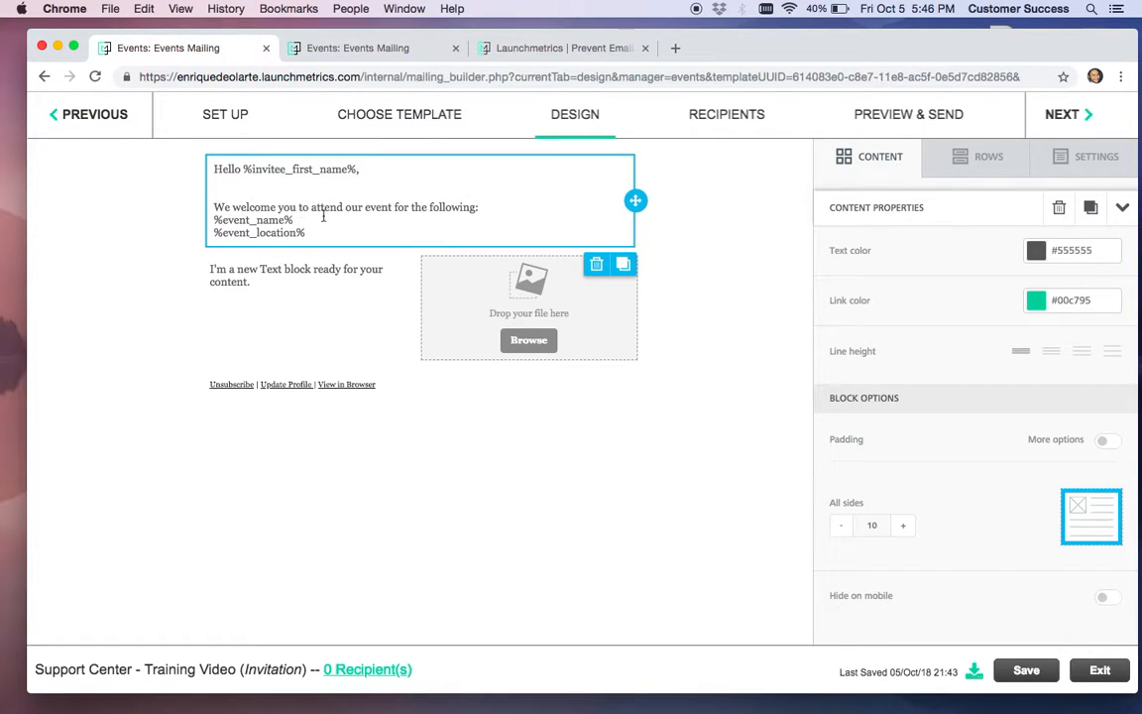
left_click(508, 214)
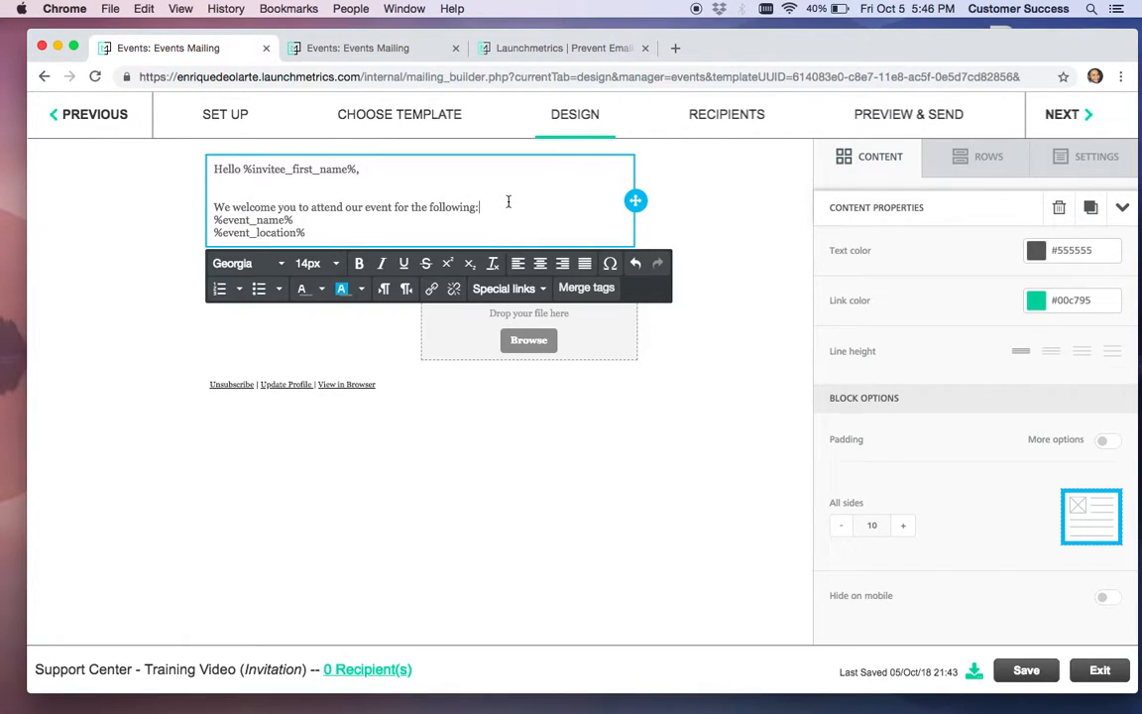
key("Return")
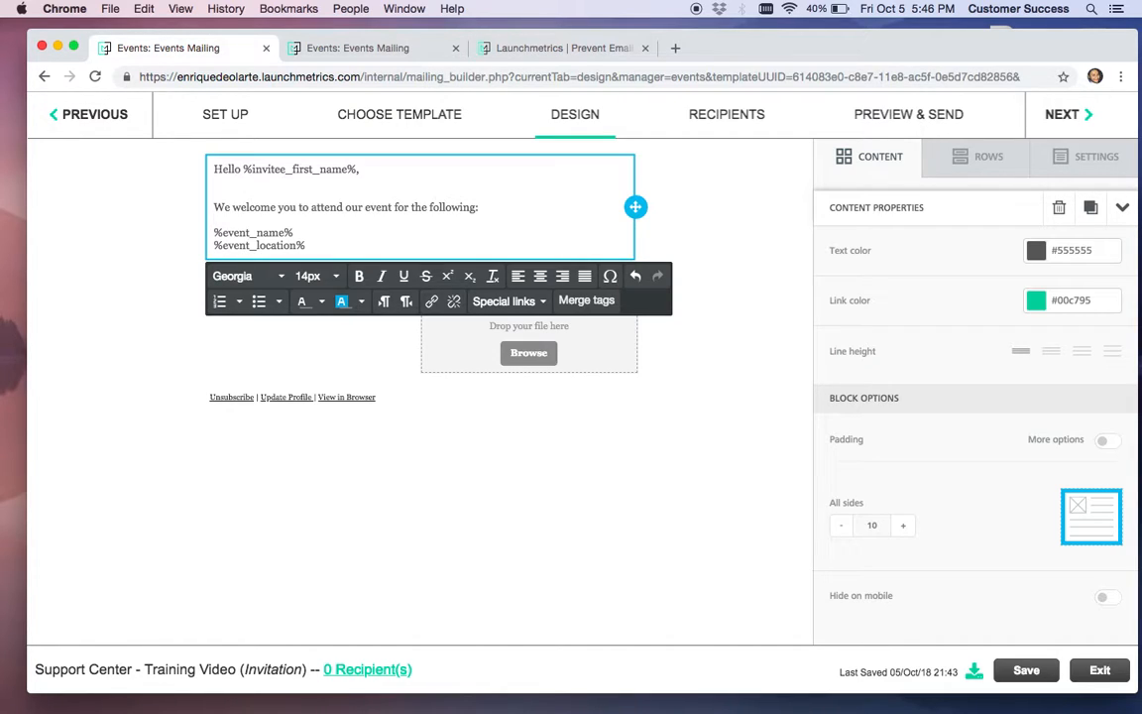
Give the welcome sentence dark blue text on a dark navy background
triple_click(214, 209)
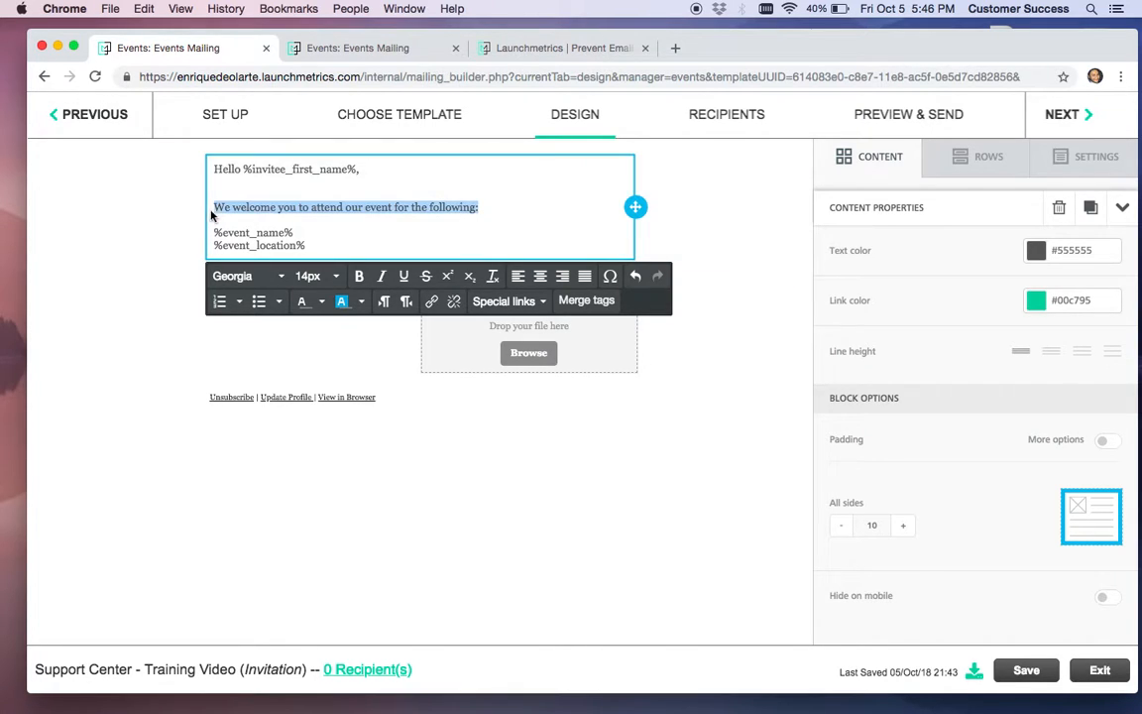
left_click(325, 304)
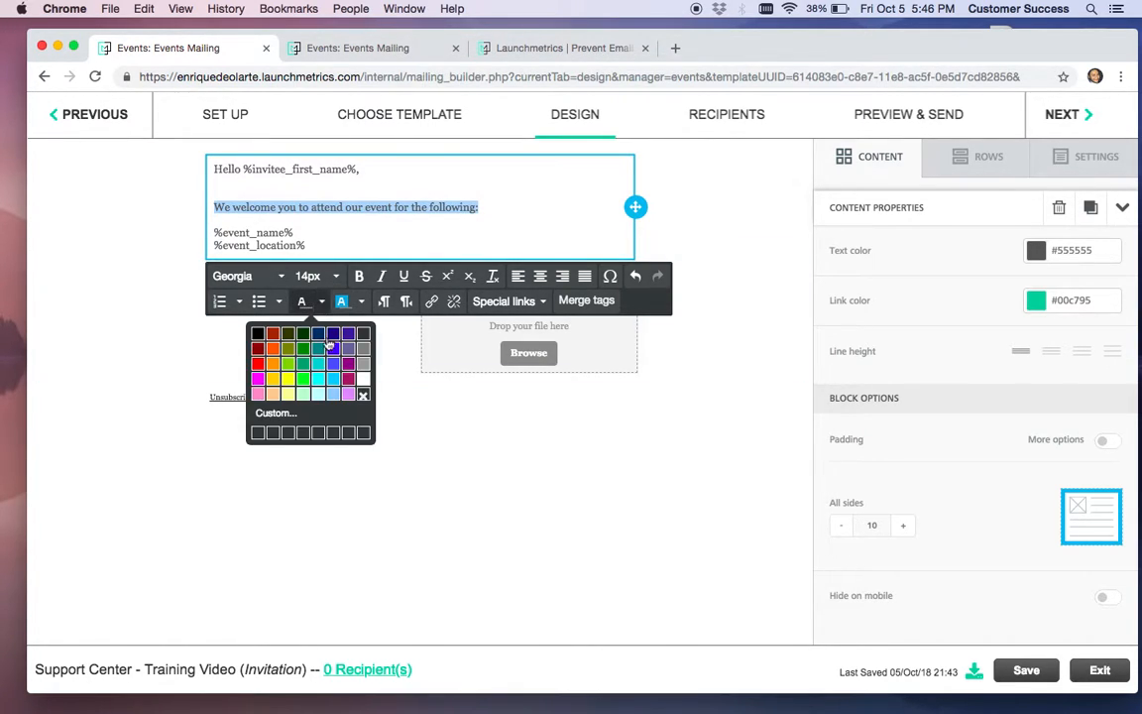
left_click(323, 331)
left_click(365, 302)
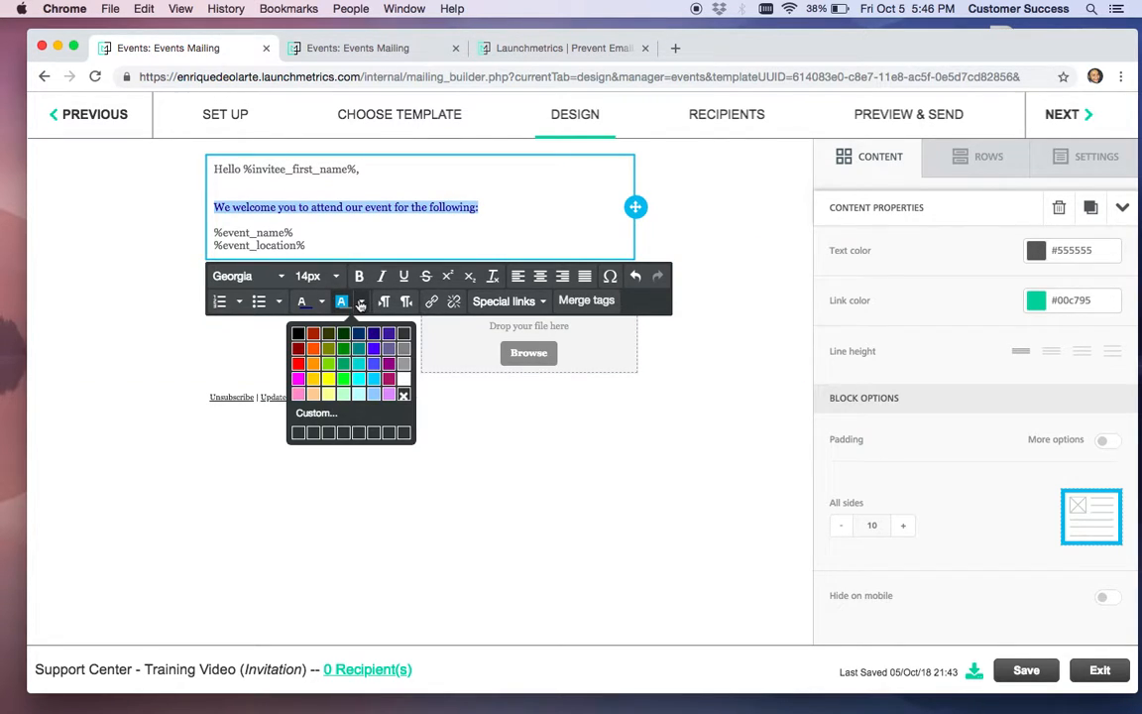
left_click(380, 336)
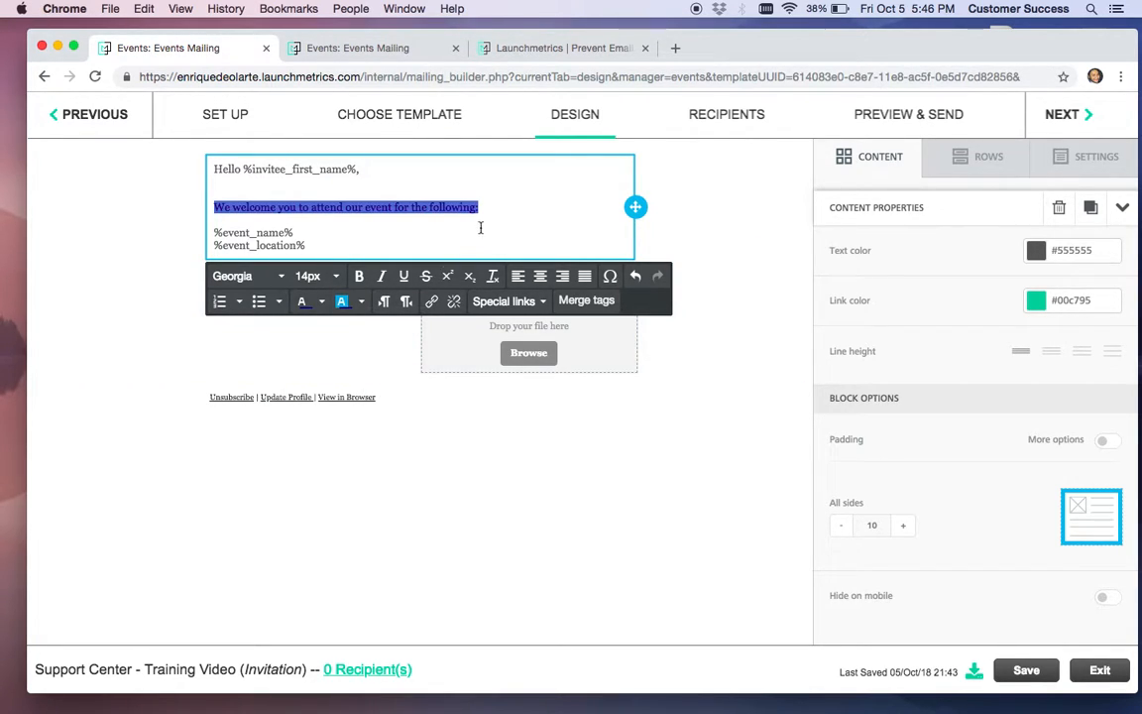
left_click(480, 228)
left_click(362, 304)
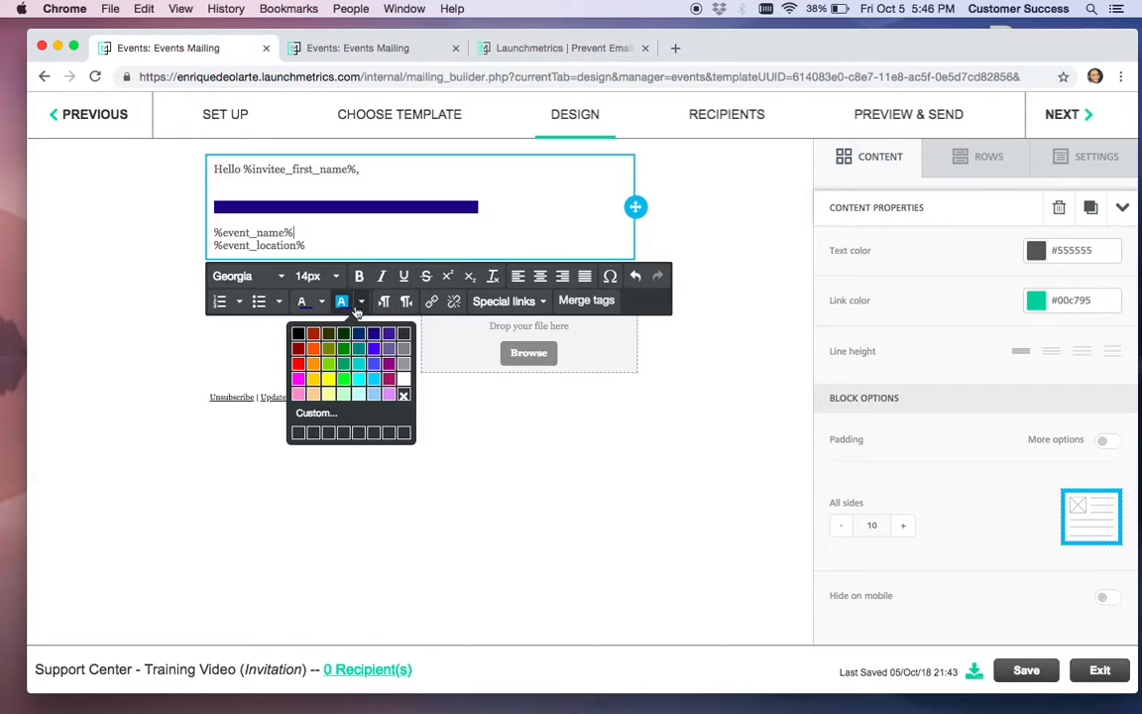
left_click(405, 378)
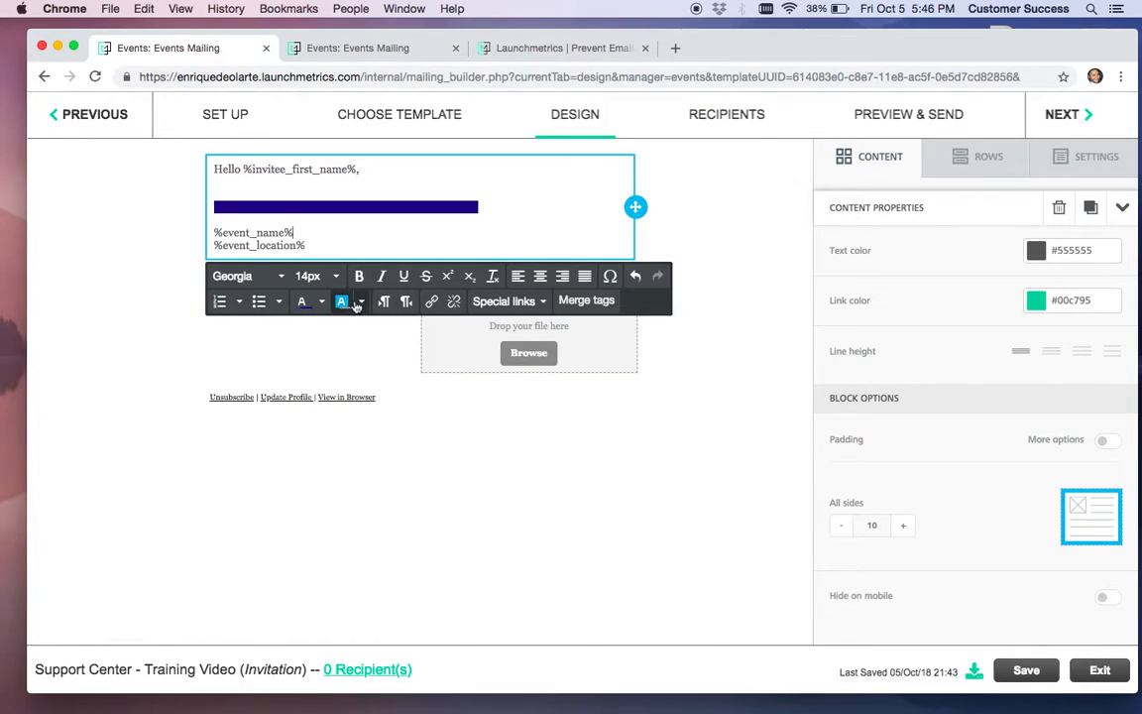
left_click(362, 302)
left_click(405, 379)
left_click(362, 301)
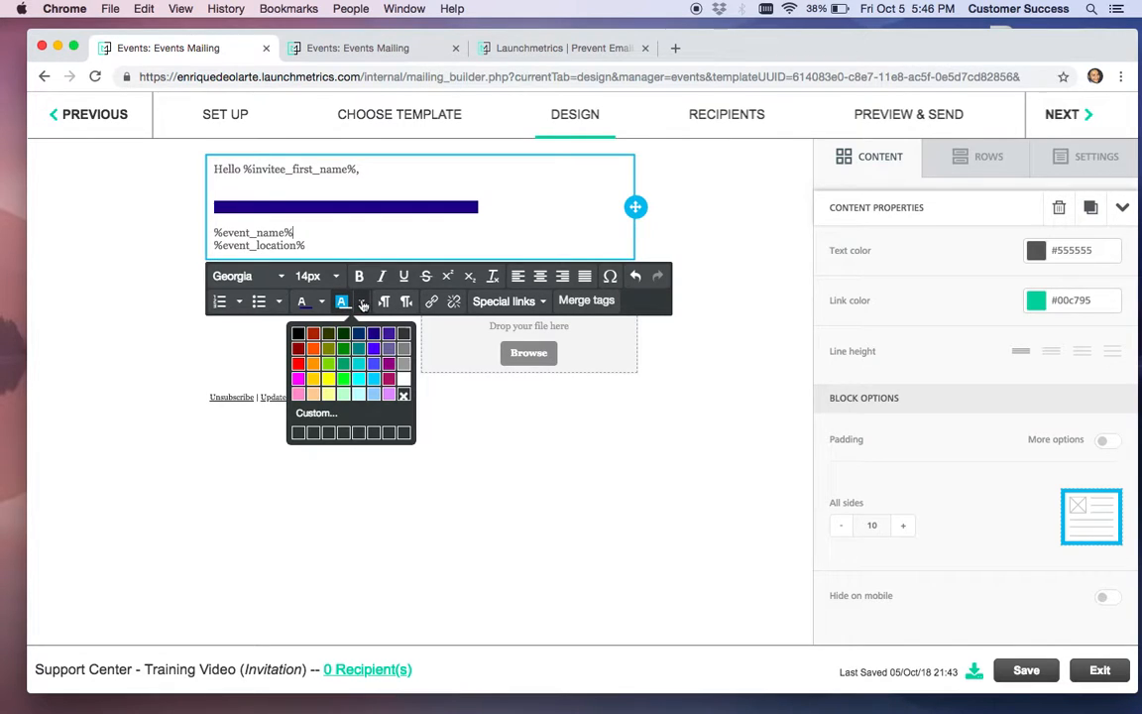
left_click(298, 335)
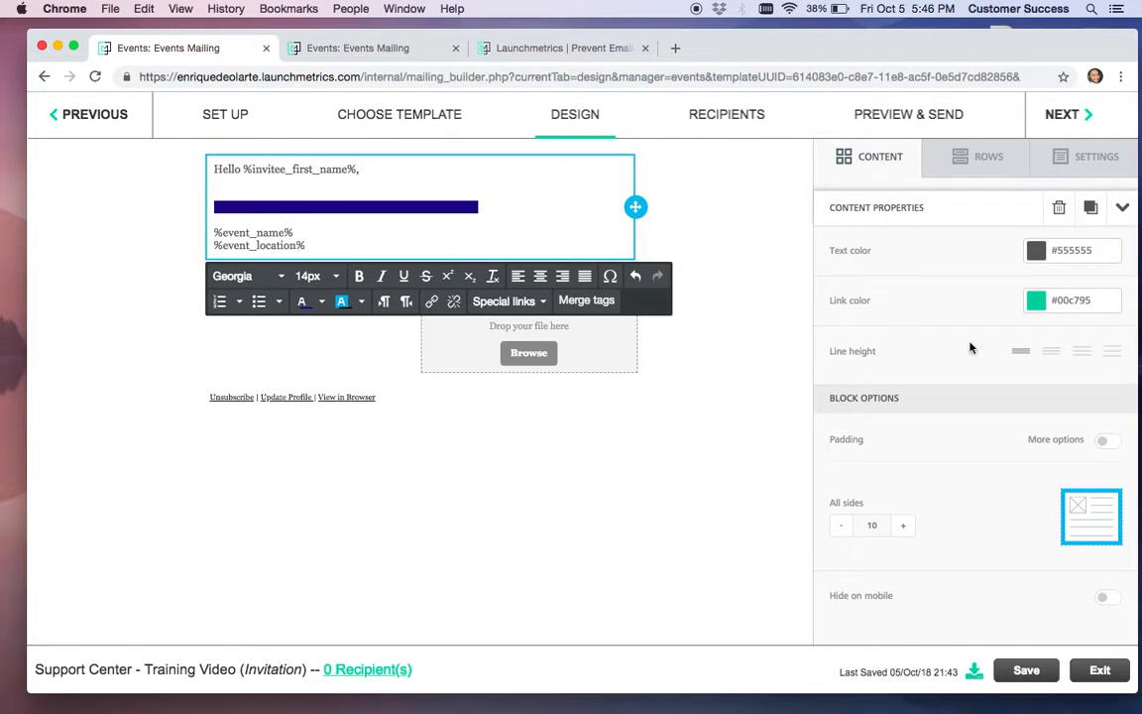
Set the greeting block's line height to the widest option
left_click(1055, 353)
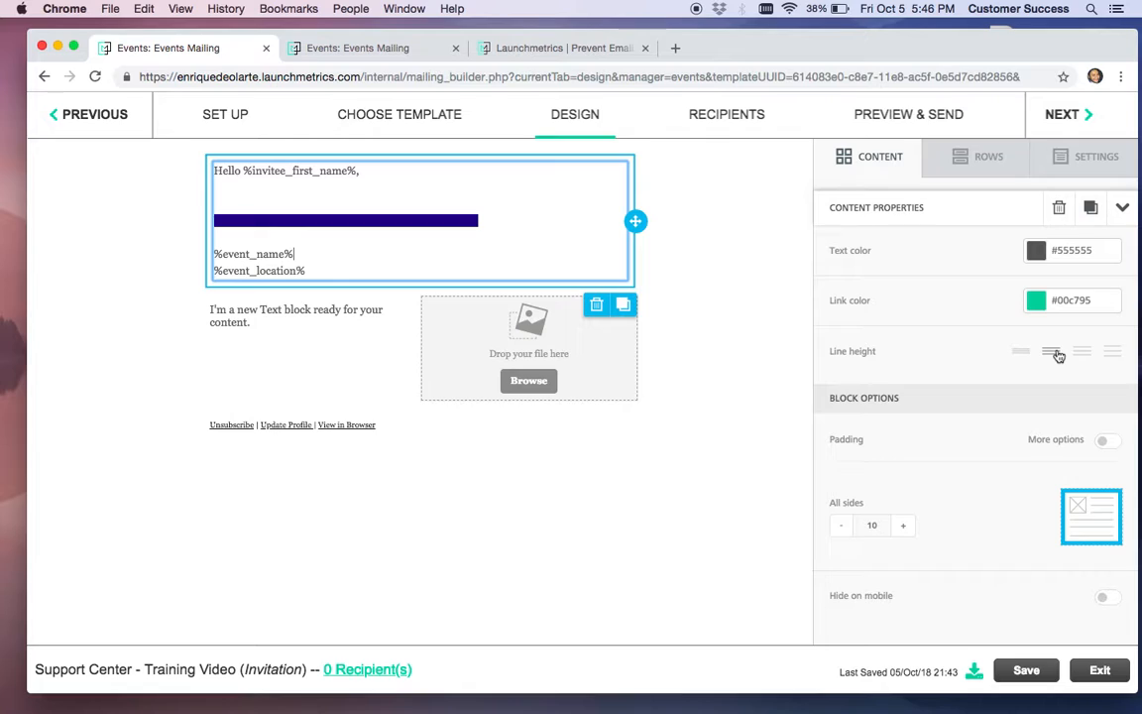
left_click(1081, 353)
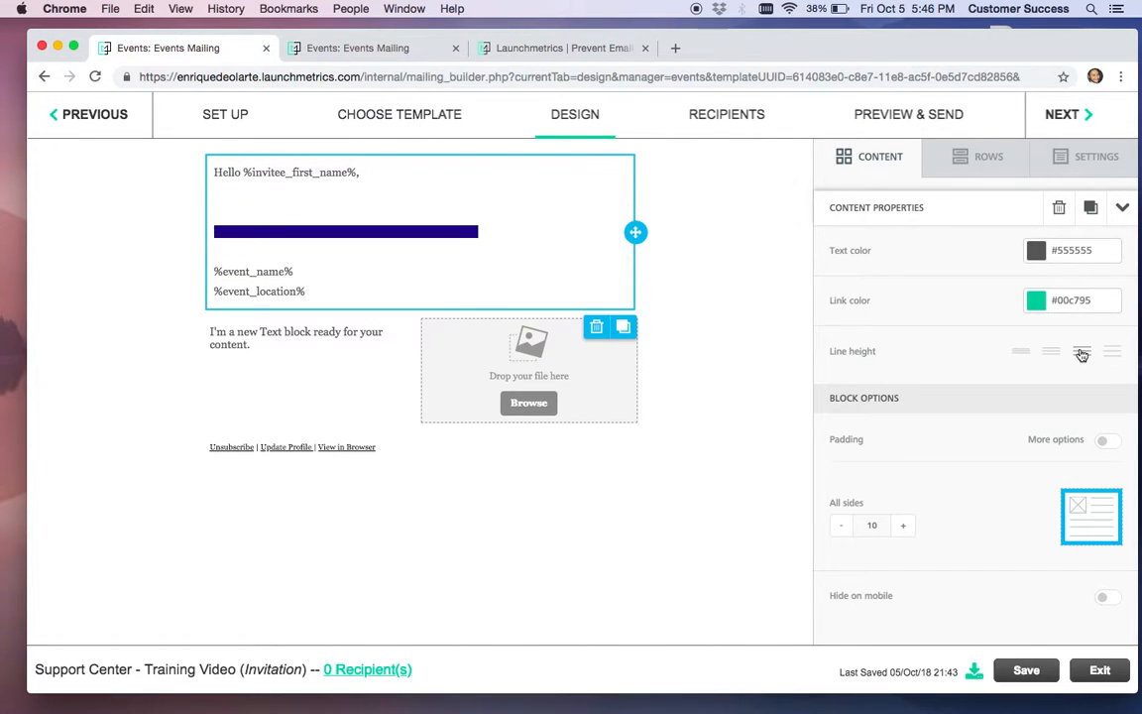
left_click(1112, 352)
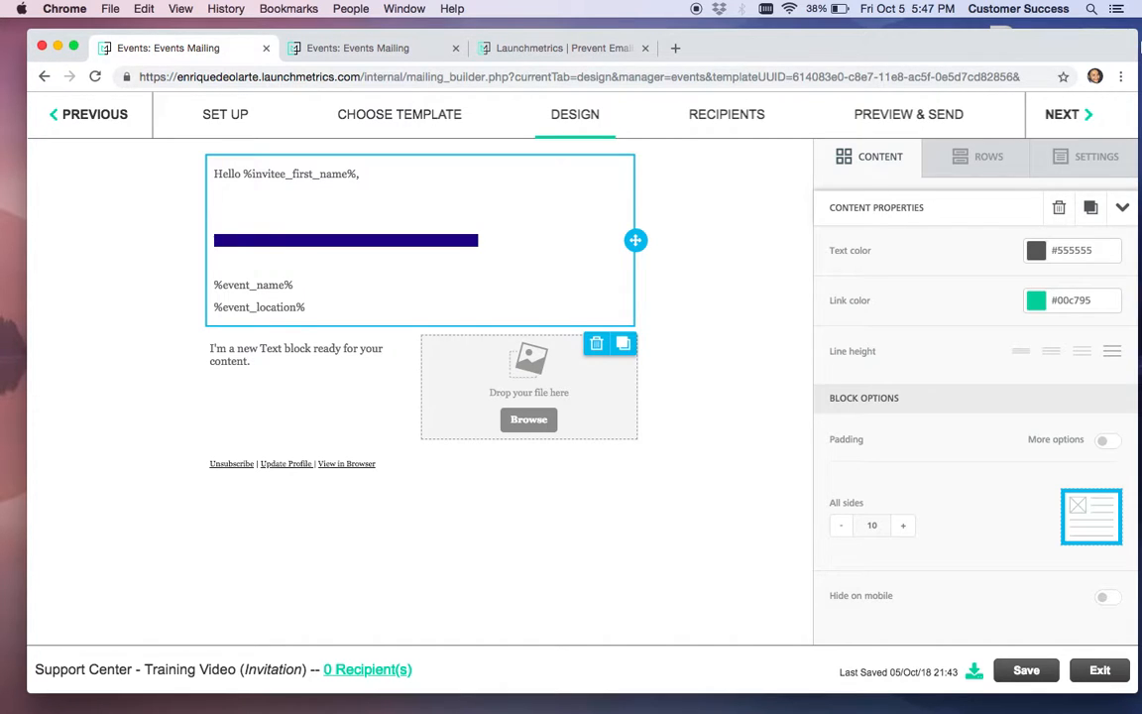
Drop LauchmetricsInvitation1.jpg into the image slot, turn off Auto width and set width to 100%
left_click_drag(1137, 45, 982, 64)
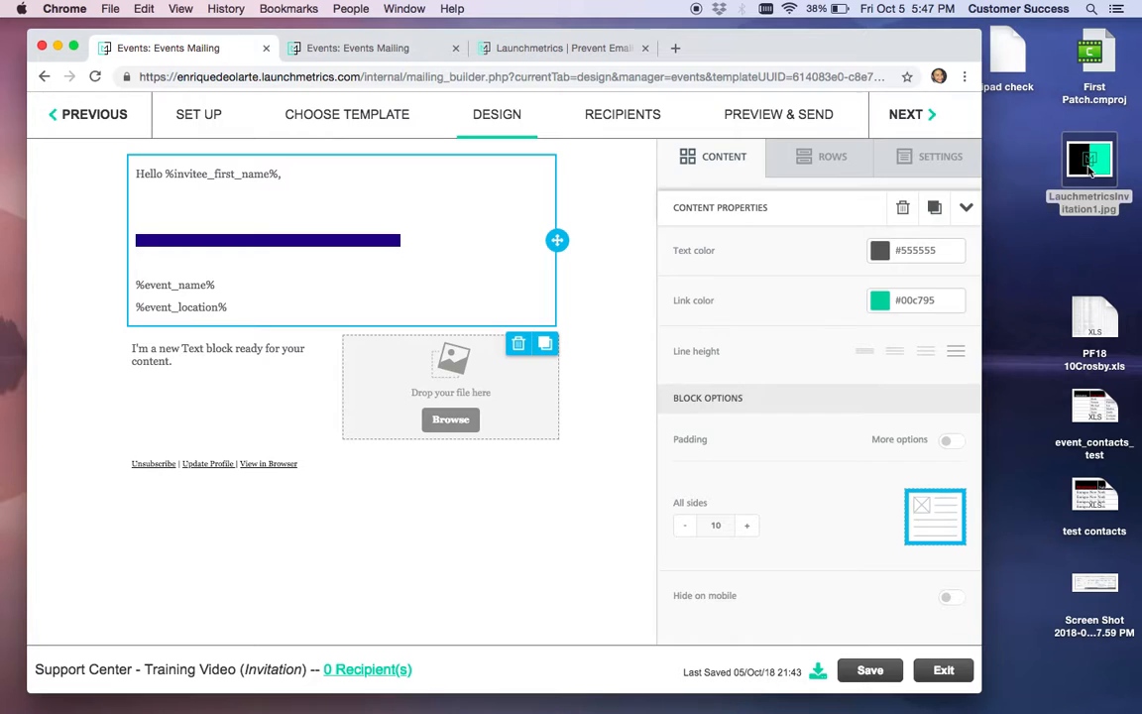
left_click_drag(1090, 171, 439, 383)
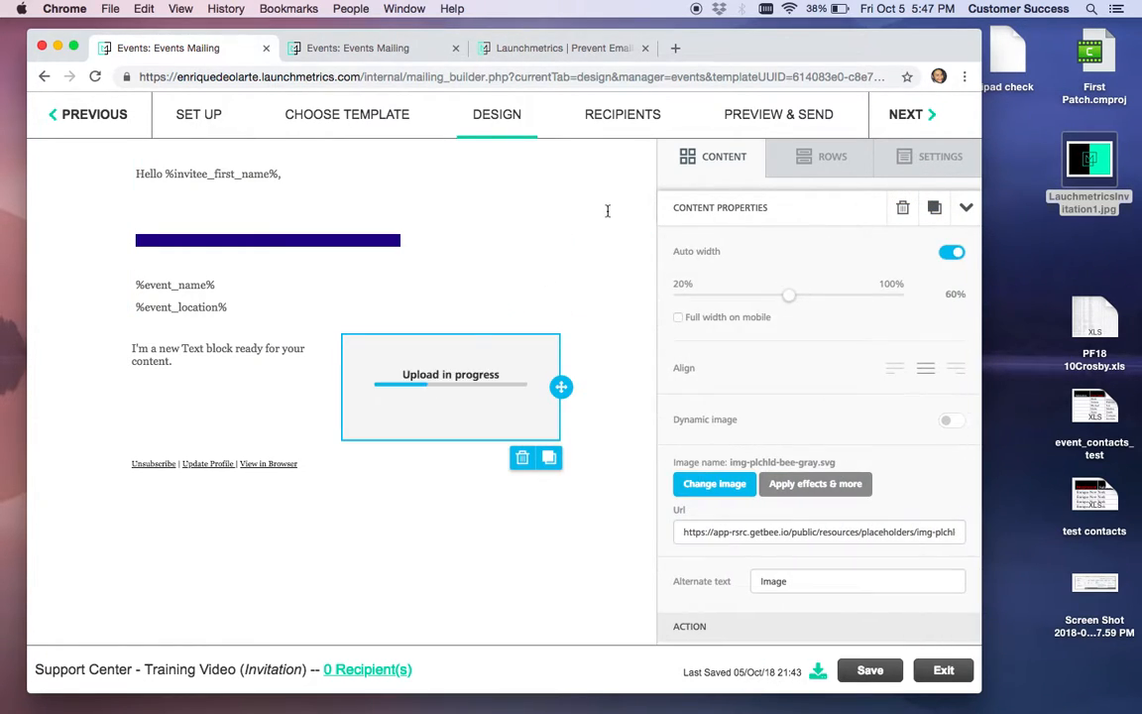
left_click_drag(983, 148, 1130, 164)
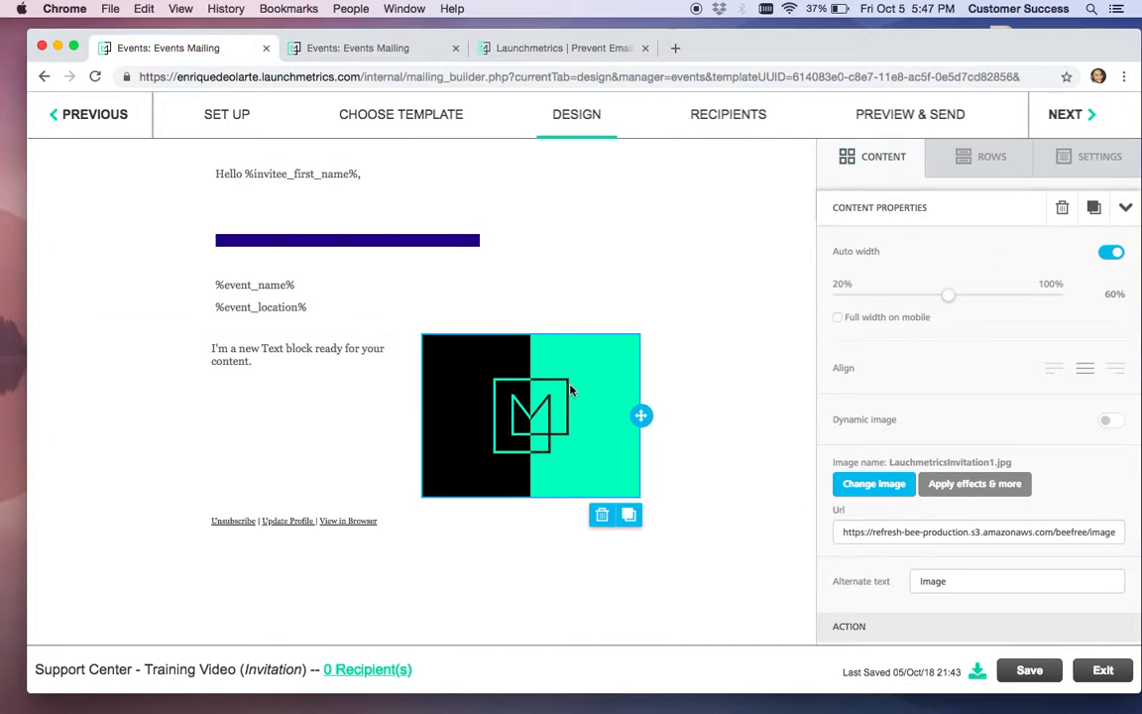
left_click(1111, 254)
left_click_drag(950, 299, 1073, 311)
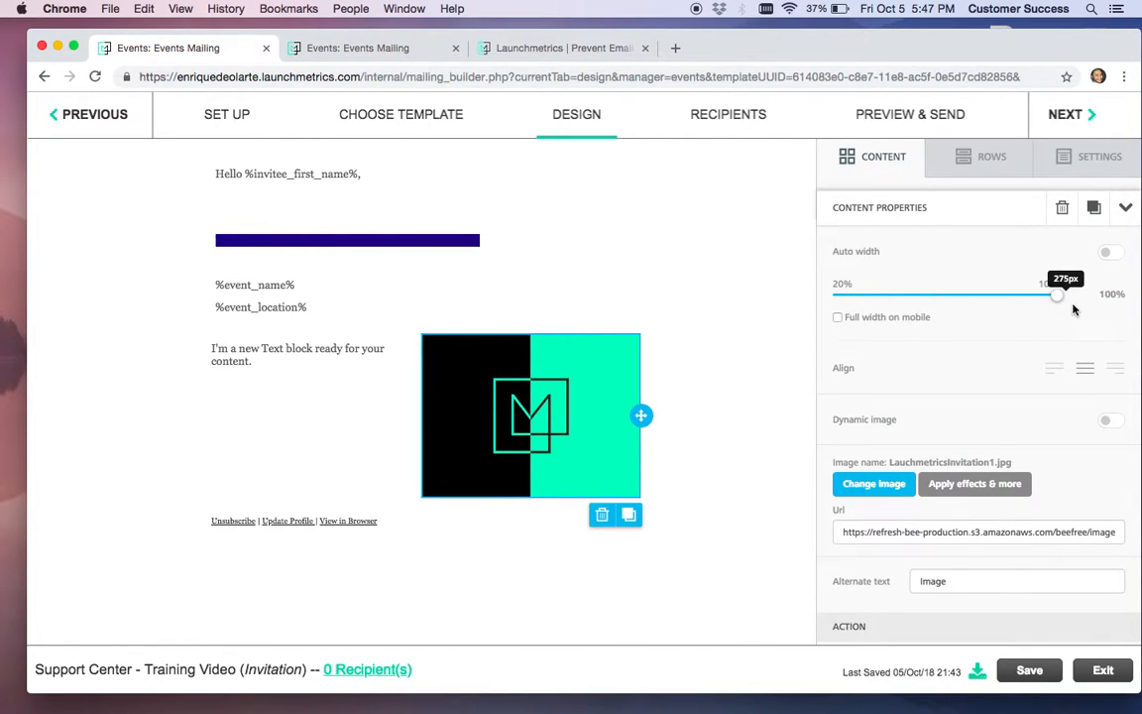
Link the invitation image to the Event RSVP Portal Link (%event_rsvp_url%) via Special links
scroll(994, 330, "down", 3)
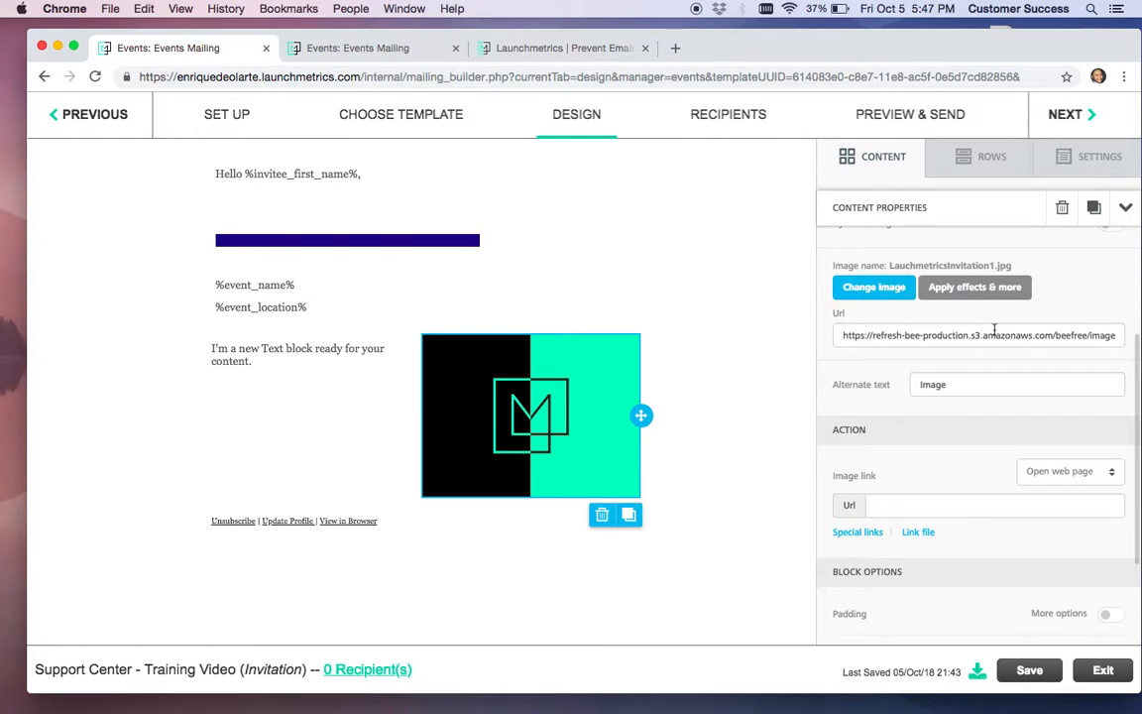
scroll(994, 330, "down", 2)
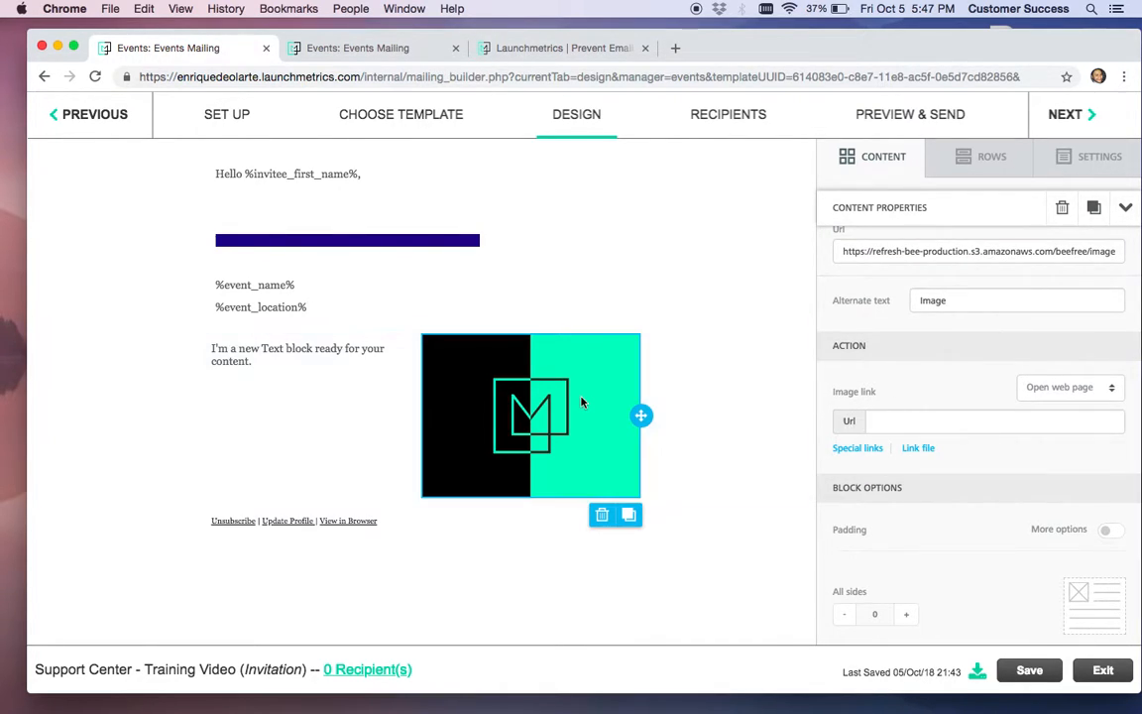
left_click(1041, 395)
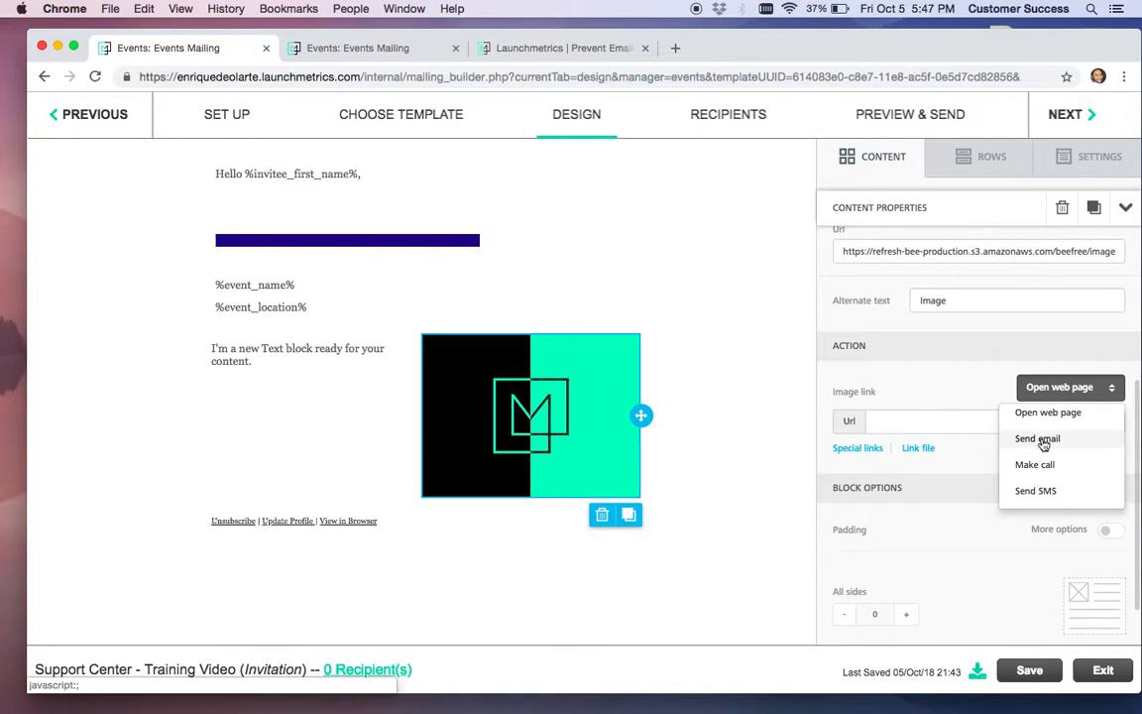
left_click(934, 369)
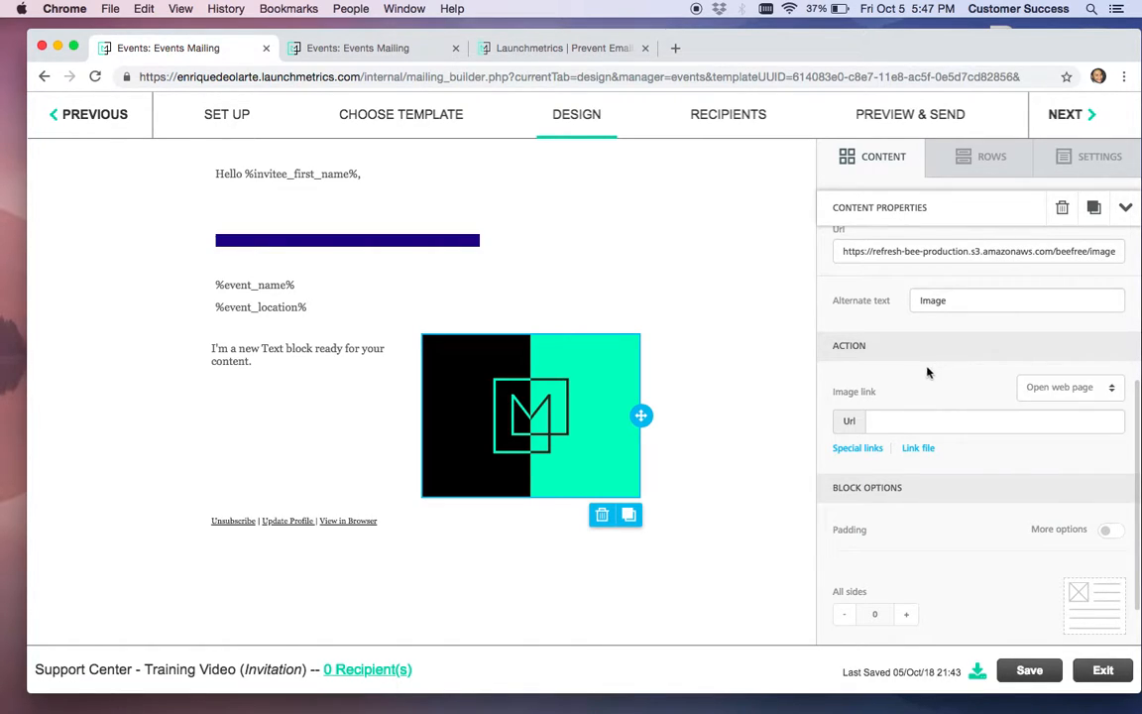
left_click(859, 448)
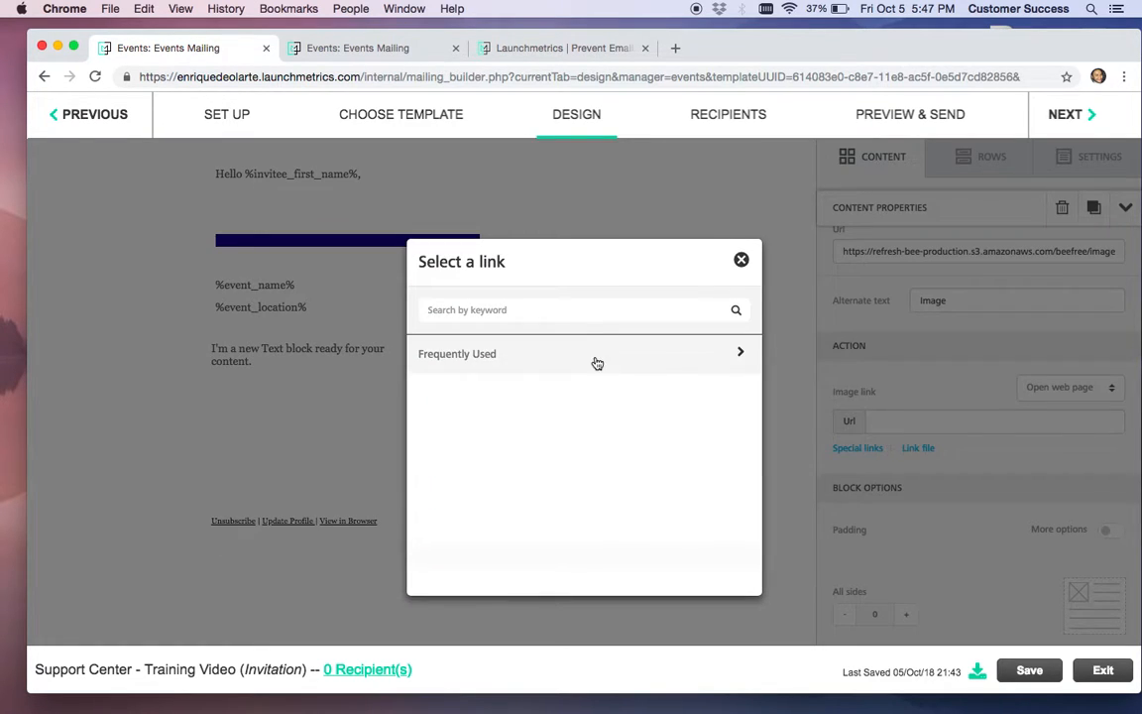
left_click(586, 364)
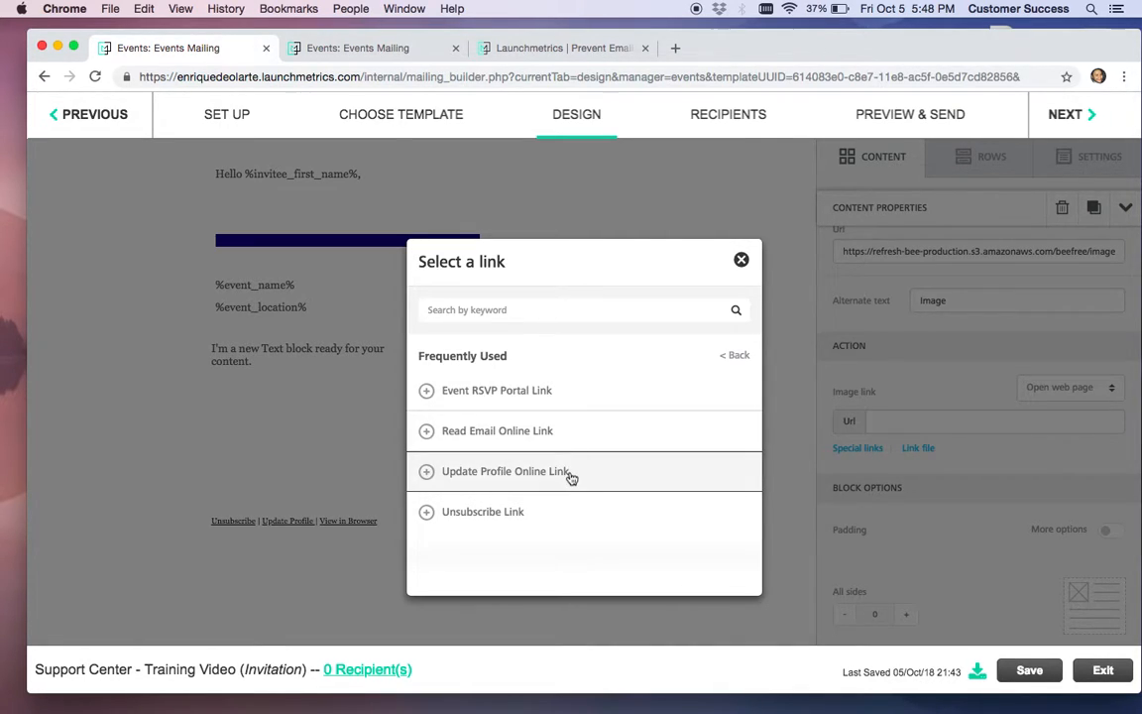
left_click(573, 389)
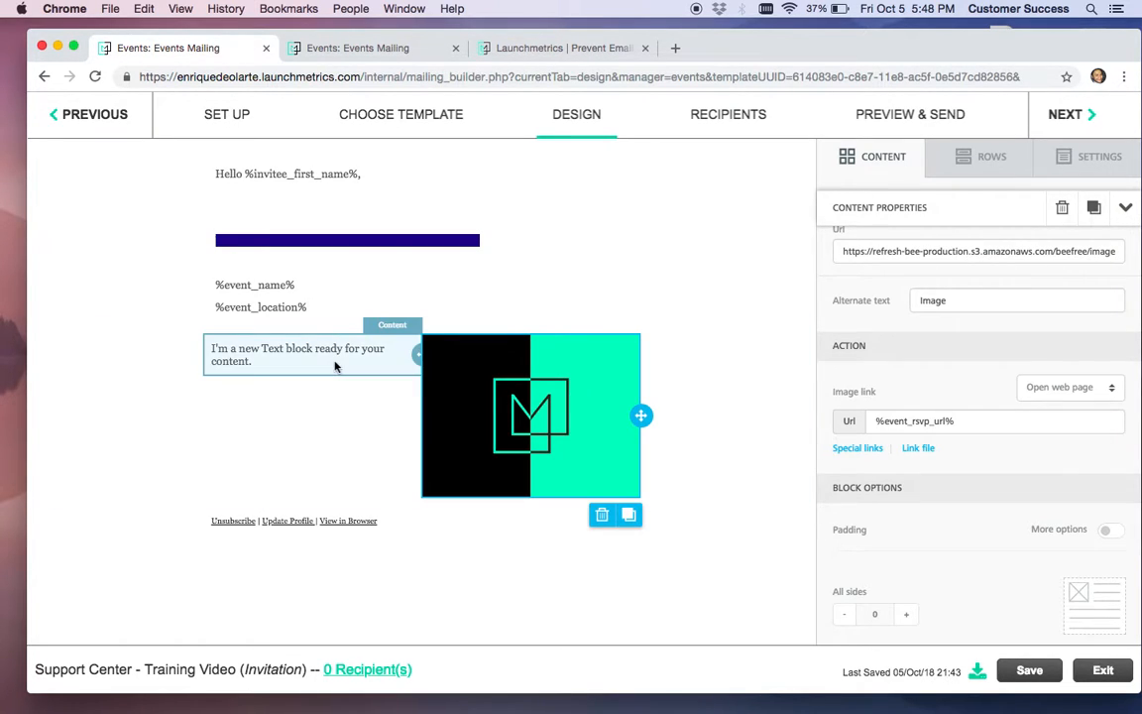
left_click(372, 367)
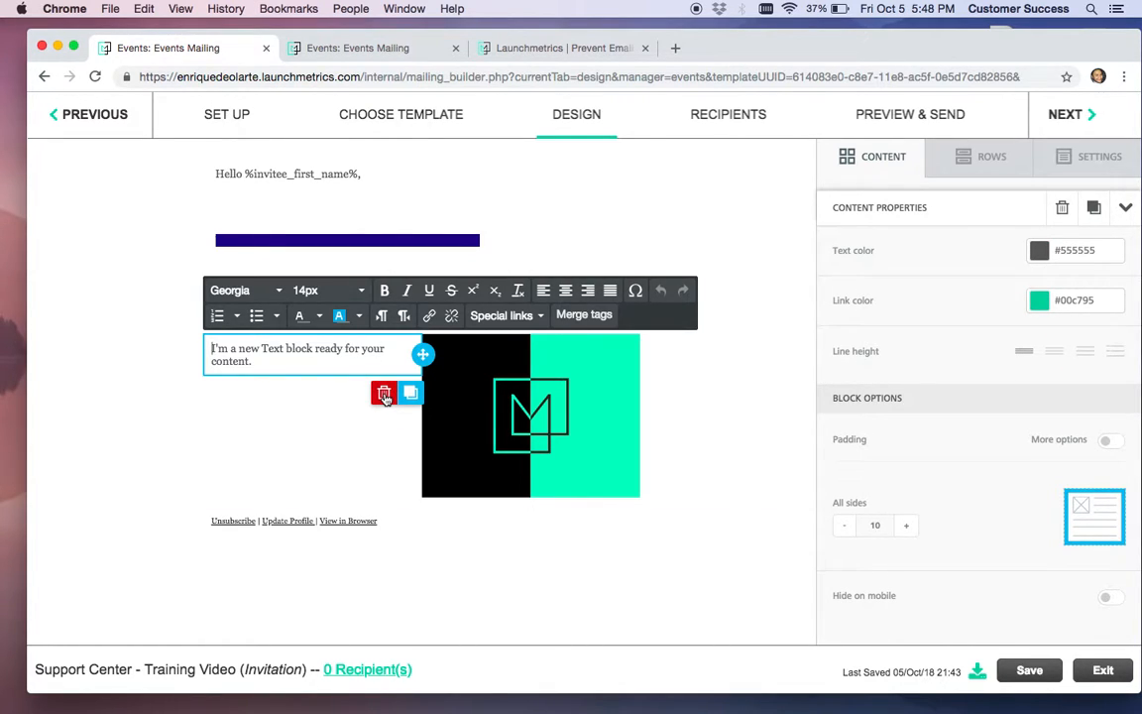
Delete the placeholder text block next to the invitation image
left_click(385, 396)
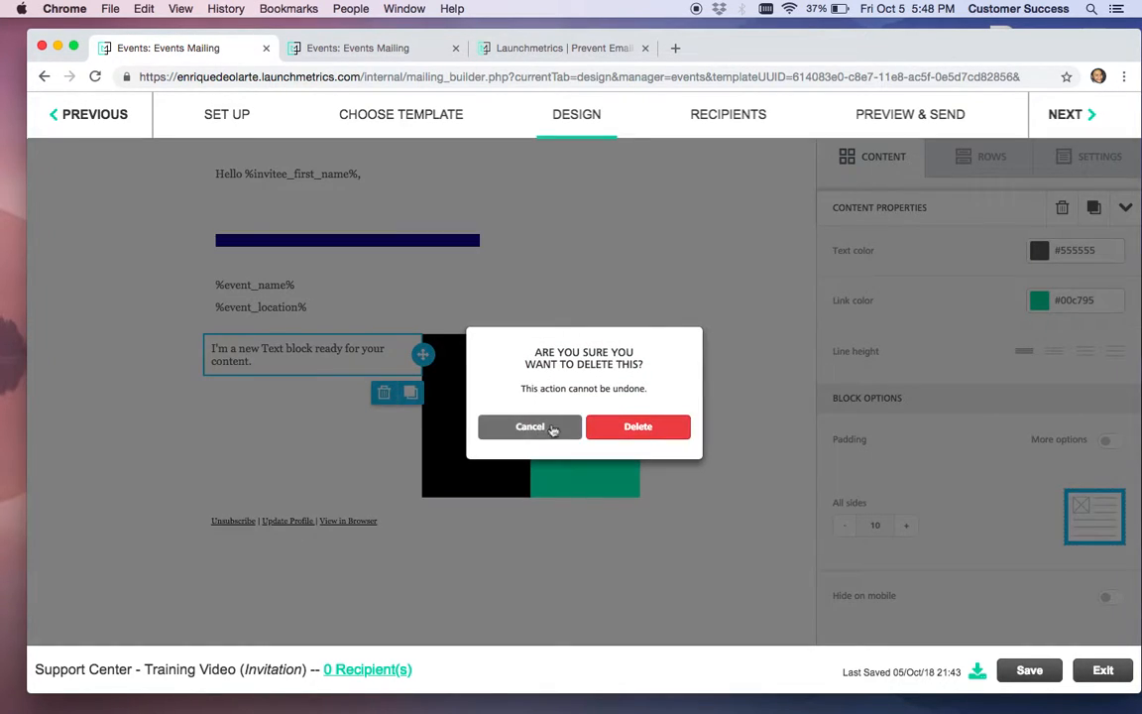
left_click(626, 428)
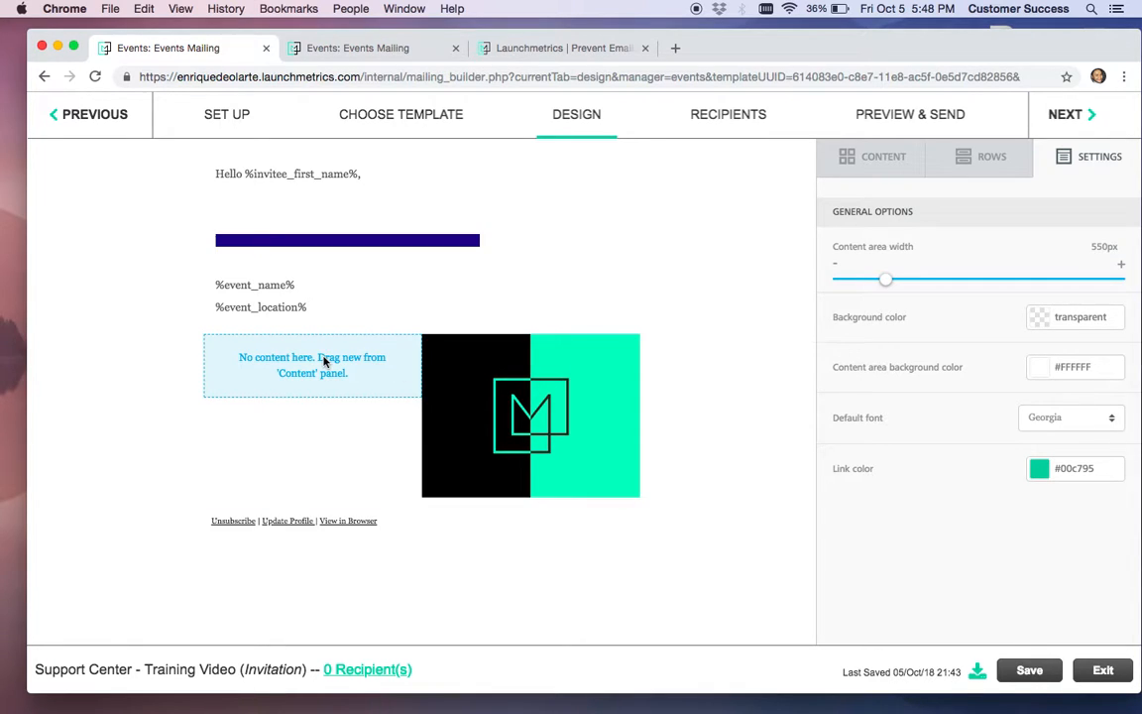
left_click(454, 378)
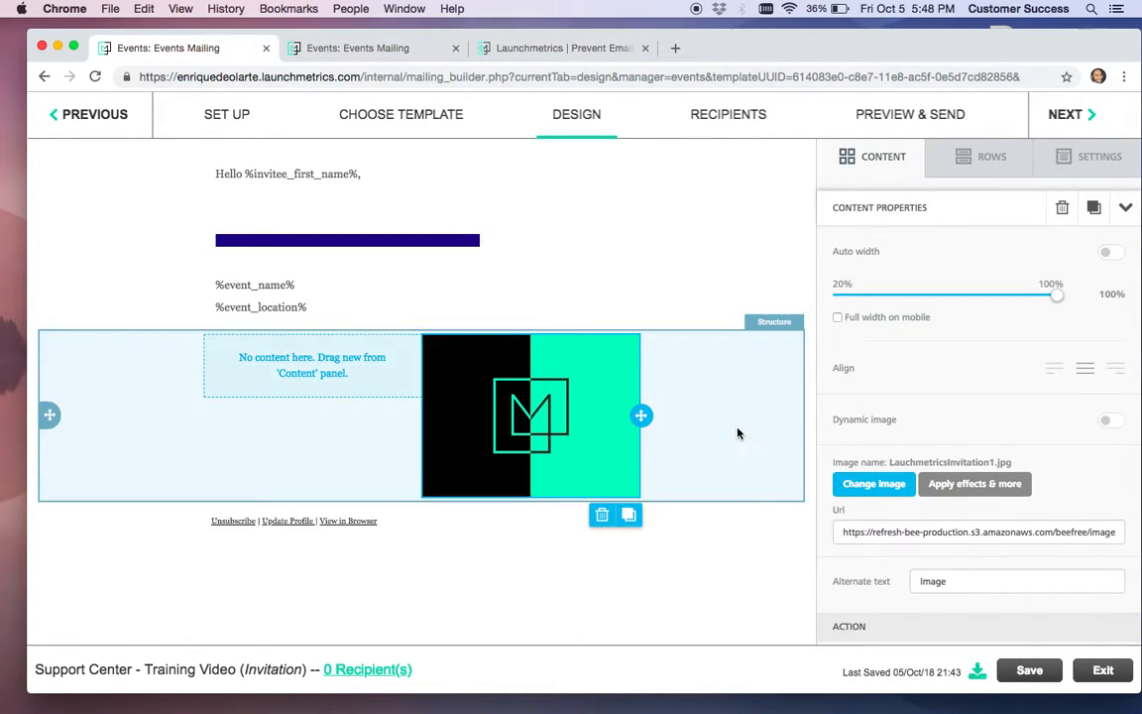
left_click(737, 431)
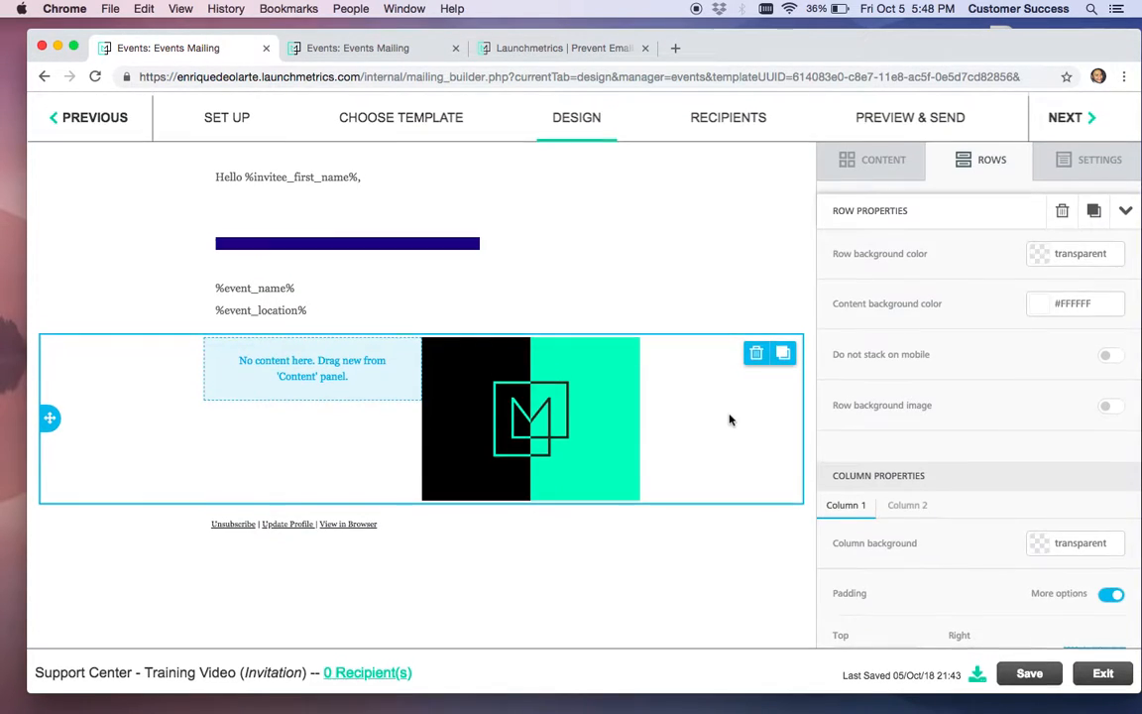
left_click(876, 162)
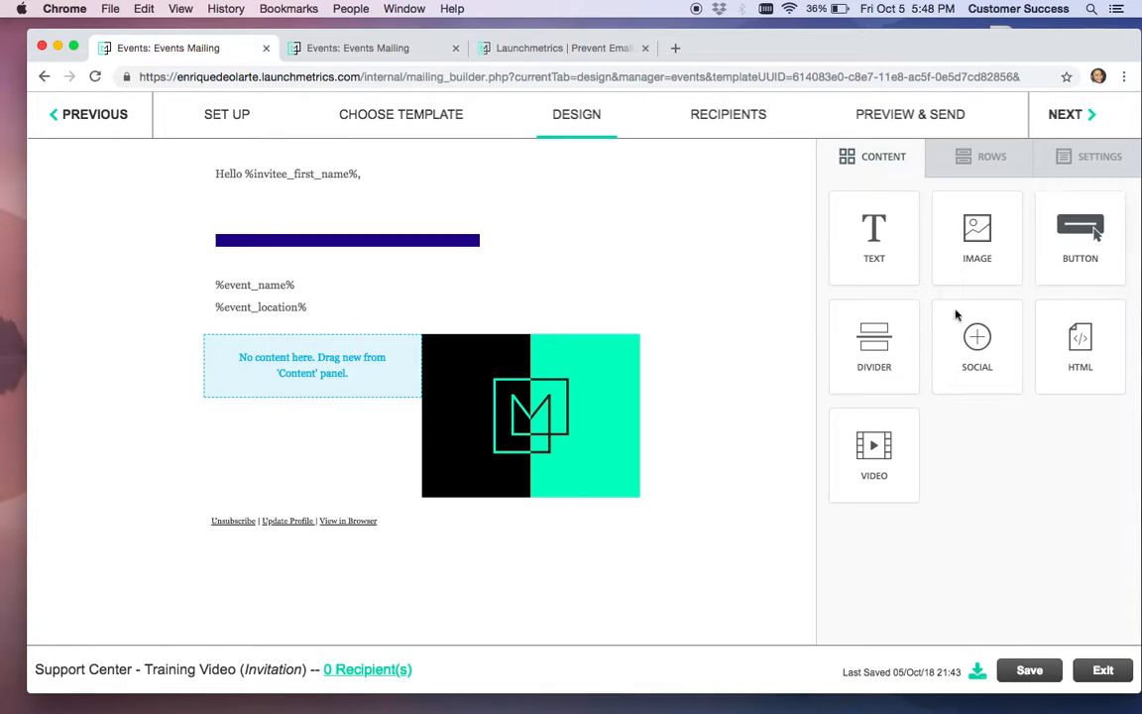
Add a divider below the image and make it a dashed #FF24AA pink line
left_click_drag(877, 349, 397, 502)
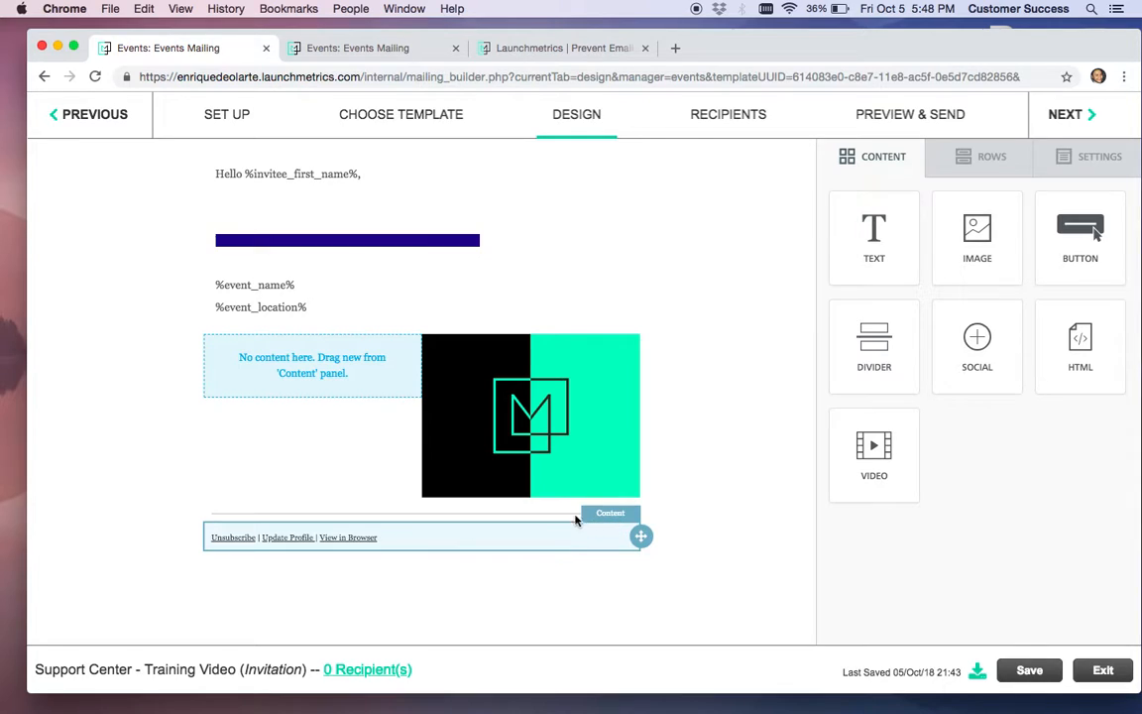
left_click(516, 513)
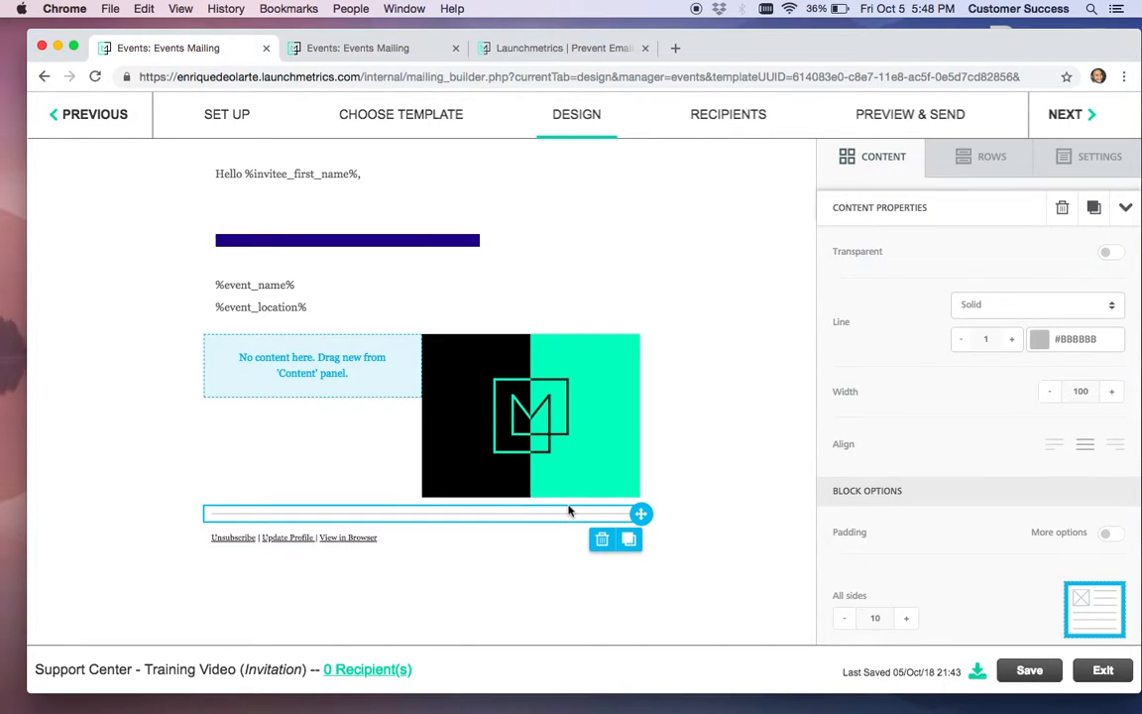
left_click(1080, 305)
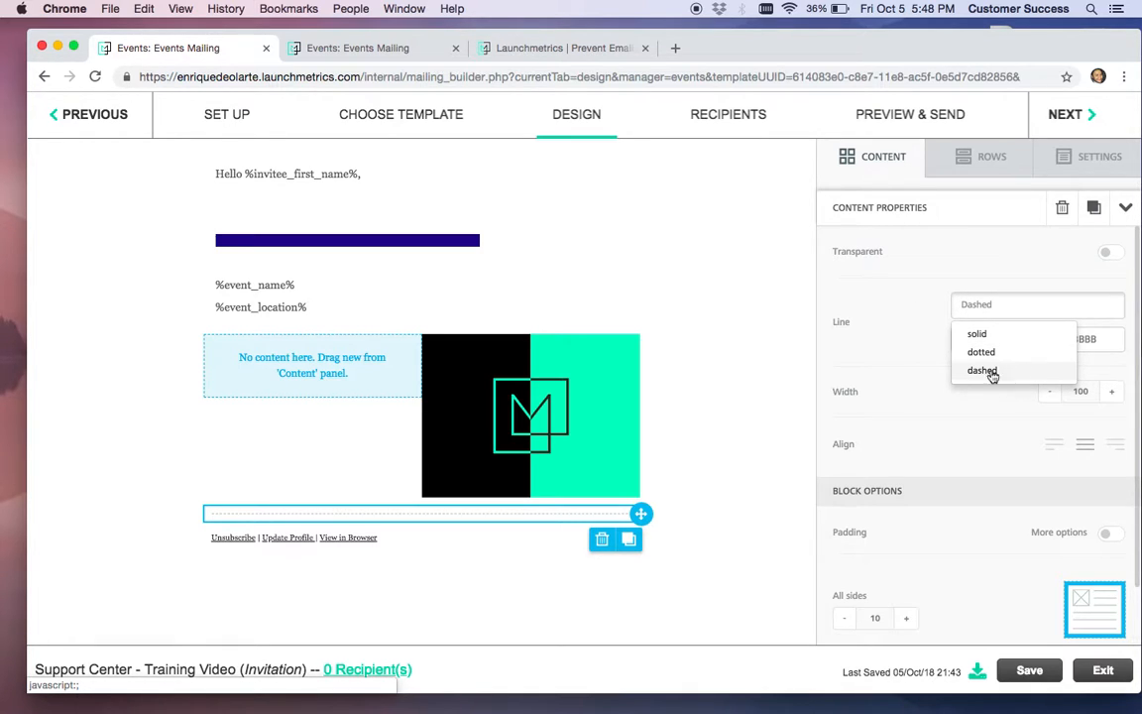
left_click(990, 371)
left_click(1039, 339)
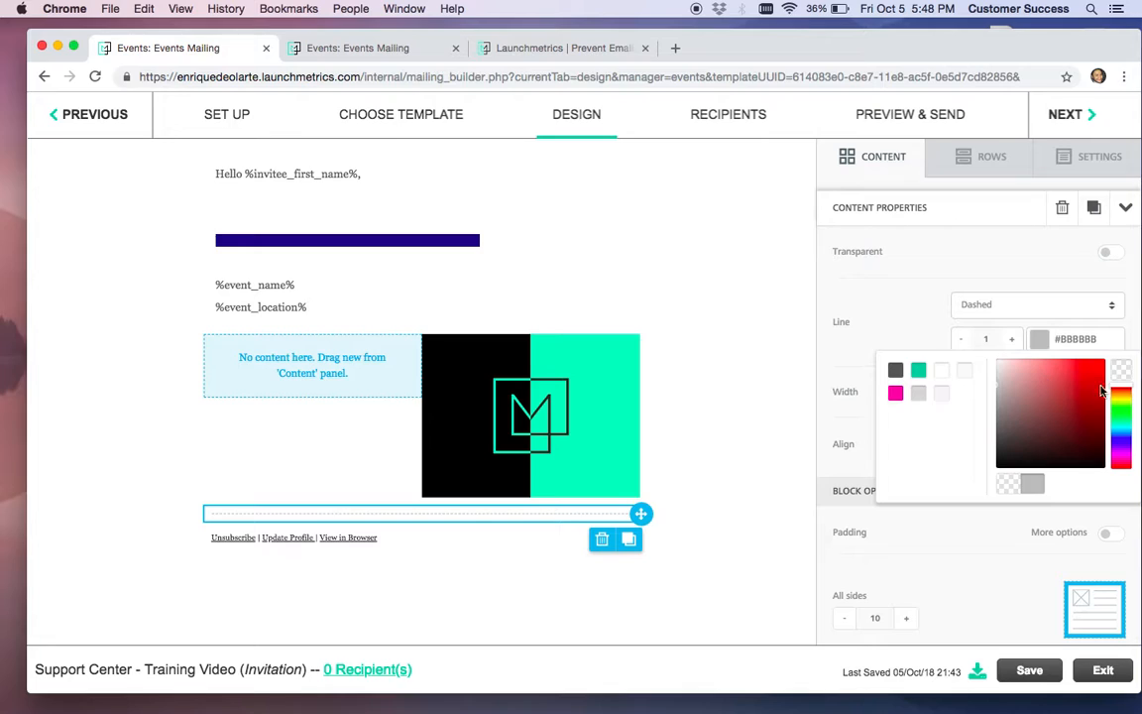
left_click(919, 373)
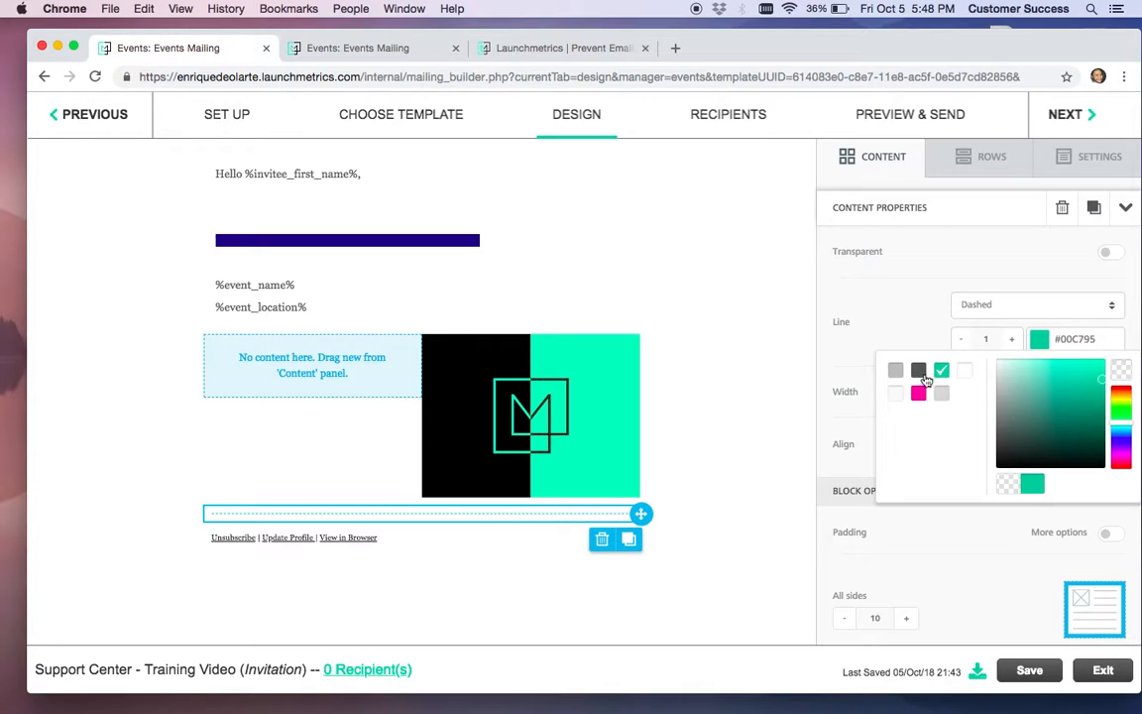
left_click(919, 394)
left_click(838, 284)
Set the divider's thickness to 7 and its width to 75
left_click(1013, 341)
left_click(1012, 341)
left_click(1012, 341)
left_click(1013, 341)
left_click(1012, 342)
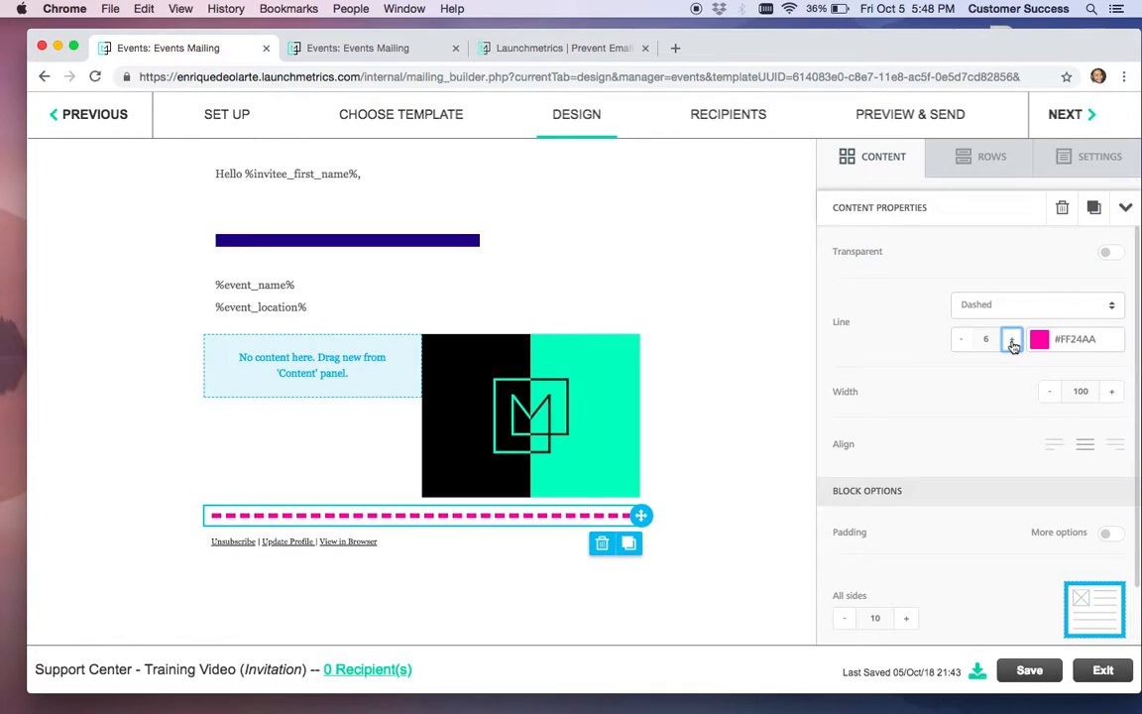
left_click(1013, 341)
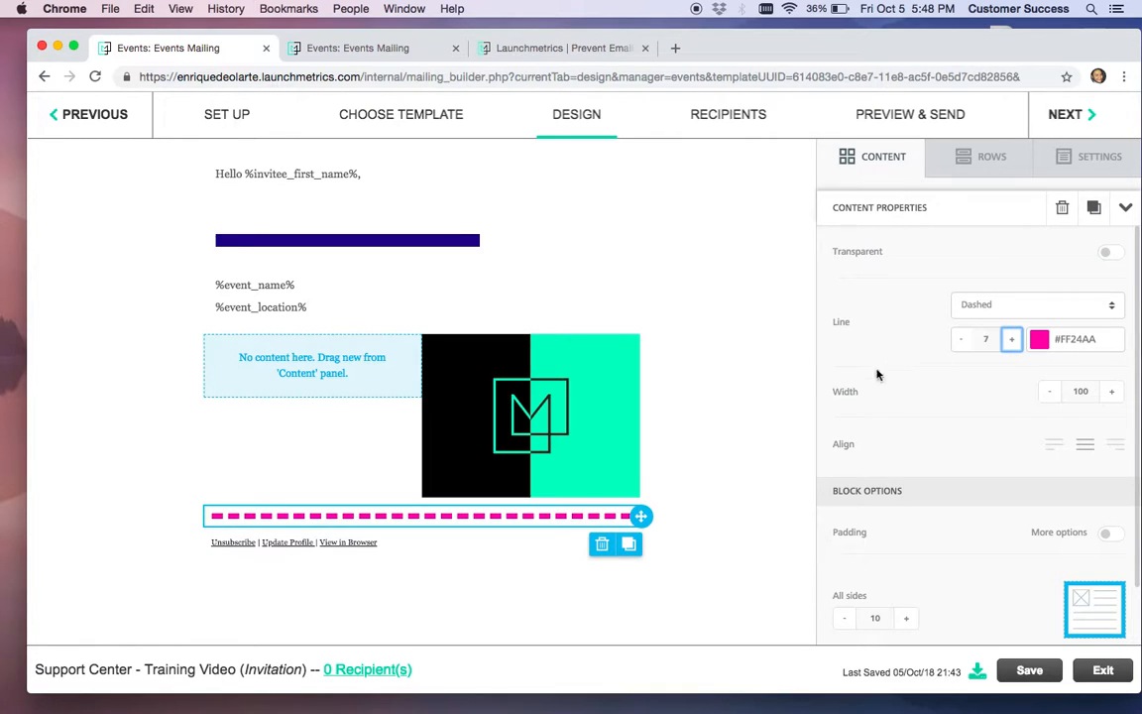
left_click(1050, 392)
left_click(1050, 392)
left_click(1051, 392)
left_click(1051, 392)
left_click(1050, 392)
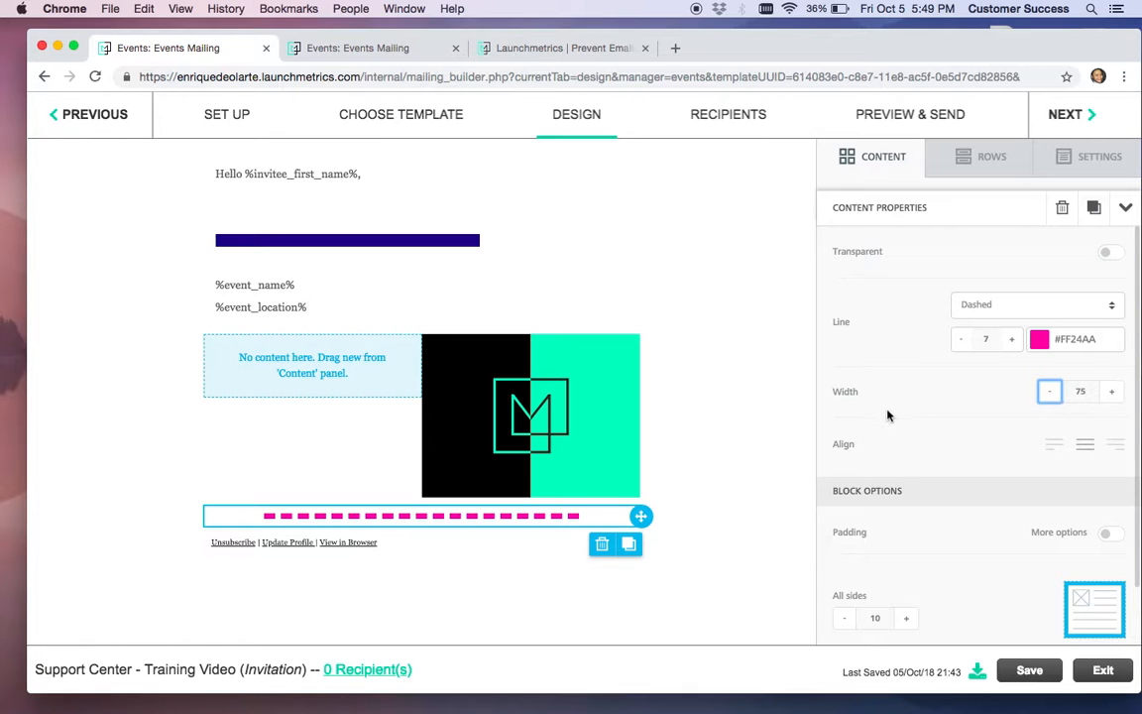
scroll(888, 407, "down", 2)
scroll(887, 413, "up", 2)
left_click(876, 158)
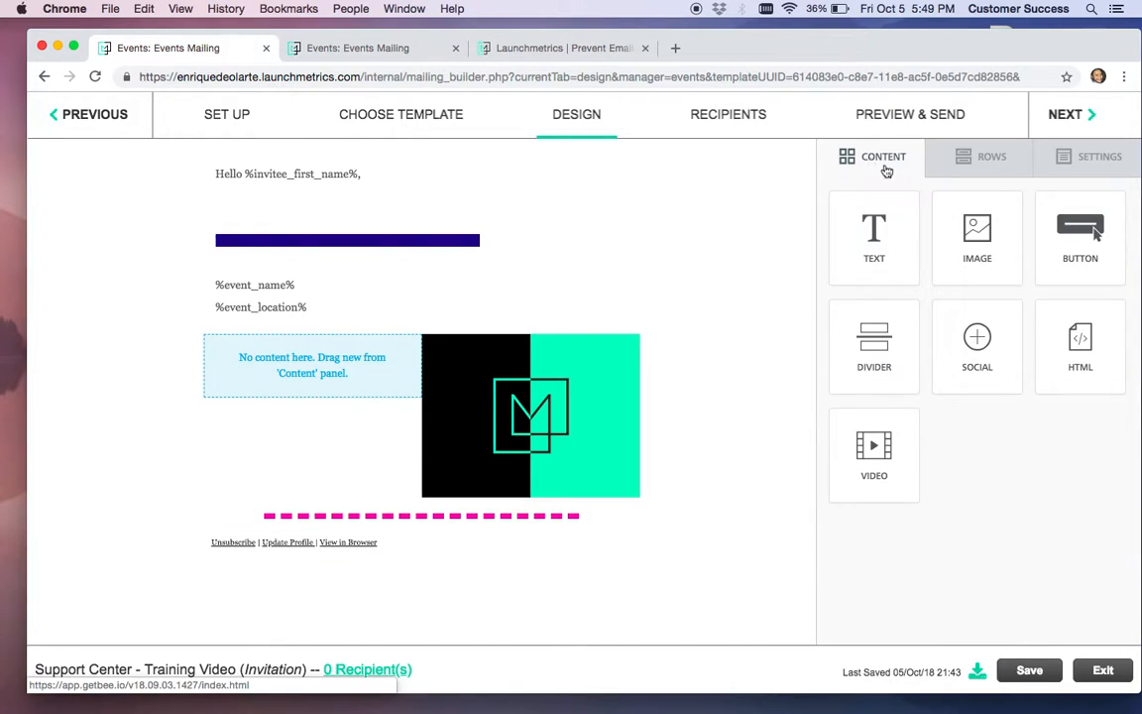
Add a button below the pink divider labelled 'RSVP'
left_click_drag(1046, 234, 405, 536)
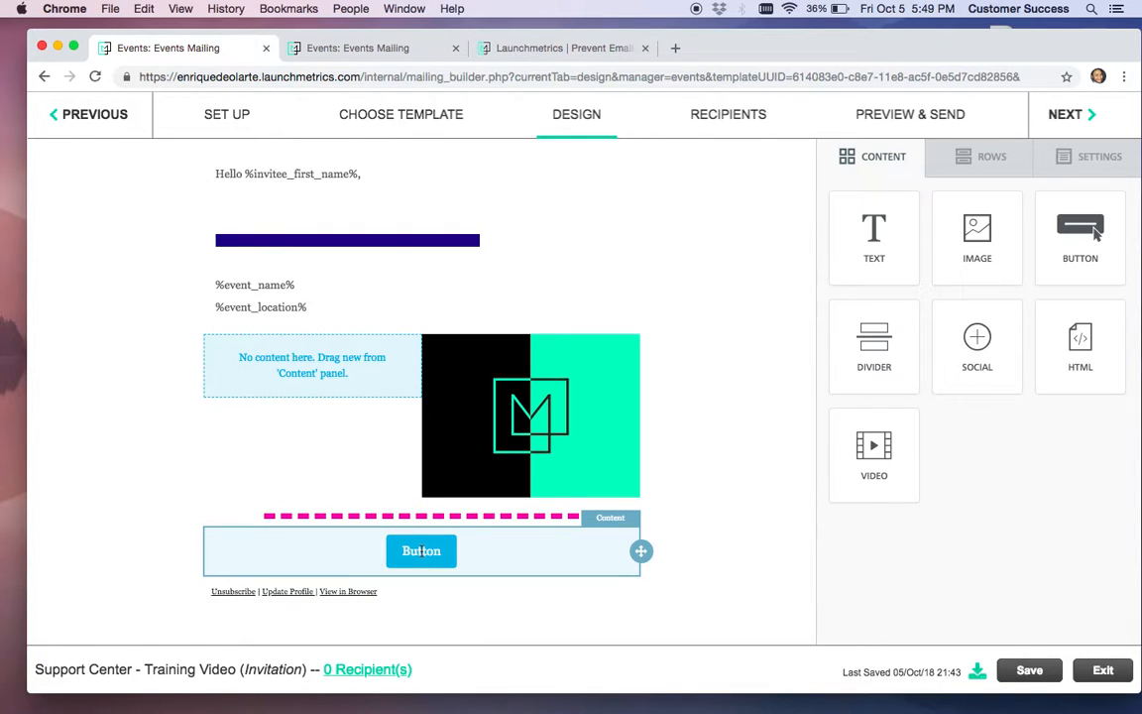
double_click(405, 554)
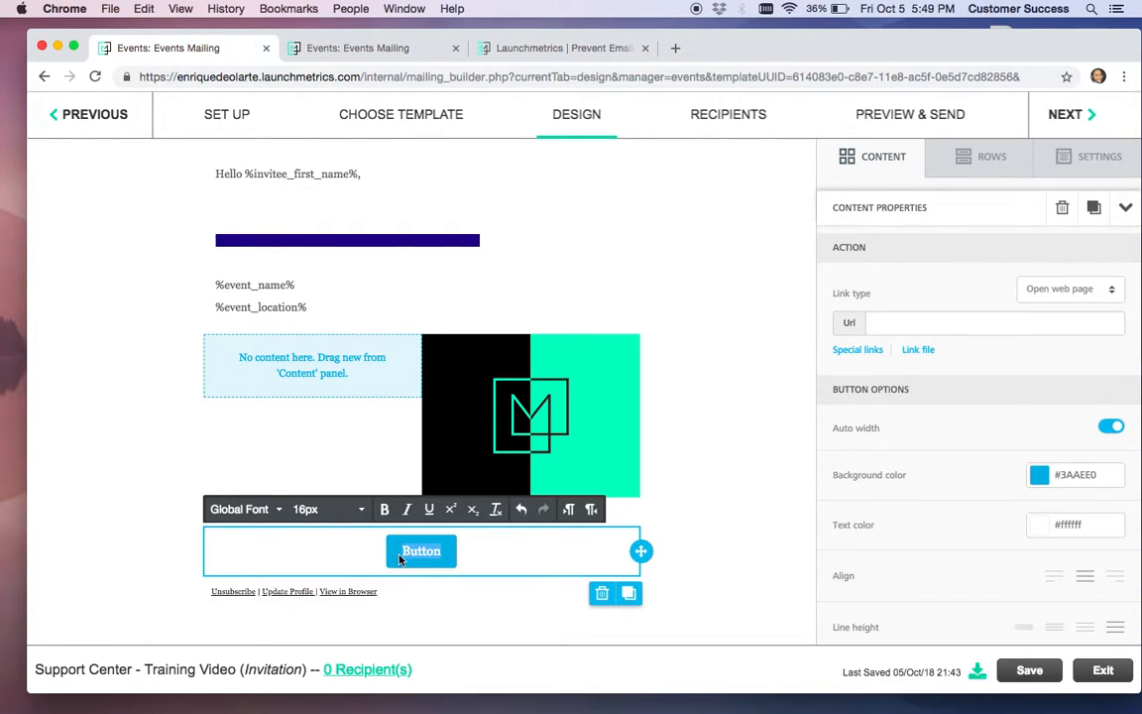
type("RSVP")
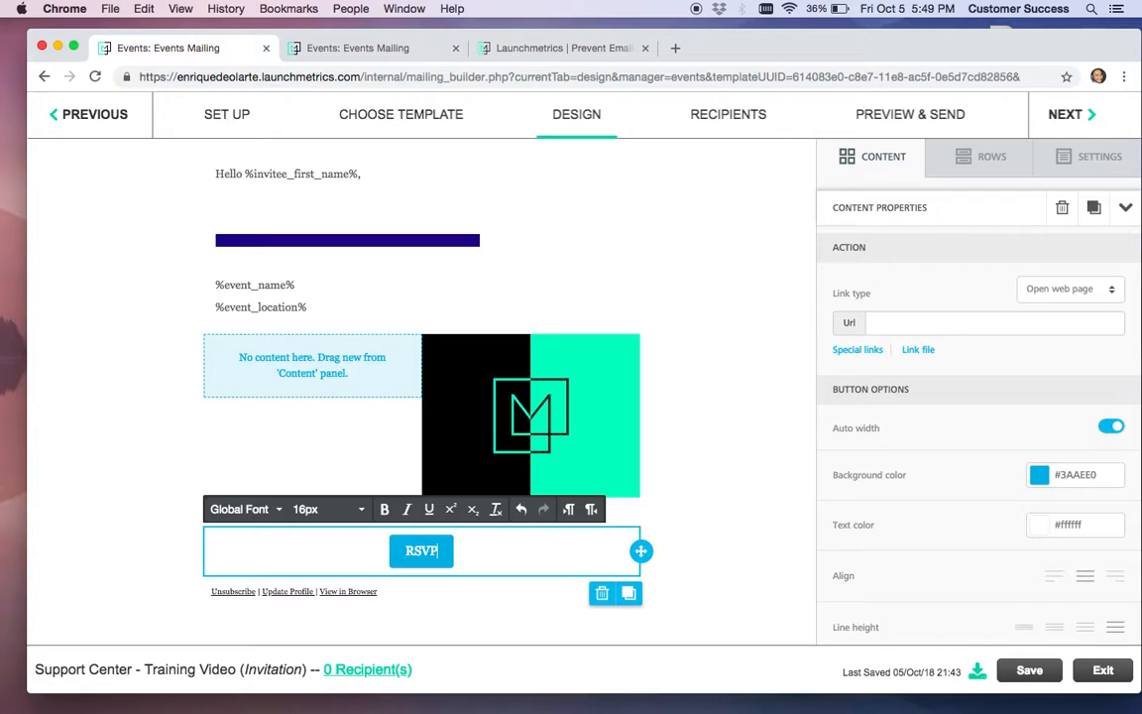
left_click(468, 563)
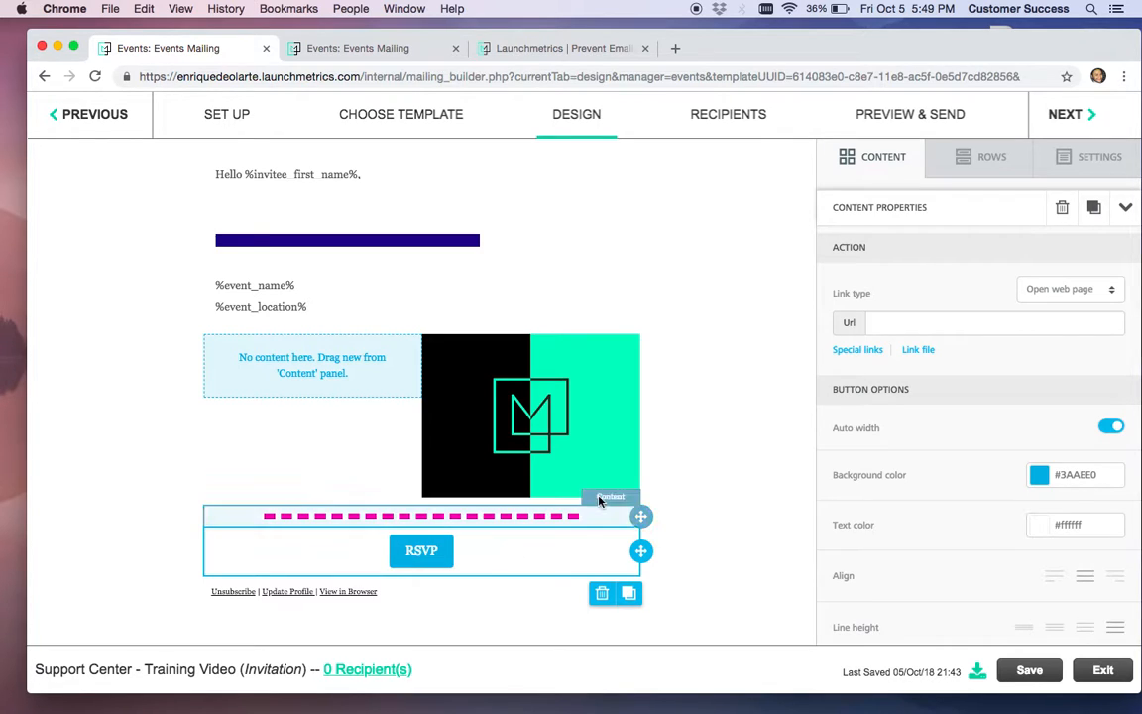
Give the RSVP button a #555555 dark grey background and #CD2222 red text
left_click(1037, 477)
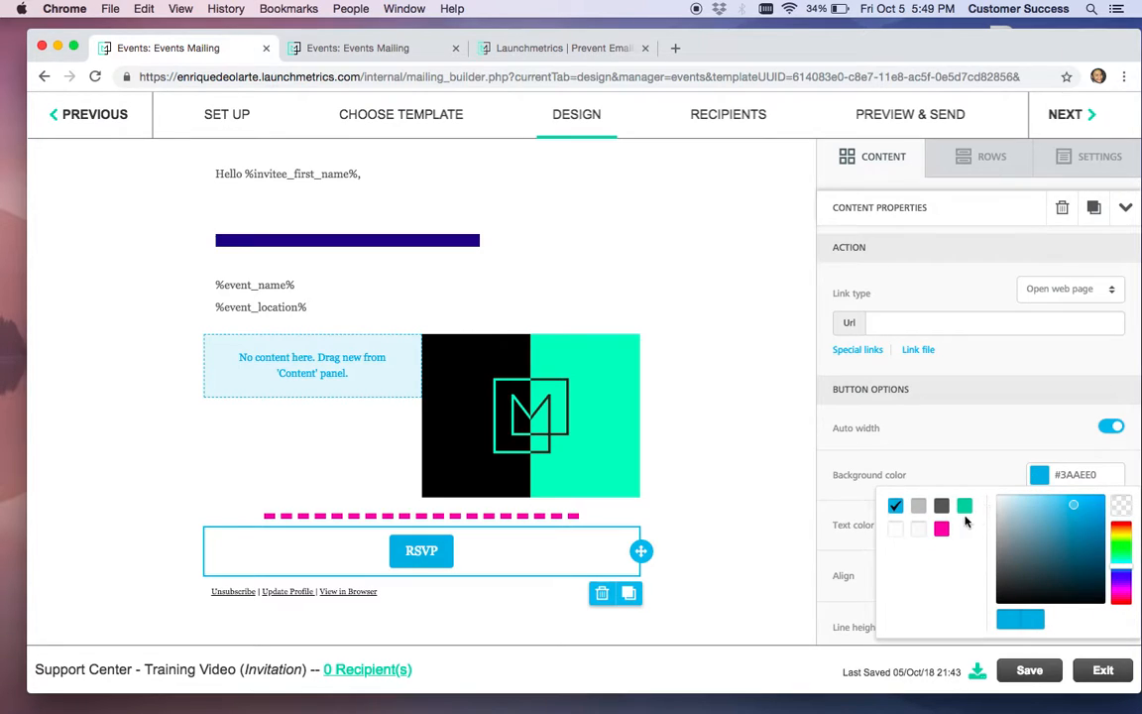
left_click(942, 508)
left_click(949, 463)
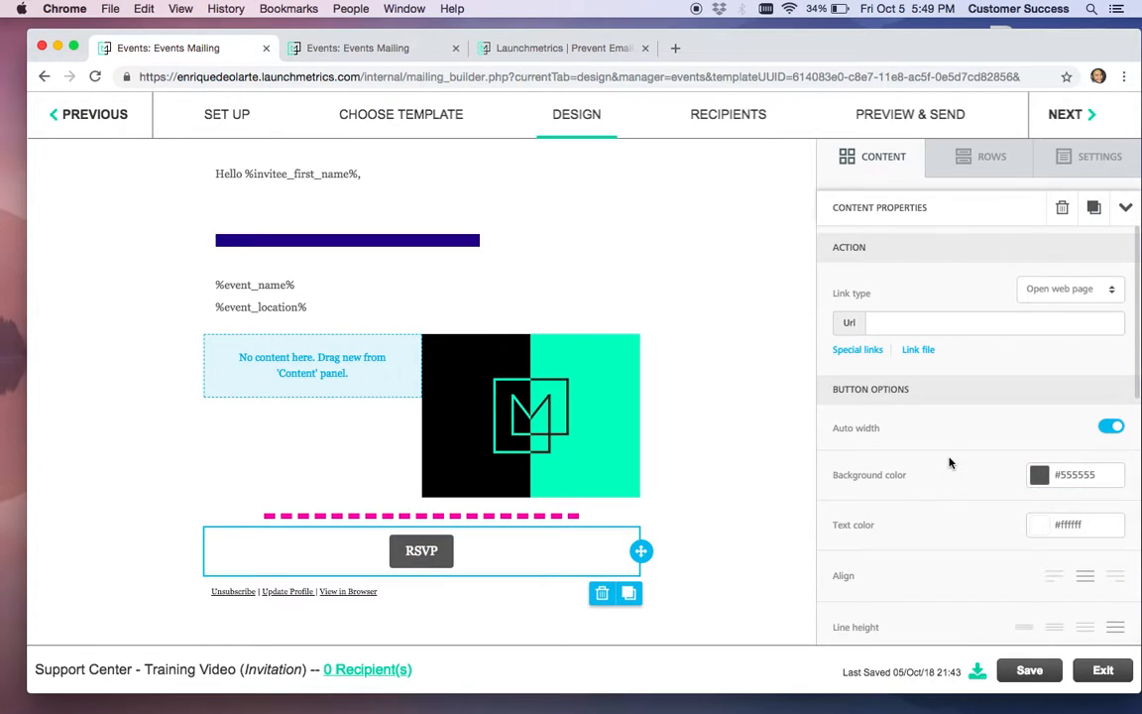
left_click(1039, 525)
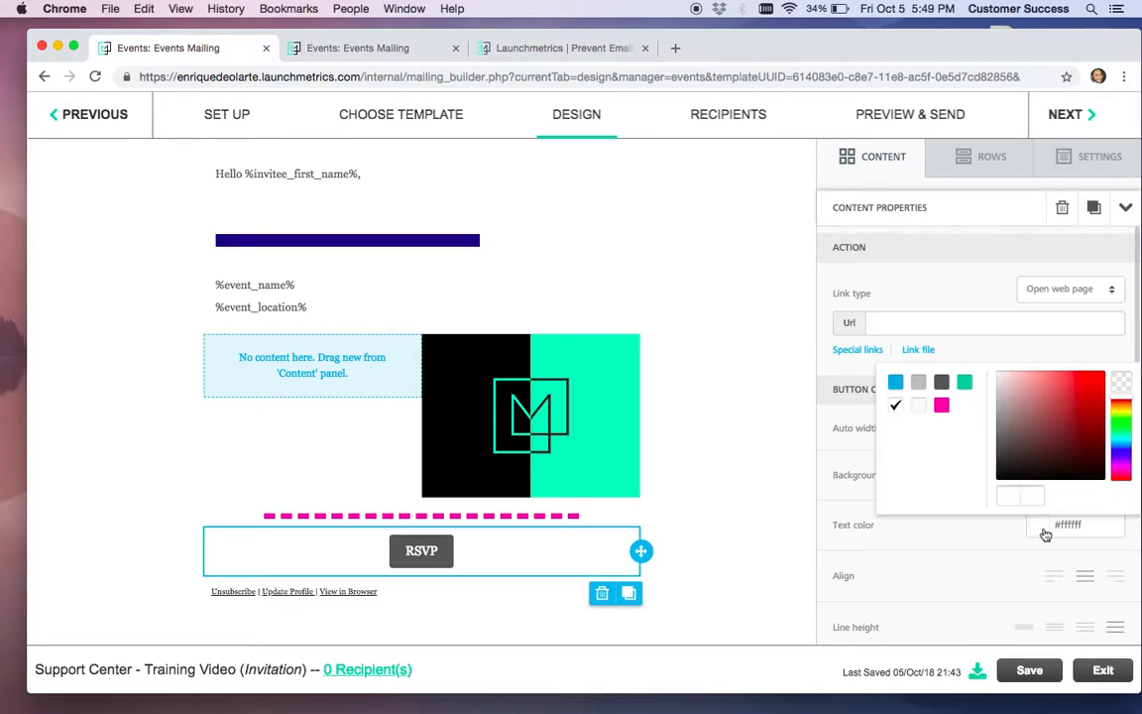
left_click(1084, 389)
left_click(919, 536)
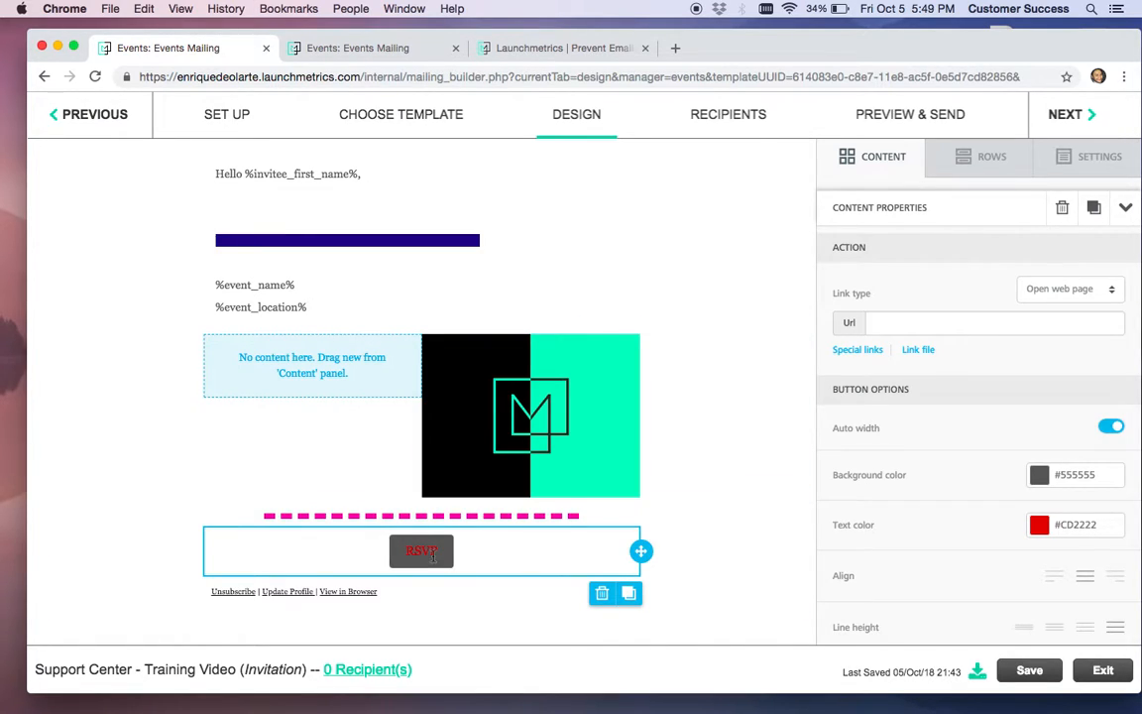
Link the RSVP button to the Event RSVP Portal Link
left_click(432, 557)
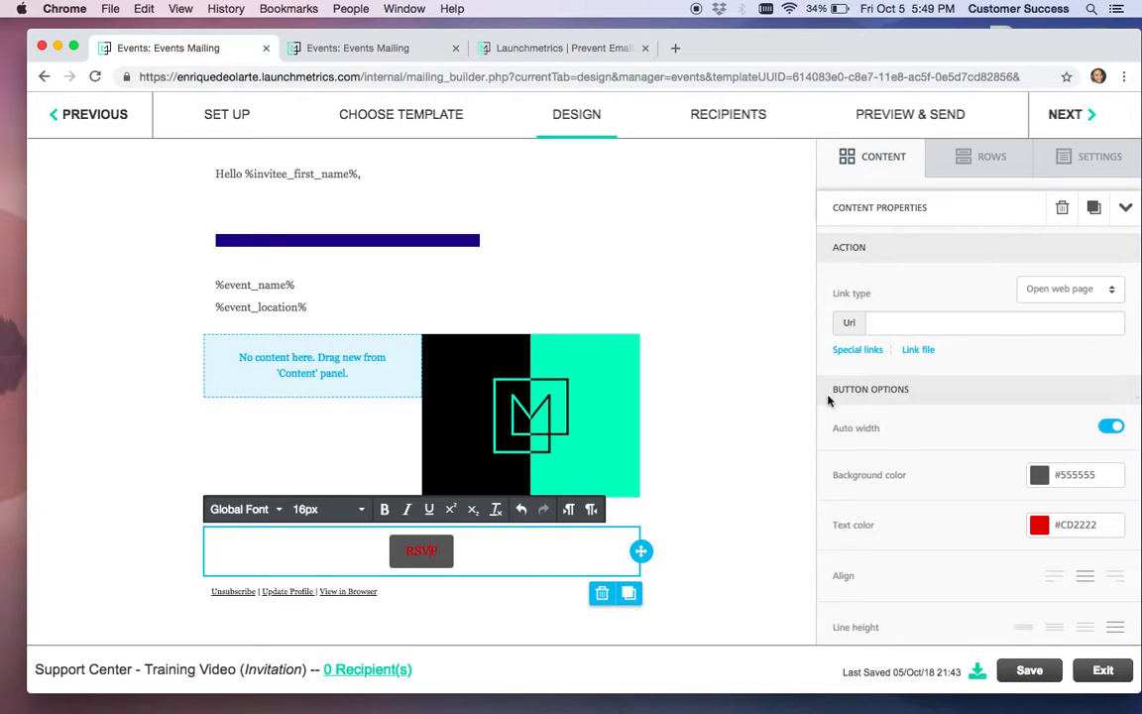
left_click(859, 350)
left_click(626, 359)
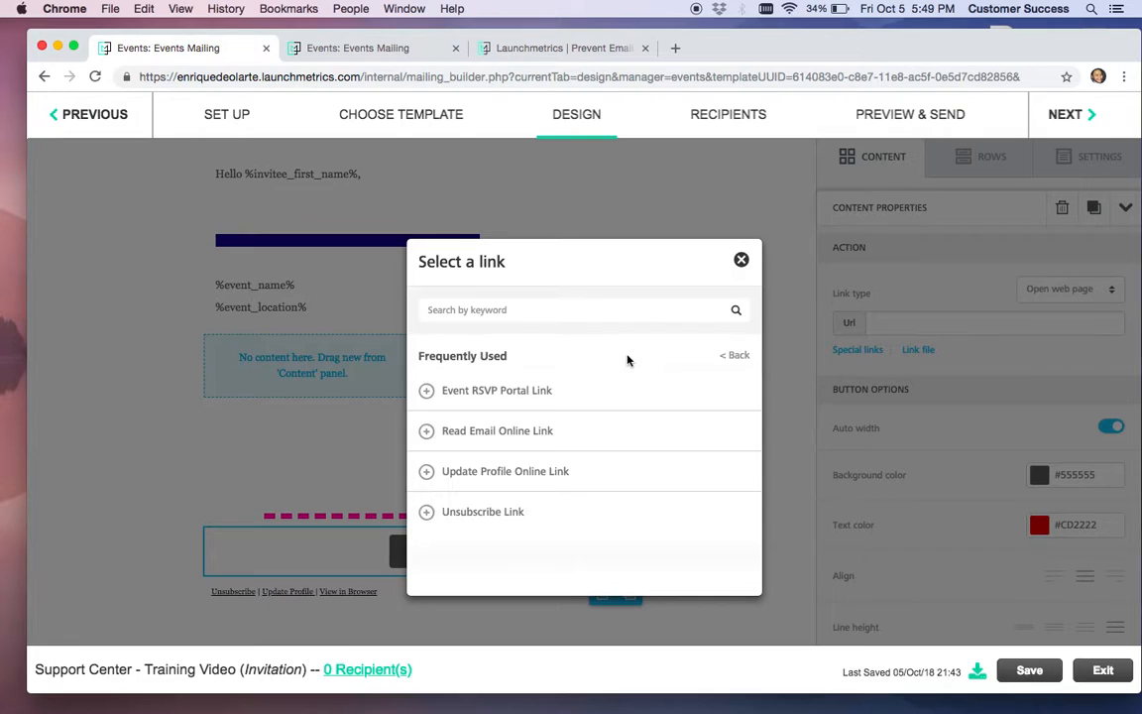
left_click(555, 396)
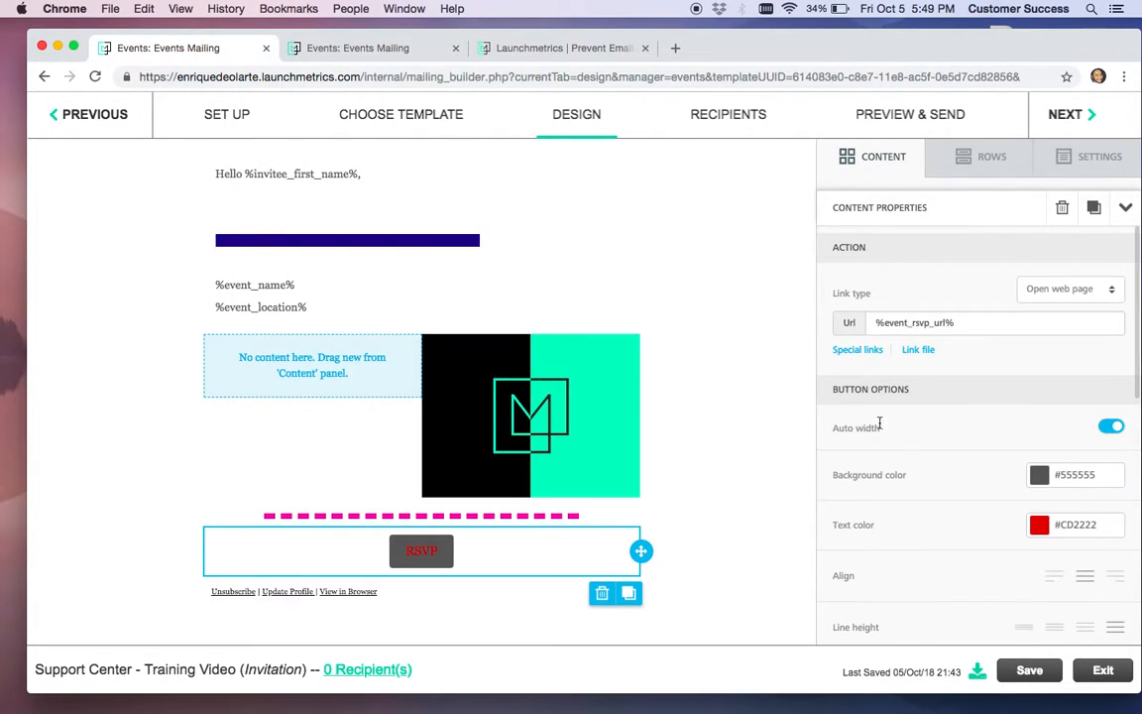
left_click(897, 161)
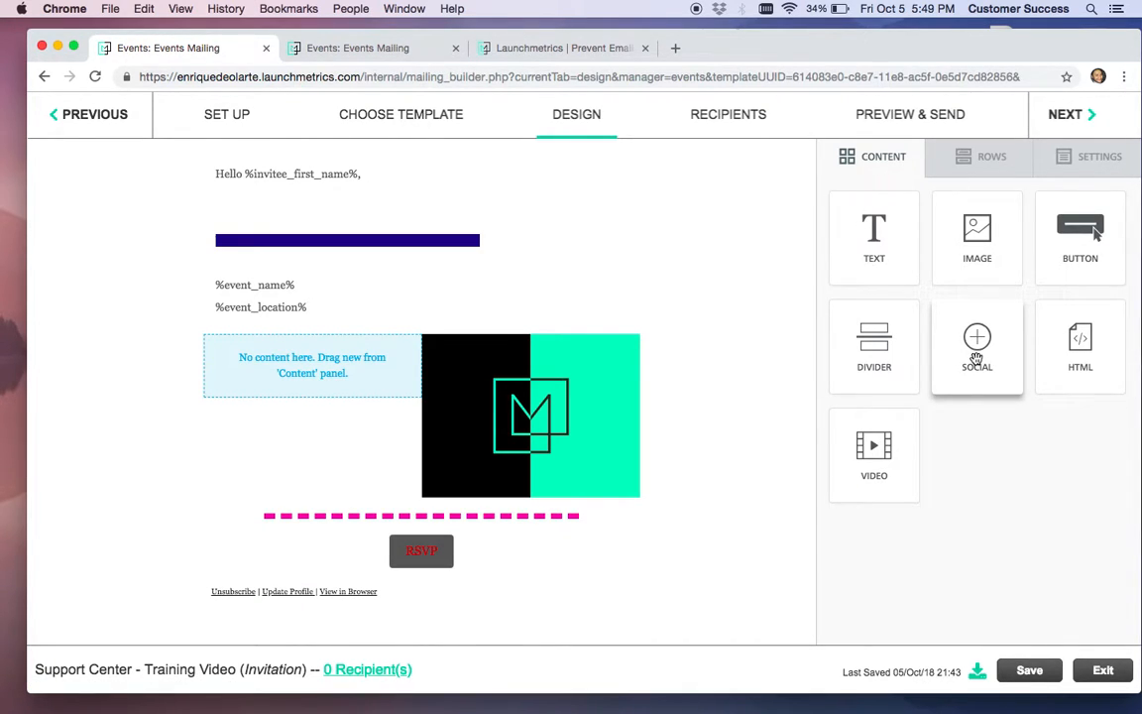
Add a social icons block beneath the RSVP button and select its Facebook link address
left_click_drag(977, 359, 425, 583)
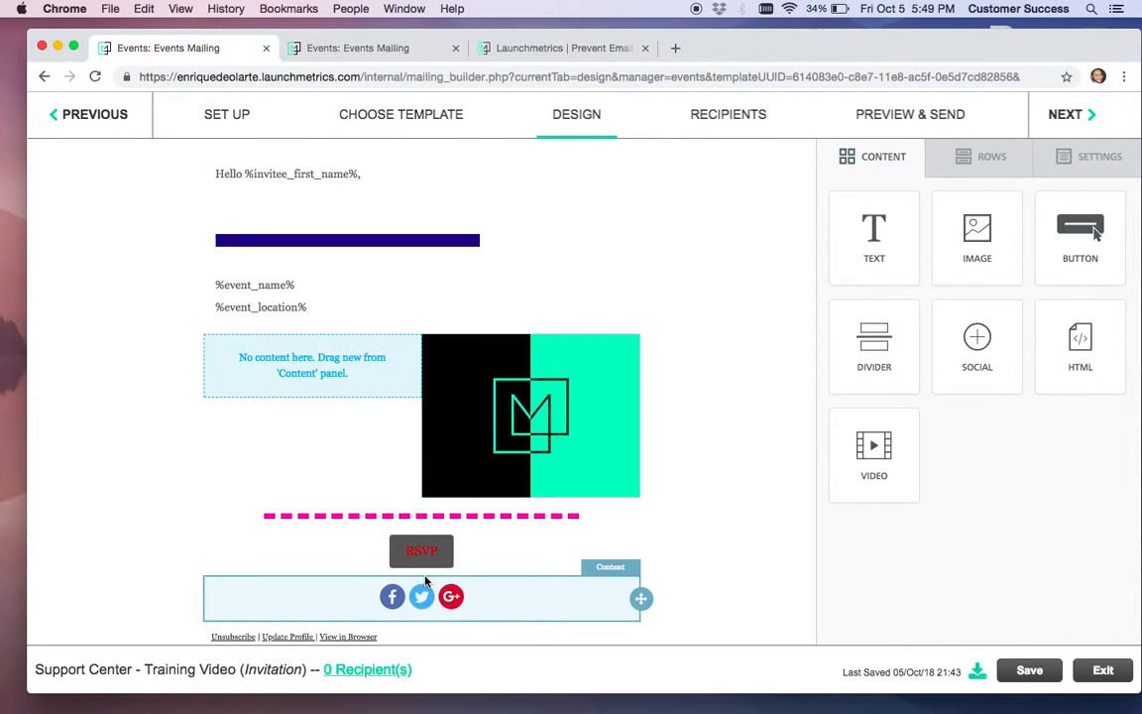
scroll(774, 545, "down", 1)
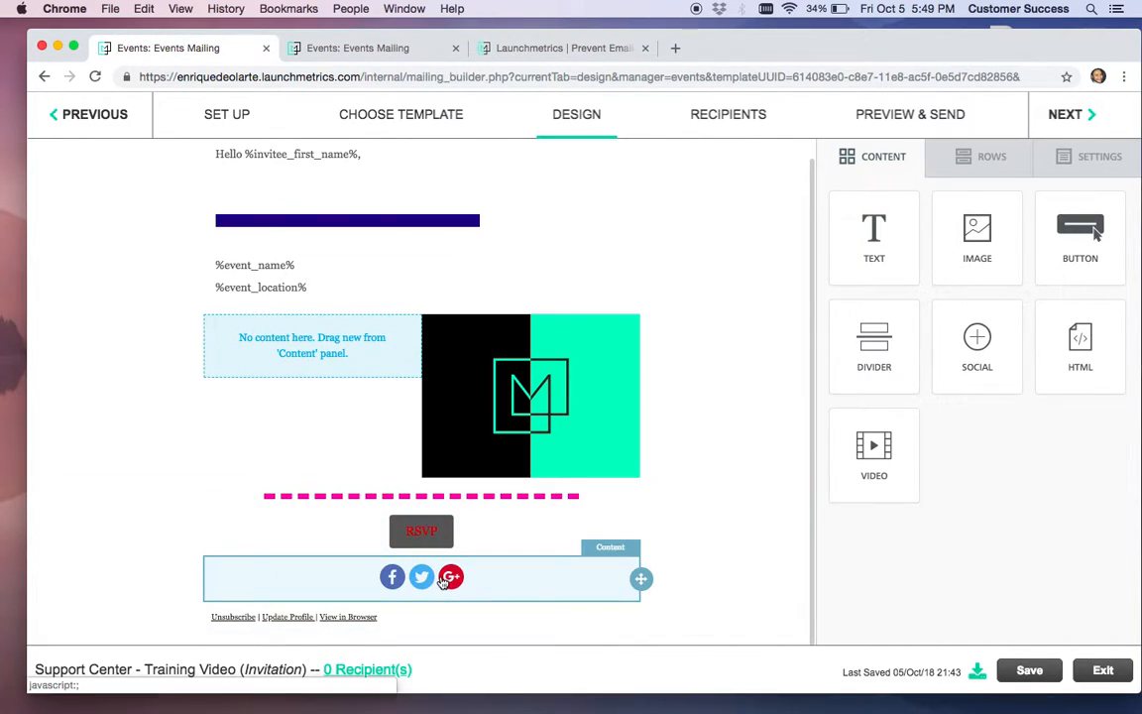
left_click(536, 594)
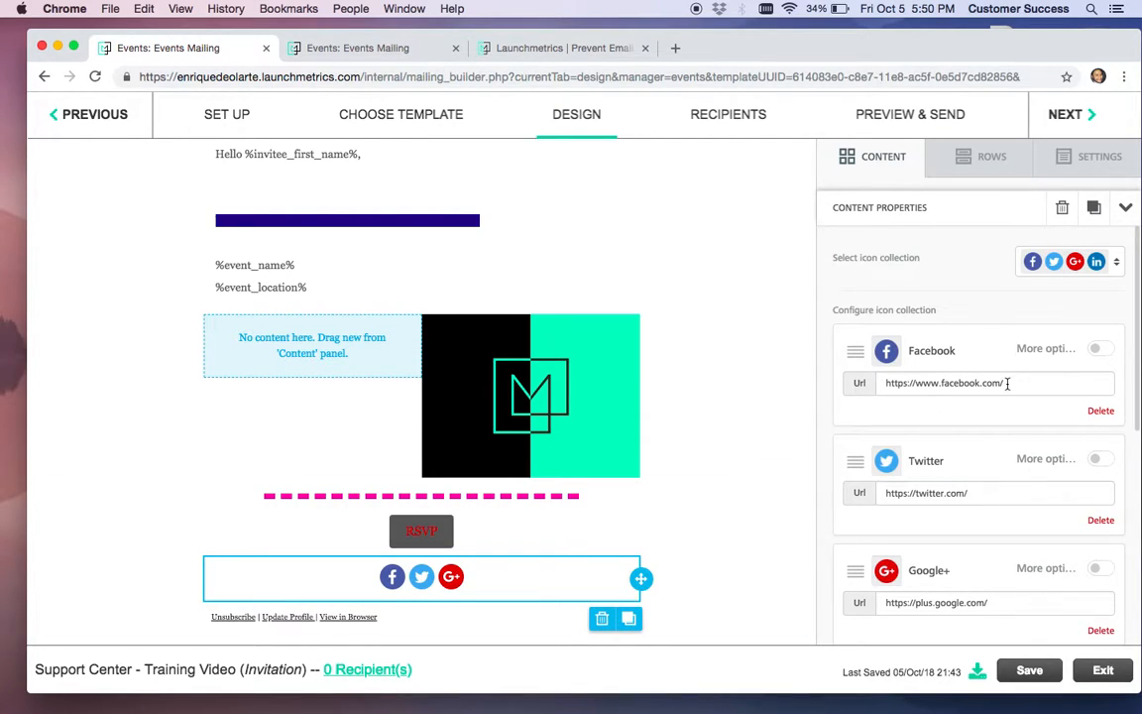
left_click_drag(1025, 383, 880, 378)
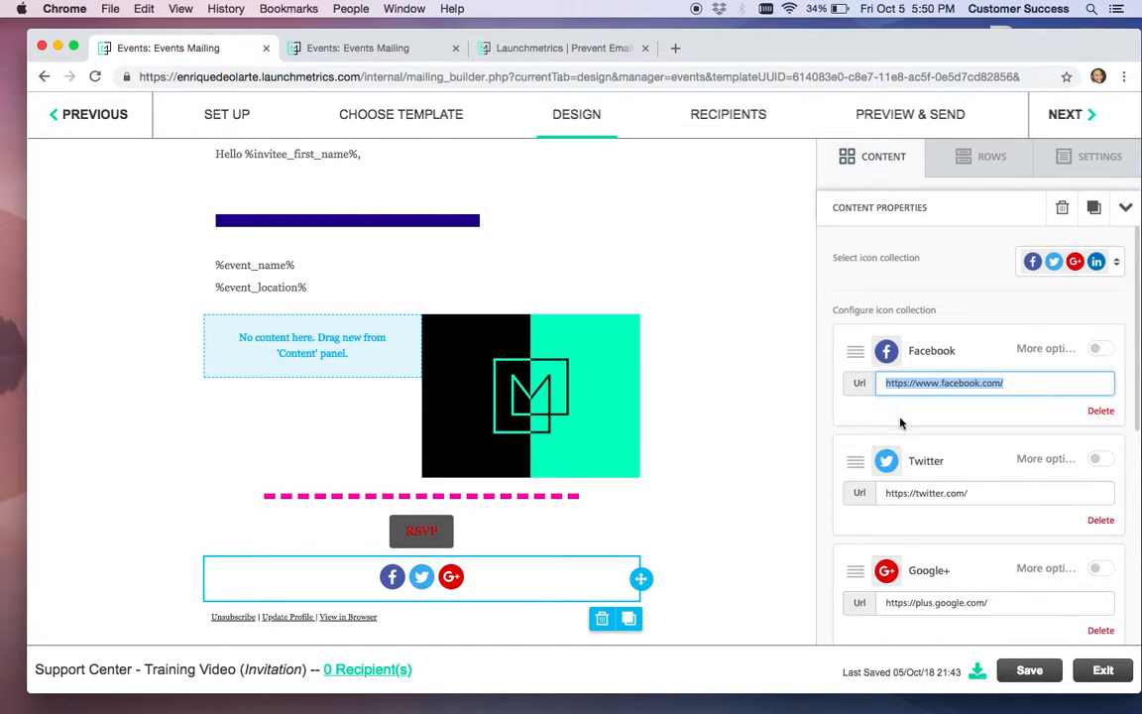
scroll(957, 496, "down", 5)
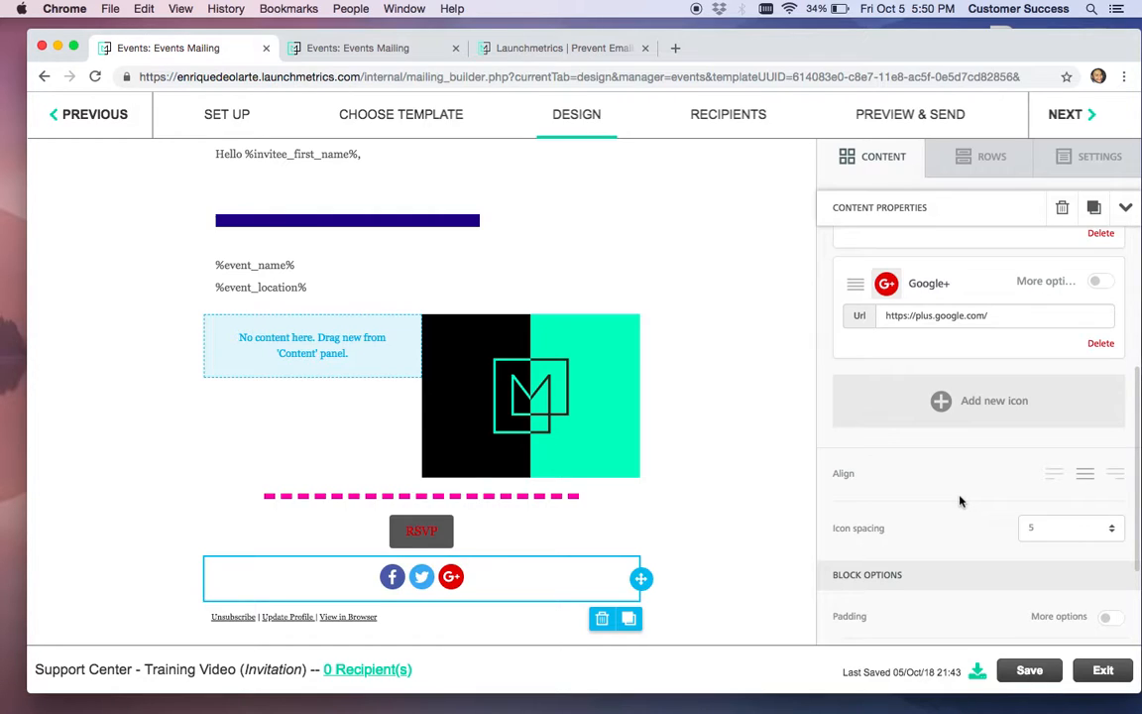
Delete the Google+ icon and add an Instagram icon, leaving Facebook, Twitter and Instagram
left_click(1095, 345)
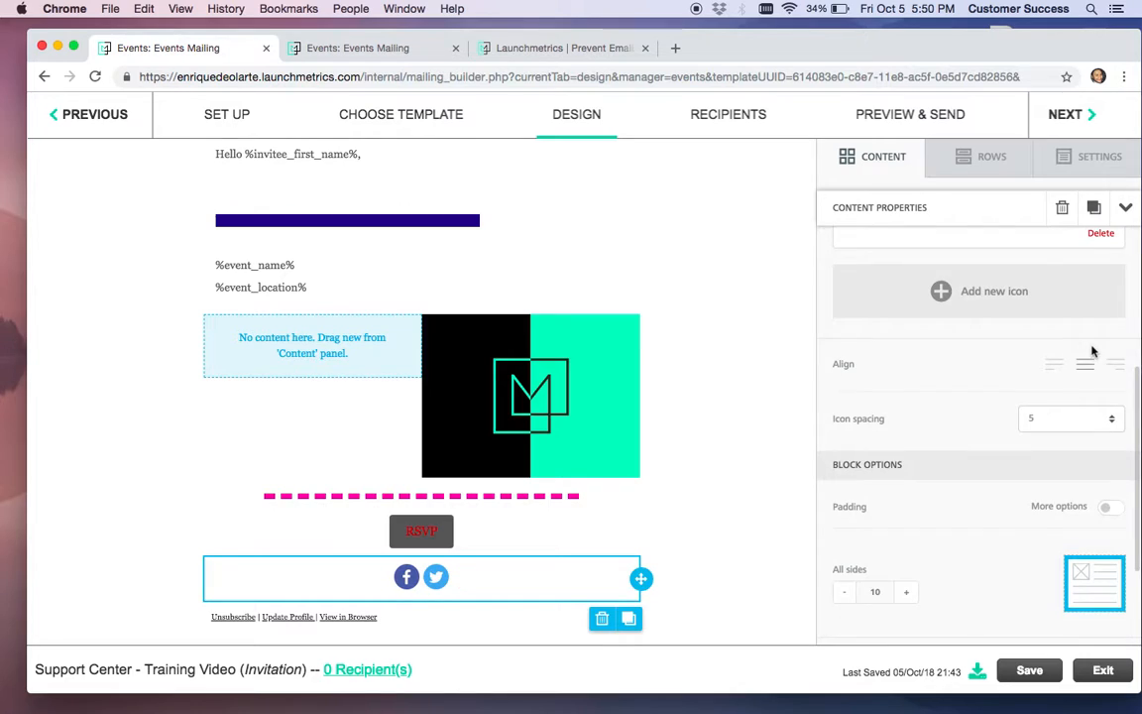
left_click(967, 300)
scroll(953, 334, "up", 5)
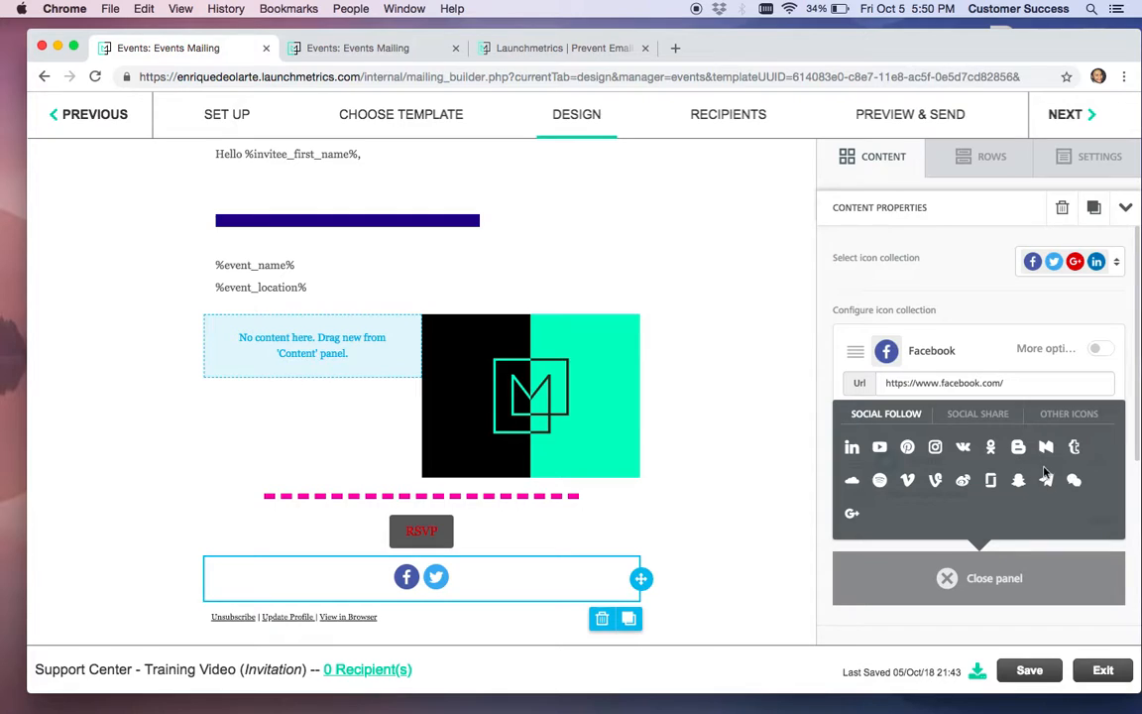
left_click(936, 448)
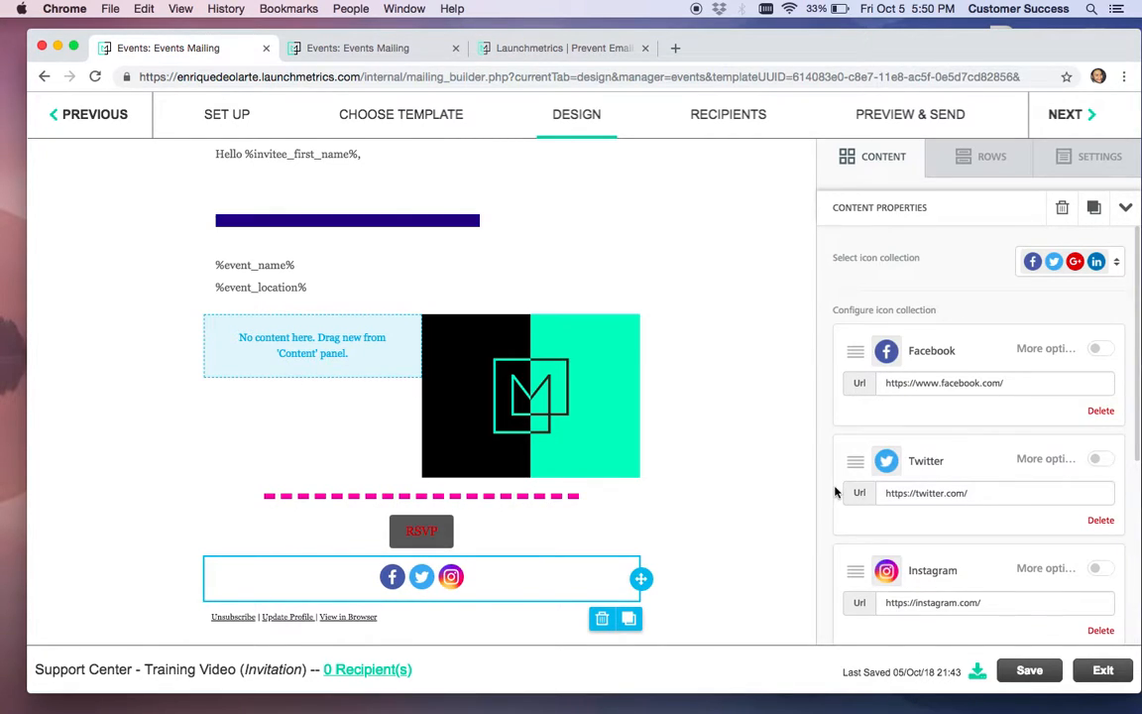
scroll(833, 494, "down", 3)
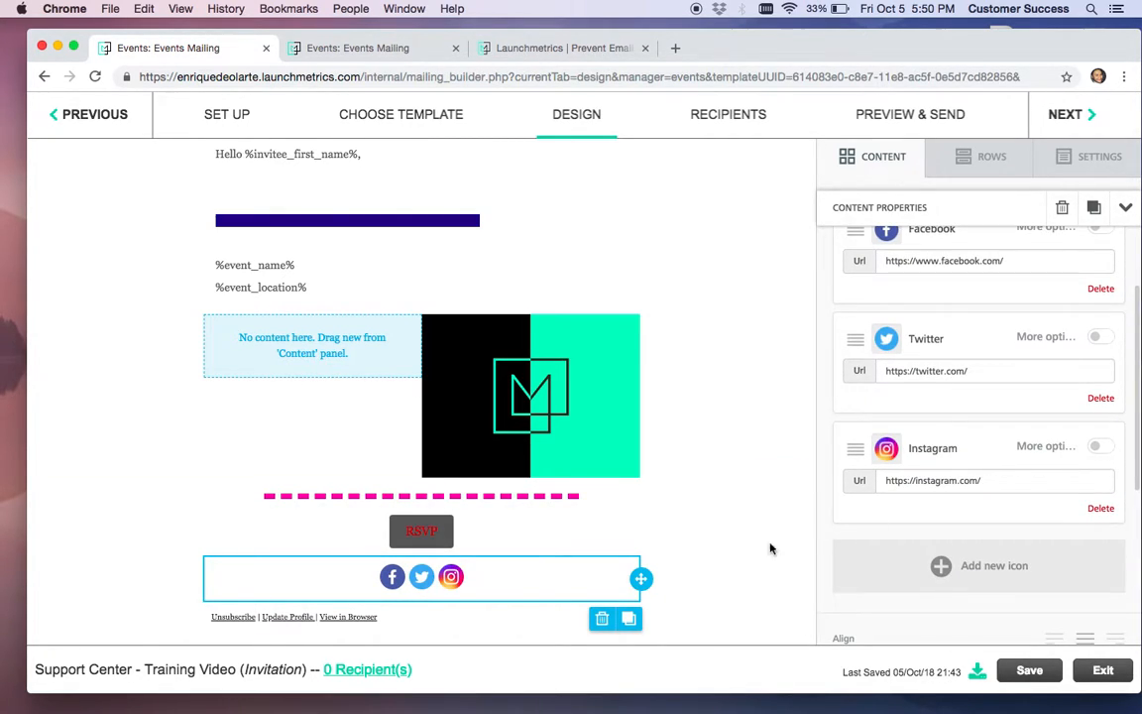
left_click(720, 569)
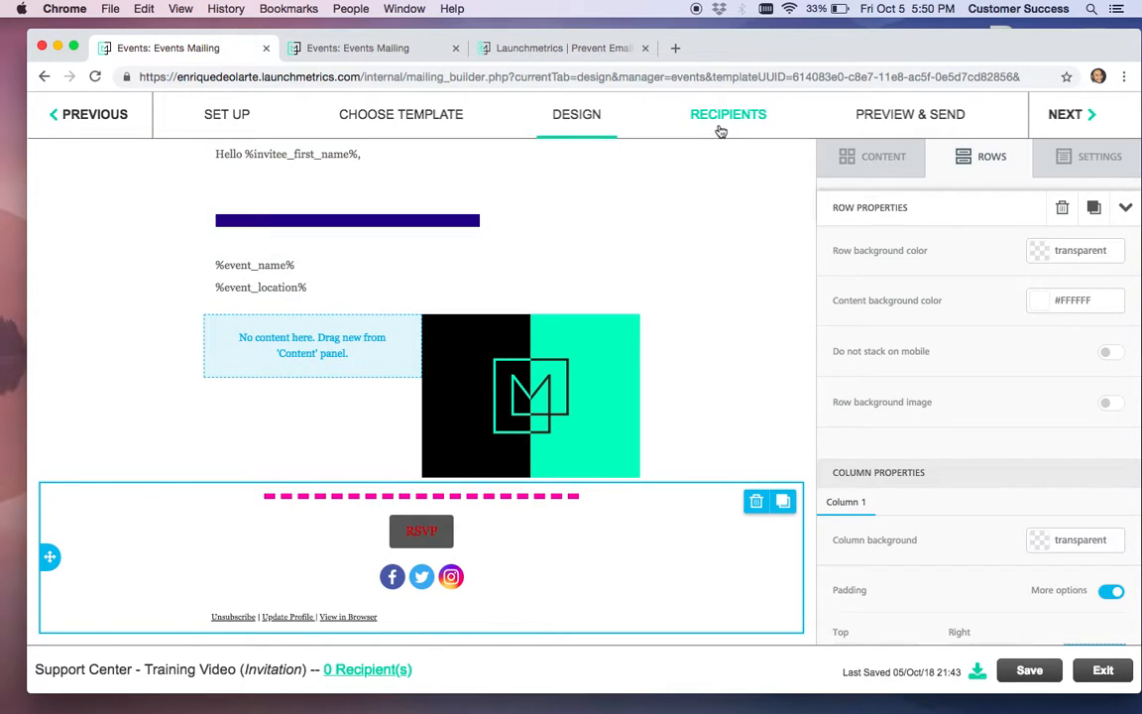
Switch to the Invitation mailing's Recipients step, which shows no recipients yet
left_click(722, 128)
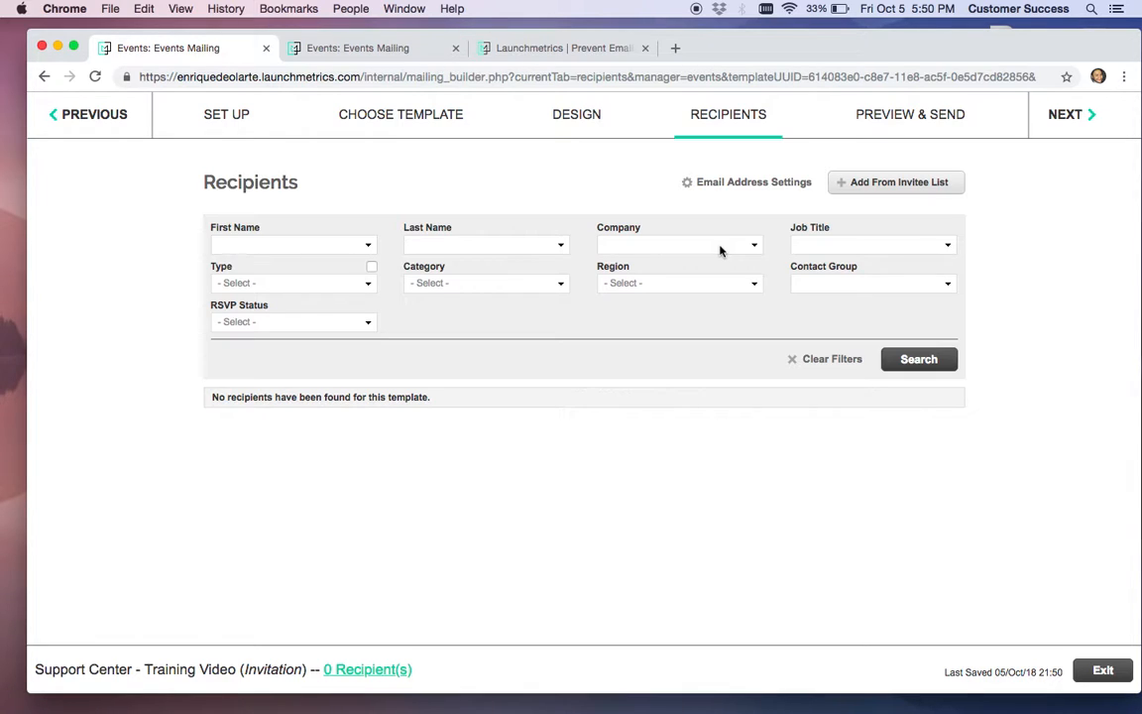
Open Preview & Send and scroll through the invitation rendered with sample data
left_click(877, 116)
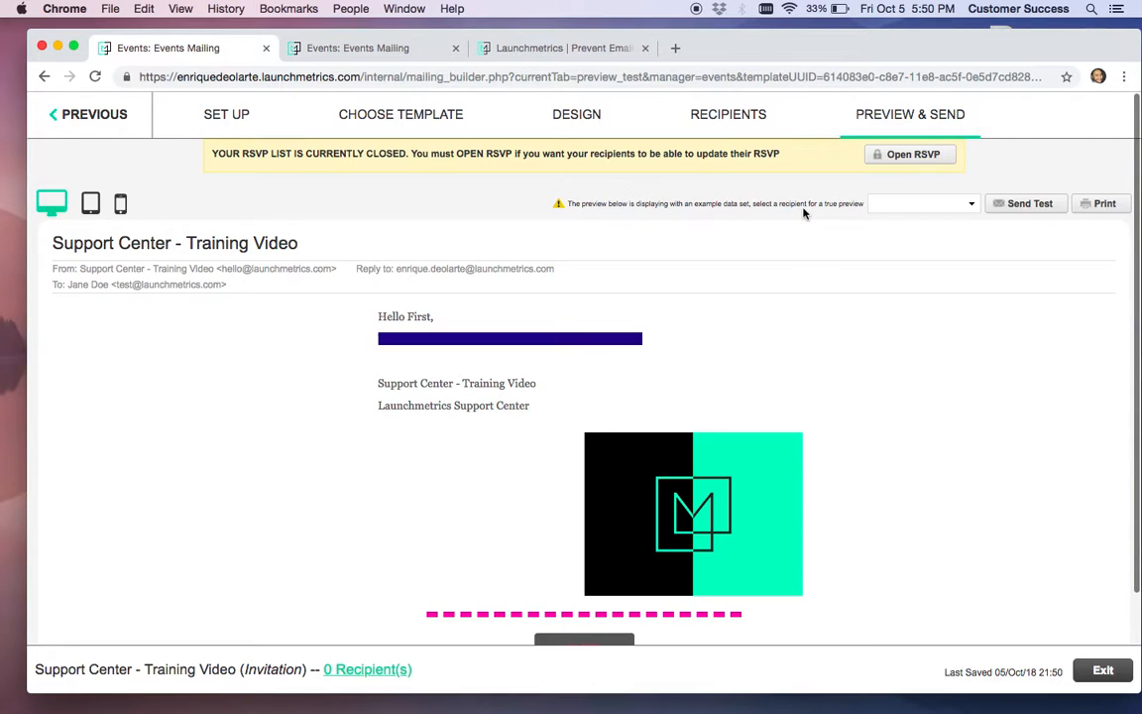
scroll(592, 434, "down", 3)
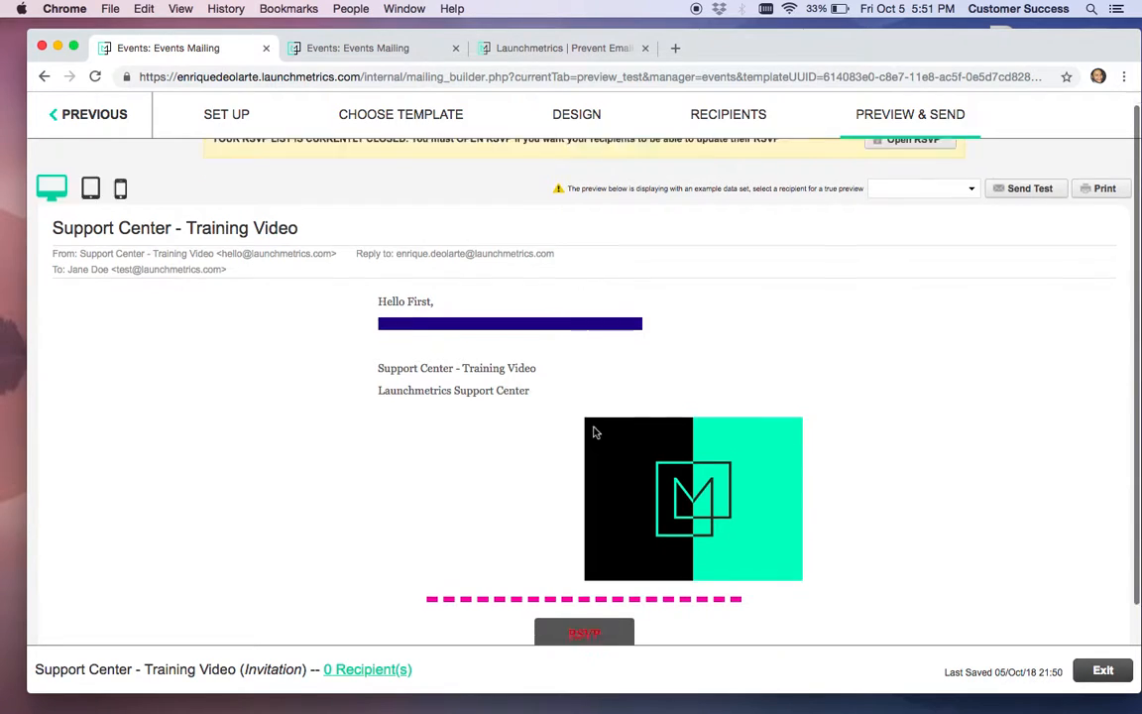
scroll(786, 338, "up", 3)
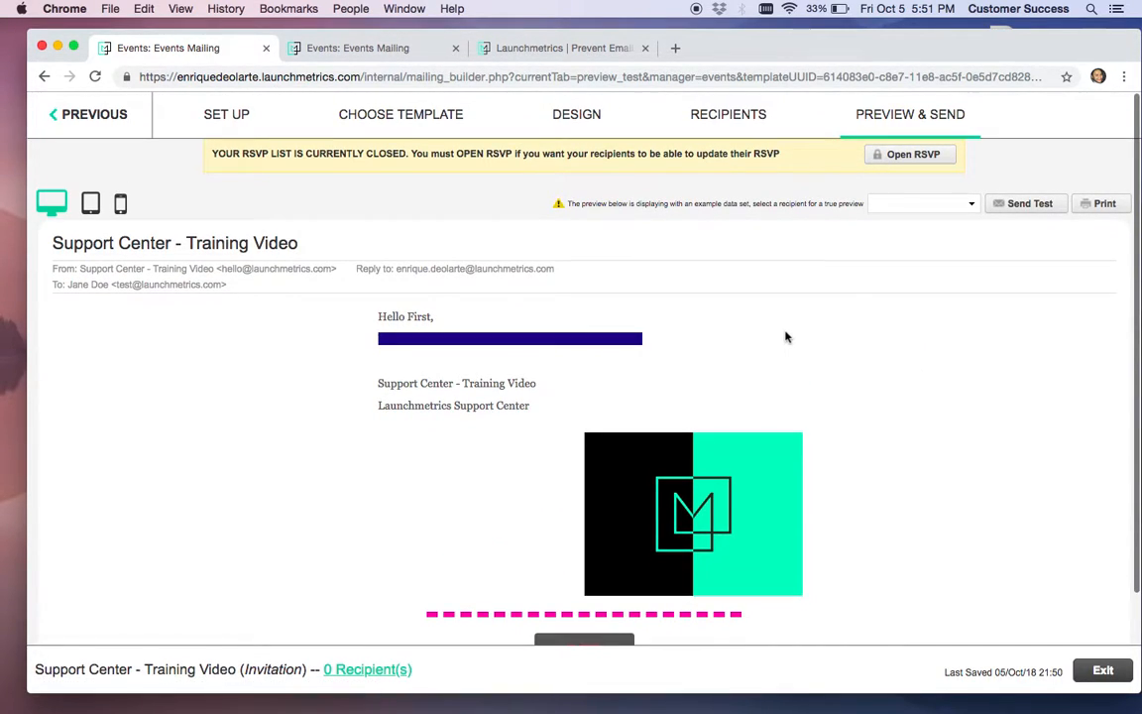
scroll(786, 337, "down", 2)
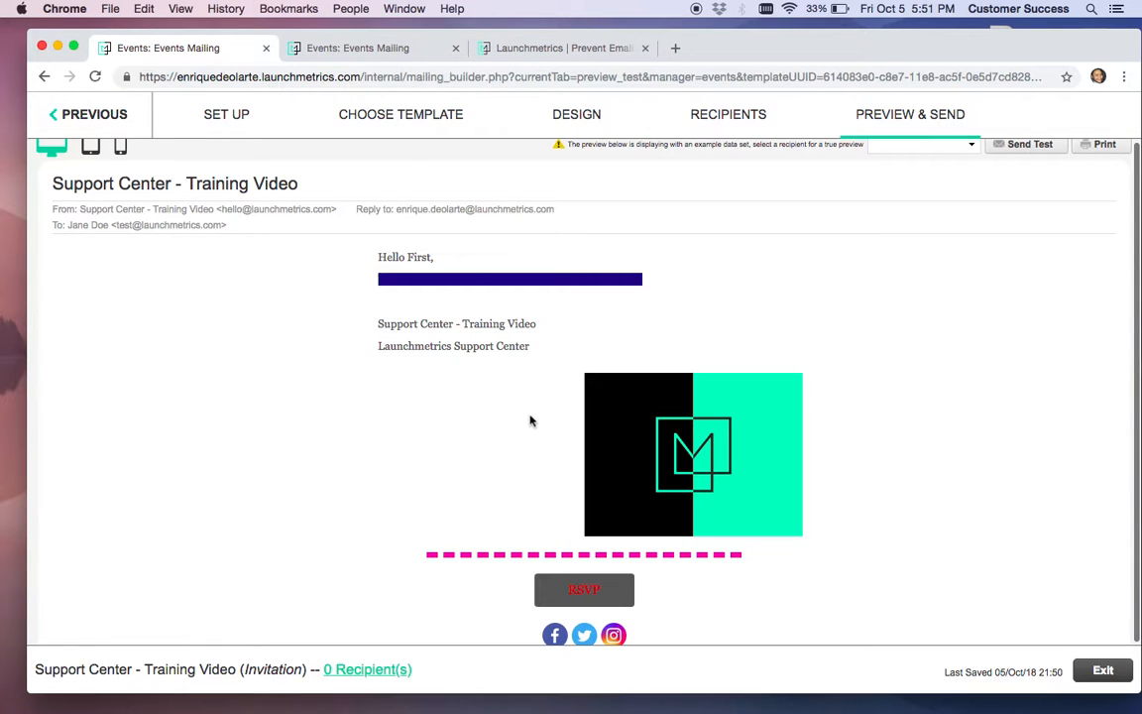
scroll(531, 421, "down", 2)
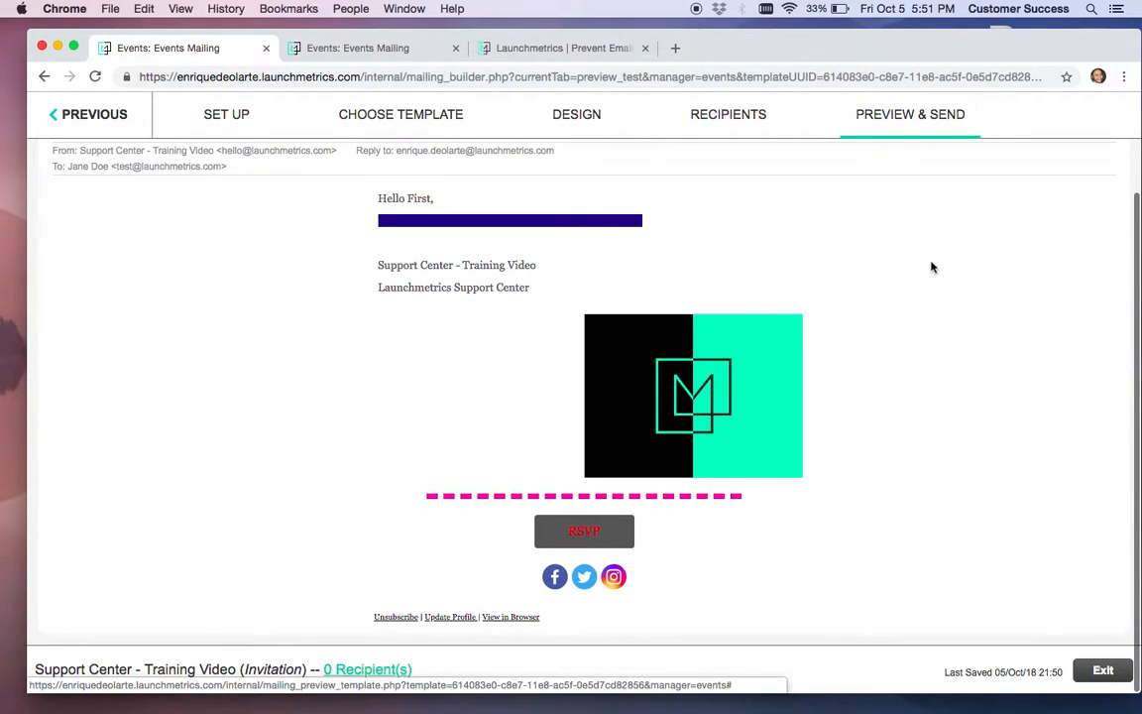
scroll(877, 240, "up", 3)
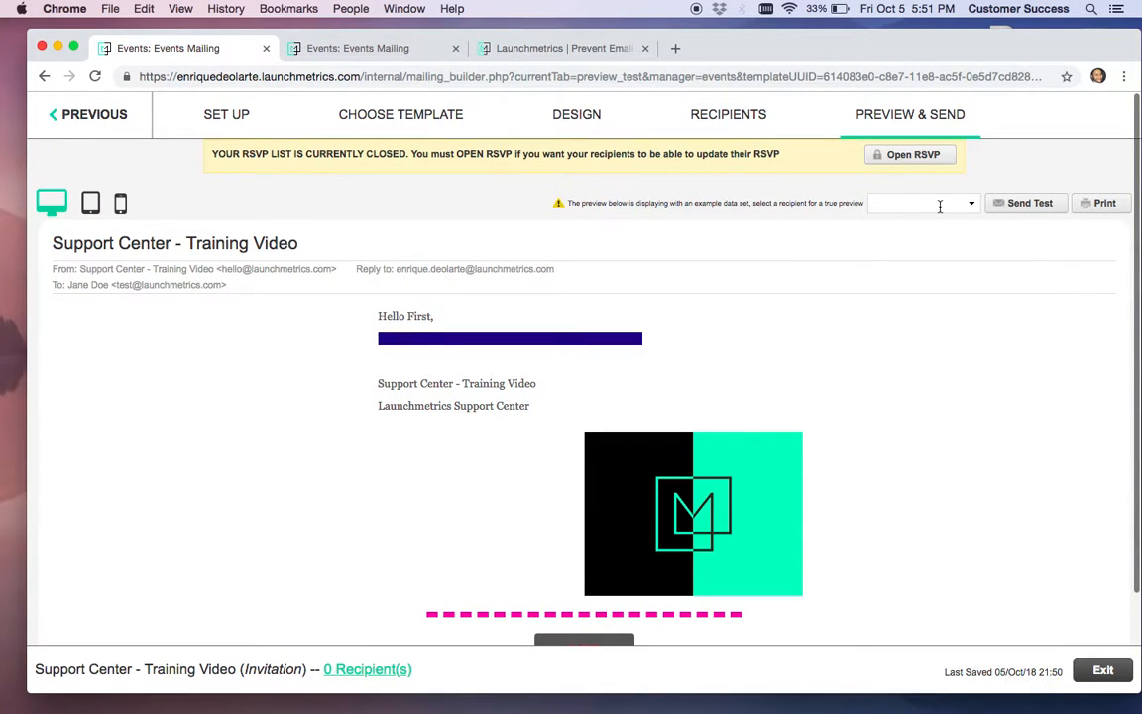
Add the first six invitees from the invitee list as recipients, showing 100 per page
left_click(725, 114)
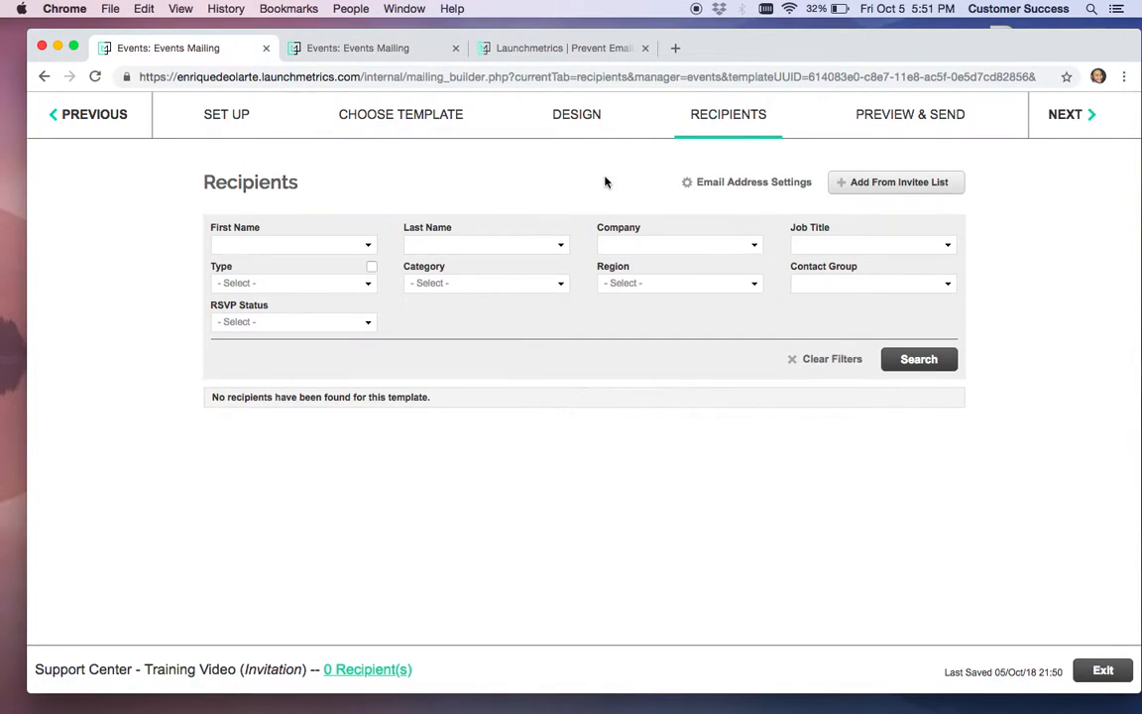
left_click(898, 183)
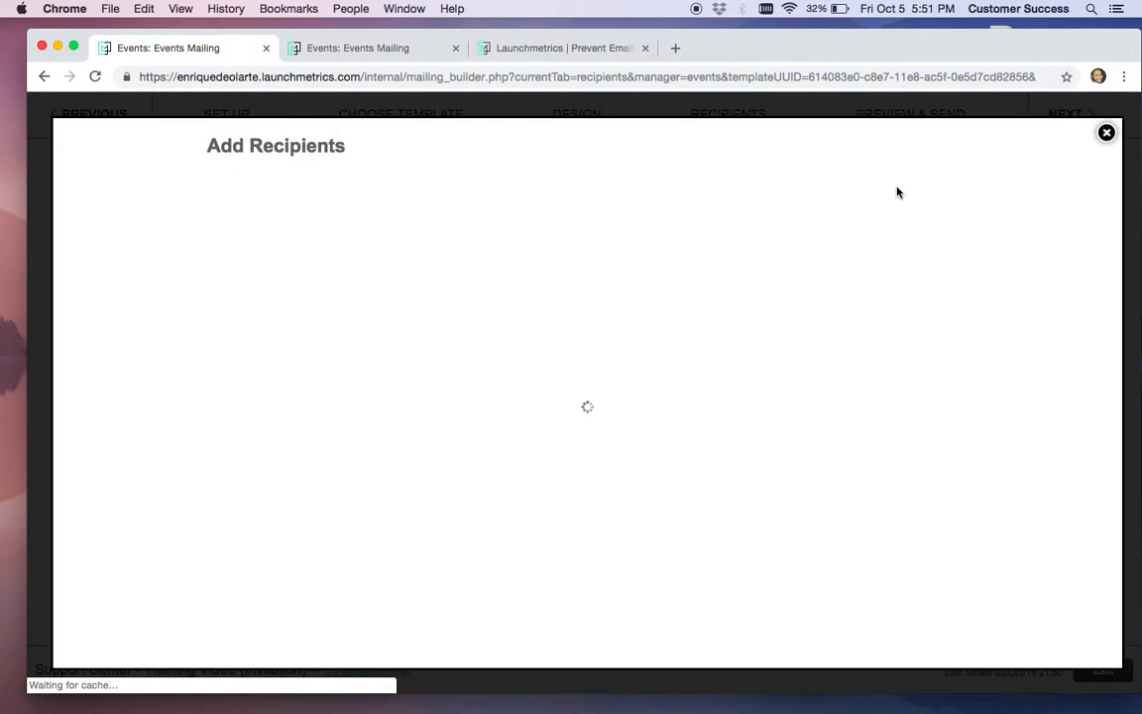
scroll(386, 308, "down", 5)
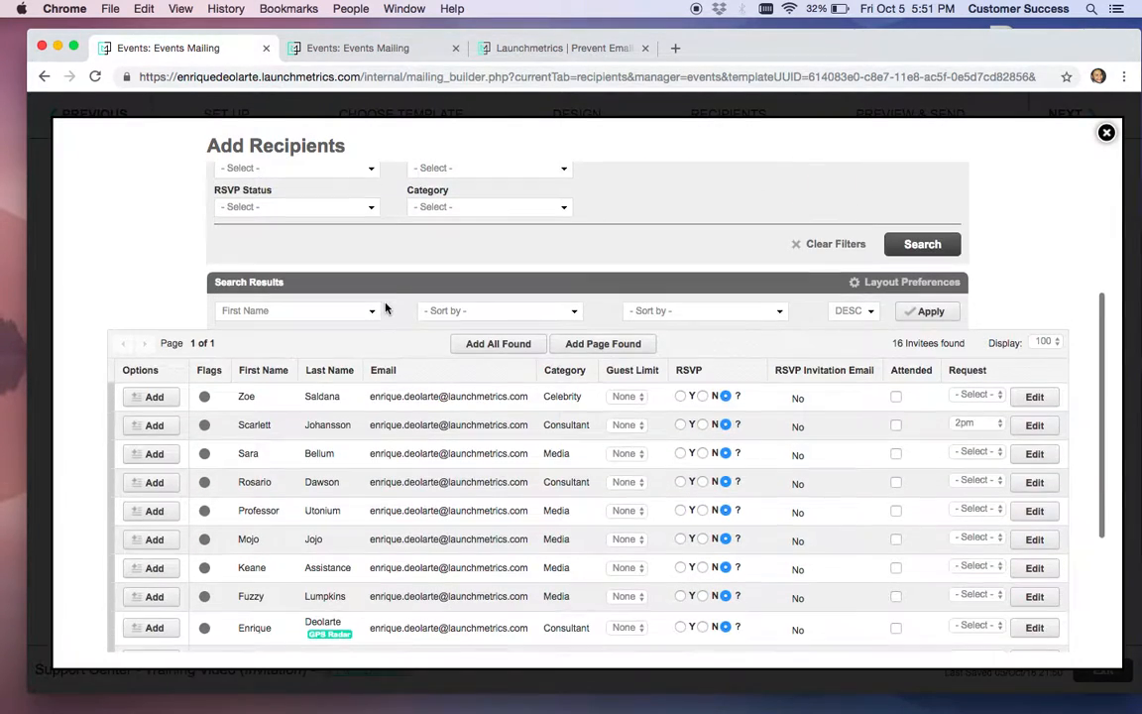
left_click(153, 397)
left_click(153, 428)
left_click(147, 456)
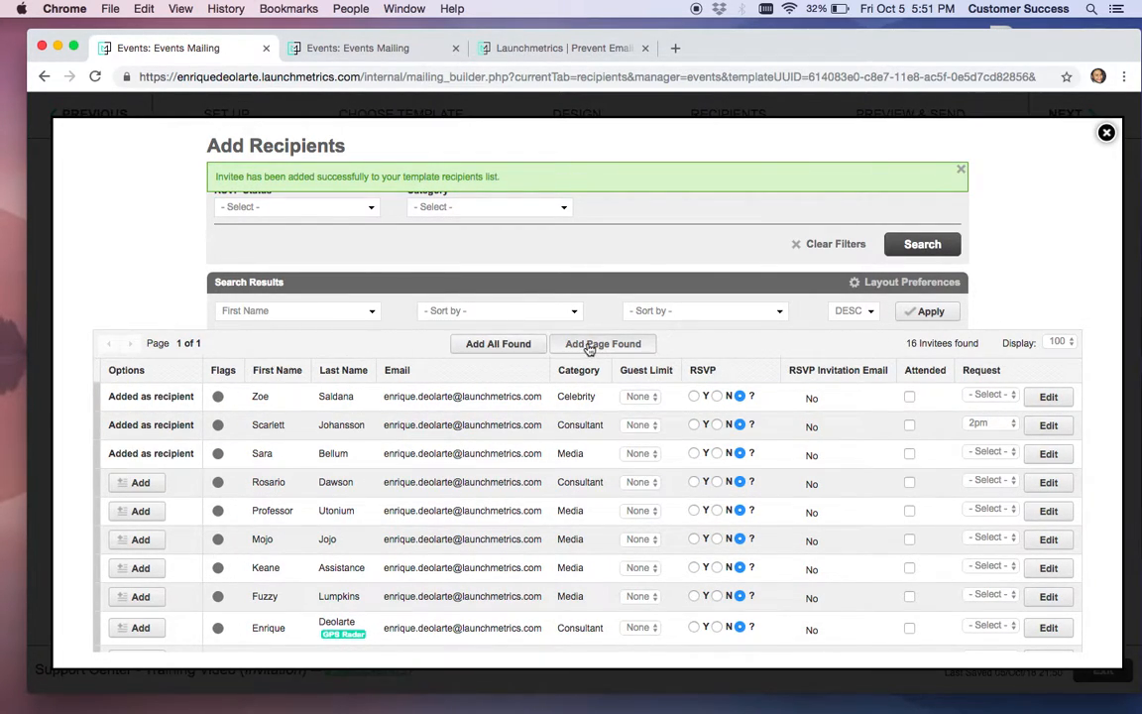
left_click(1059, 343)
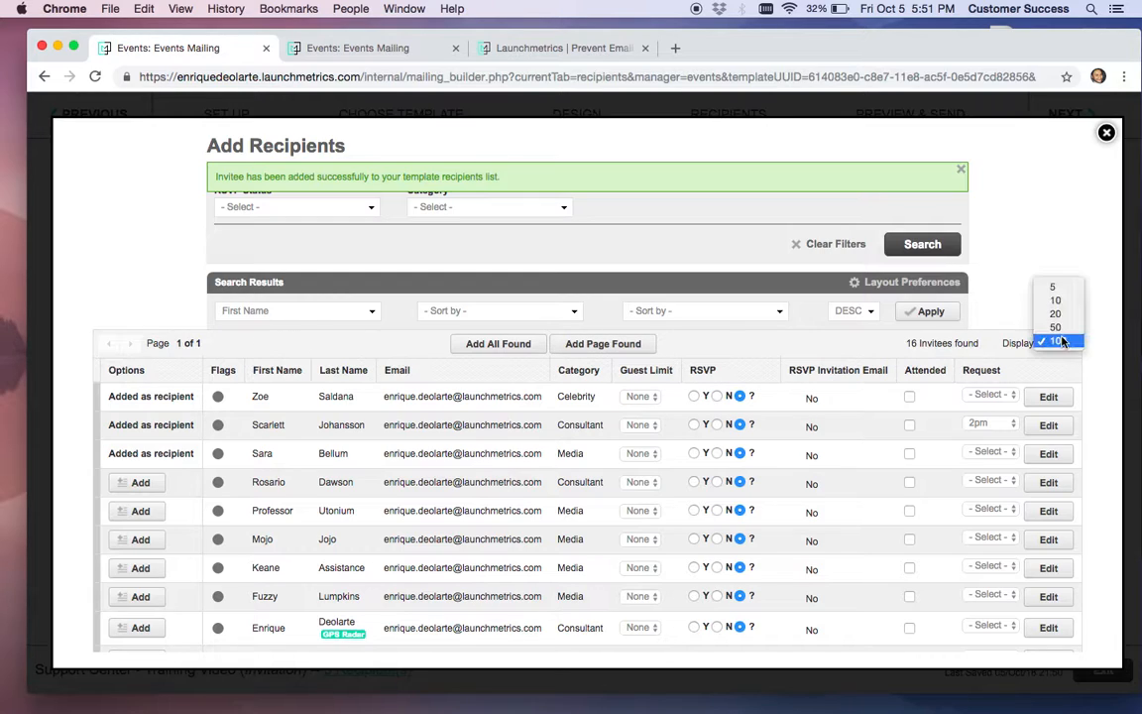
left_click(1068, 270)
left_click(140, 482)
left_click(141, 511)
left_click(141, 540)
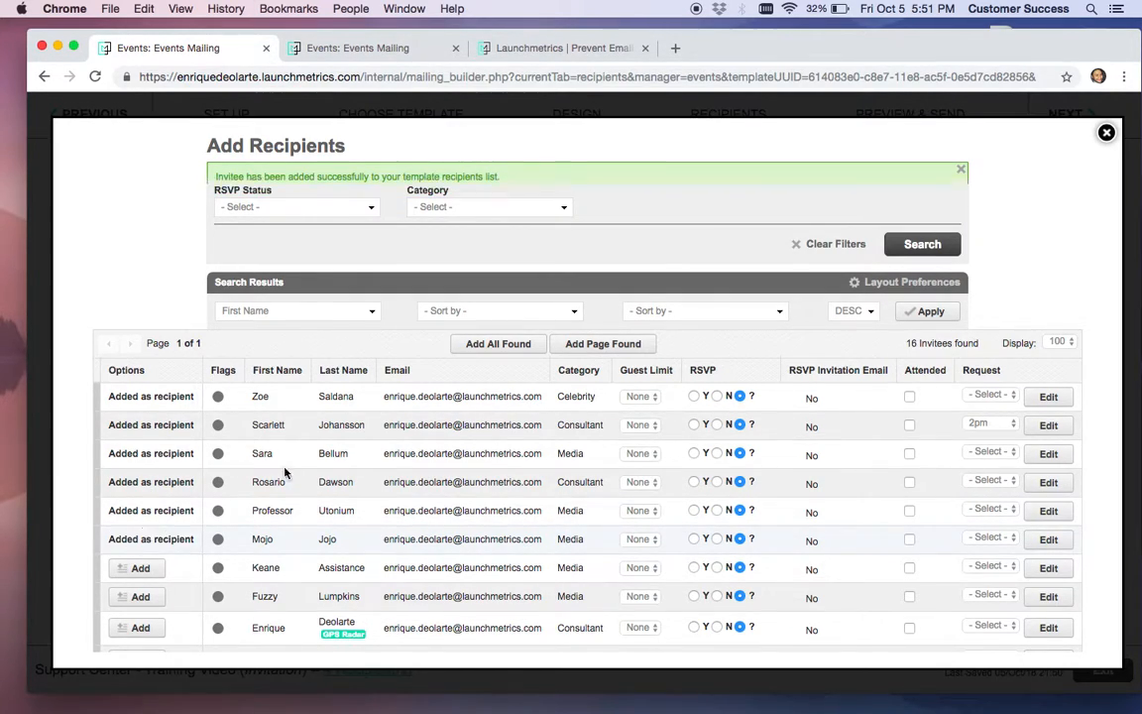
Select all six recipients, check the queue options, and open the personalised Preview & Send step
left_click(1106, 133)
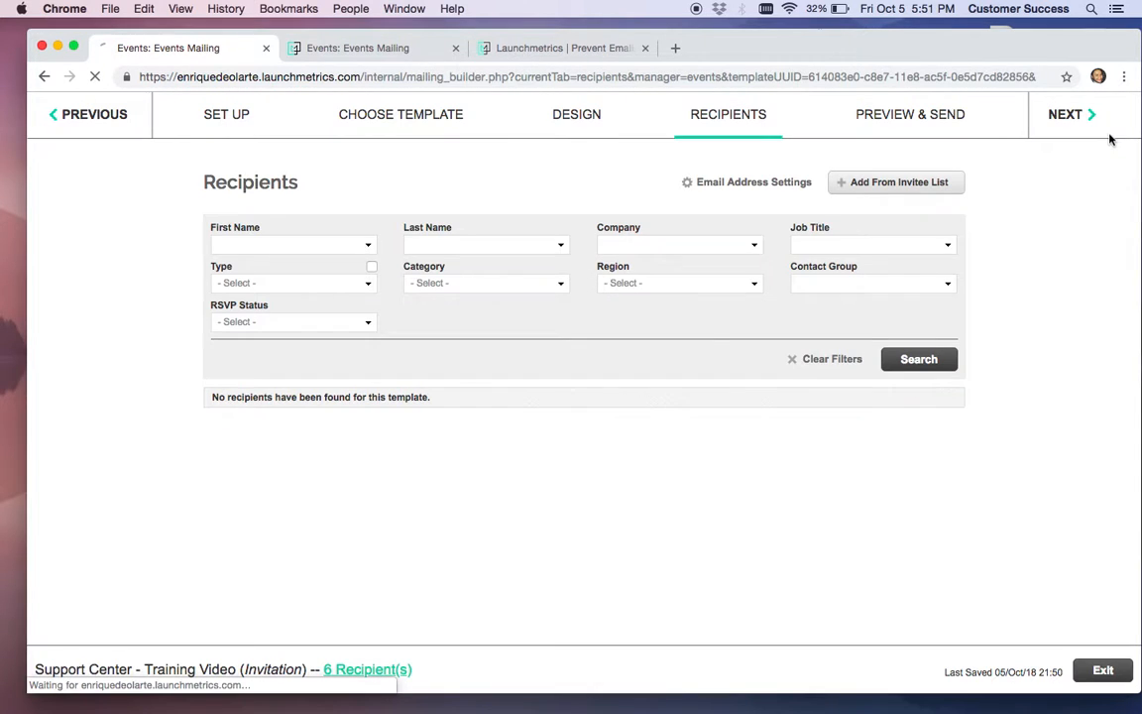
scroll(585, 422, "down", 2)
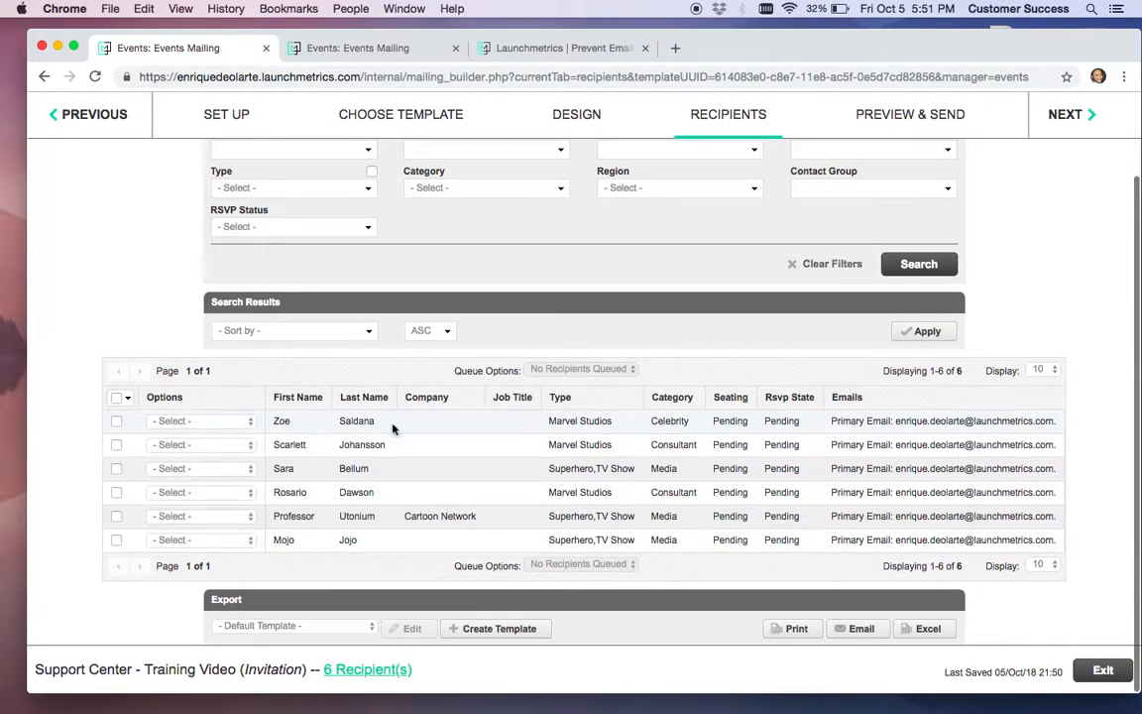
left_click(176, 422)
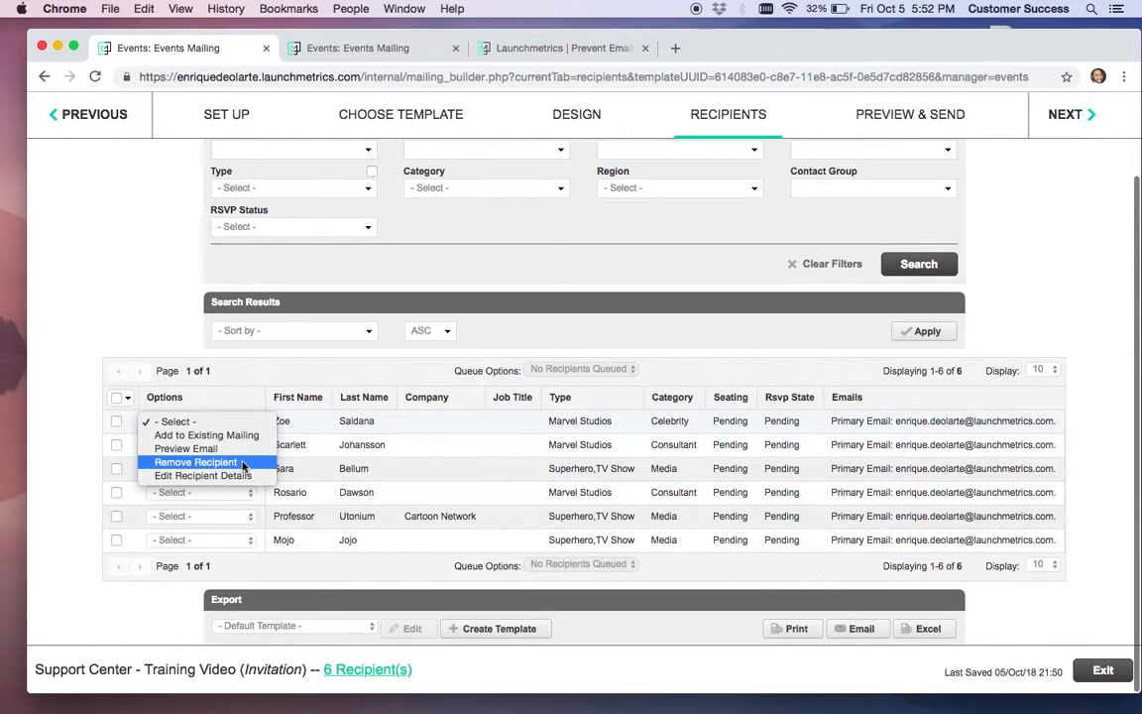
left_click(487, 354)
left_click(116, 397)
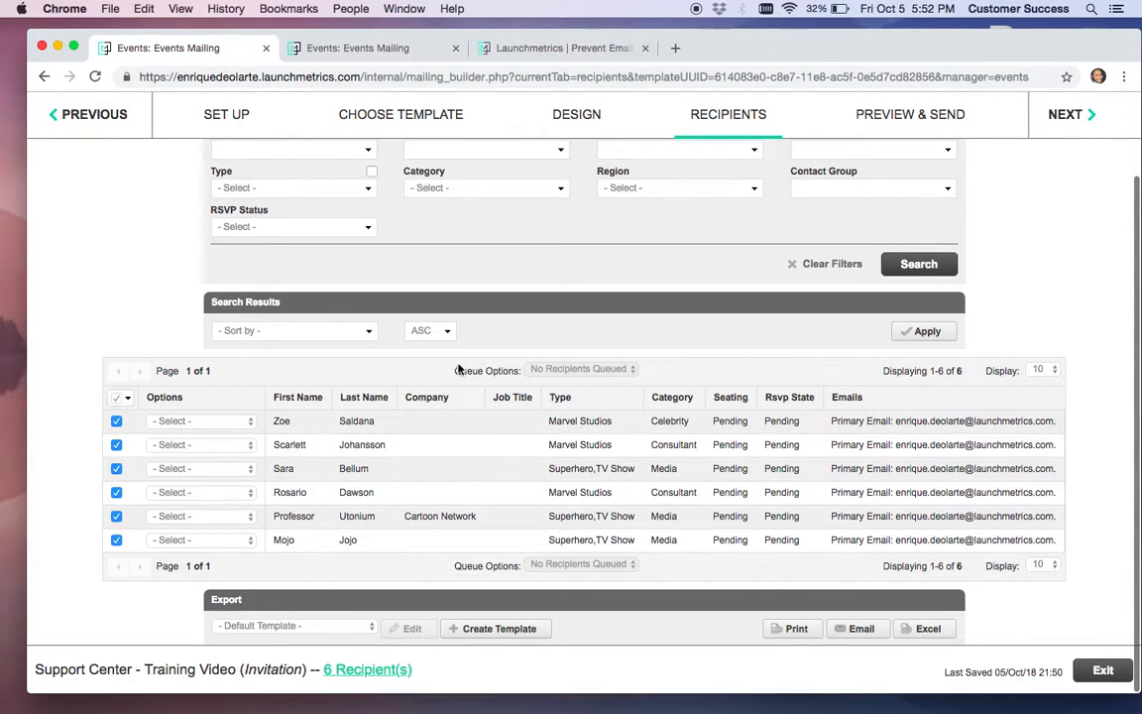
left_click(583, 369)
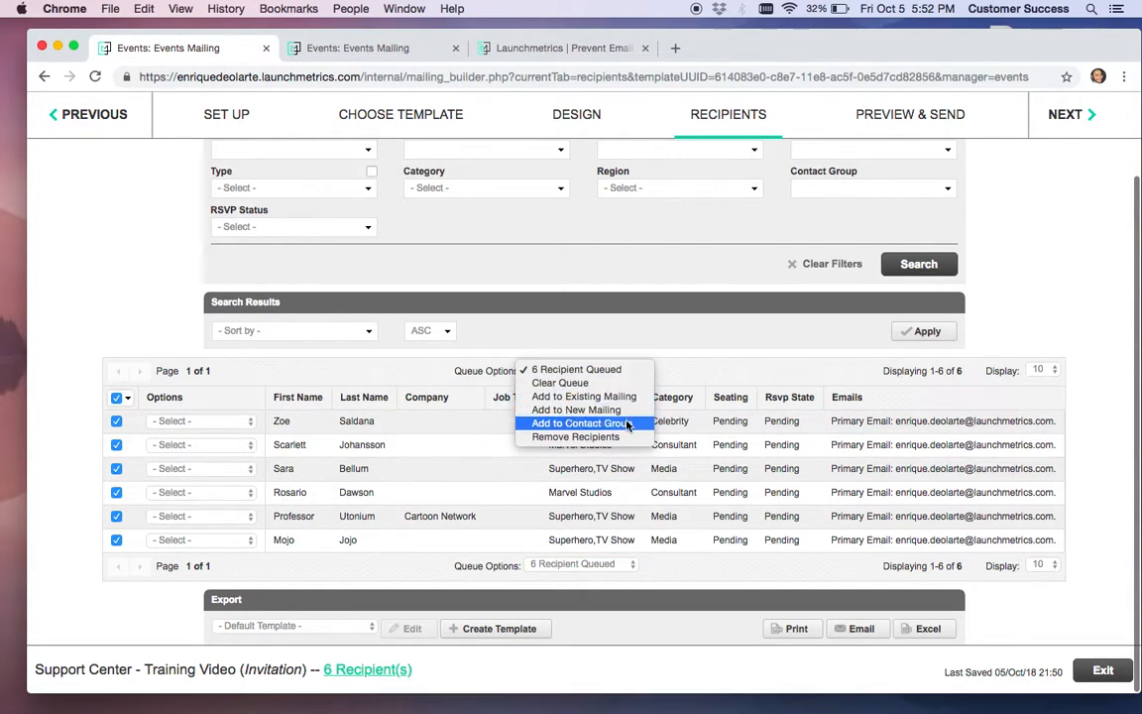
left_click(688, 331)
scroll(696, 329, "up", 3)
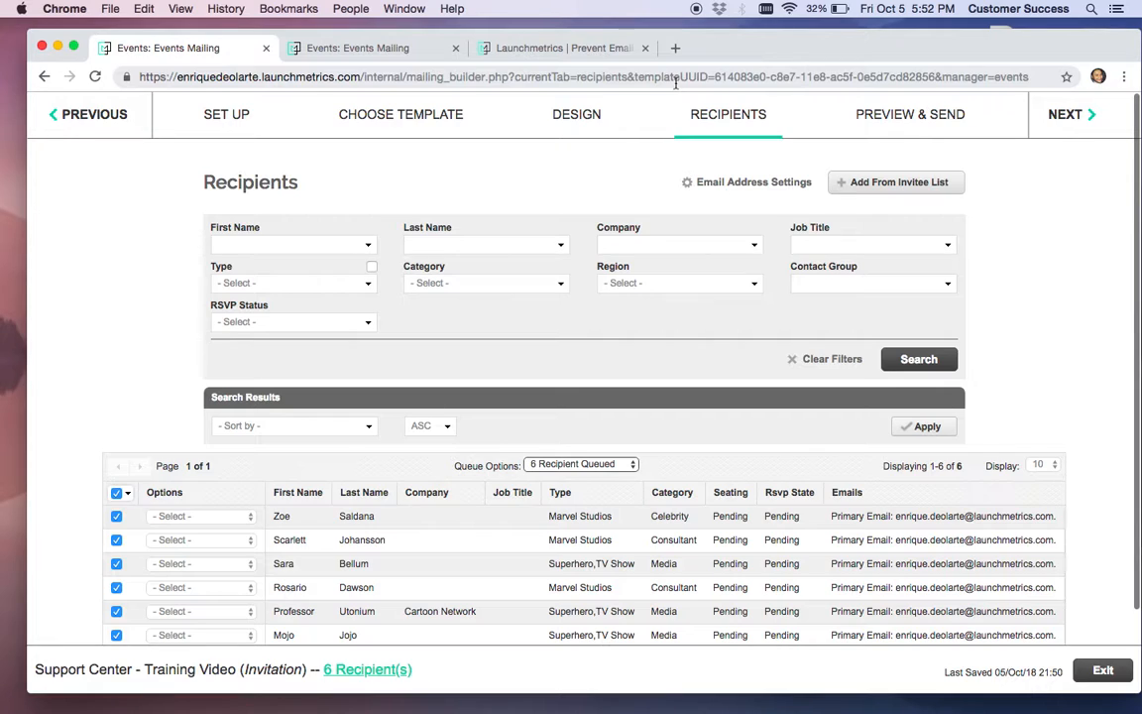
left_click(845, 117)
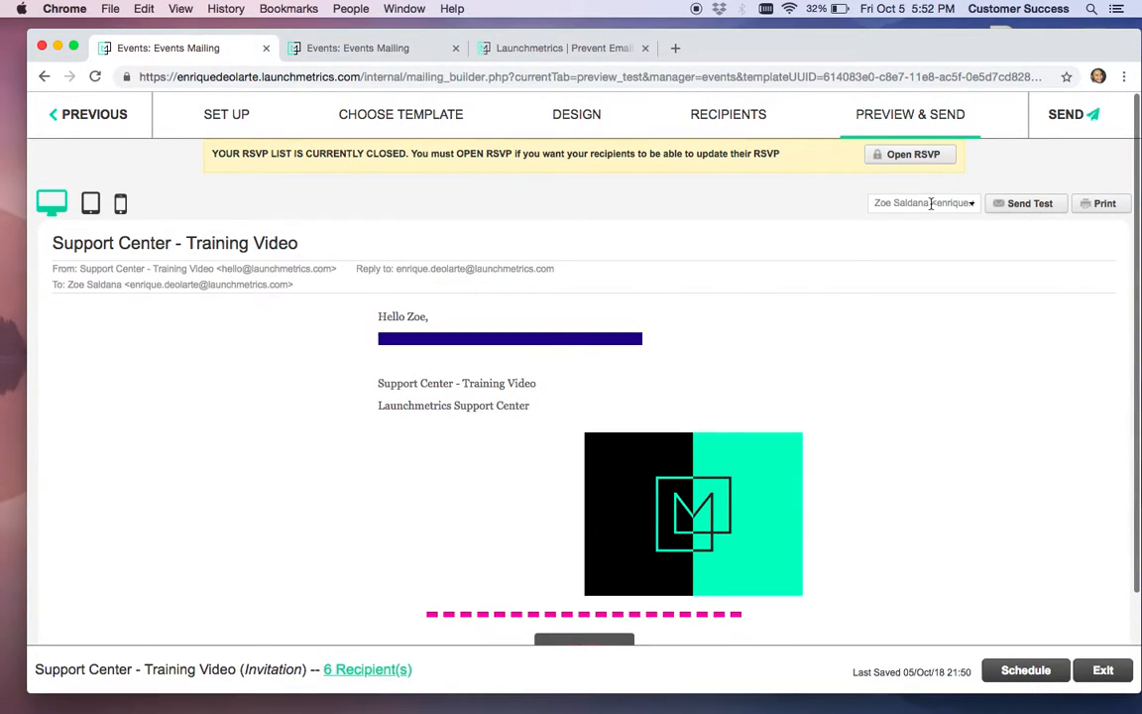
Preview the email as the fourth recipient and open its RSVP link in a new tab
left_click(969, 207)
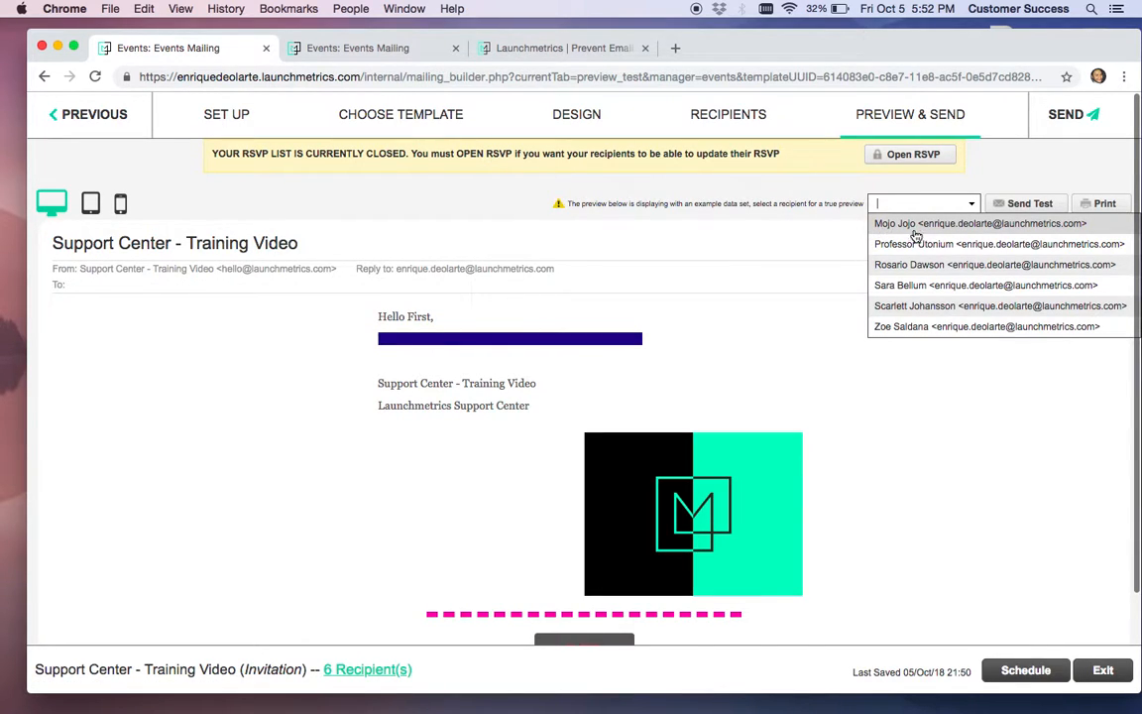
left_click(978, 266)
scroll(614, 329, "down", 3)
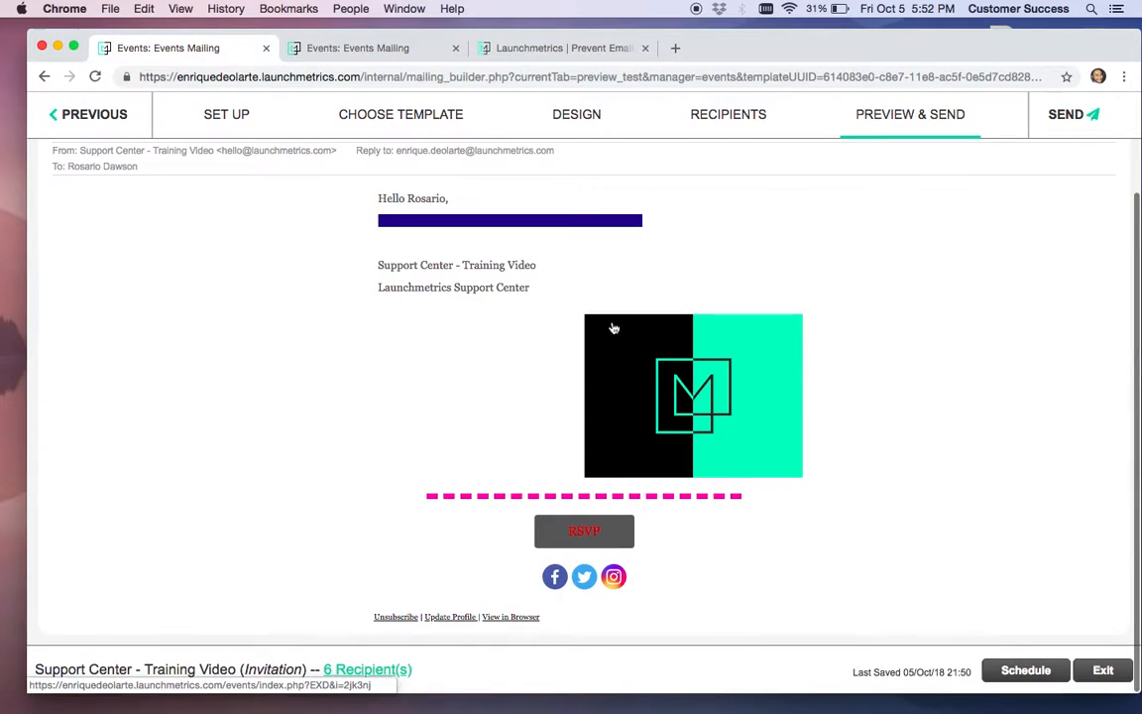
scroll(614, 328, "up", 3)
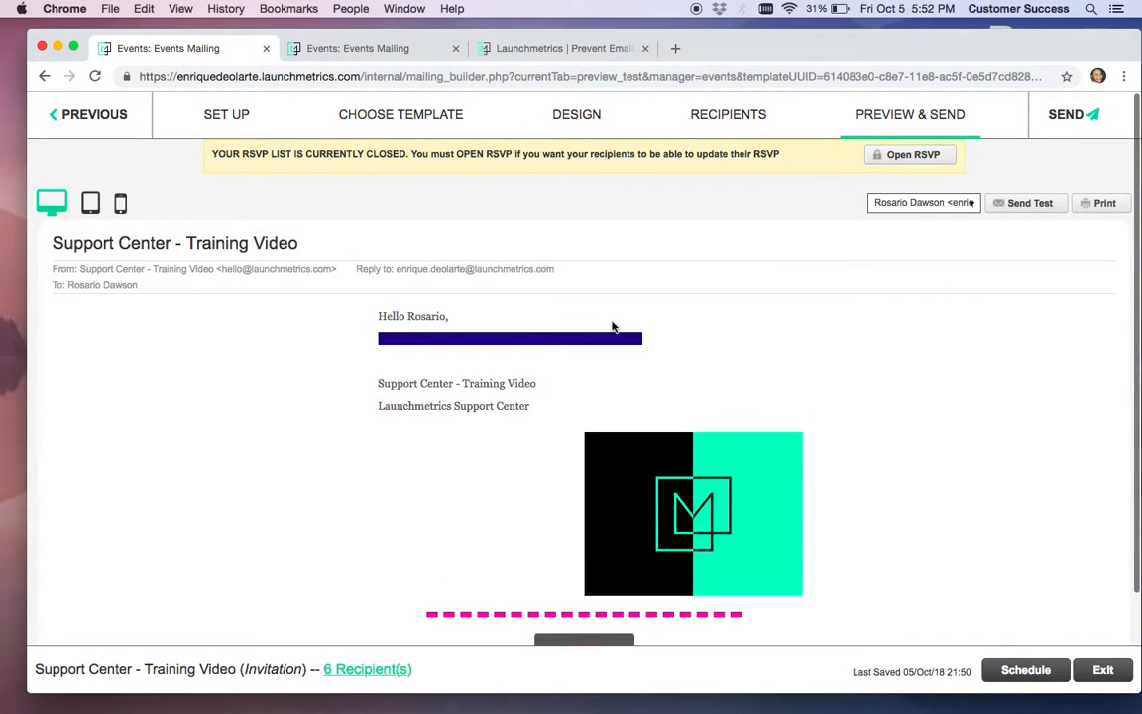
scroll(612, 327, "down", 3)
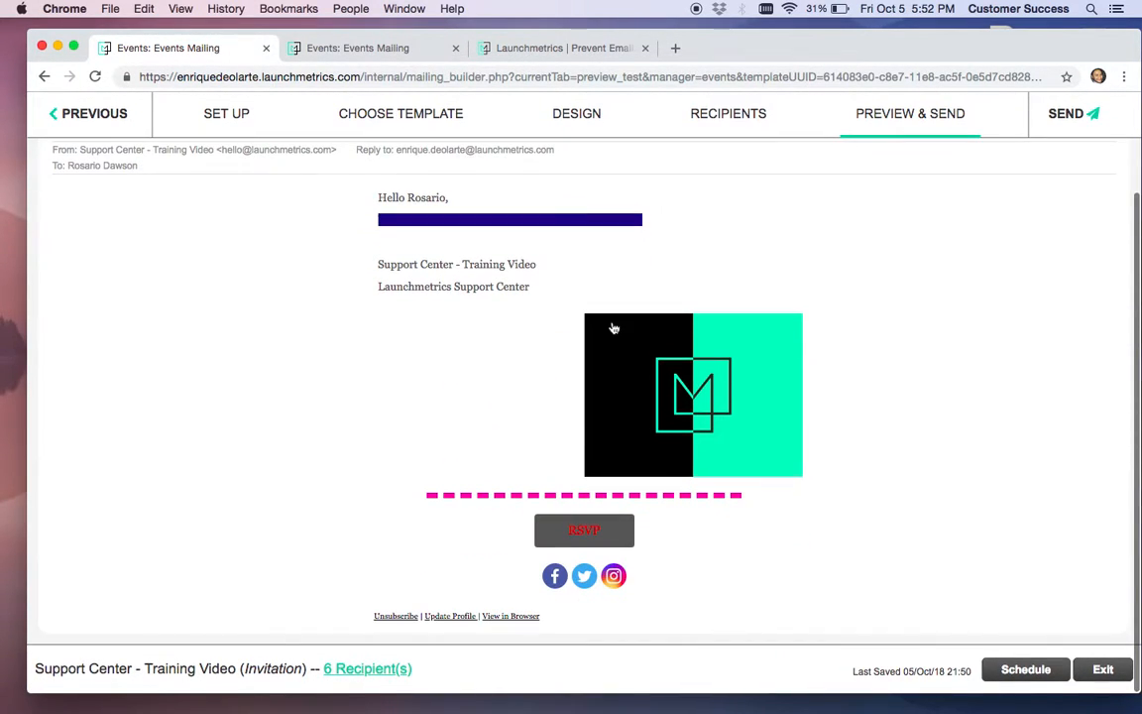
left_click(584, 532)
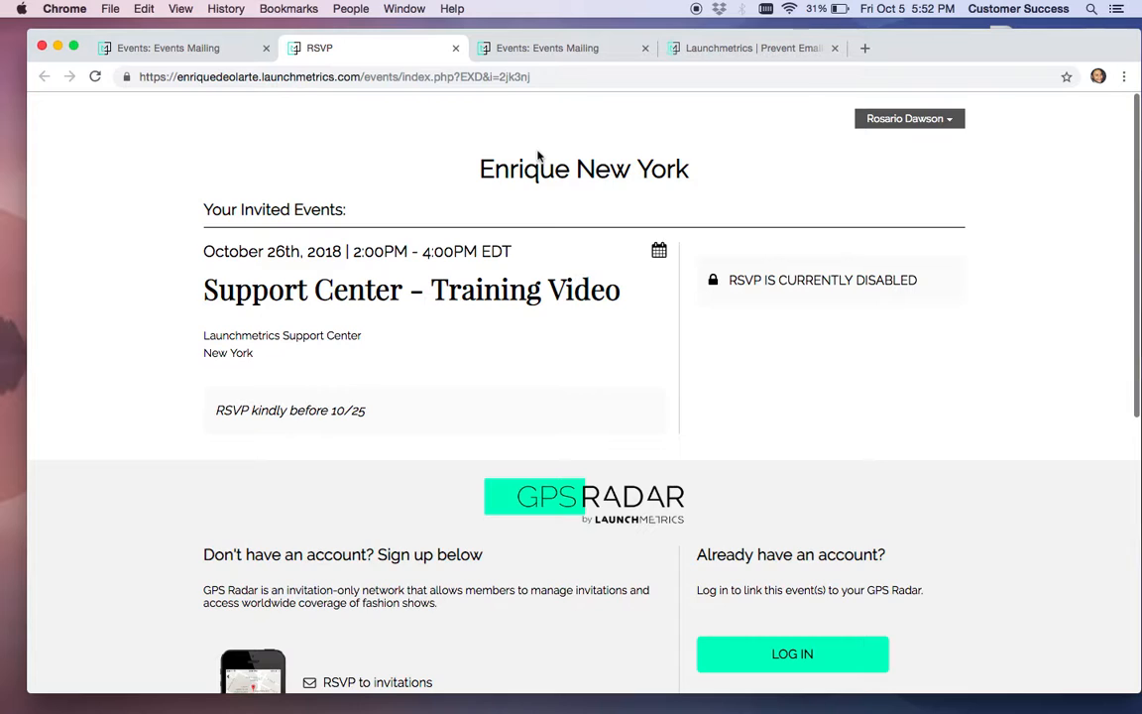
Reopen the RSVP page from the preview, confirm RSVP is disabled, then return to the mailing
left_click(182, 48)
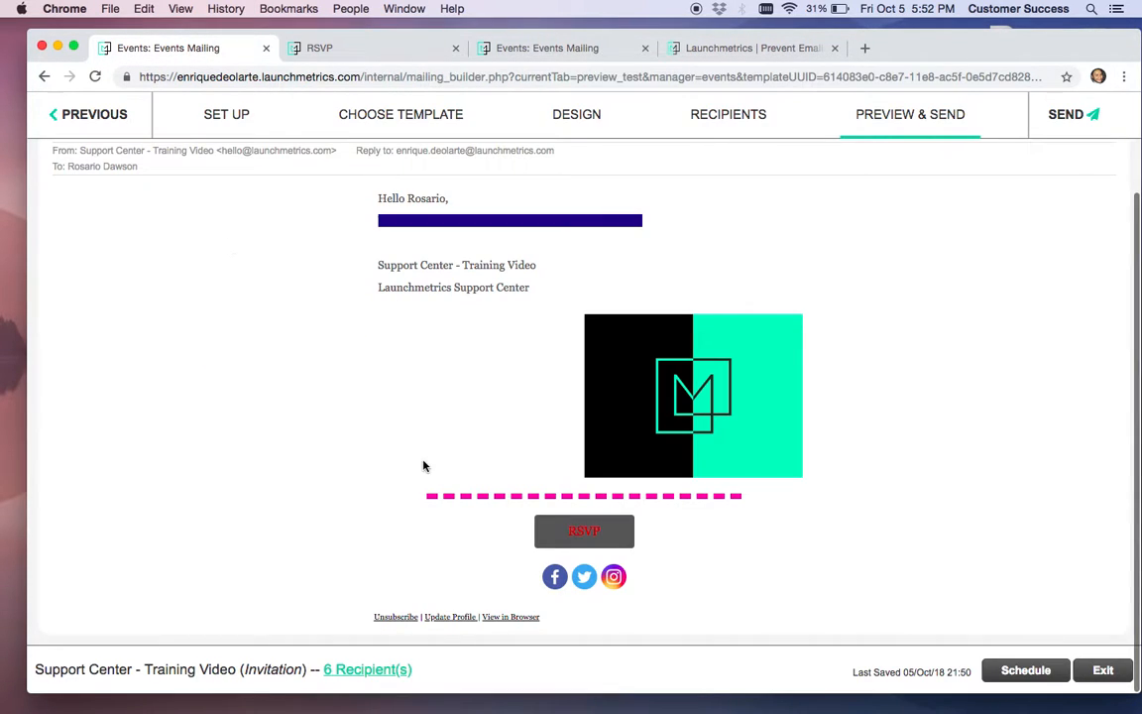
scroll(923, 241, "up", 3)
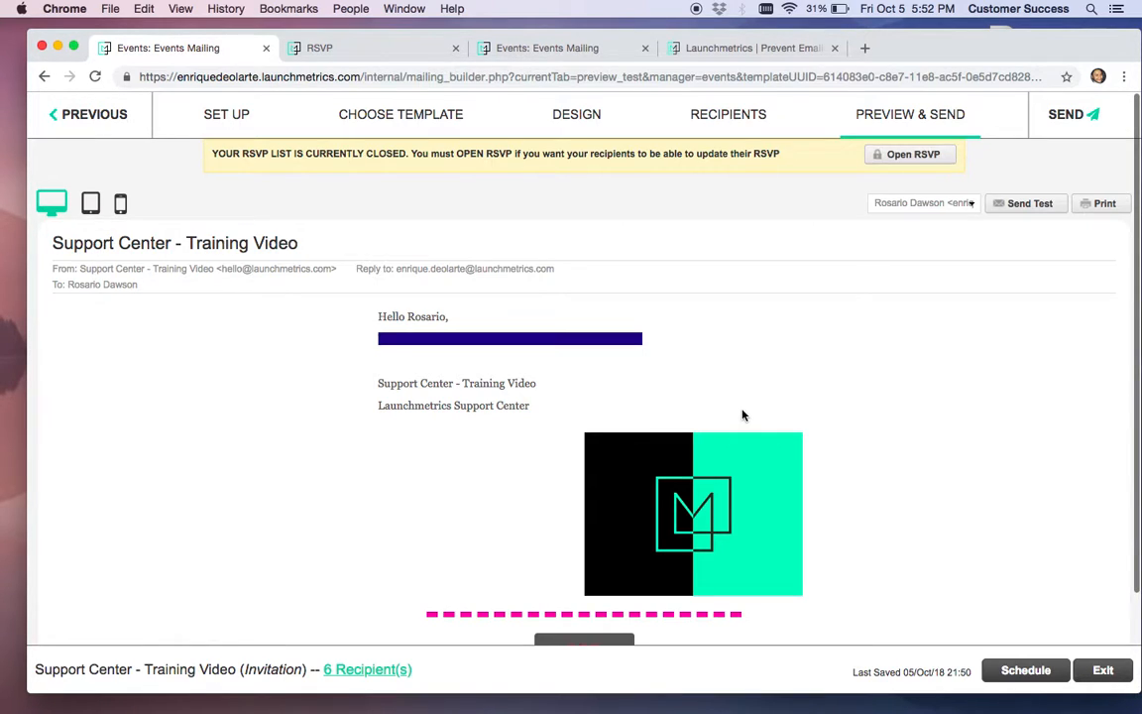
scroll(741, 414, "down", 2)
left_click(566, 538)
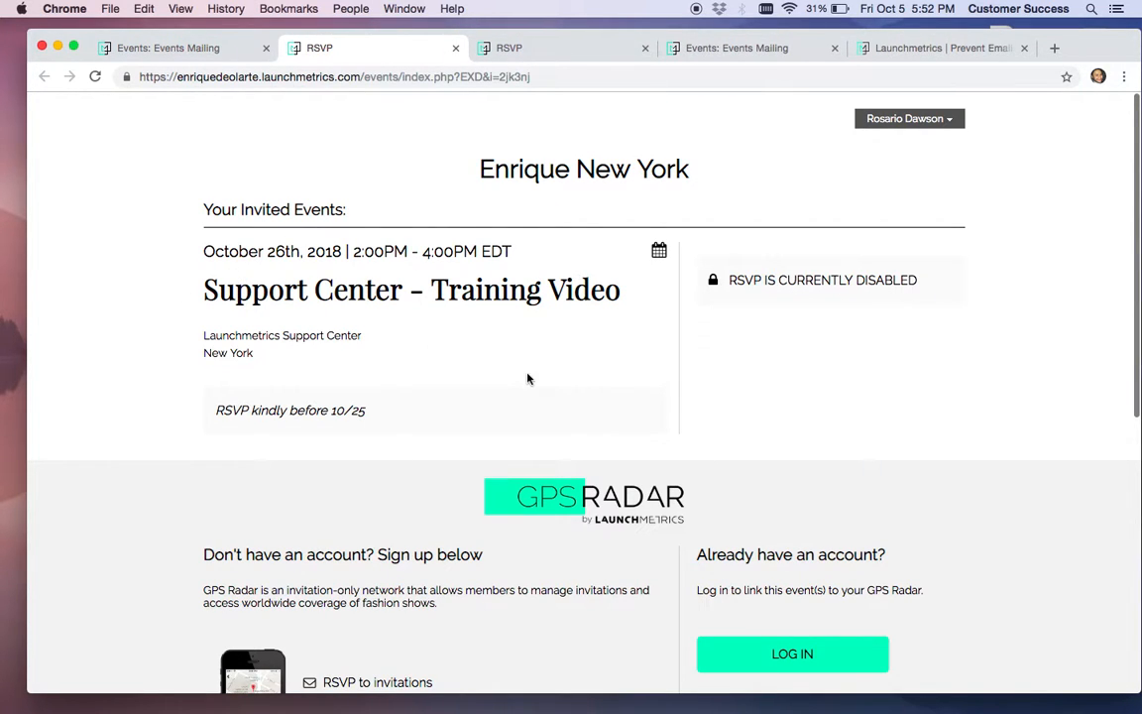
scroll(429, 400, "down", 4)
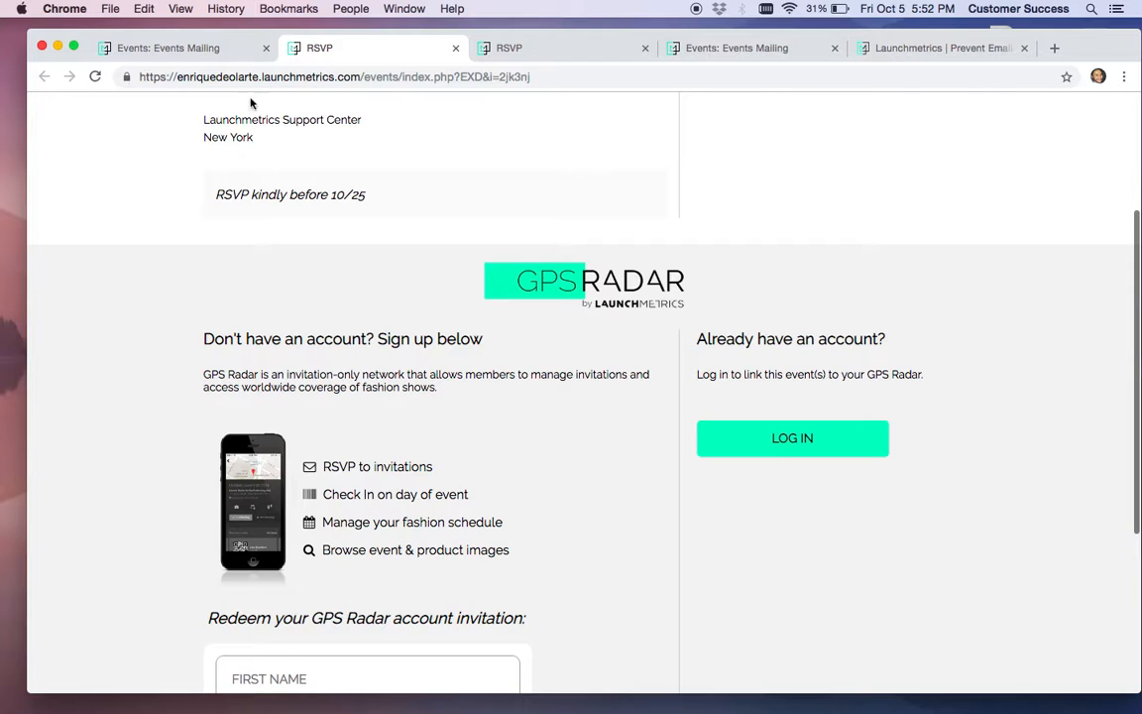
left_click(160, 38)
scroll(815, 176, "up", 3)
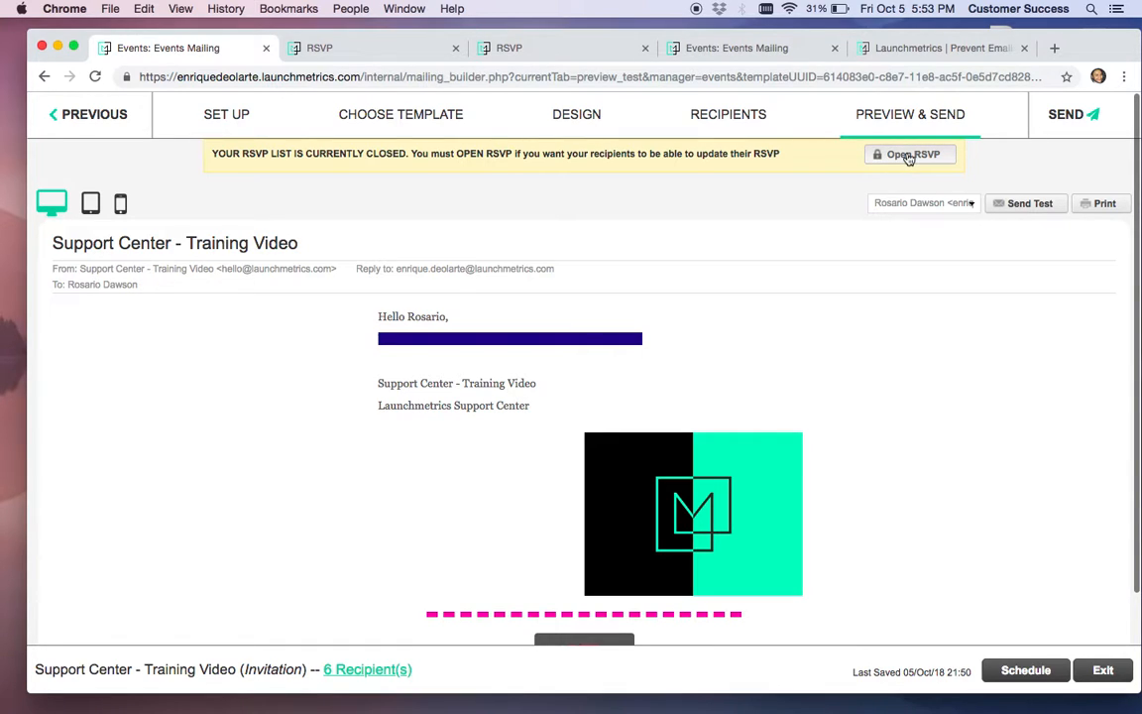
Open the event's RSVP list, then start a test email and close it unsent
left_click(908, 156)
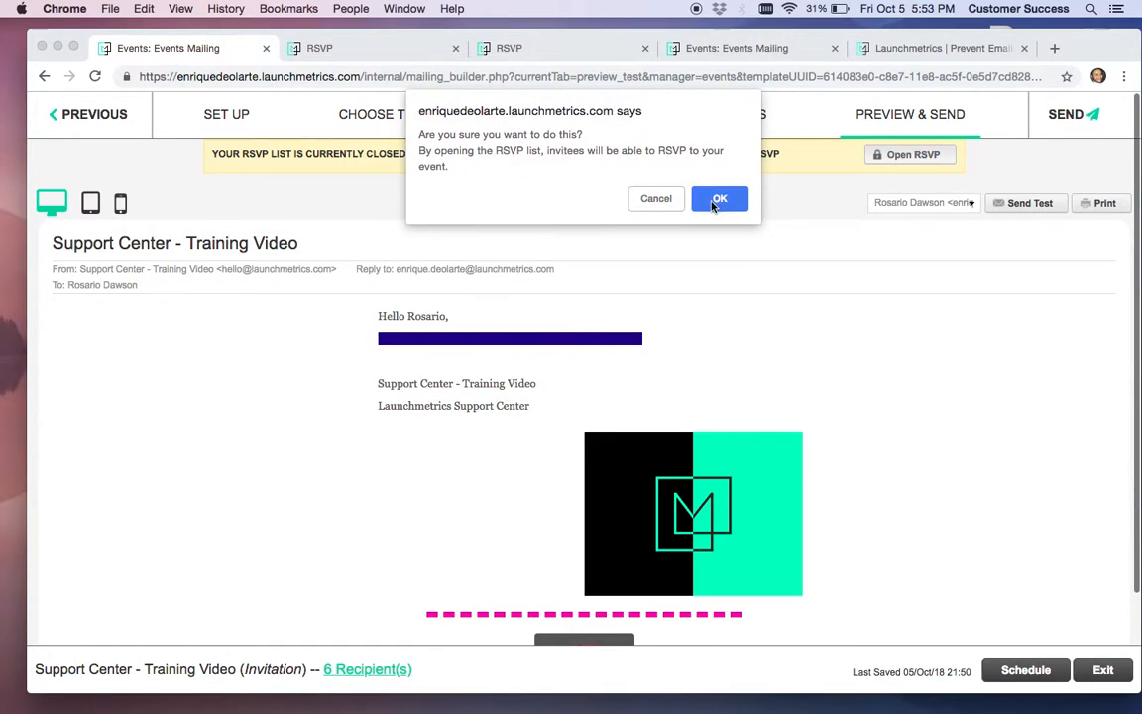
key("Return")
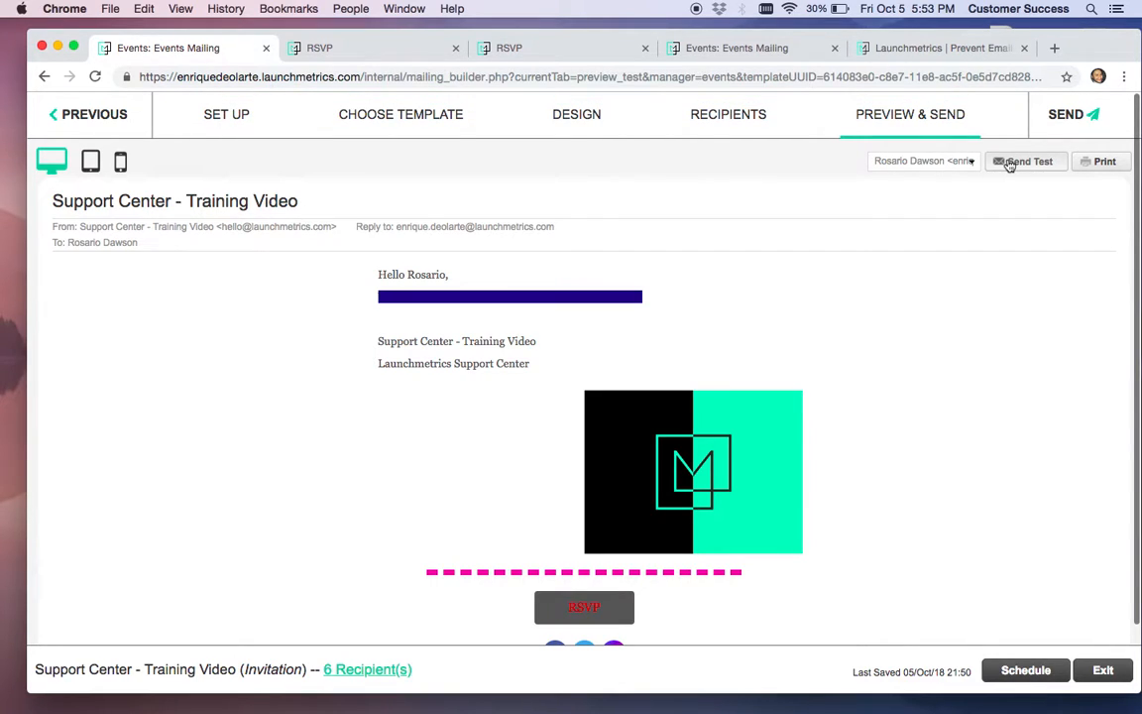
left_click(592, 395)
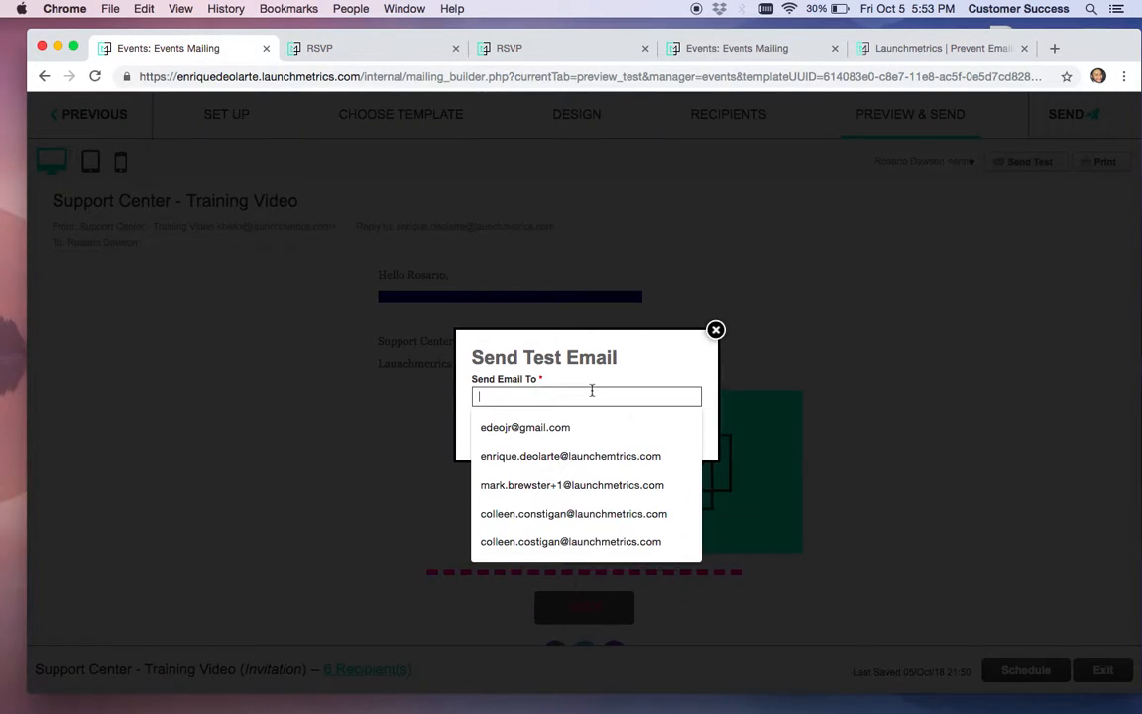
left_click(586, 457)
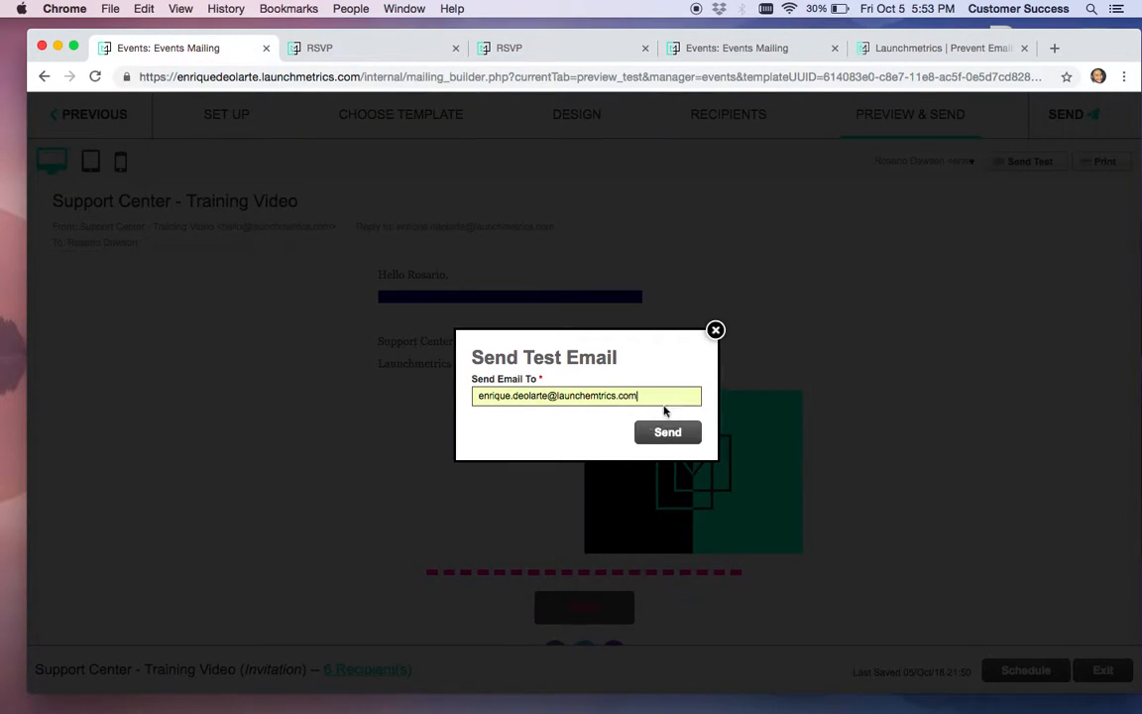
left_click(716, 332)
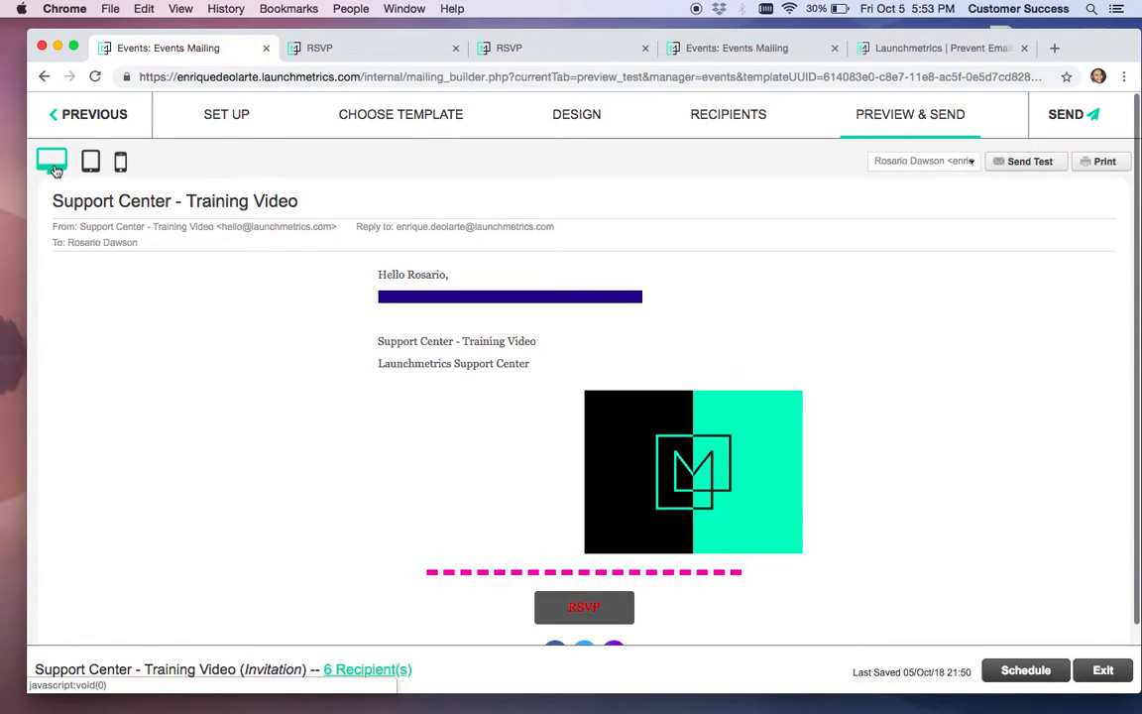
Preview the invitation in tablet and phone layouts, then bring up the Schedule your Mailing dialog
left_click(88, 165)
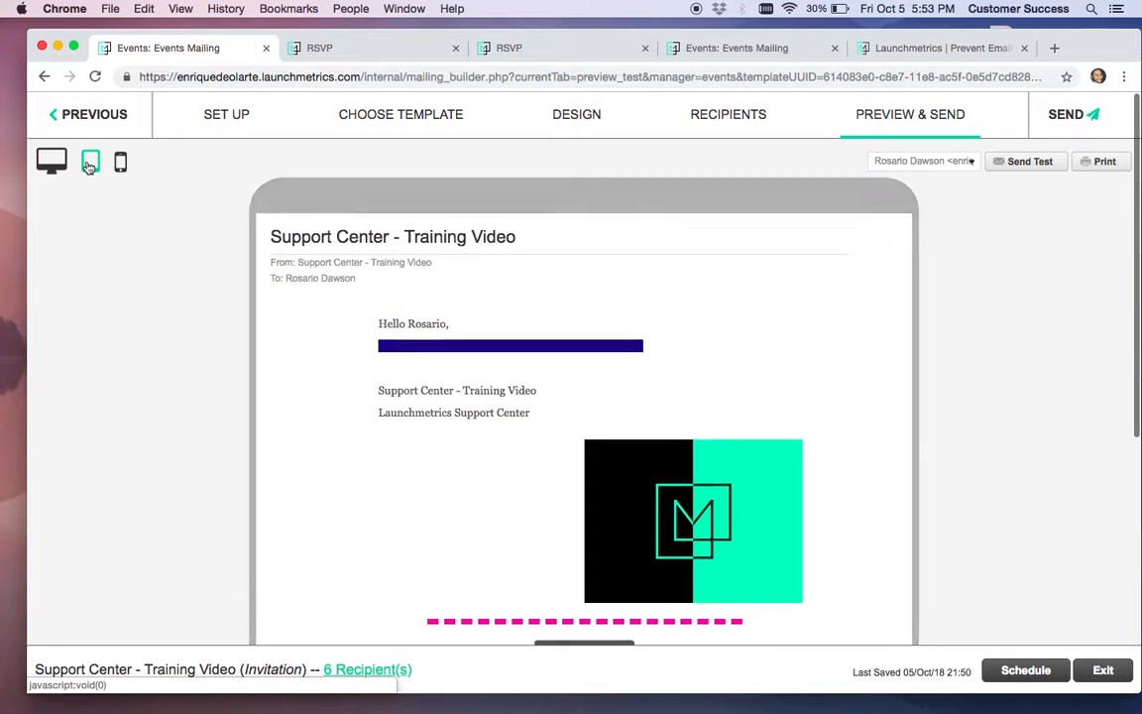
left_click(120, 164)
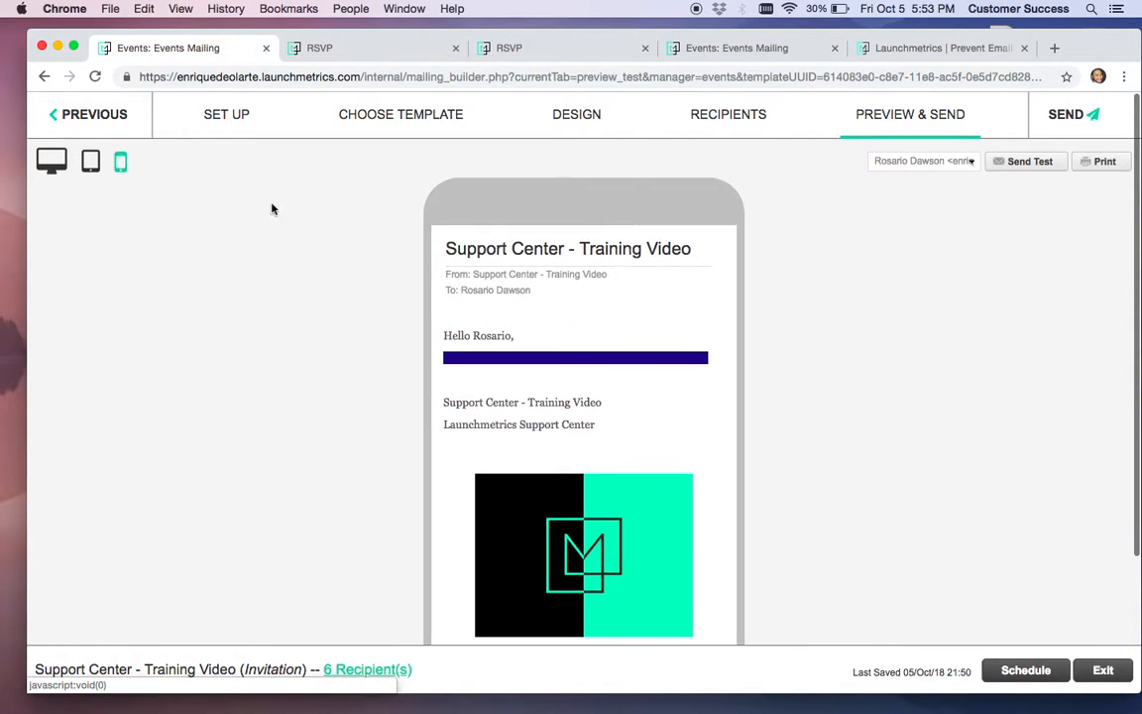
scroll(504, 251, "down", 5)
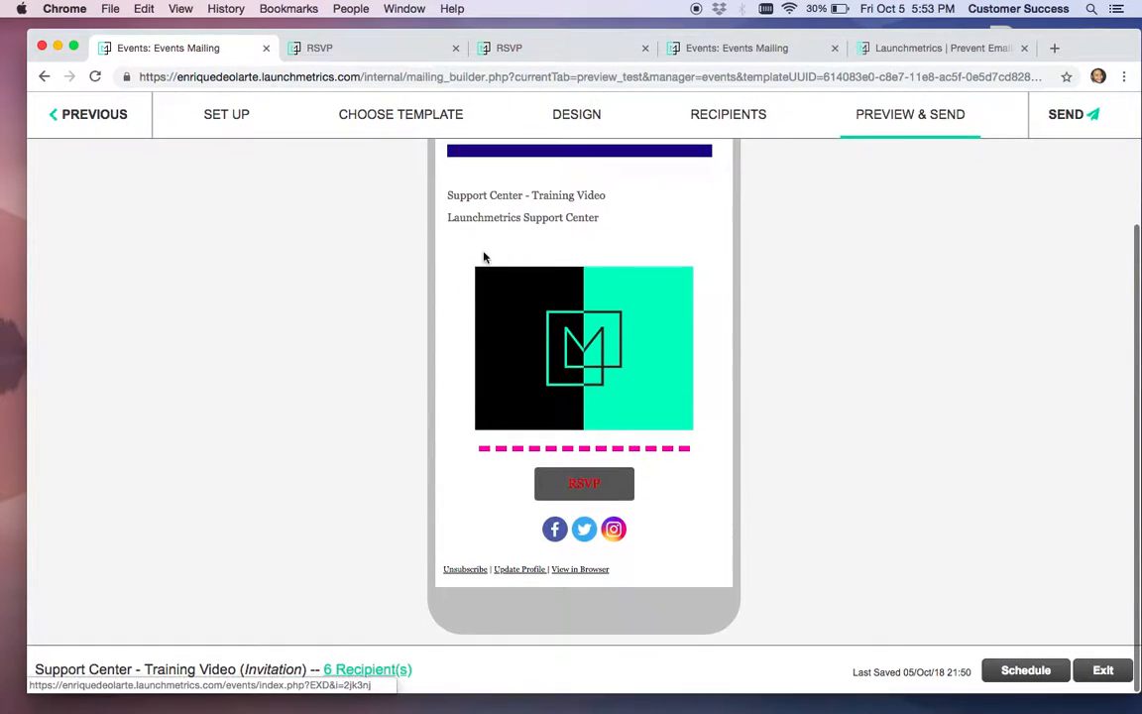
scroll(323, 345, "up", 3)
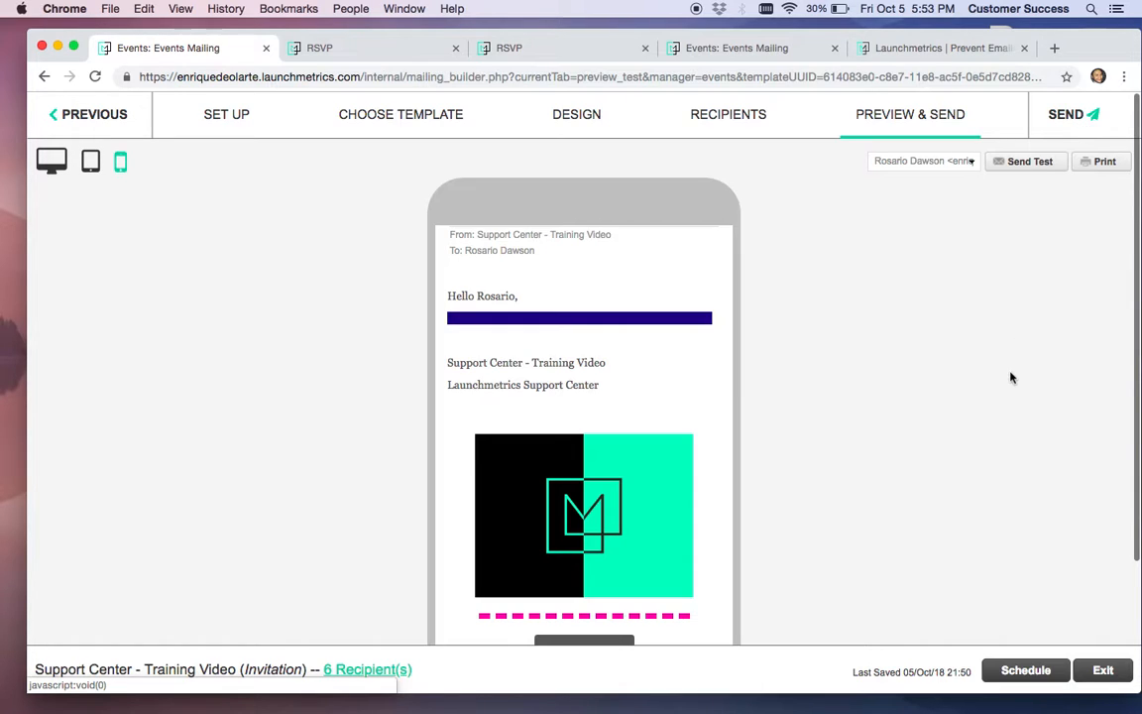
left_click(1017, 671)
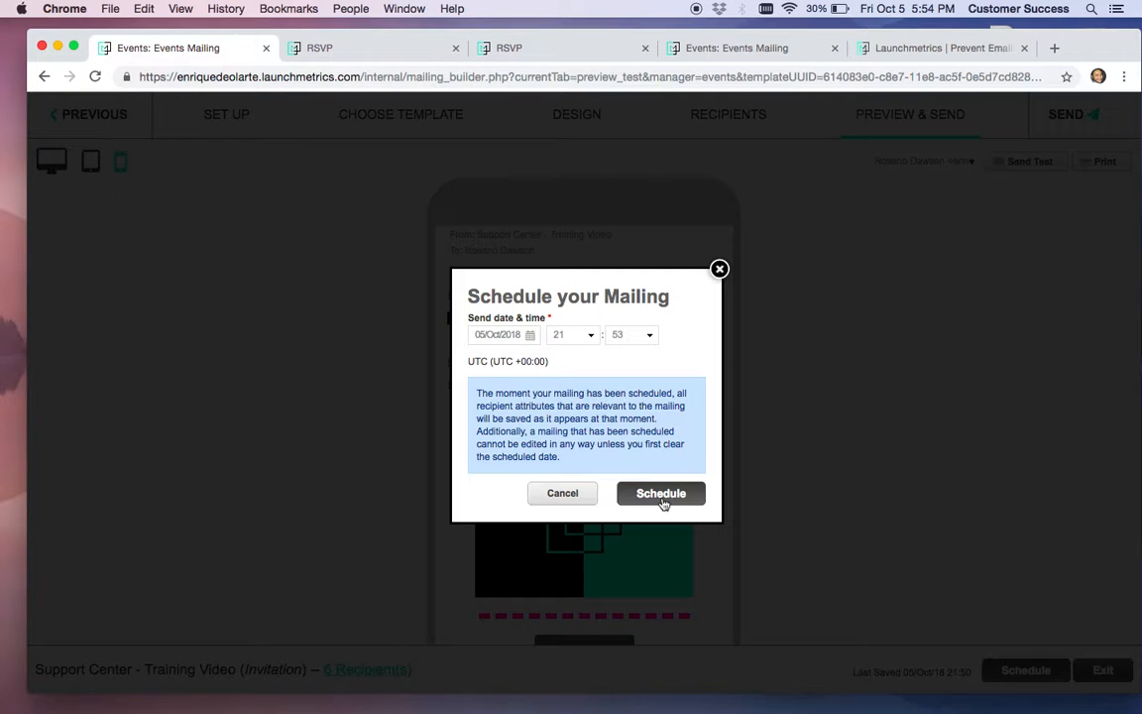
Set the send date to 06/Oct/2018 and the send hour to 09
left_click(530, 334)
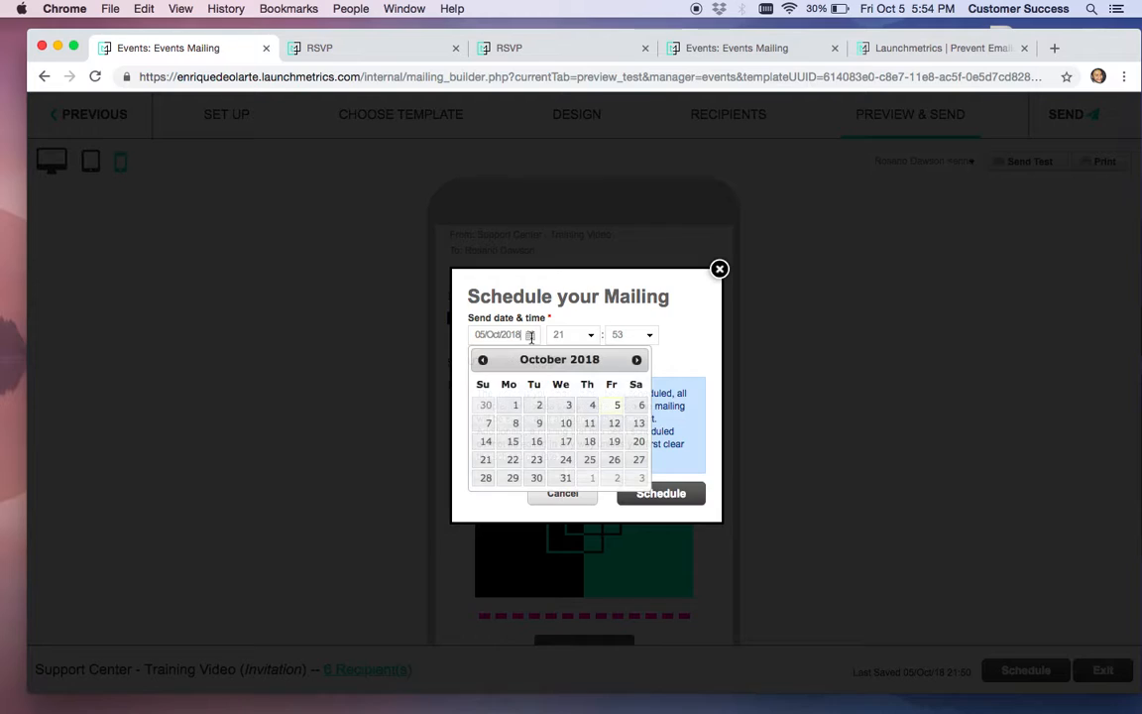
left_click(640, 410)
left_click(586, 334)
scroll(588, 414, "up", 5)
scroll(587, 414, "up", 2)
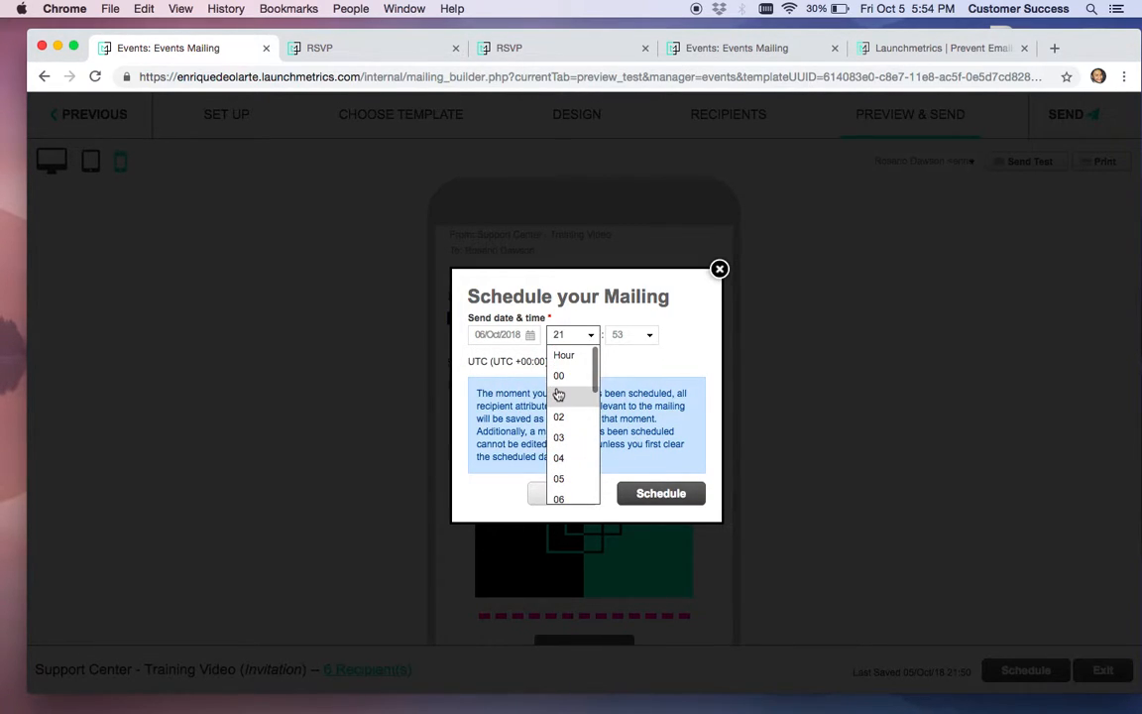
scroll(558, 407, "down", 3)
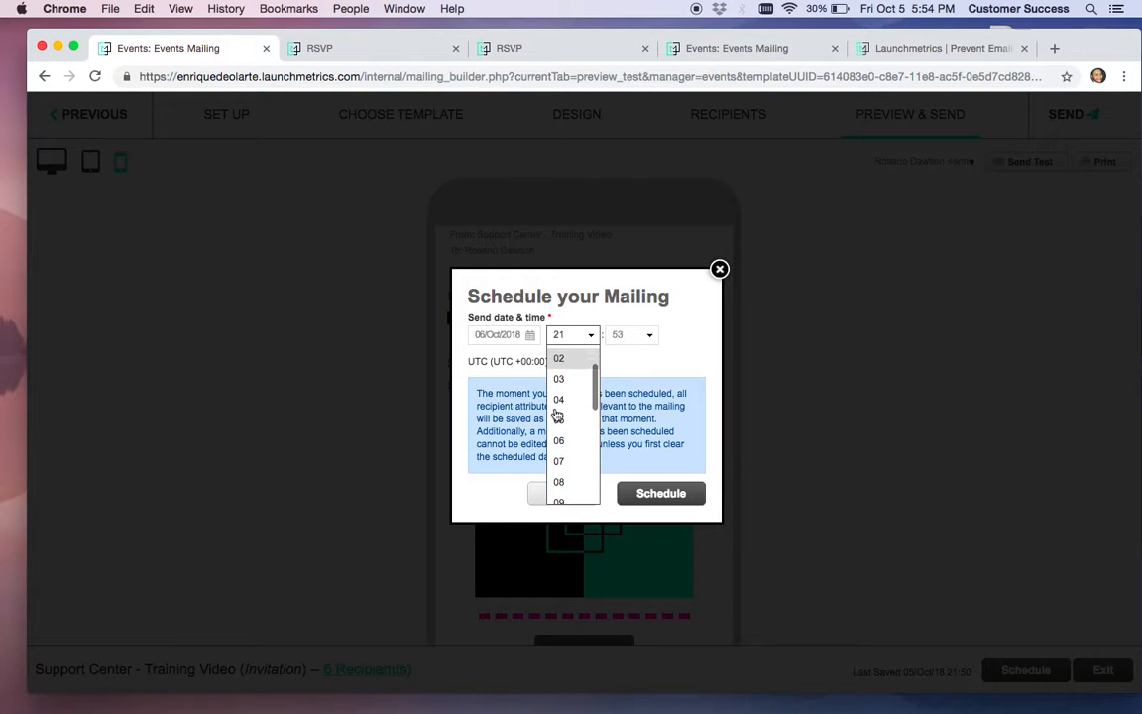
scroll(558, 413, "down", 2)
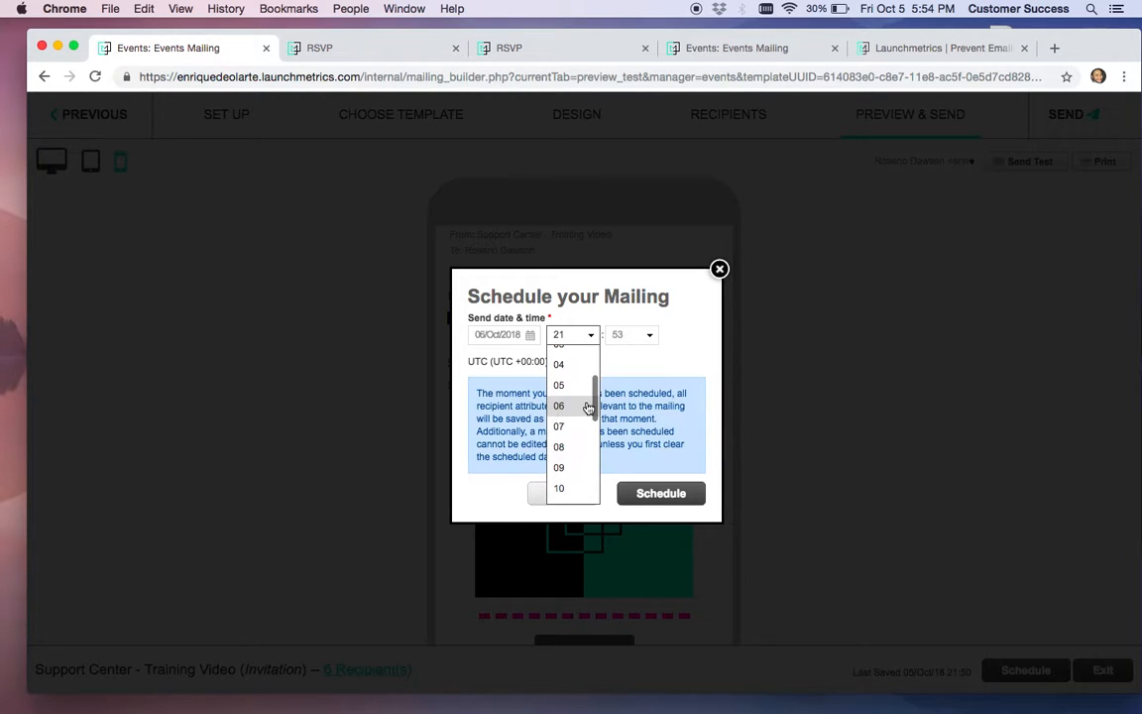
scroll(562, 437, "down", 1)
scroll(562, 437, "down", 2)
scroll(574, 420, "up", 3)
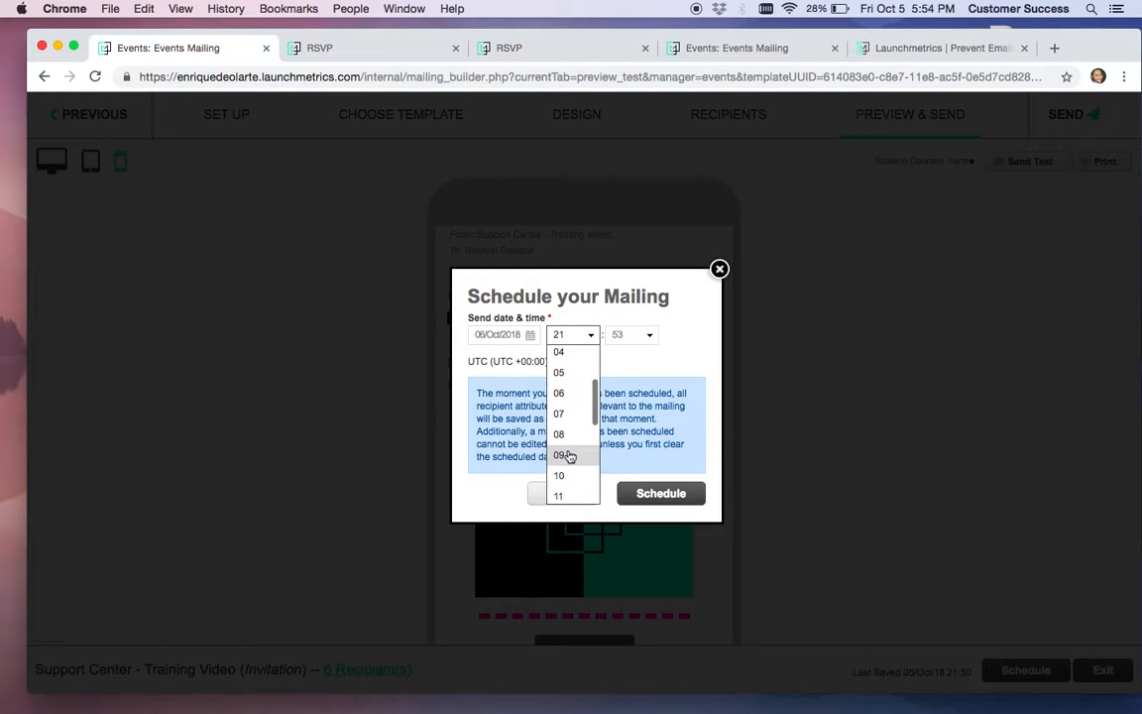
left_click(564, 452)
Set the send minutes to 00, then cancel without scheduling the mailing
left_click(653, 335)
scroll(633, 404, "down", 2)
scroll(634, 407, "up", 10)
left_click(634, 377)
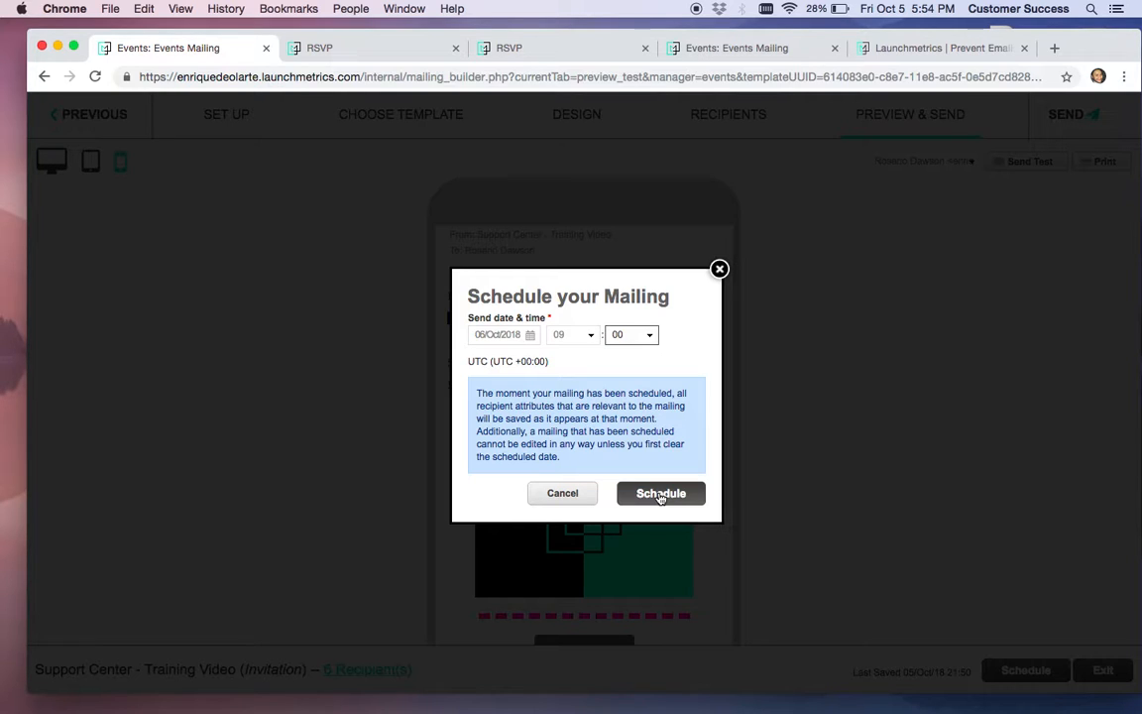
left_click(564, 495)
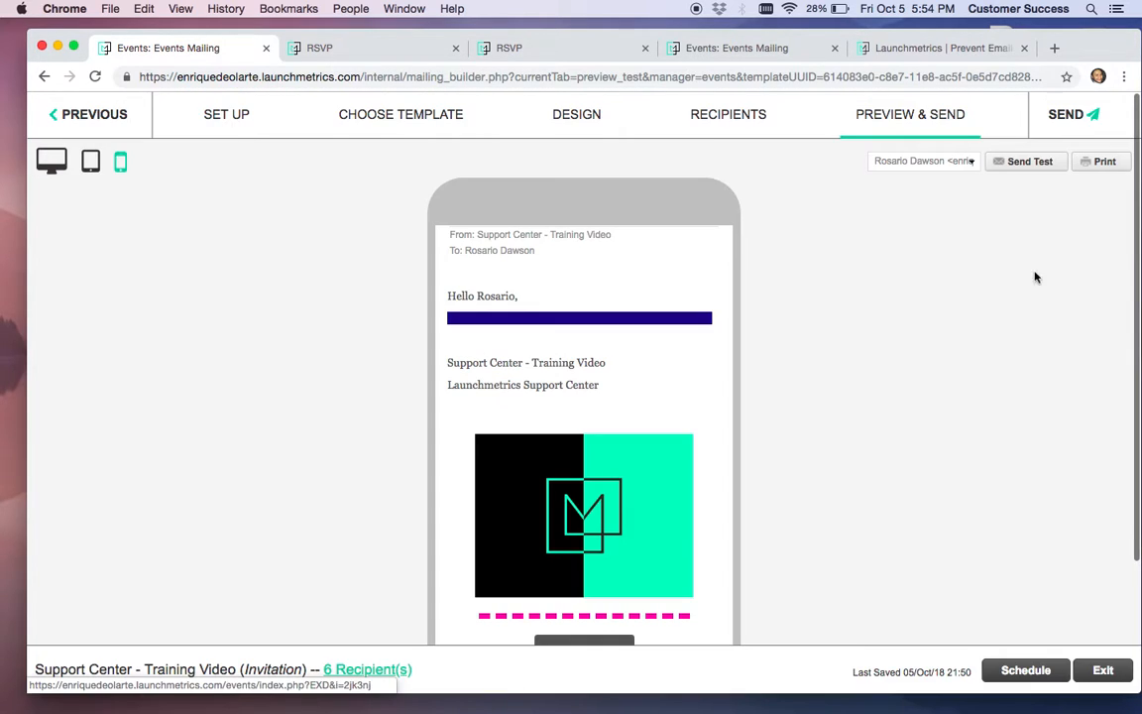
Send the 'Support Center - Training Video' invitation, confirming delivery to all 6 recipients
left_click(1073, 115)
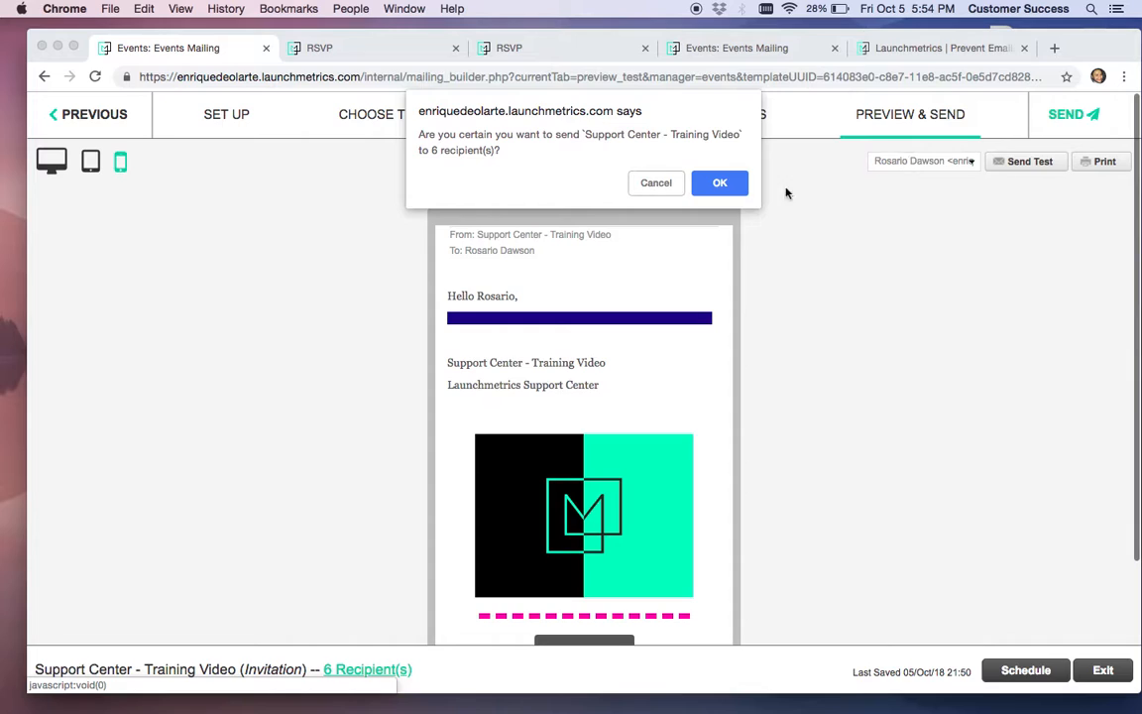
left_click(719, 176)
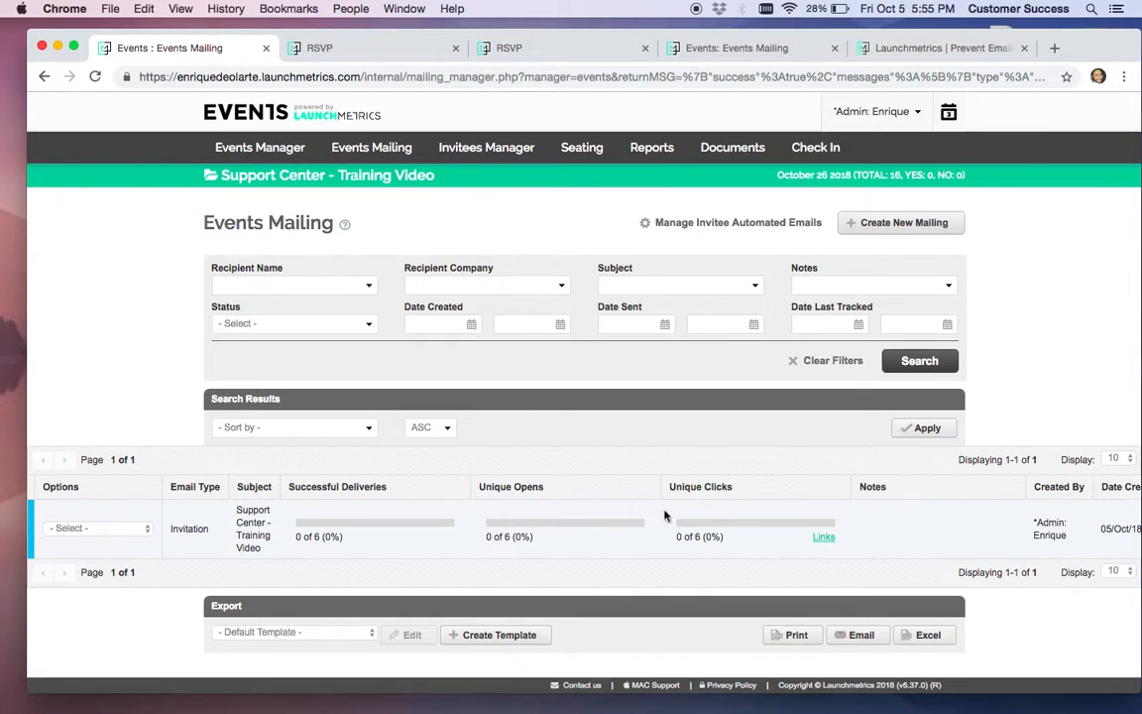
Check the mailing's link click counts, then bring up the sent invitation's recipients
left_click(822, 539)
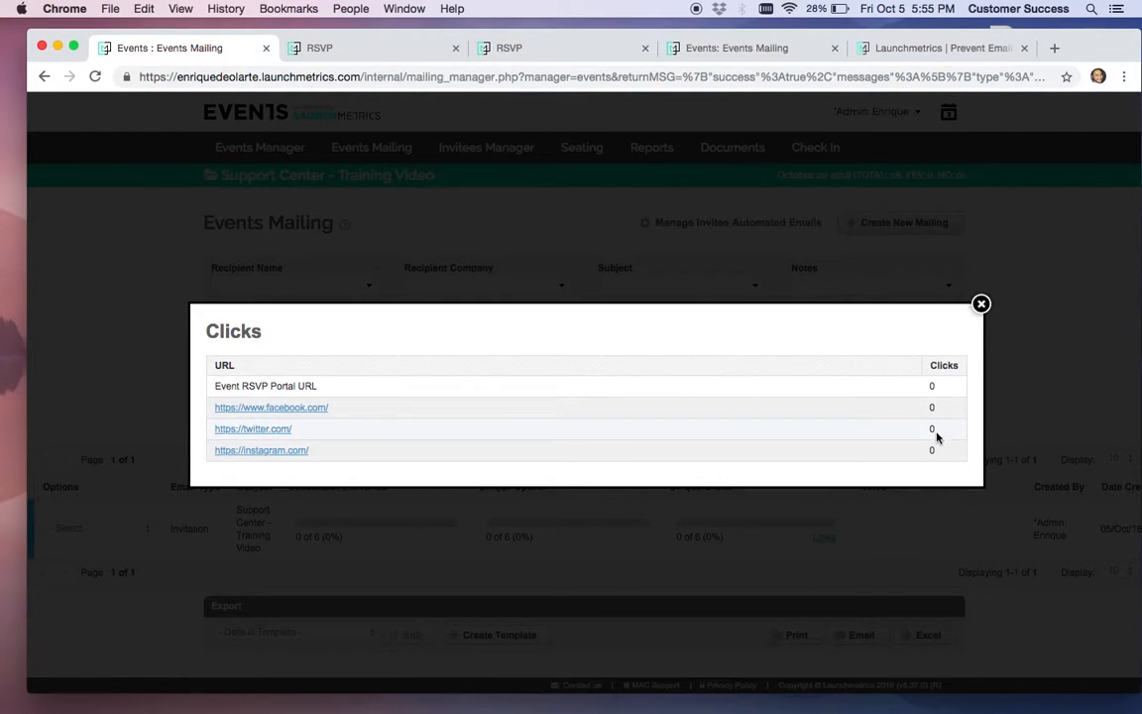
left_click(981, 303)
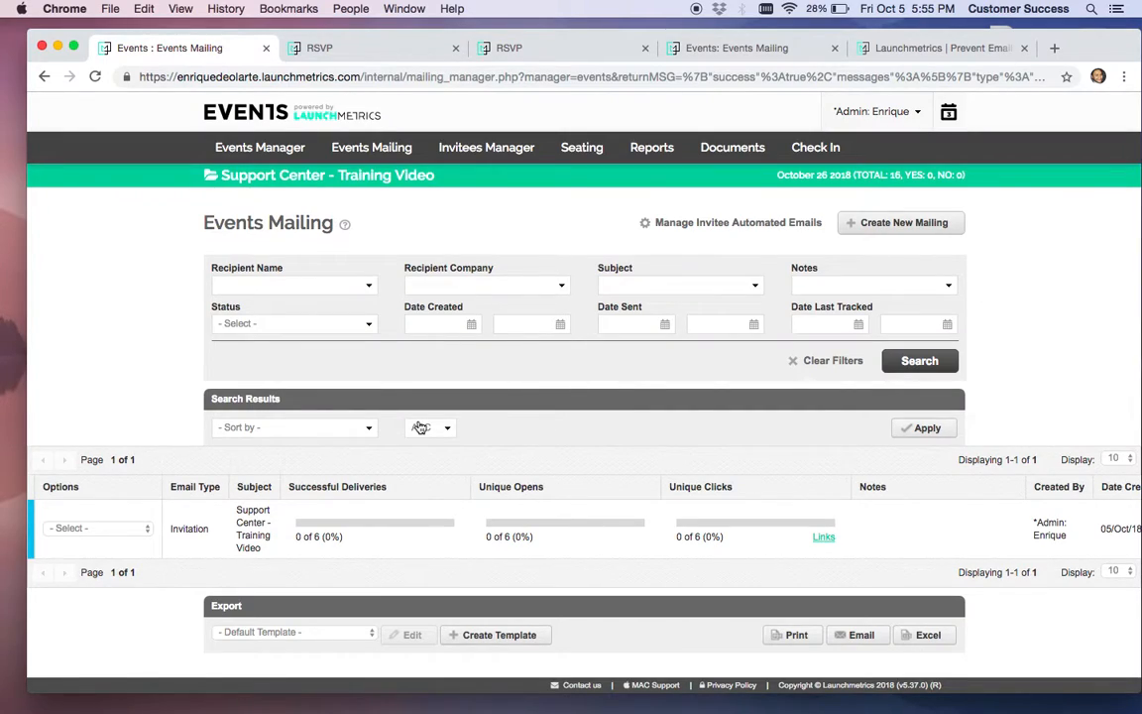
left_click(111, 528)
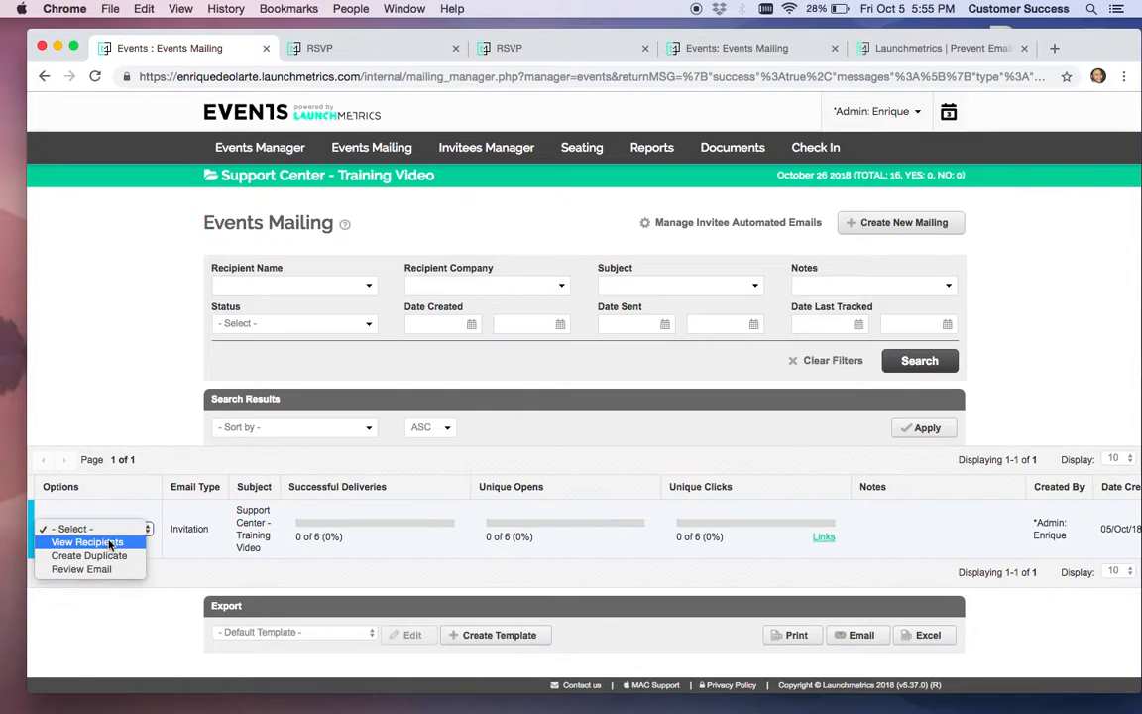
left_click(87, 543)
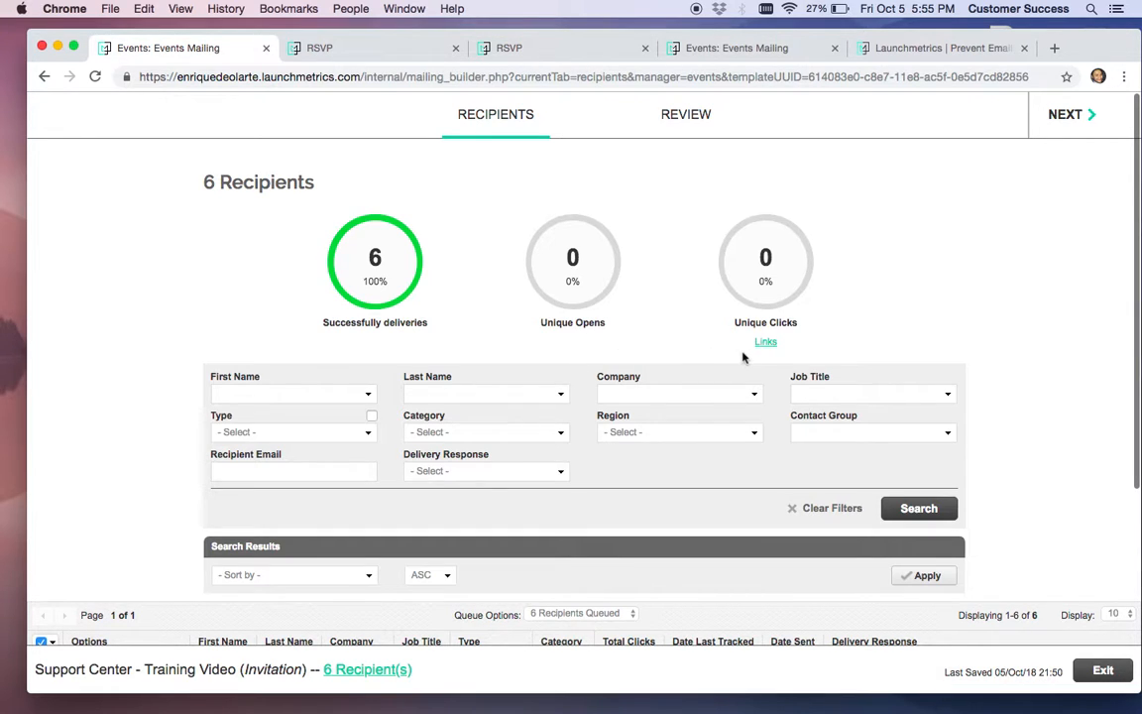
Look over the Delivery Response filter and preview the email sent to the first recipient
scroll(744, 357, "down", 2)
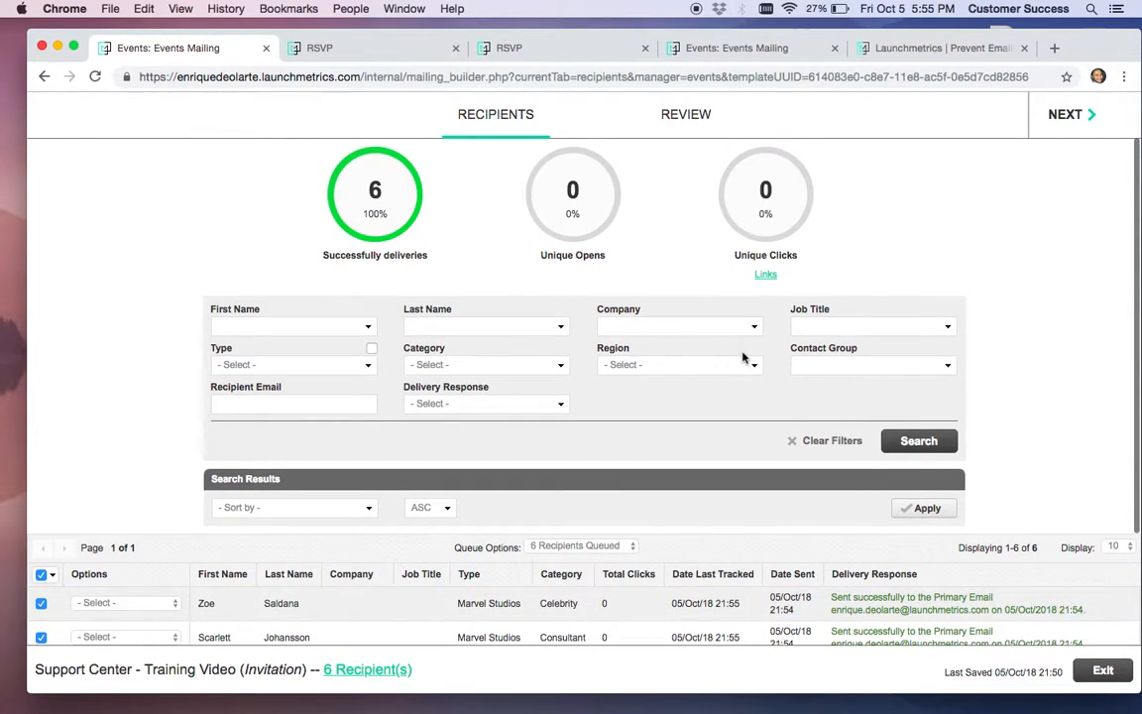
scroll(744, 357, "down", 3)
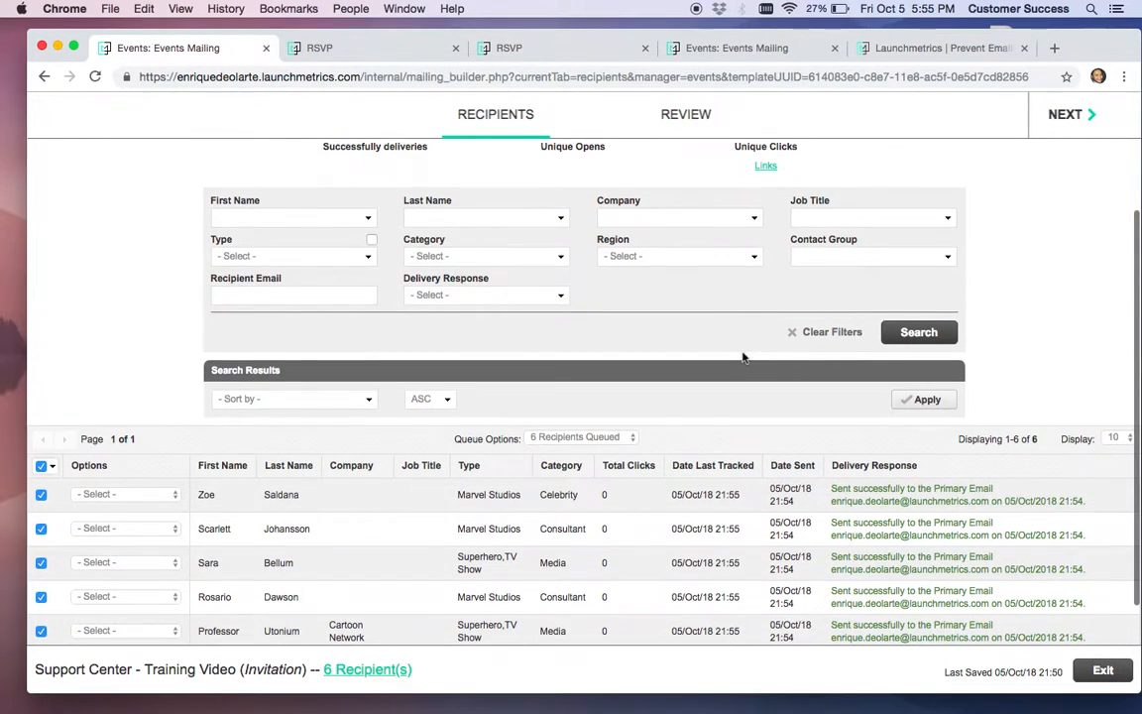
left_click(559, 300)
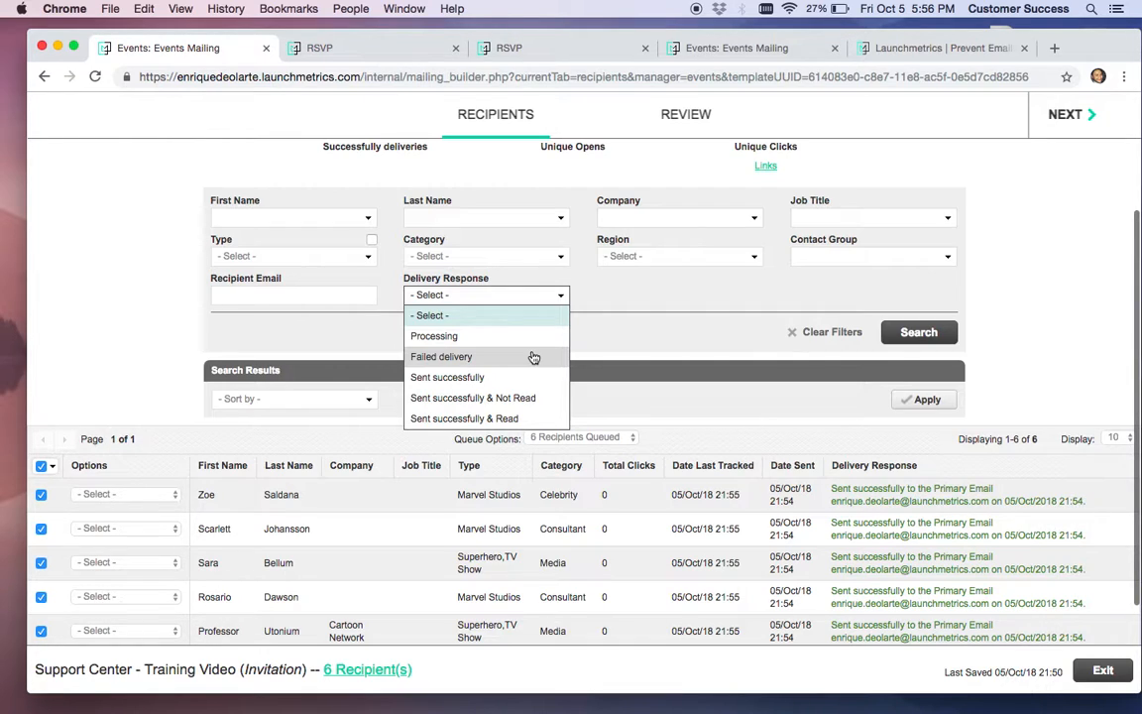
left_click(154, 496)
left_click(134, 522)
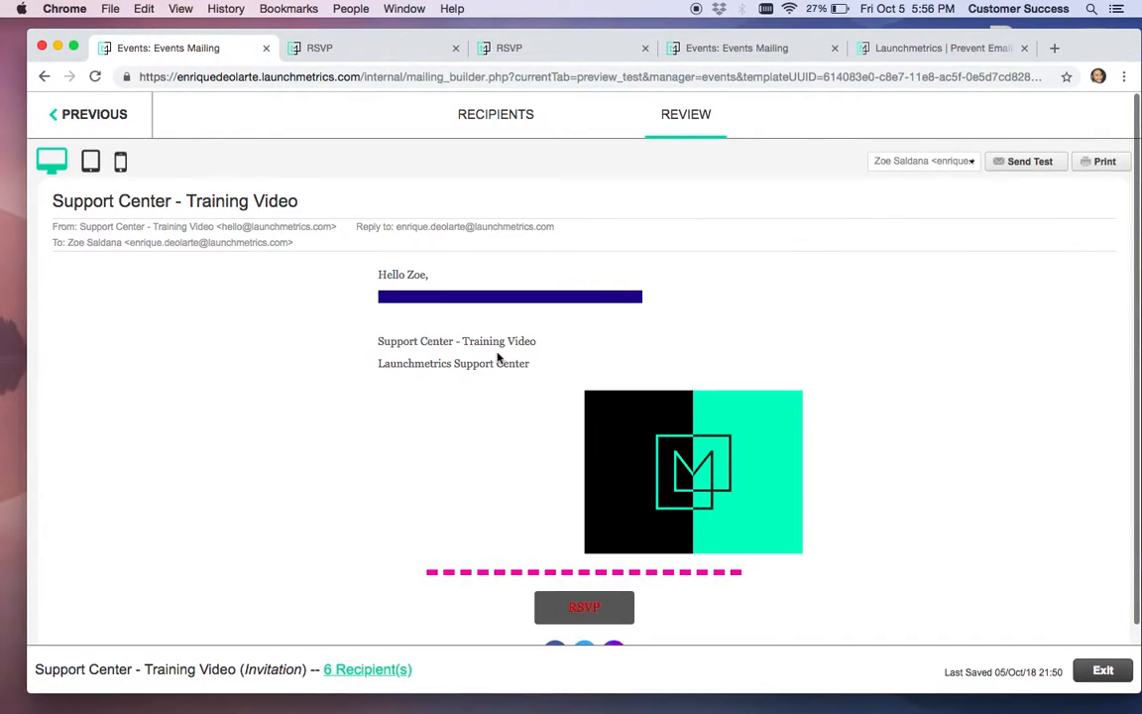
Answer YES on the first invitee's RSVP page from the email, then exit to the mailings list
scroll(570, 380, "down", 3)
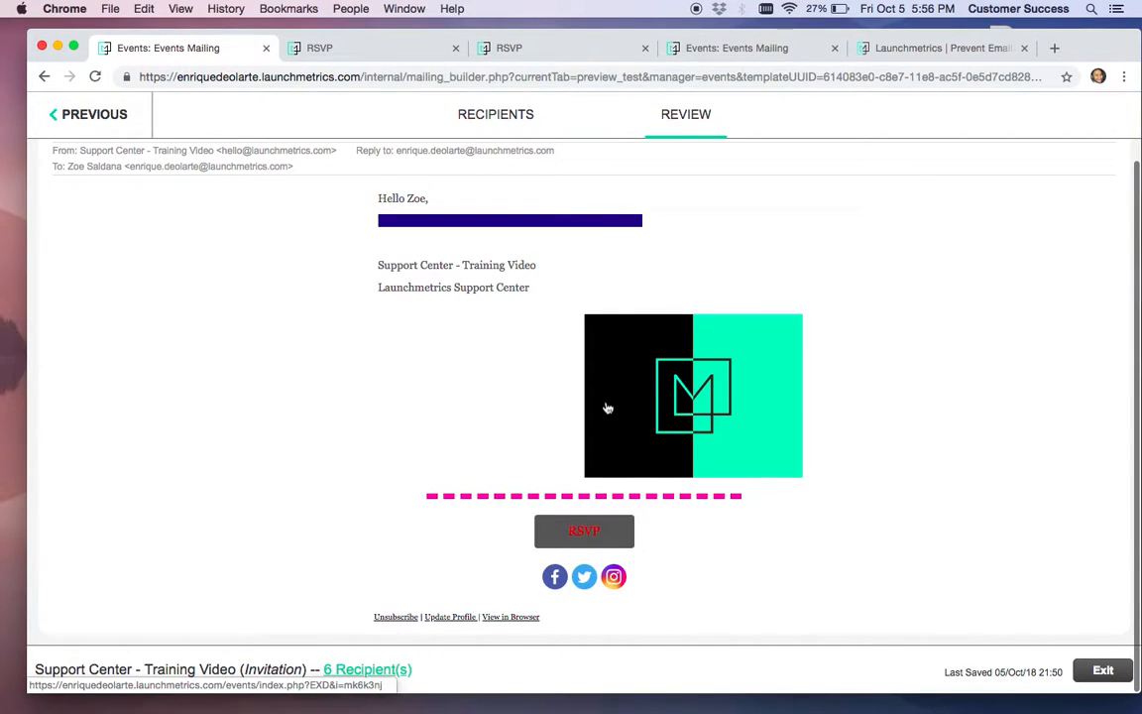
left_click(592, 536)
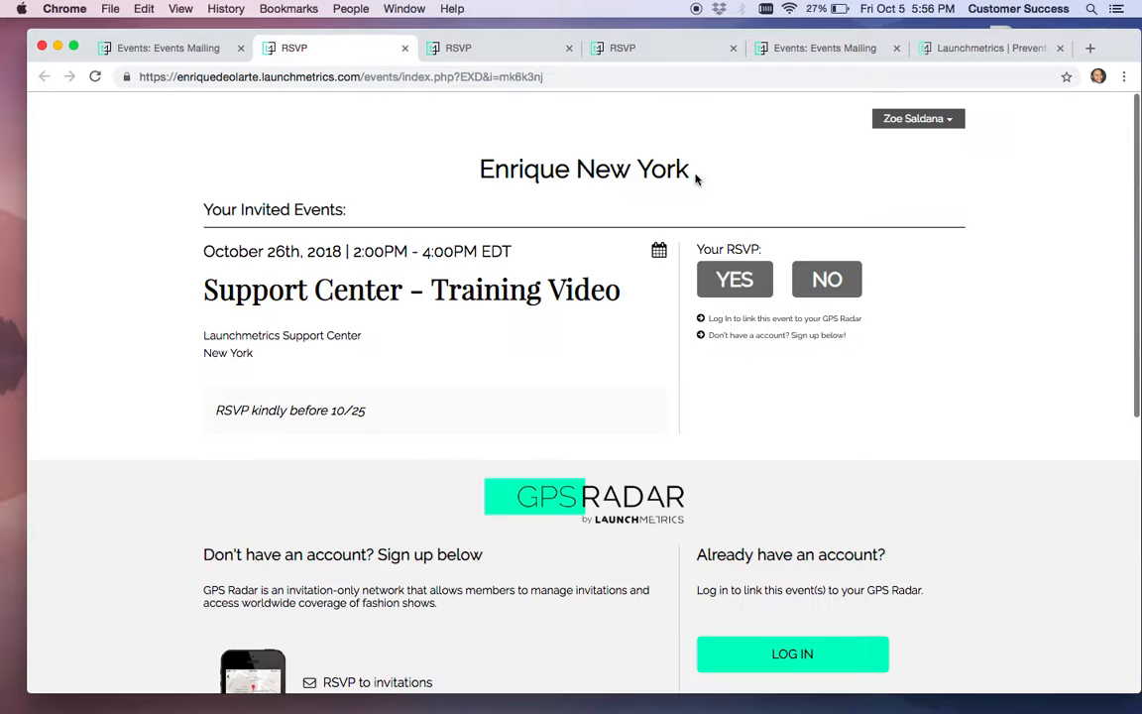
left_click(738, 281)
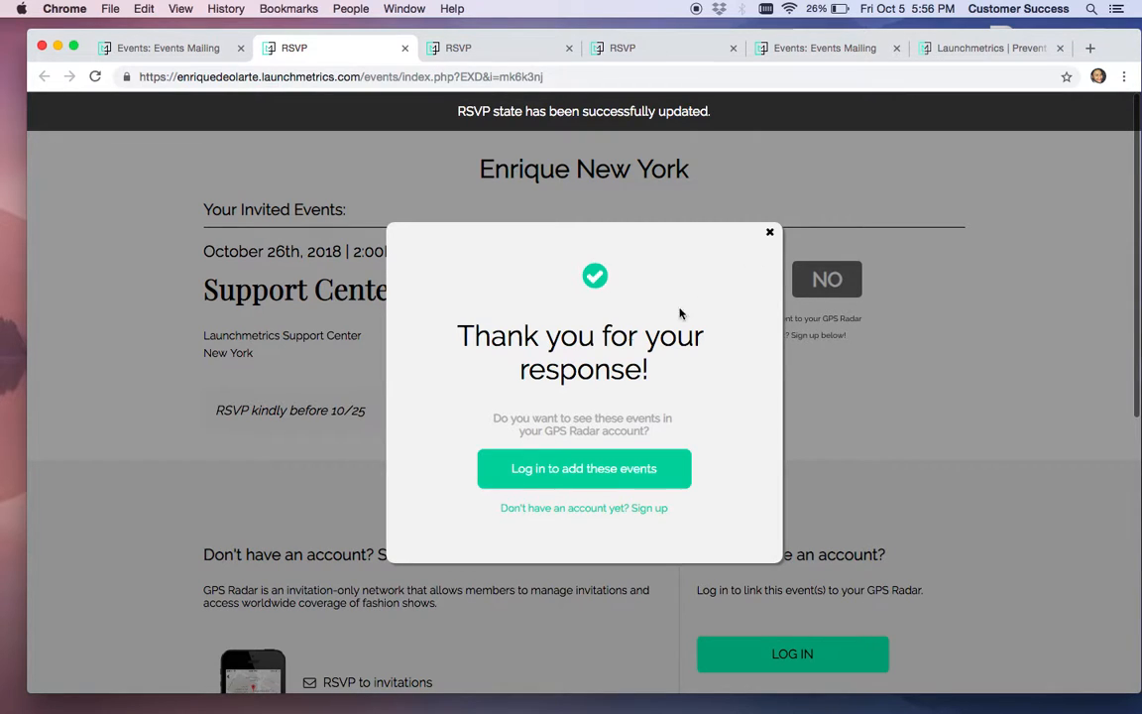
left_click(770, 232)
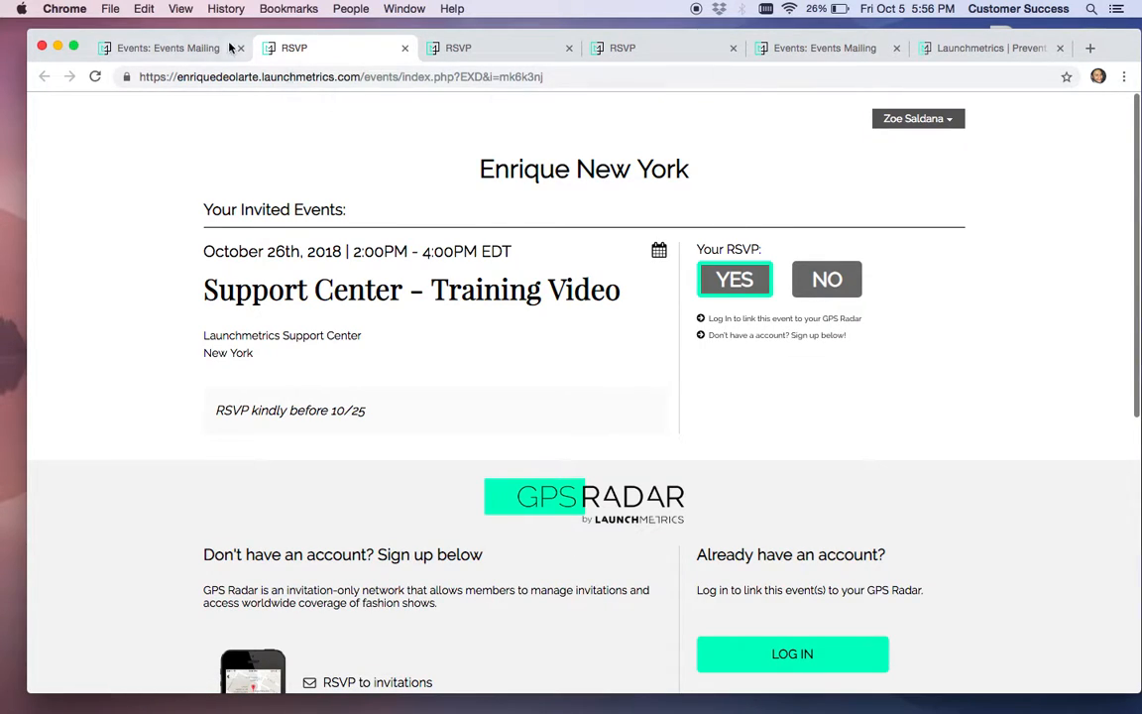
left_click(203, 46)
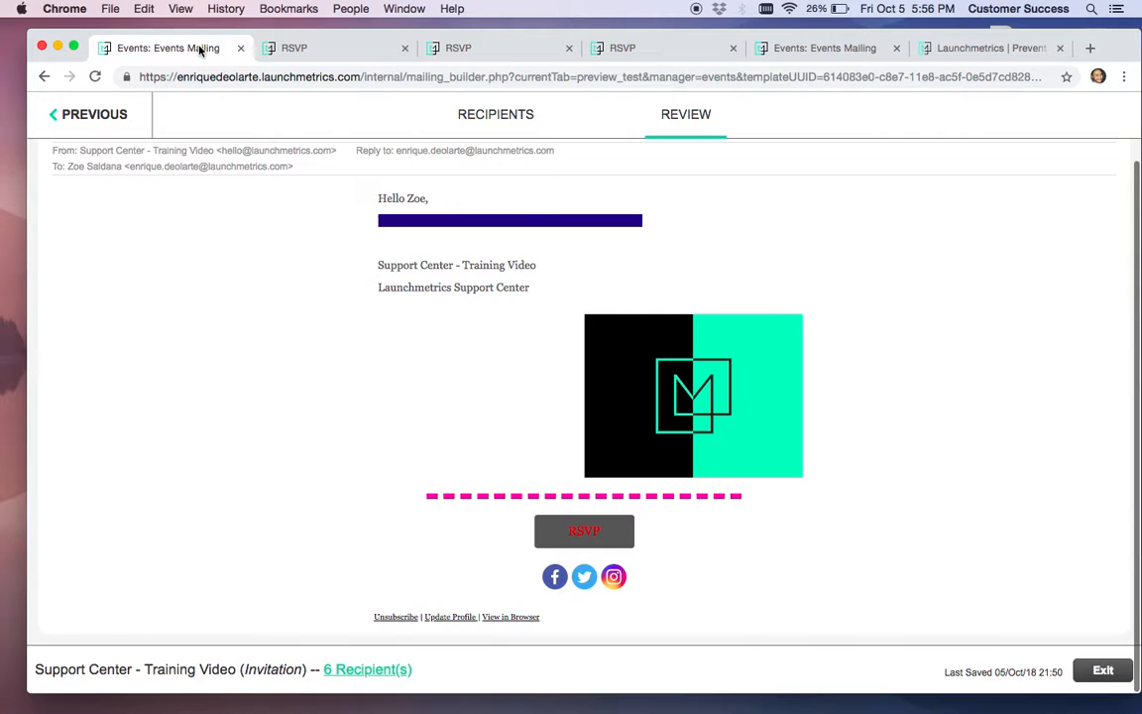
left_click(1103, 670)
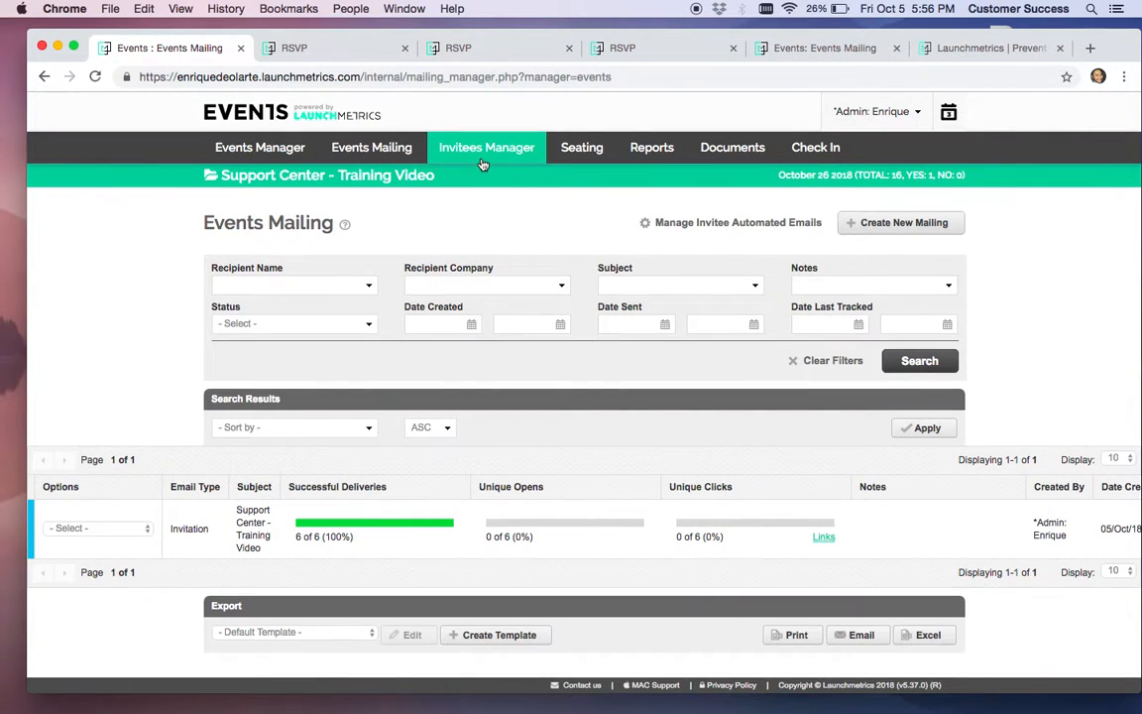
List all 16 event invitees in Invitees Manager and check the first invitee's RSVP history
left_click(486, 149)
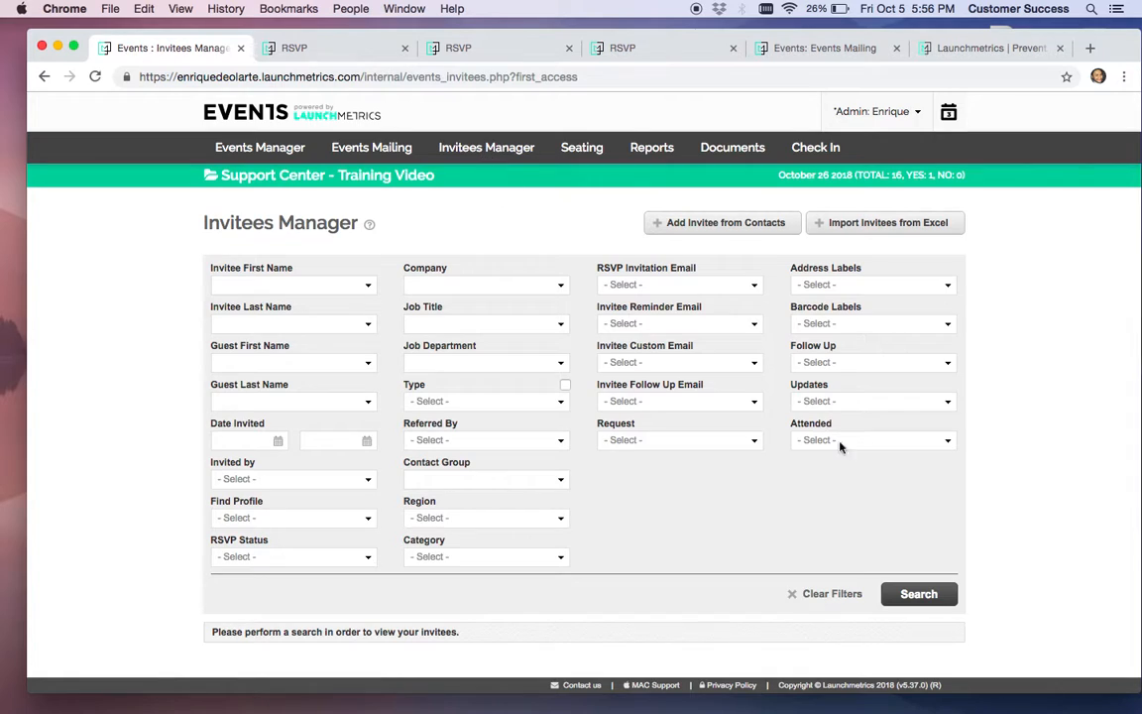
left_click(915, 593)
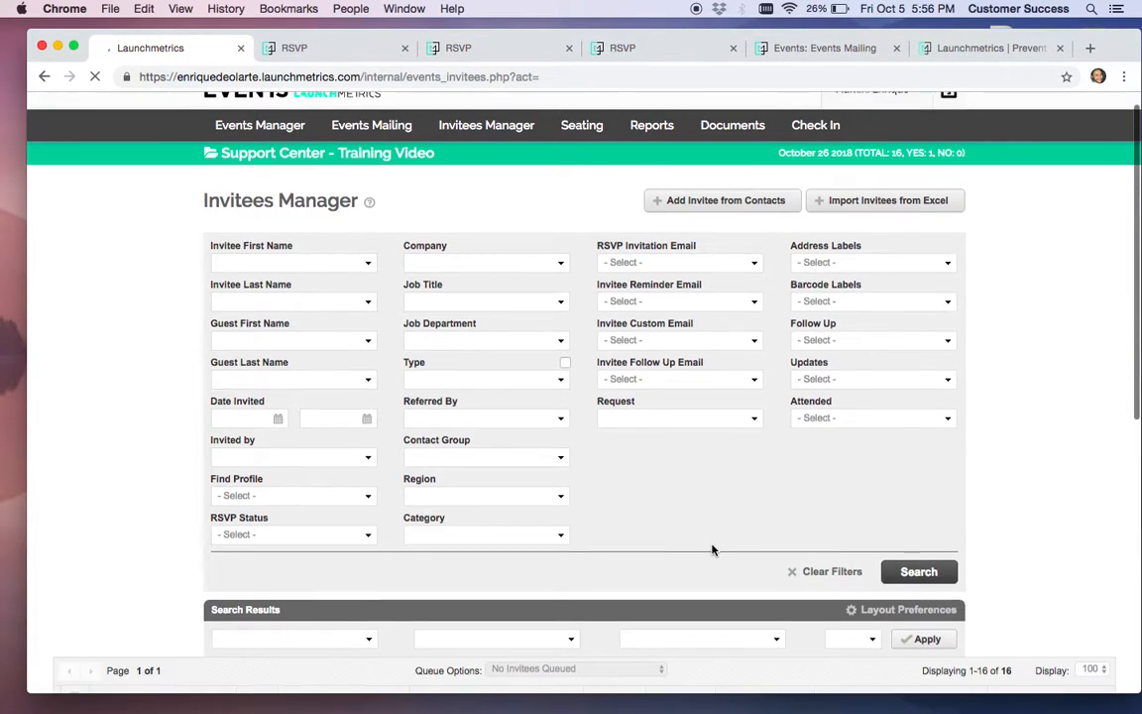
scroll(712, 550, "down", 10)
scroll(712, 551, "up", 5)
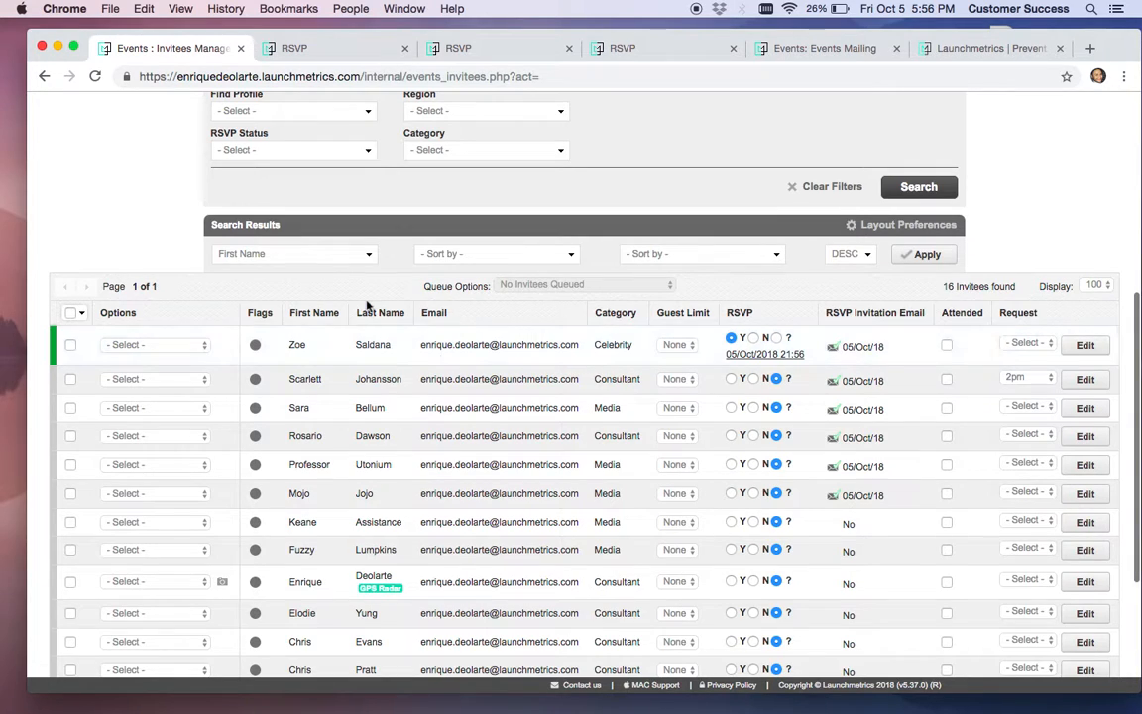
left_click(753, 357)
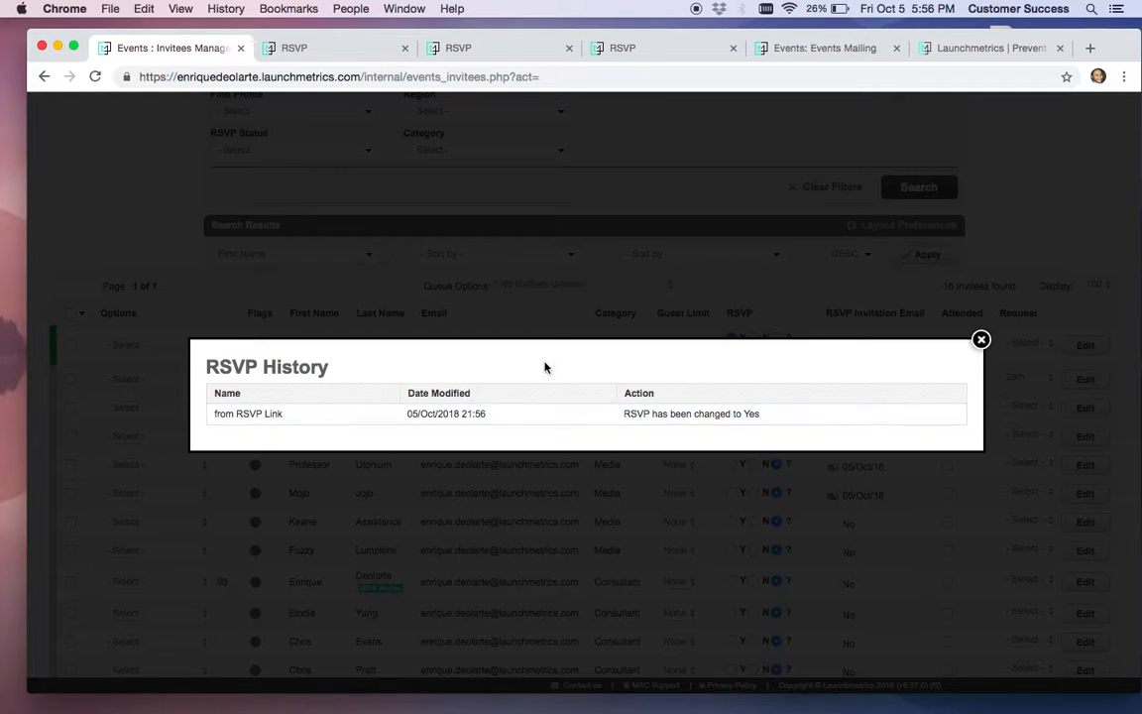
left_click(981, 339)
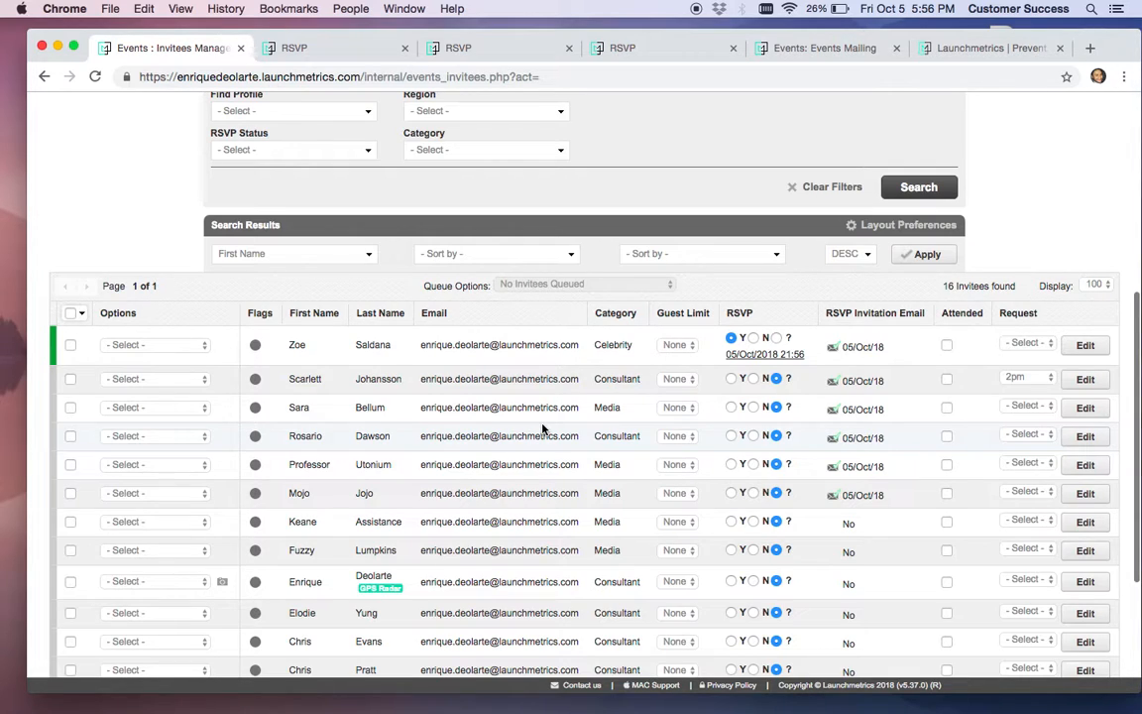
Mark the second and seventh invitees' RSVP as Yes
left_click(732, 379)
scroll(709, 554, "down", 1)
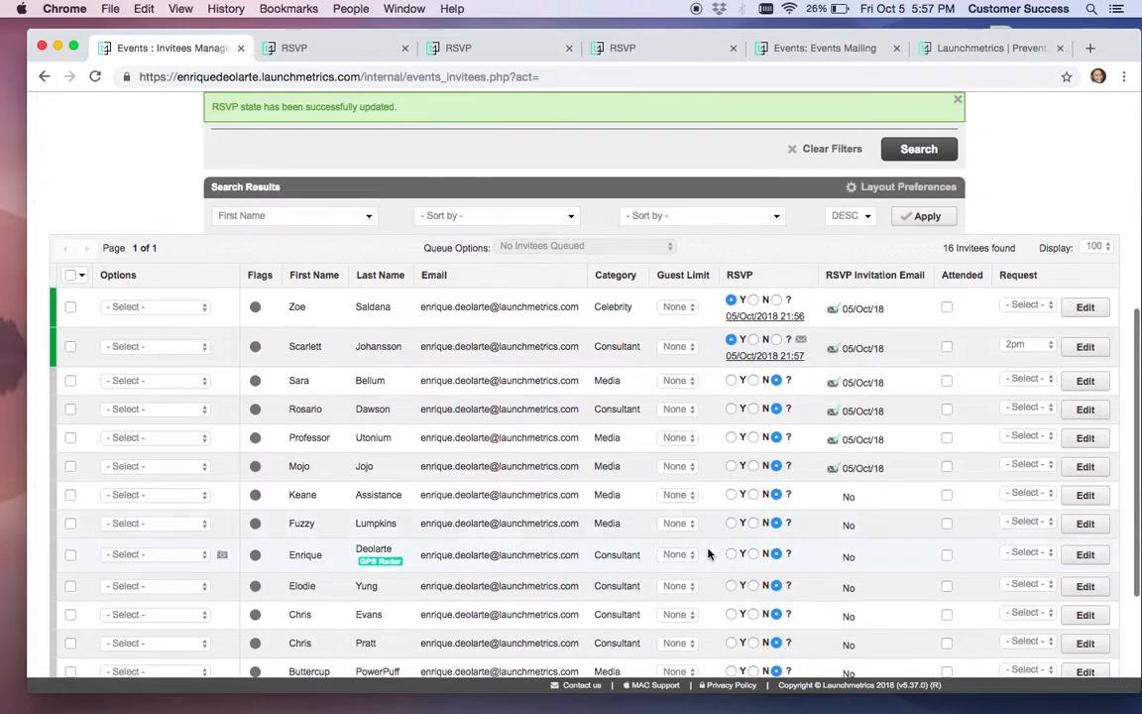
left_click(731, 496)
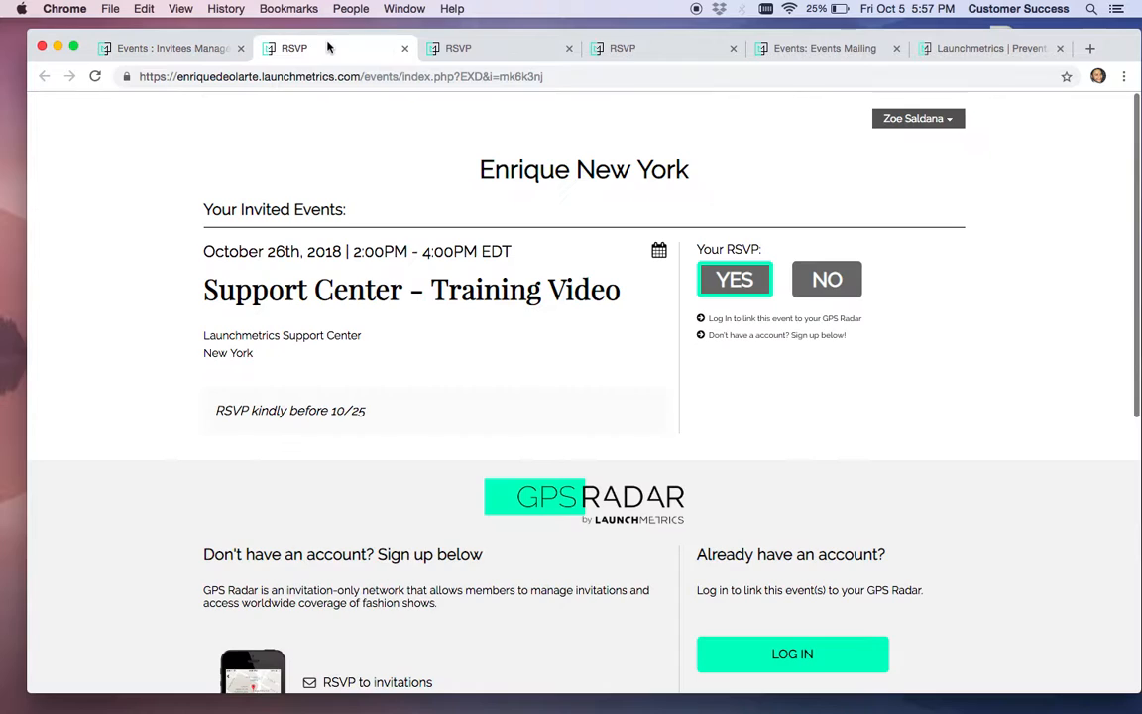
Email the seventh invitee an RSVP confirmation and confirm the send
left_click(297, 48)
left_click(154, 48)
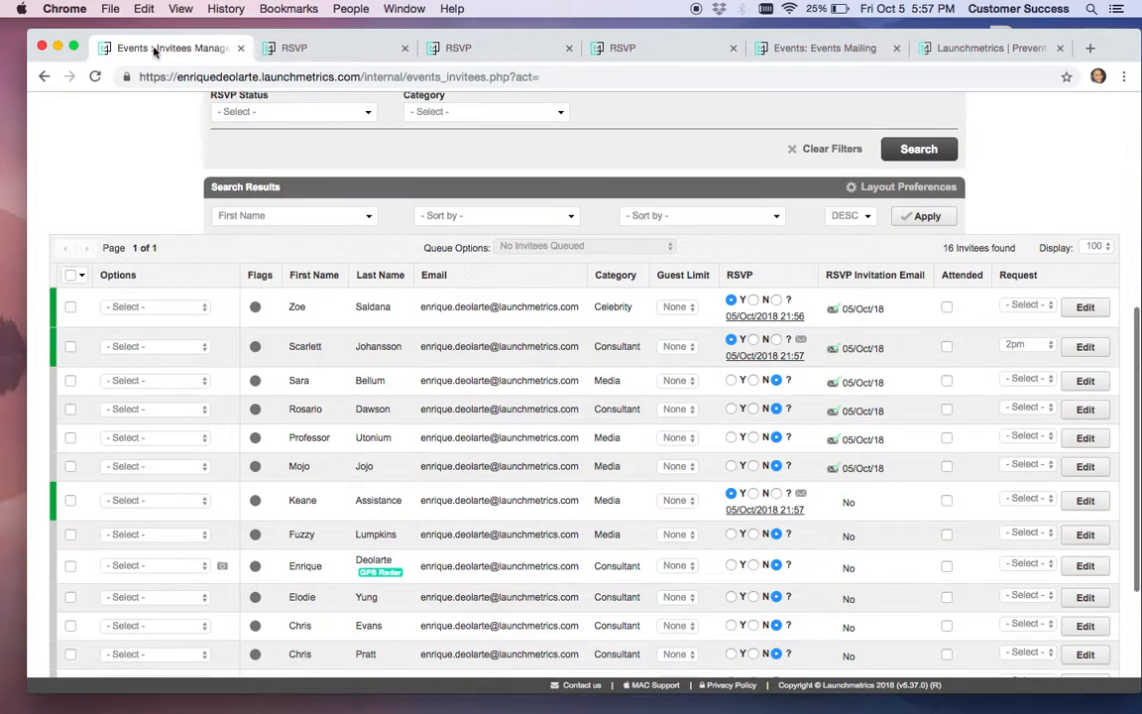
left_click(802, 495)
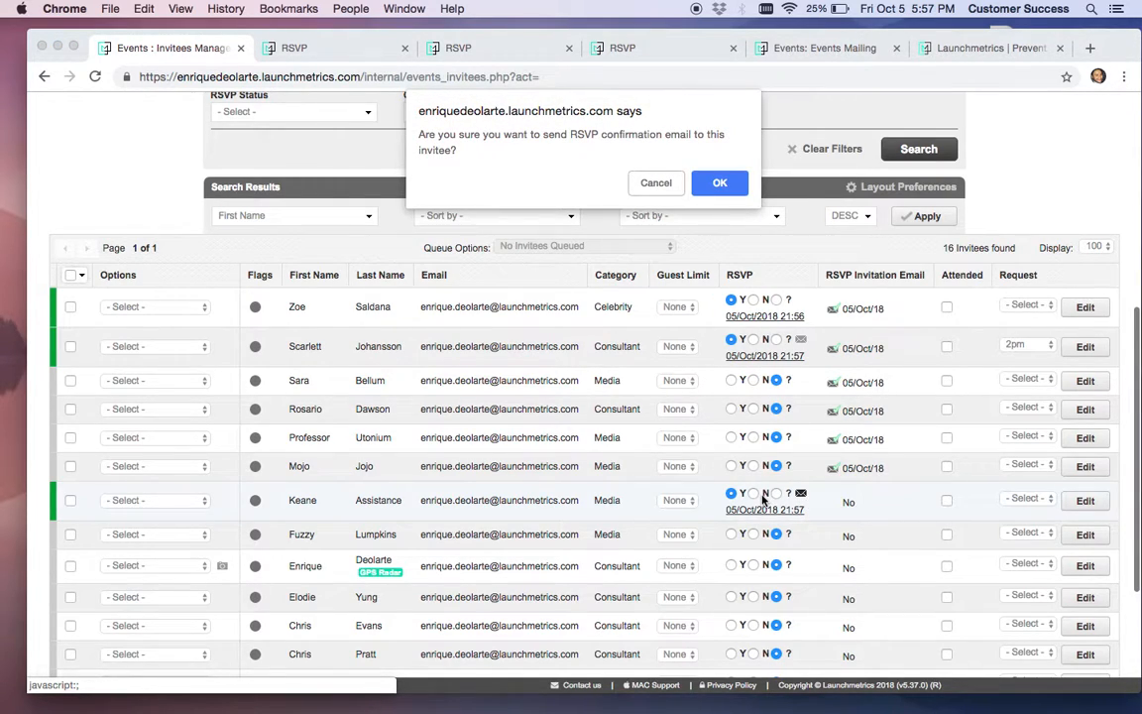
left_click(722, 183)
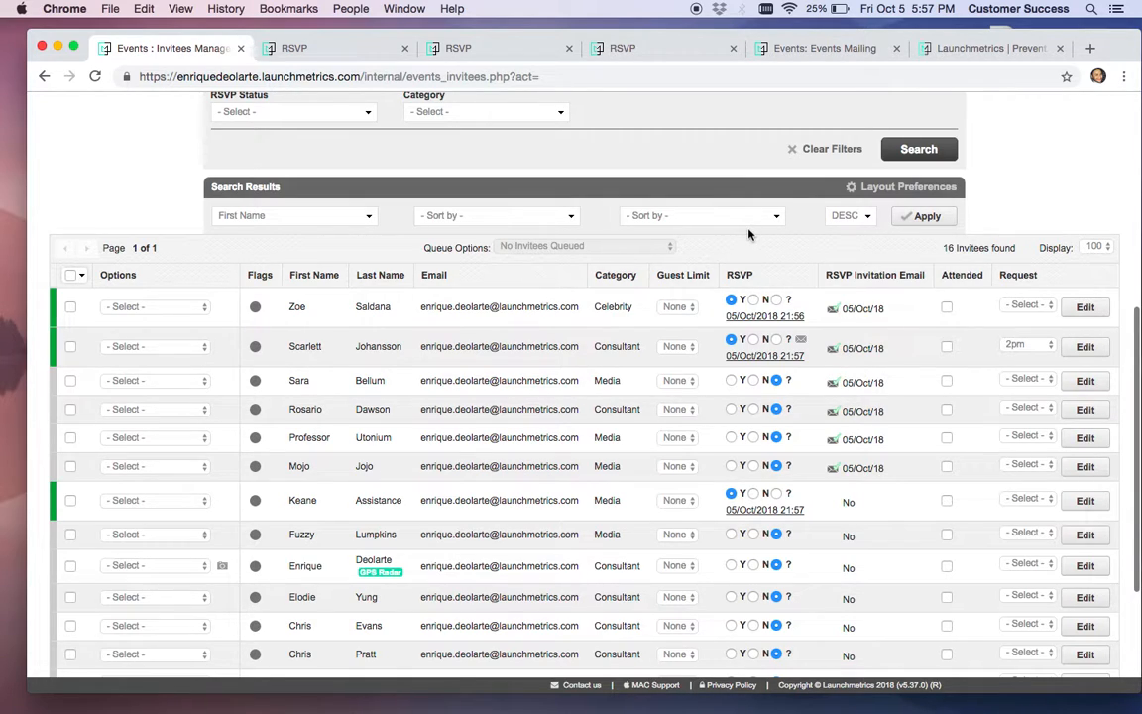
Search the table's Layout Preferences for 'guest' columns, leaving the layout unchanged
left_click(891, 191)
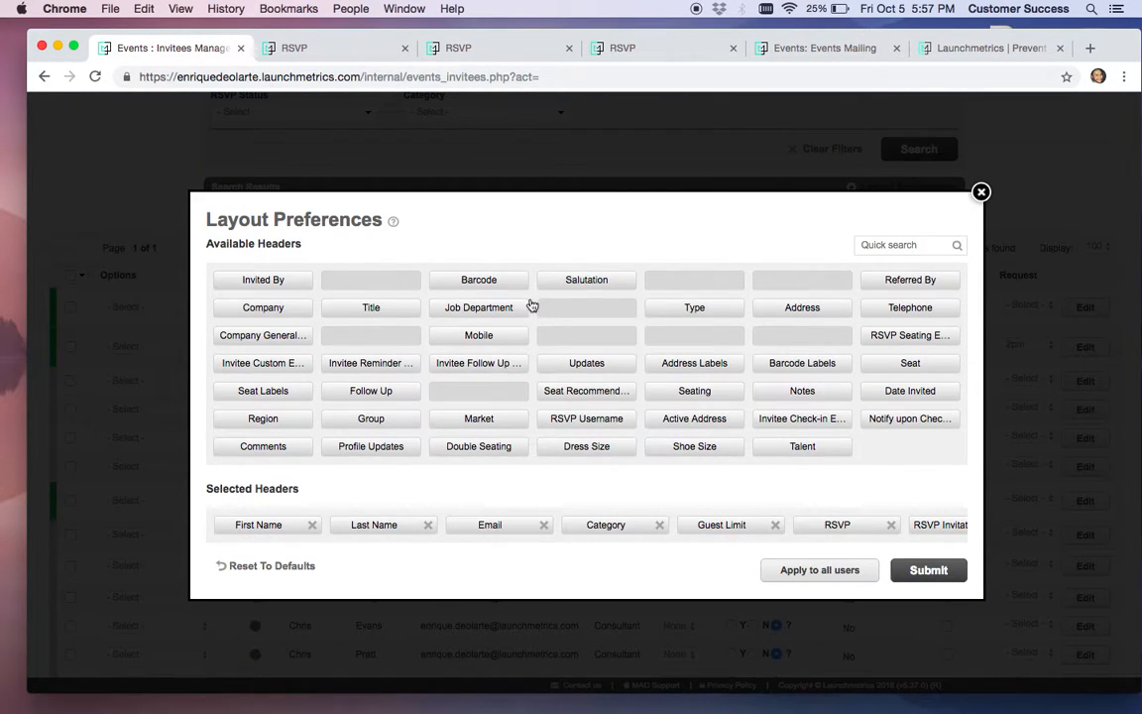
left_click(947, 244)
type("guest")
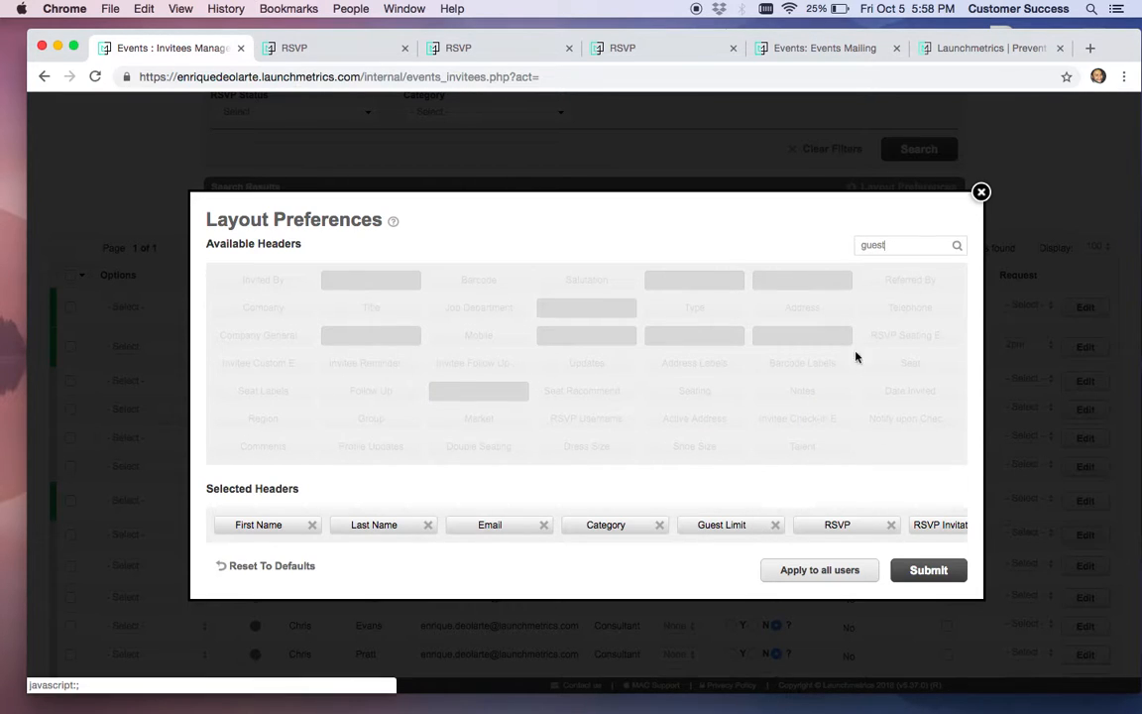
left_click(980, 191)
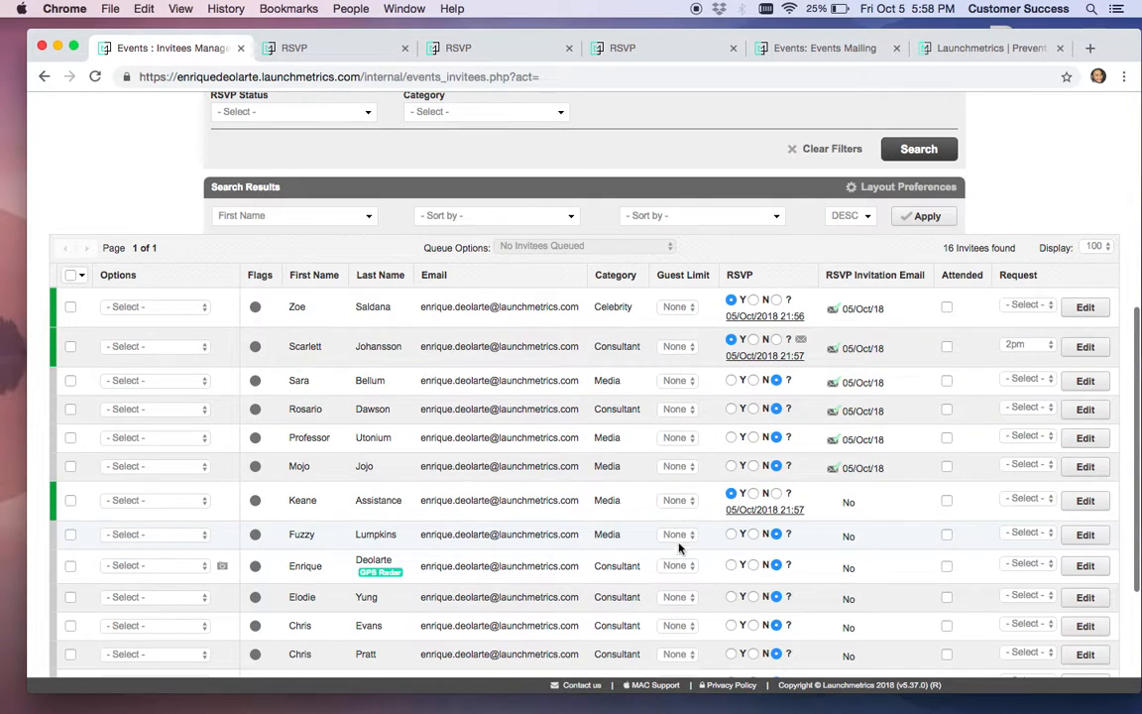
Set the first invitee's Guest Limit to 1 and return to their RSVP page
scroll(683, 540, "down", 1)
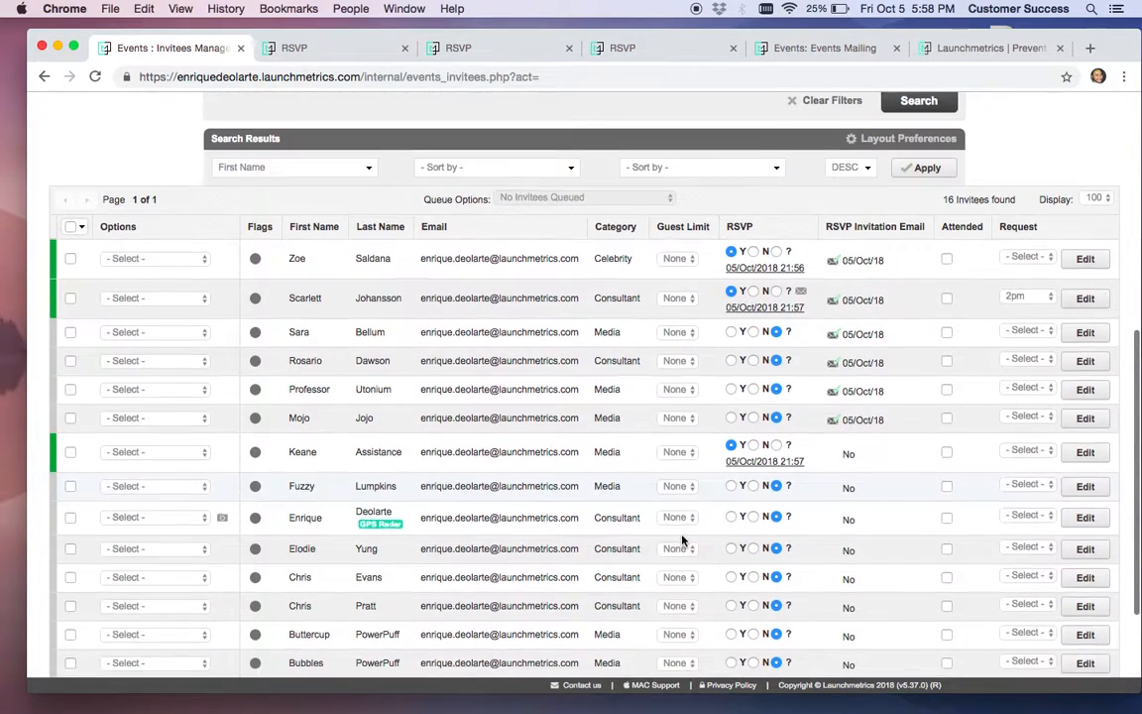
left_click(686, 263)
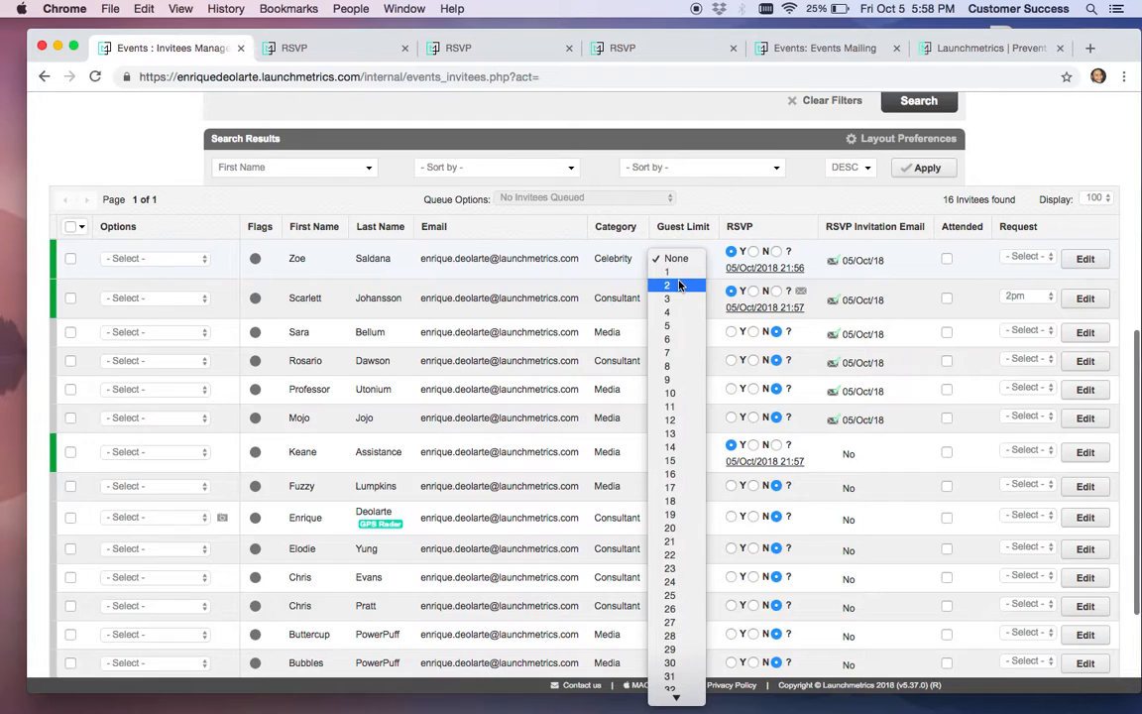
left_click(679, 274)
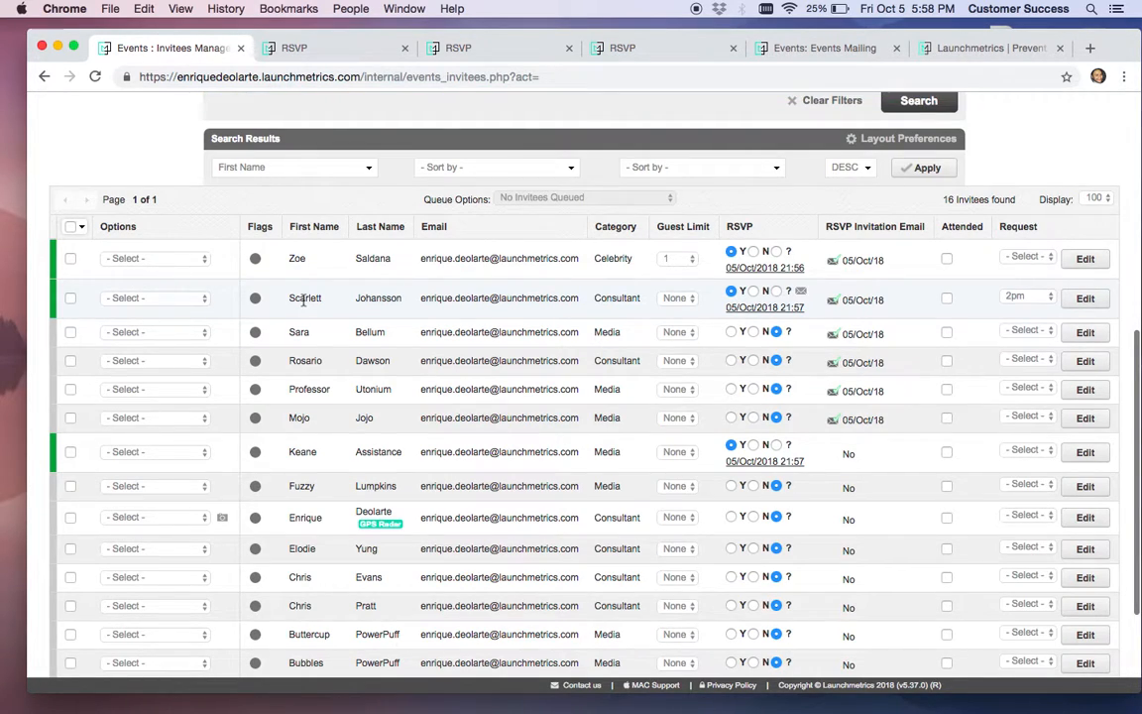
left_click(313, 58)
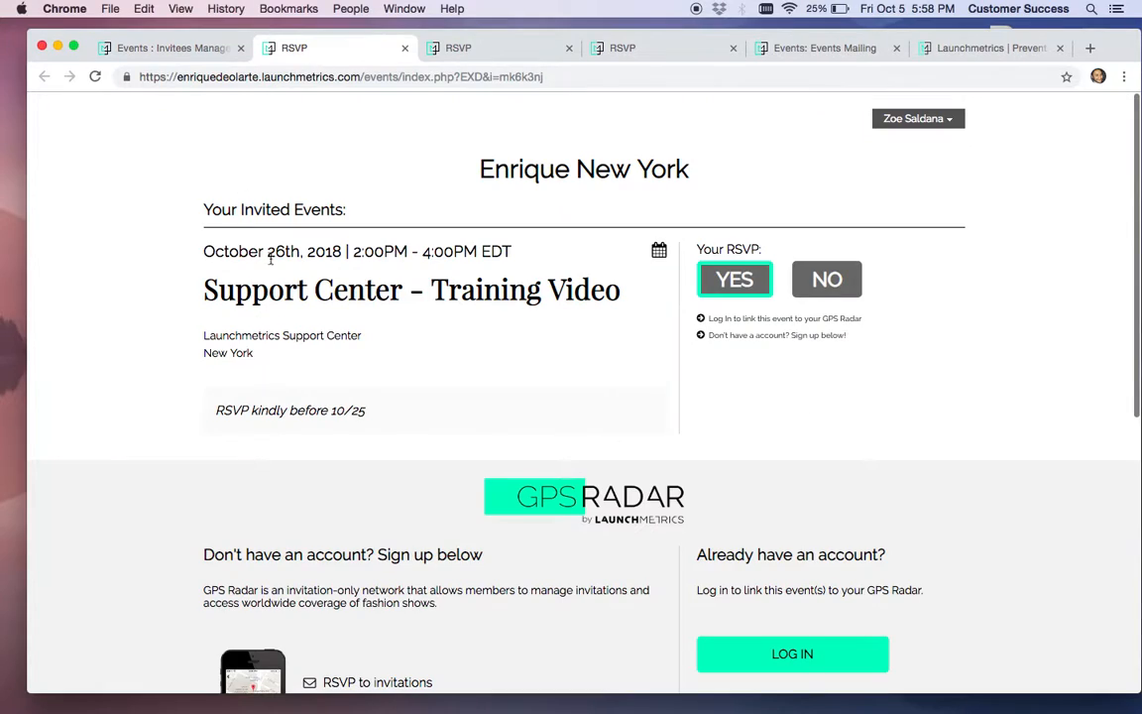
Add one guest to the invitee's RSVP, entering the guest's last name and submitting
left_click(95, 79)
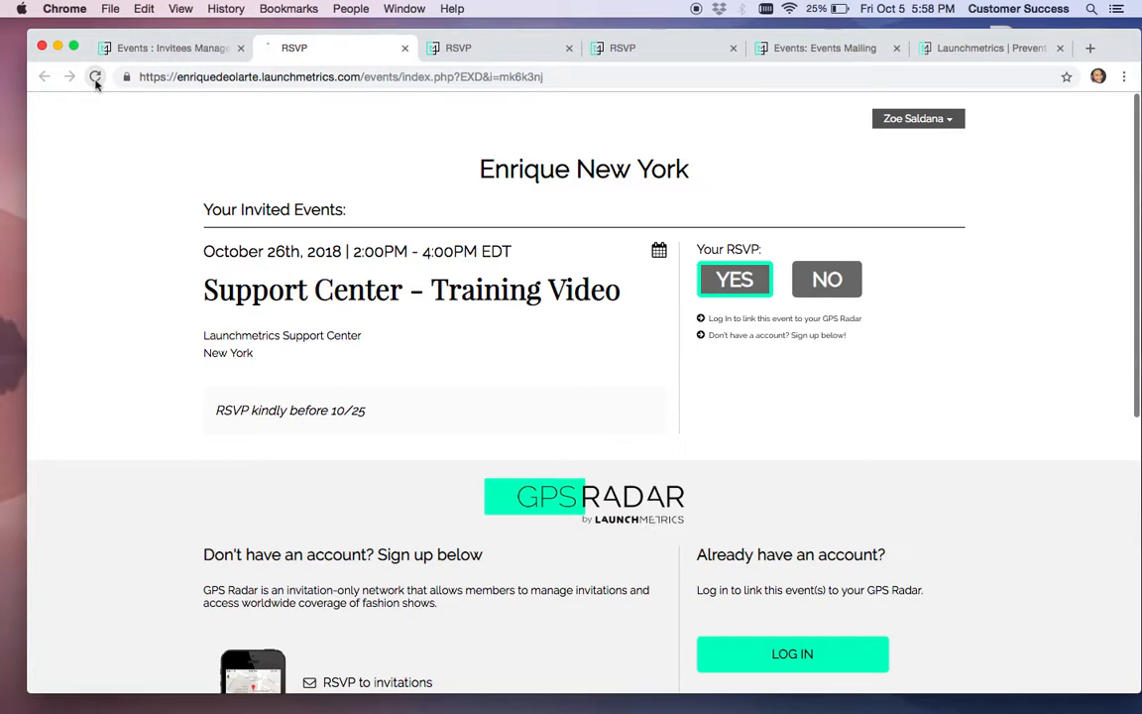
left_click(959, 363)
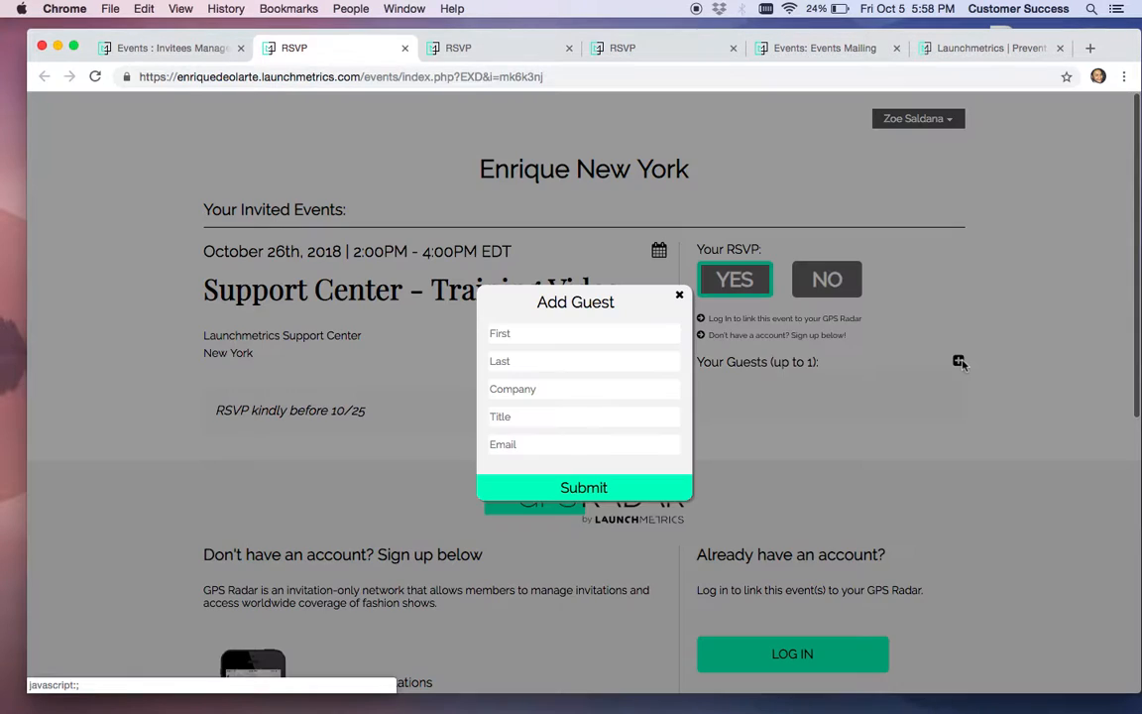
left_click(563, 333)
left_click(549, 359)
left_click(543, 360)
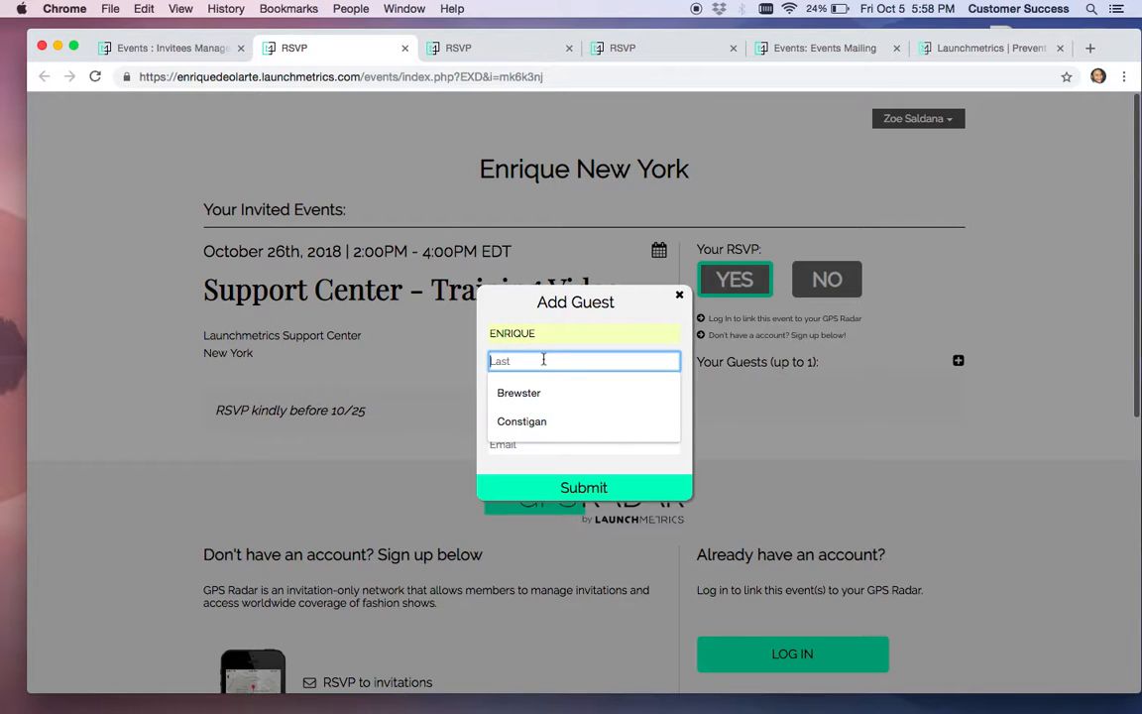
type("Johnson")
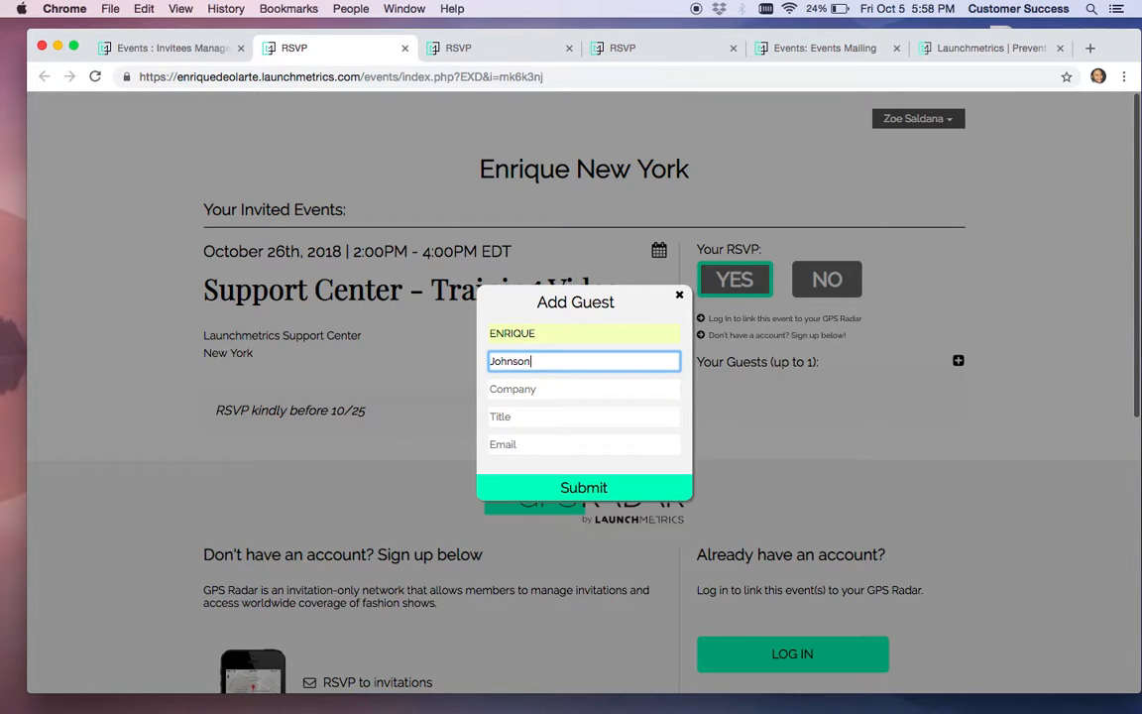
left_click(552, 487)
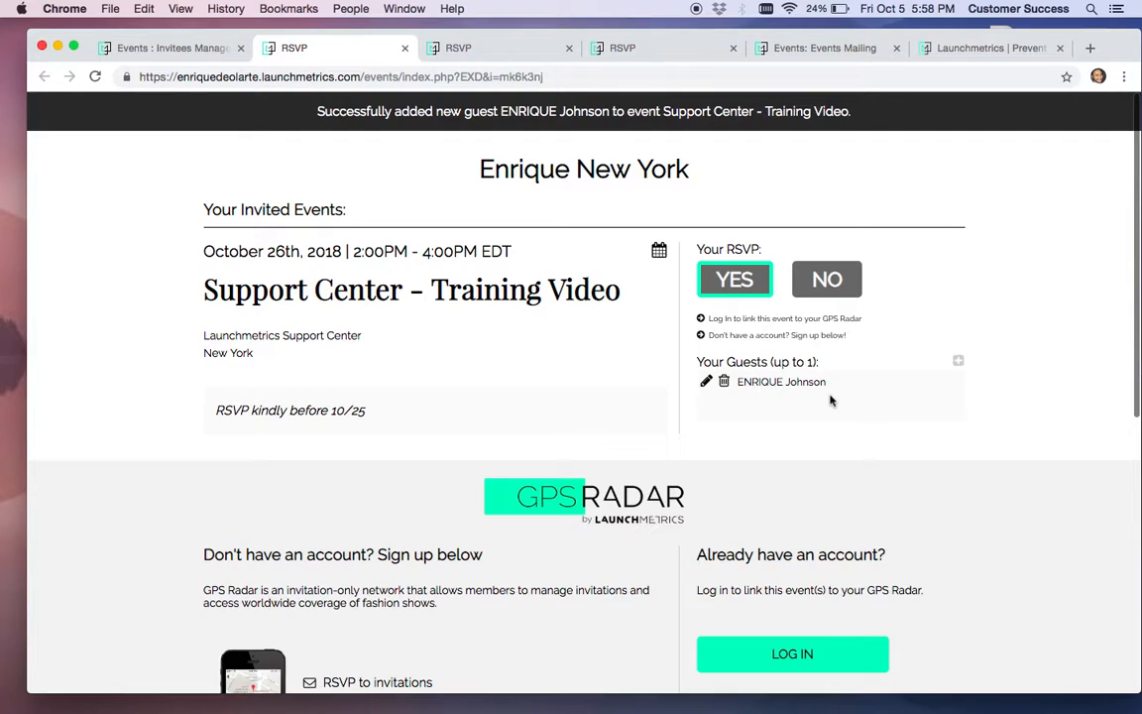
left_click(497, 50)
Refresh the invitees list and view the new guest's RSVP history
left_click(203, 48)
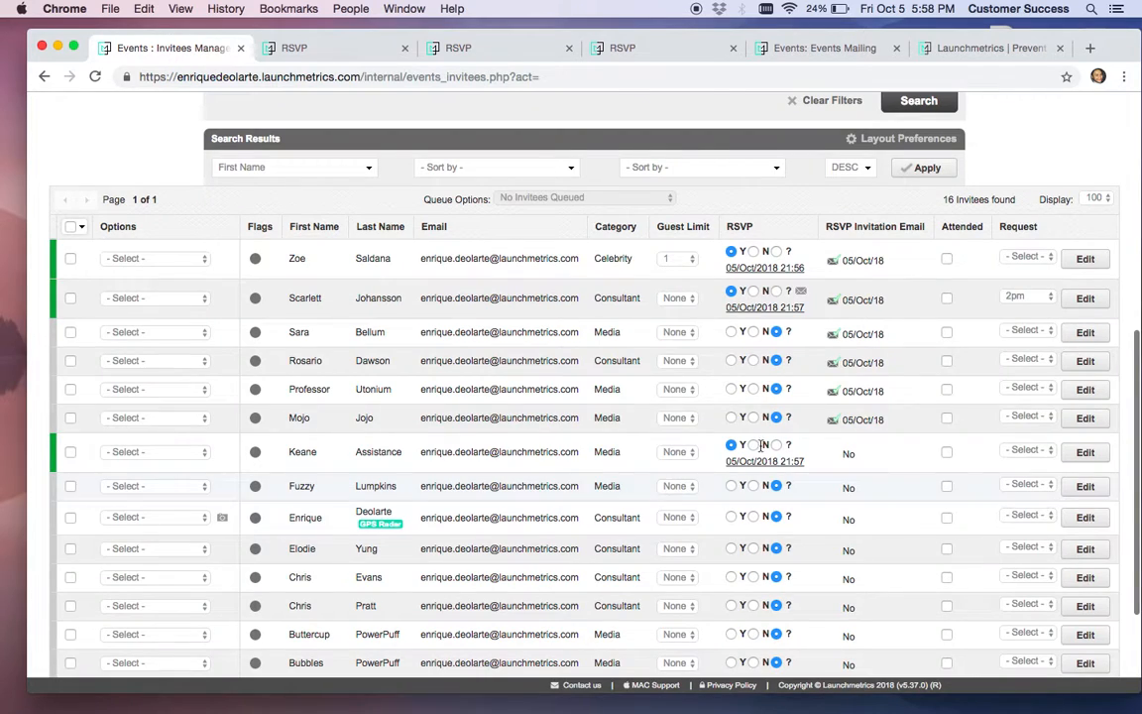
left_click(921, 169)
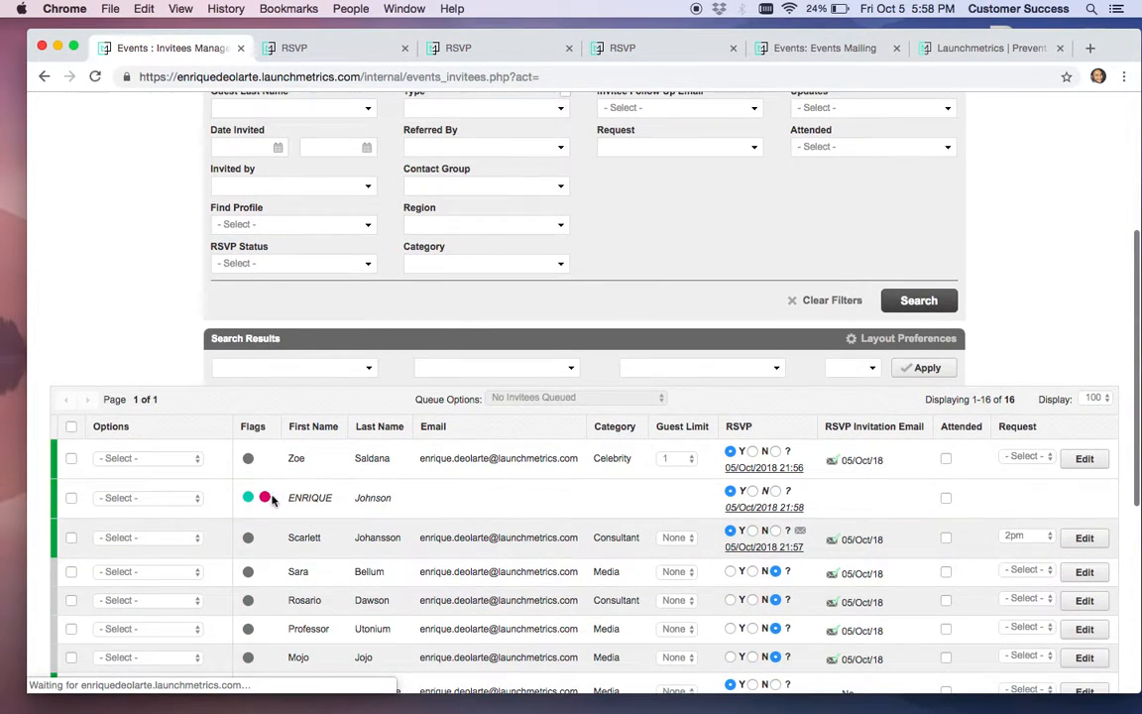
left_click(756, 508)
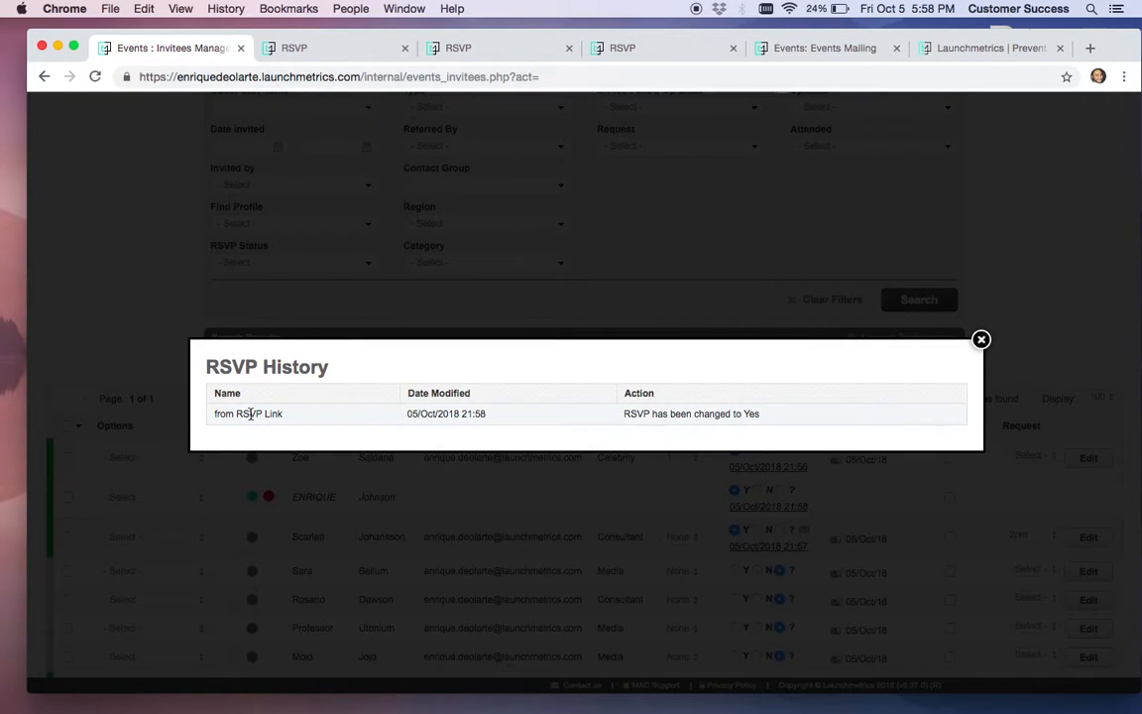
left_click(981, 339)
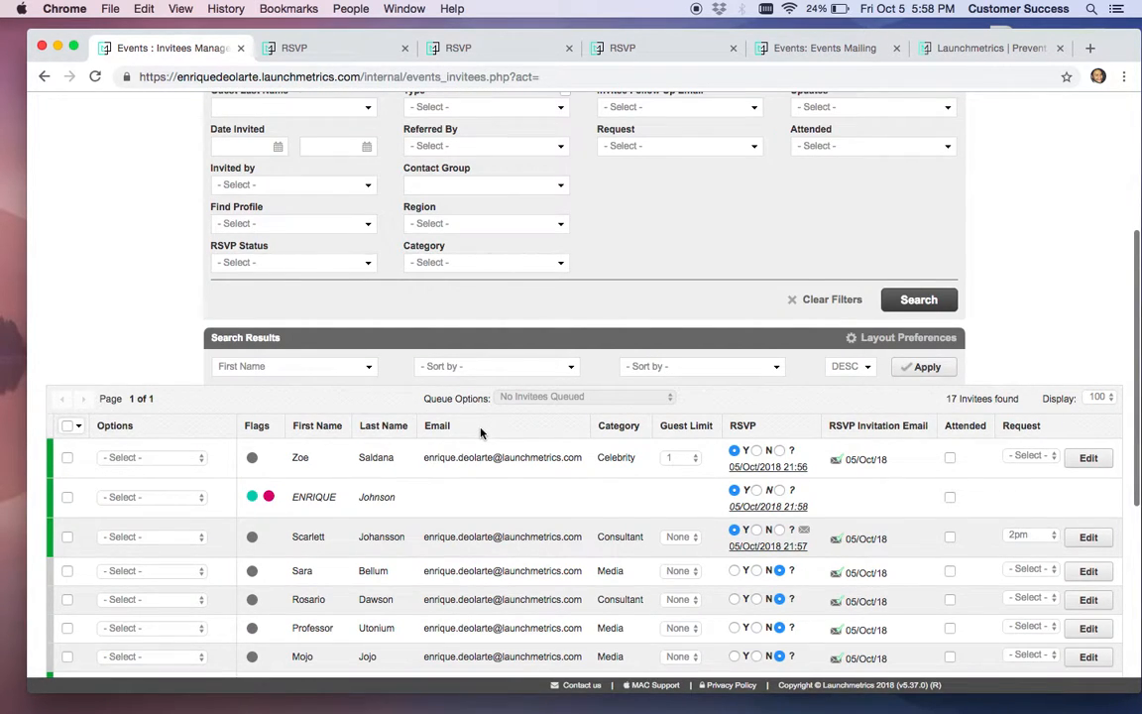
Review the RSVP Invitation Email status column across the 17 invitees
scroll(480, 432, "down", 5)
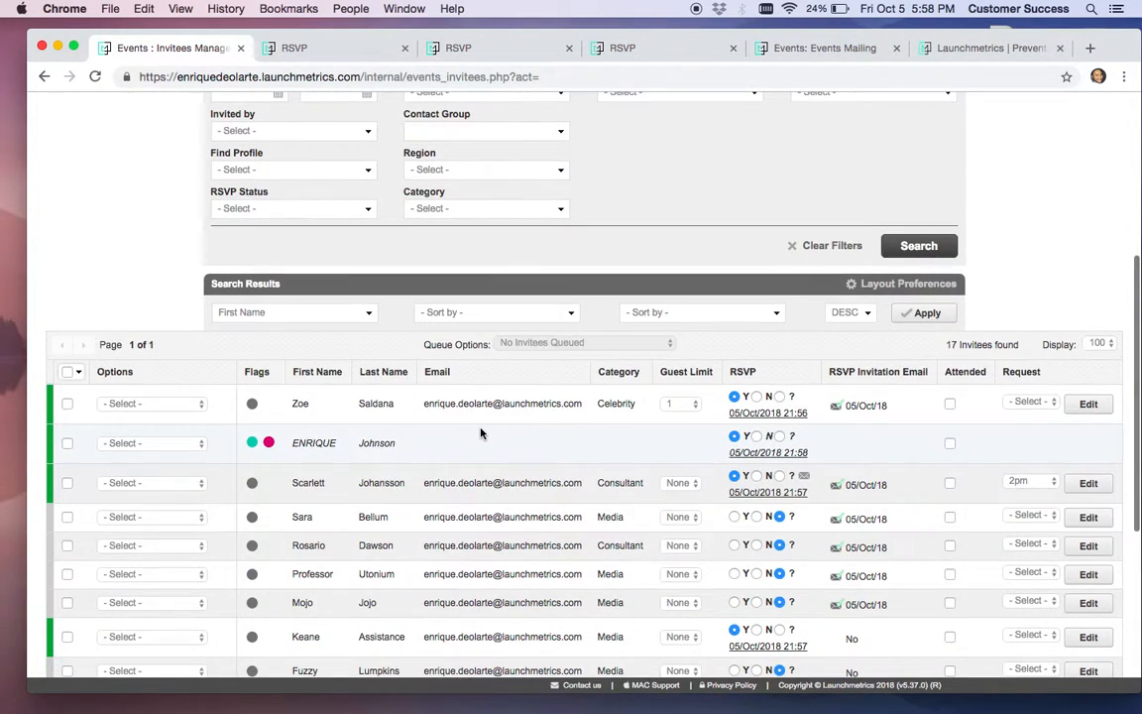
scroll(481, 432, "up", 4)
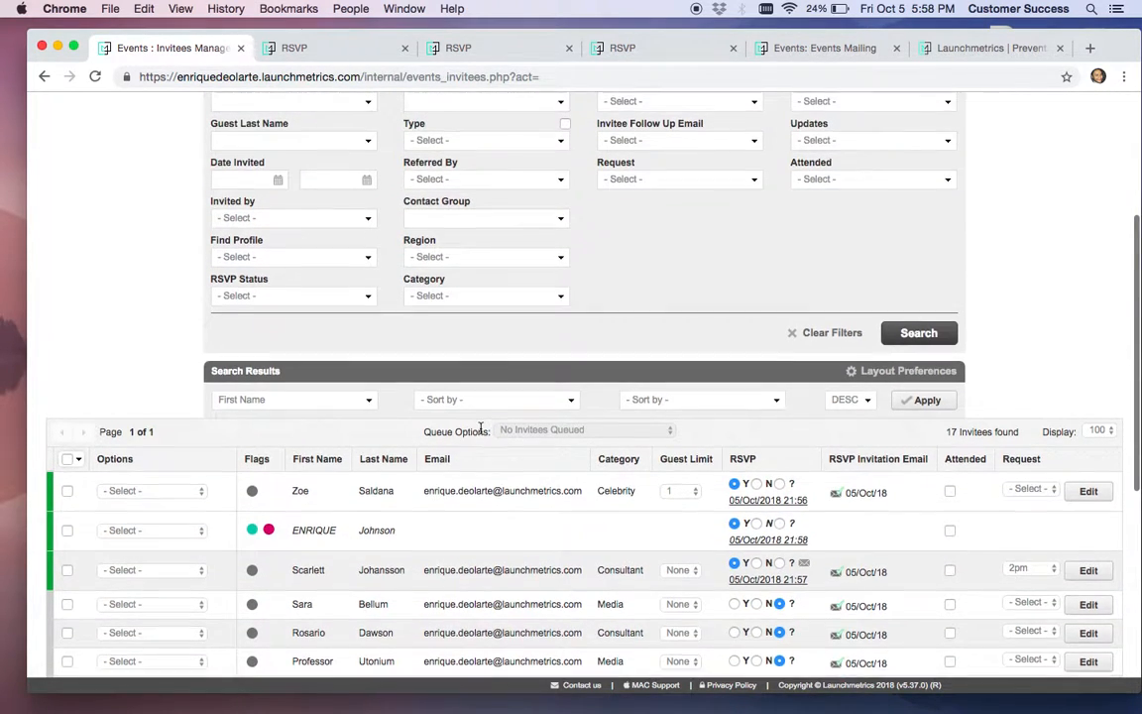
scroll(481, 432, "up", 2)
scroll(809, 469, "down", 3)
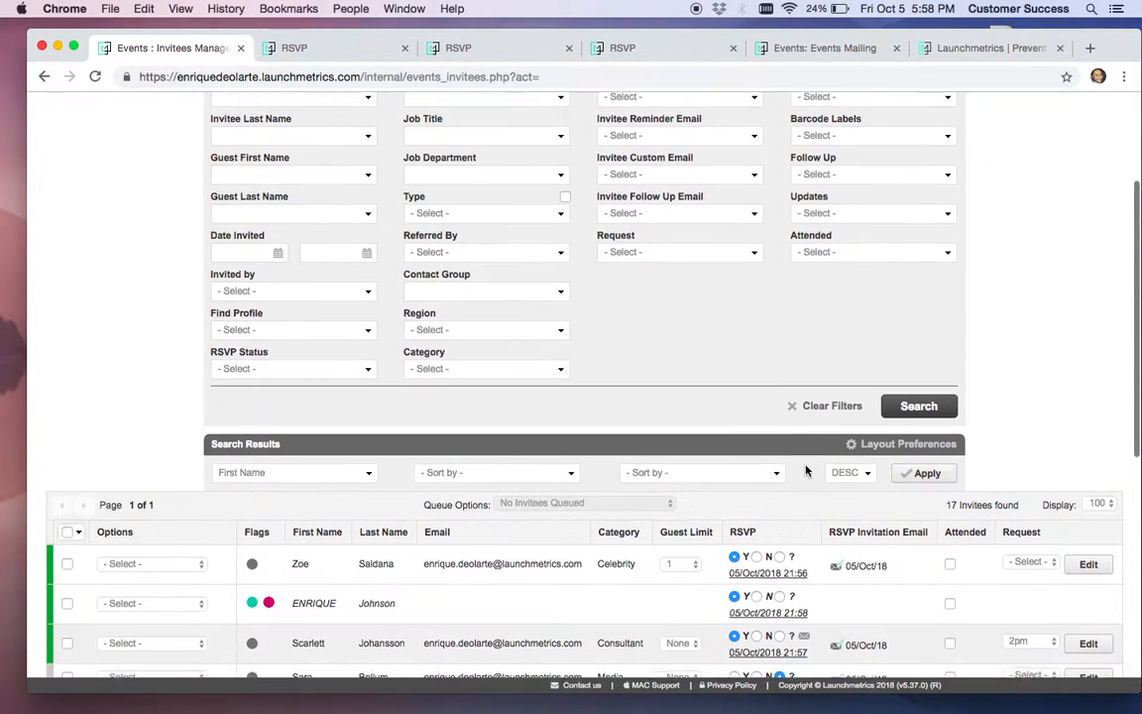
scroll(843, 427, "down", 2)
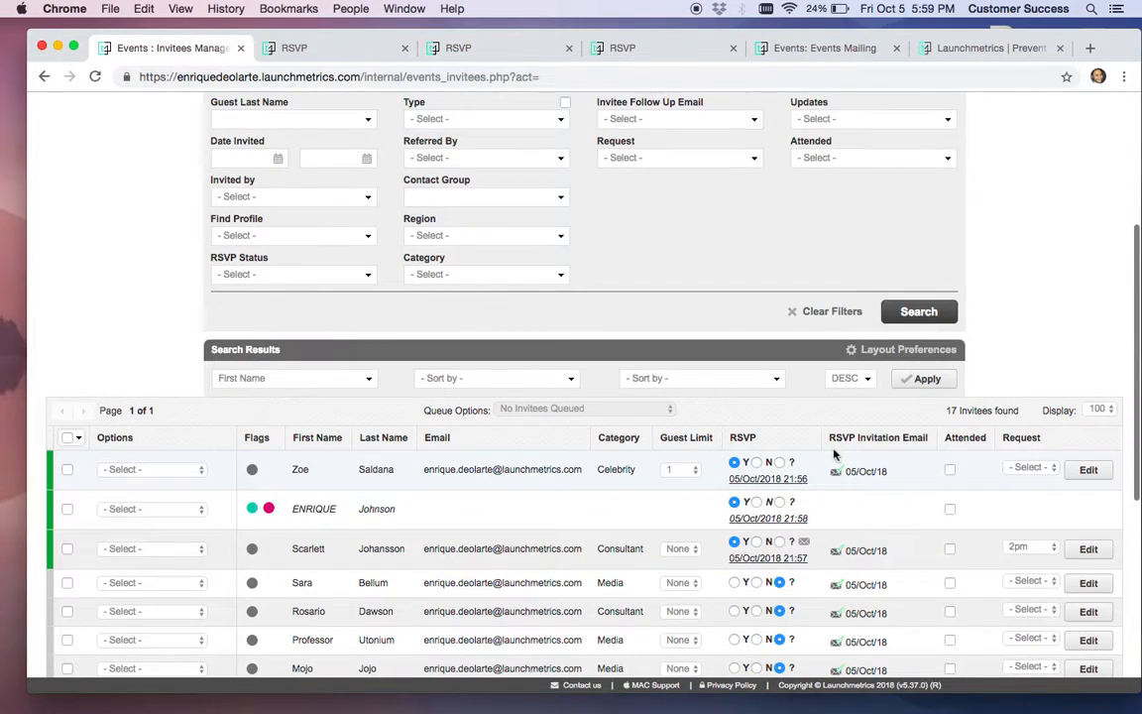
left_click_drag(830, 441, 928, 445)
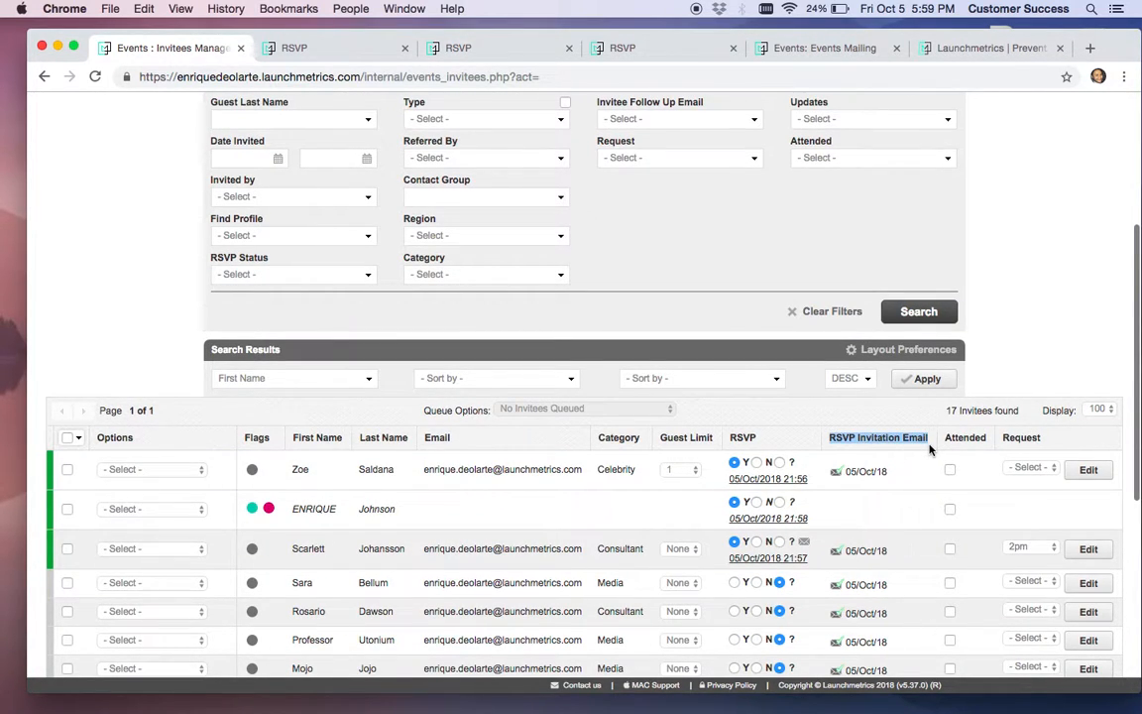
scroll(694, 382, "down", 4)
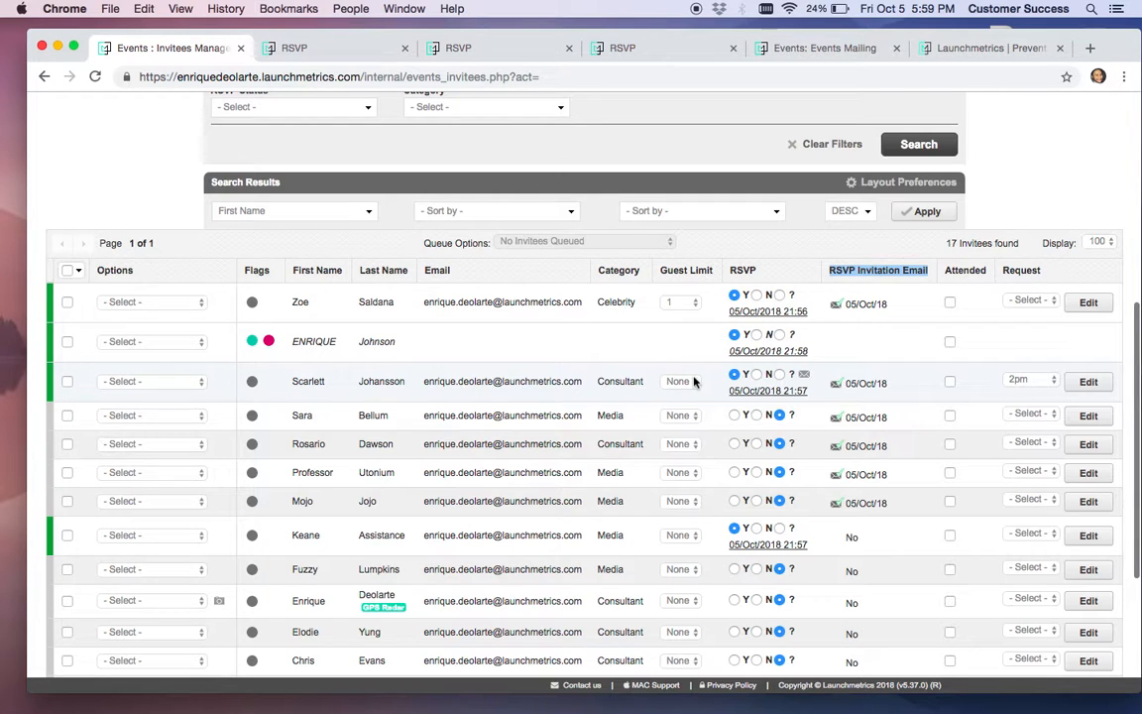
scroll(694, 381, "up", 10)
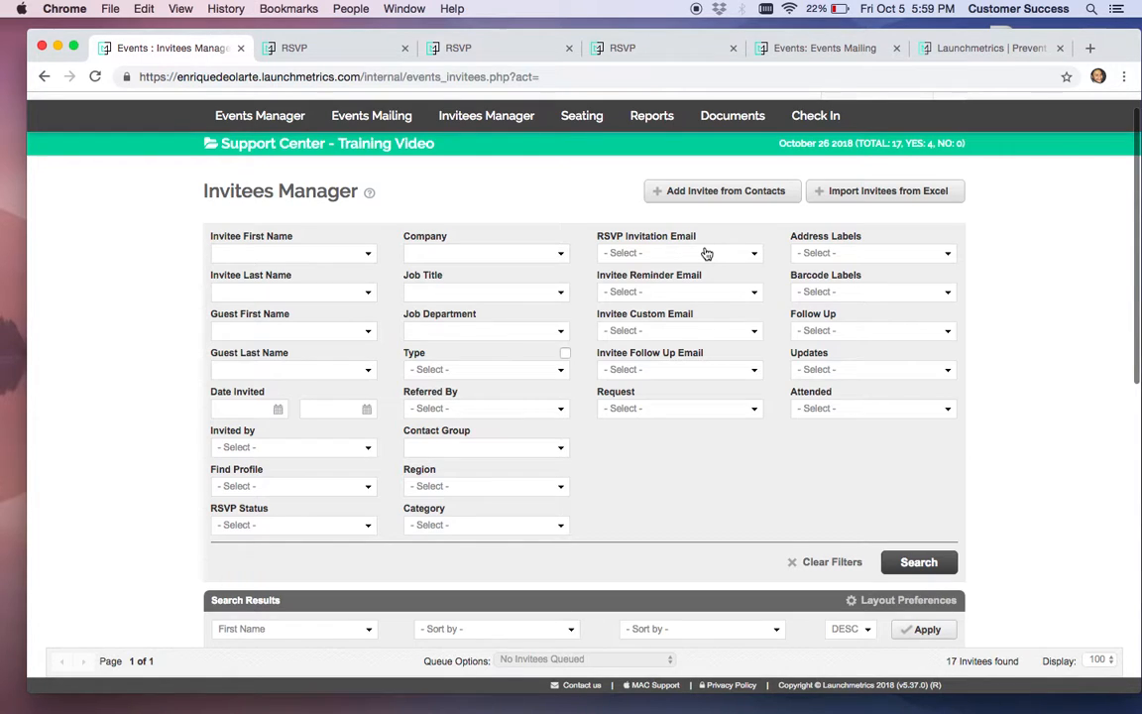
Filter invitees to RSVP Invitation Email 'Not yet sent', returning 10 results
left_click(706, 254)
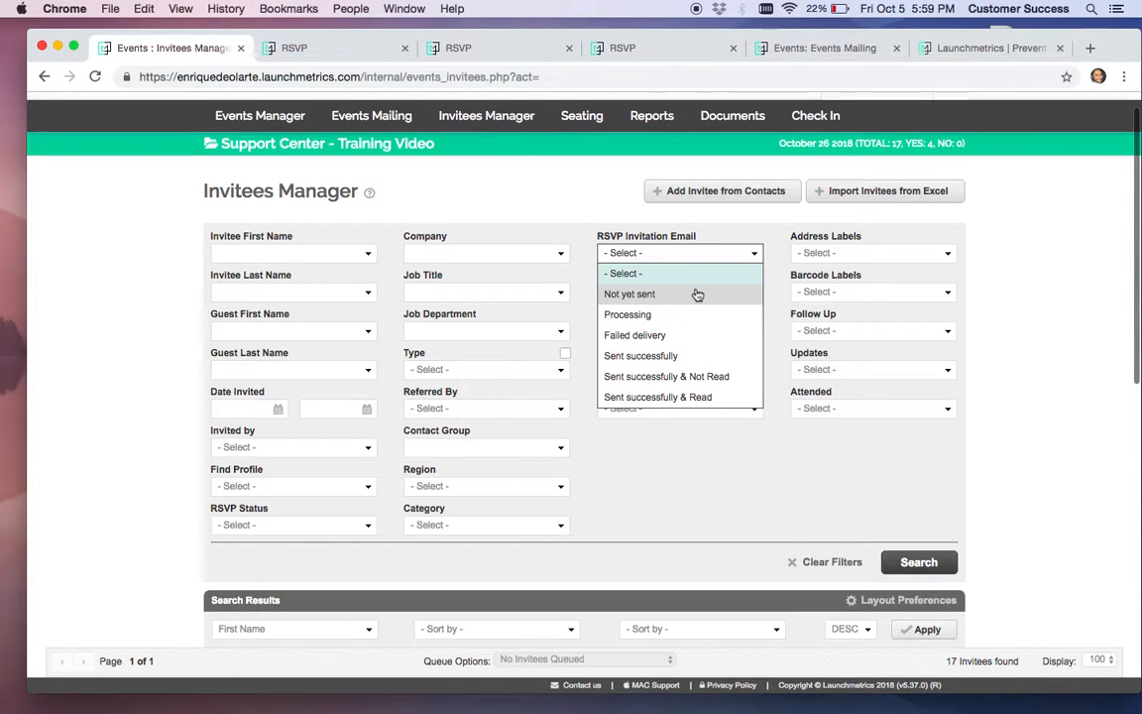
left_click(697, 294)
left_click(919, 561)
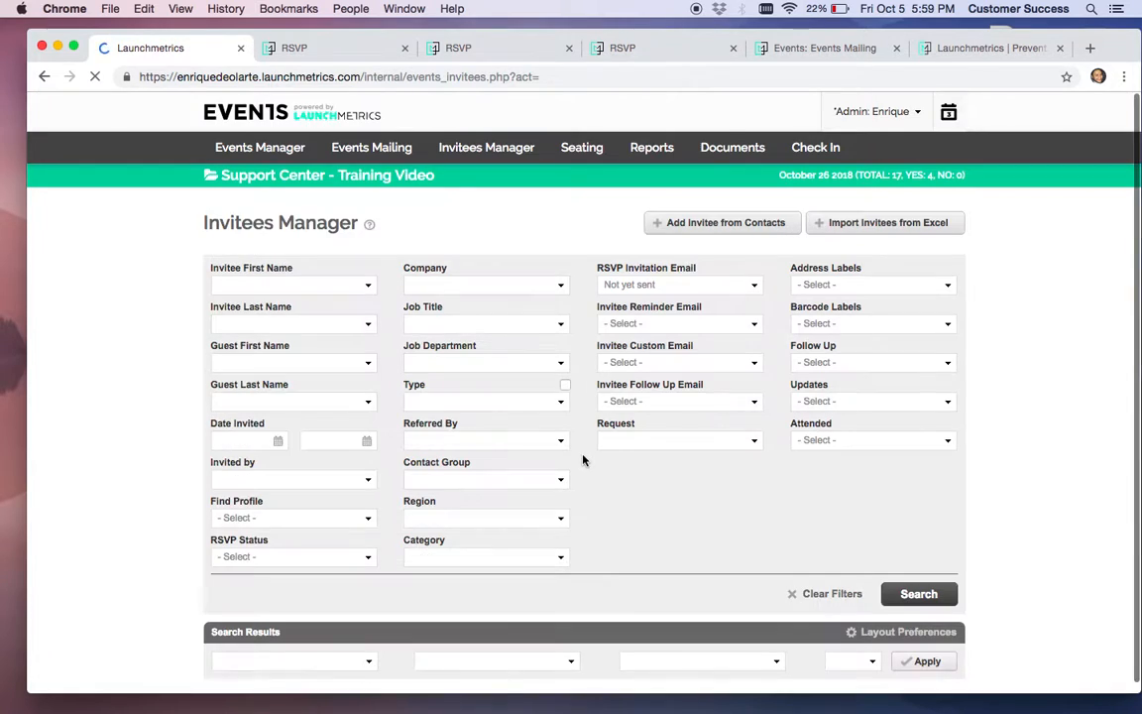
scroll(584, 459, "down", 5)
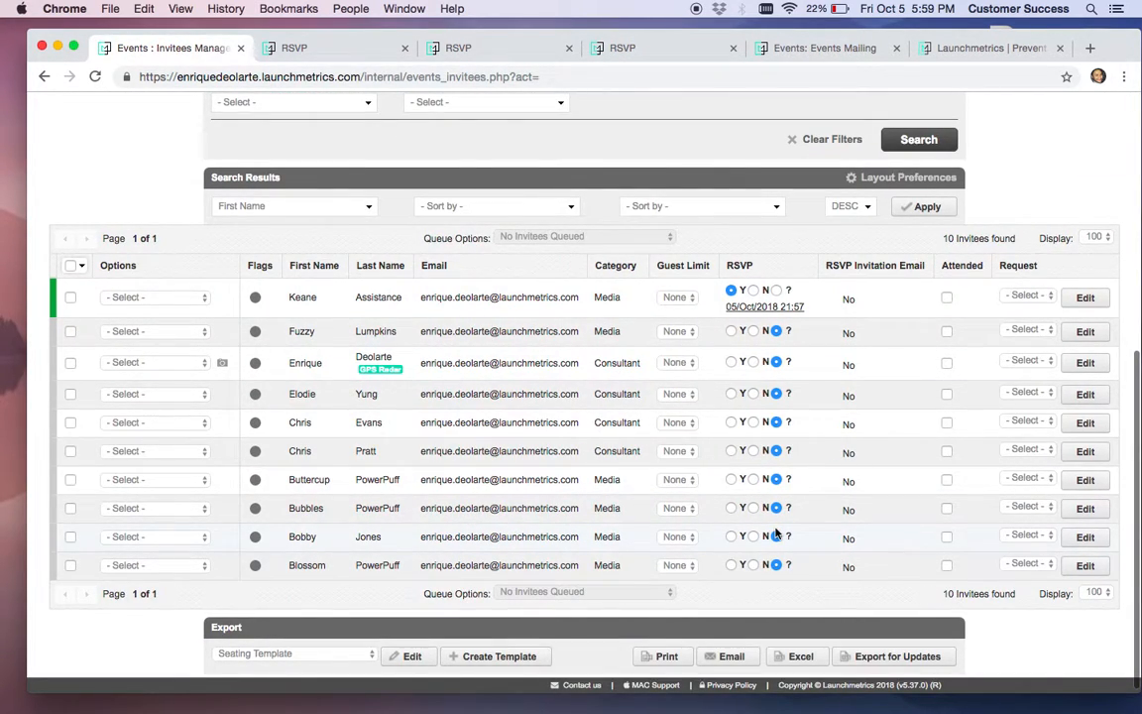
Queue seven of the results, rows two through eight
left_click(70, 332)
left_click(71, 363)
left_click(71, 394)
left_click(70, 422)
left_click(70, 451)
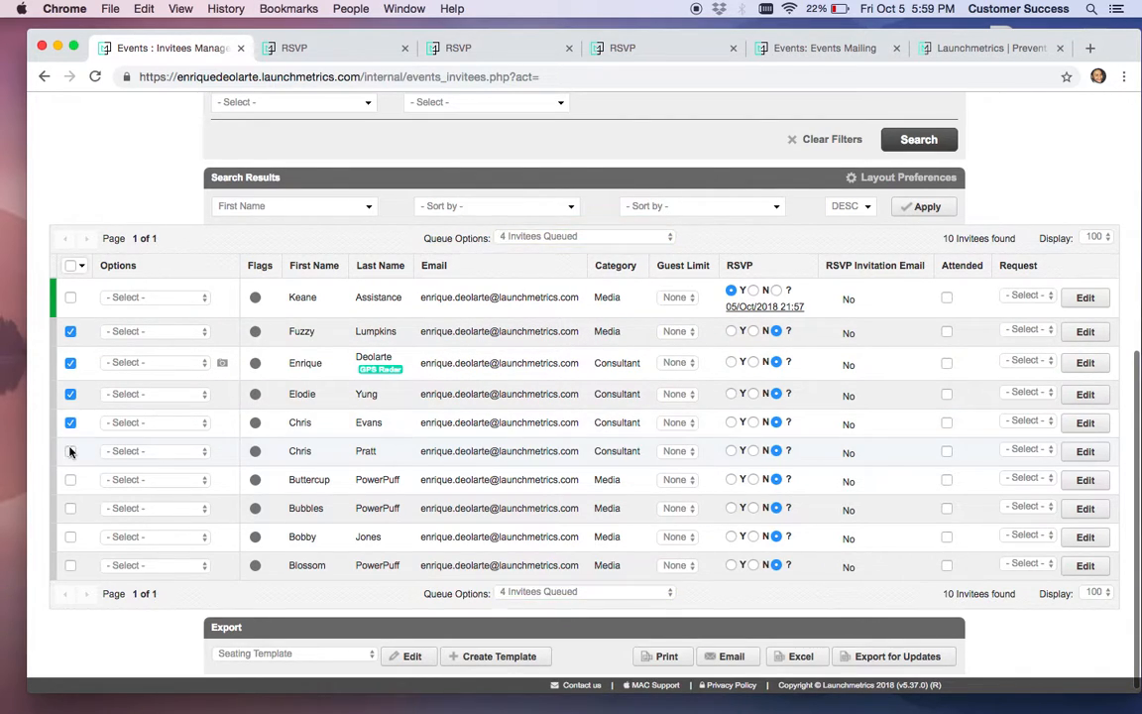
left_click(70, 480)
left_click(71, 509)
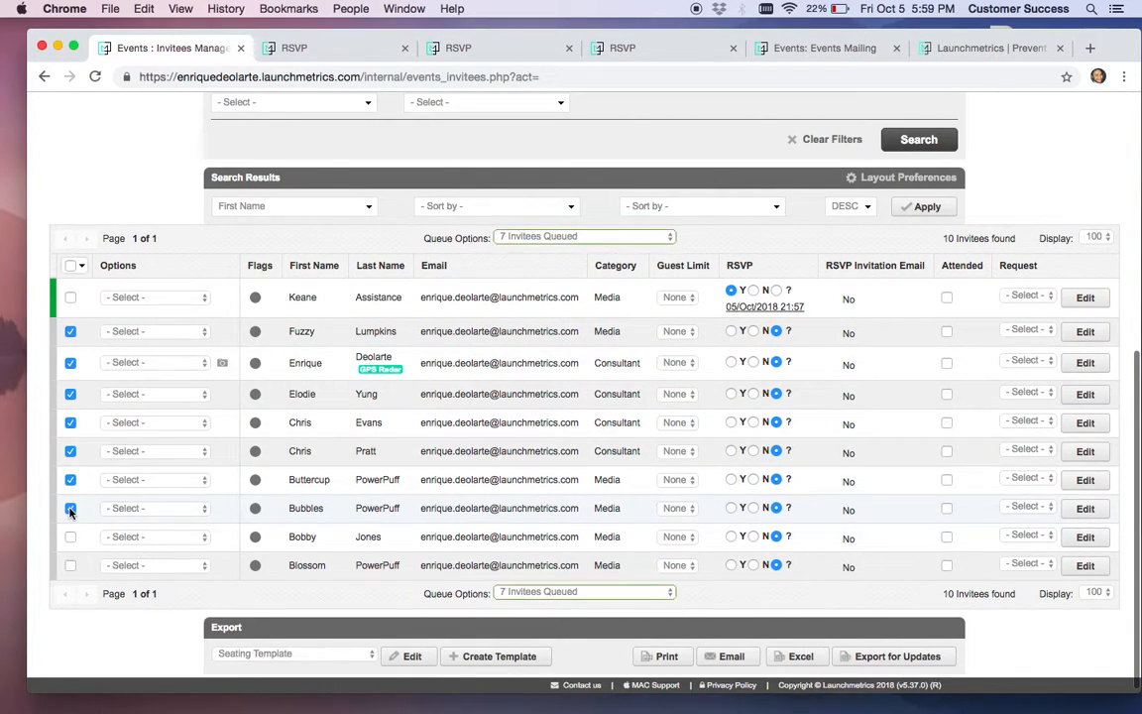
left_click(591, 236)
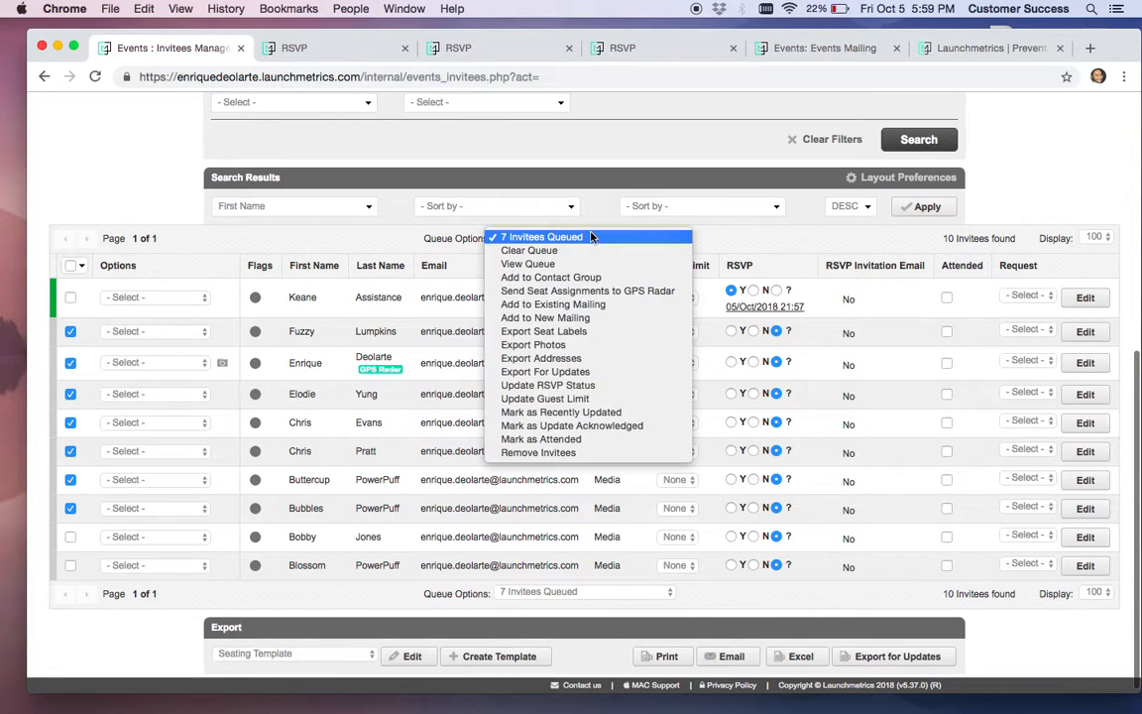
Use Add to Existing Mailing with Duplicate & Add on the Support Center - Training Video invitation
left_click(610, 307)
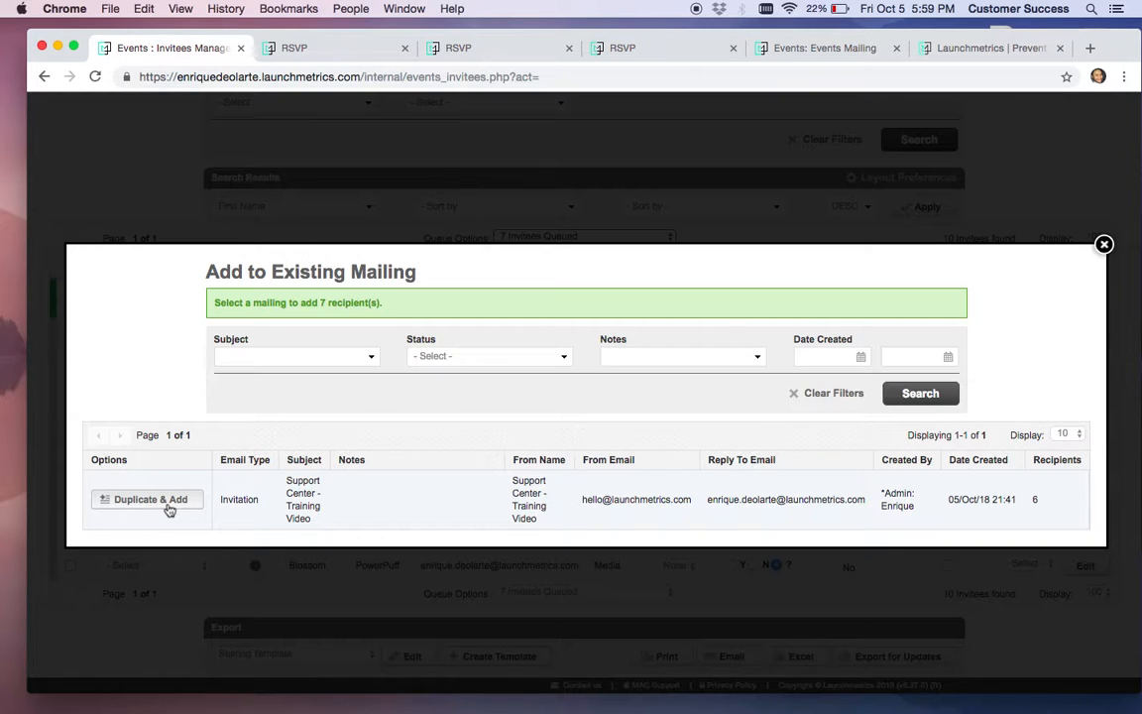
left_click(149, 500)
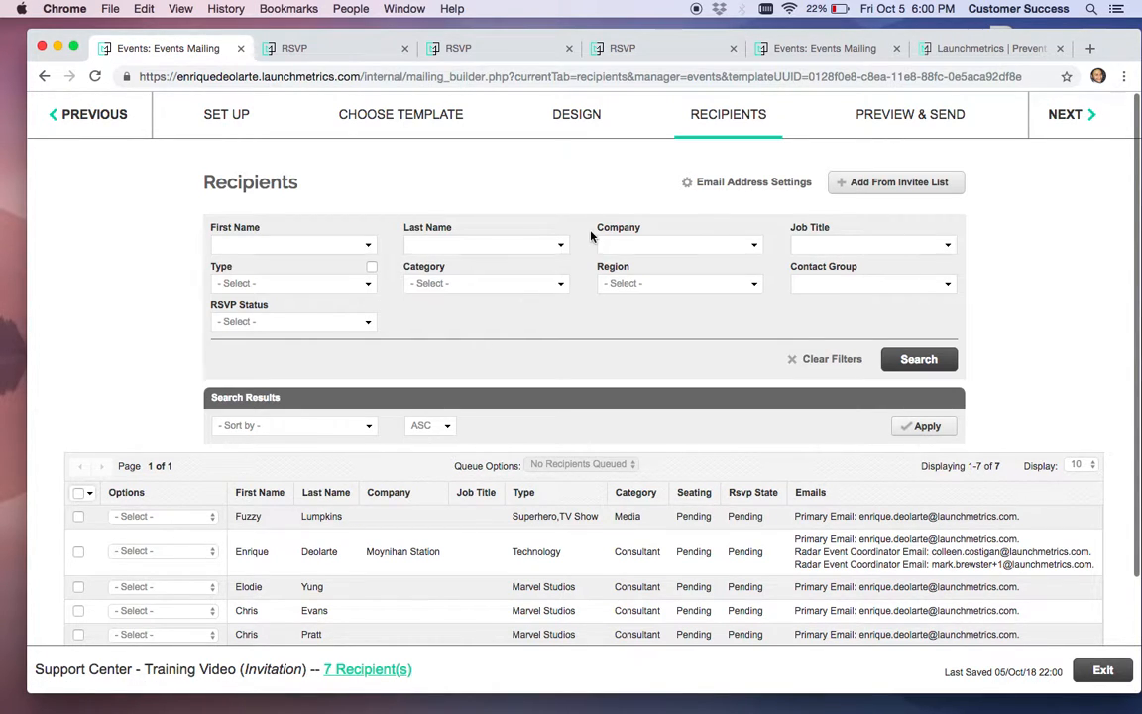
Check the duplicated invitation's design, recipients and preview, then exit to the Events Mailing list
scroll(594, 238, "down", 3)
scroll(615, 297, "up", 3)
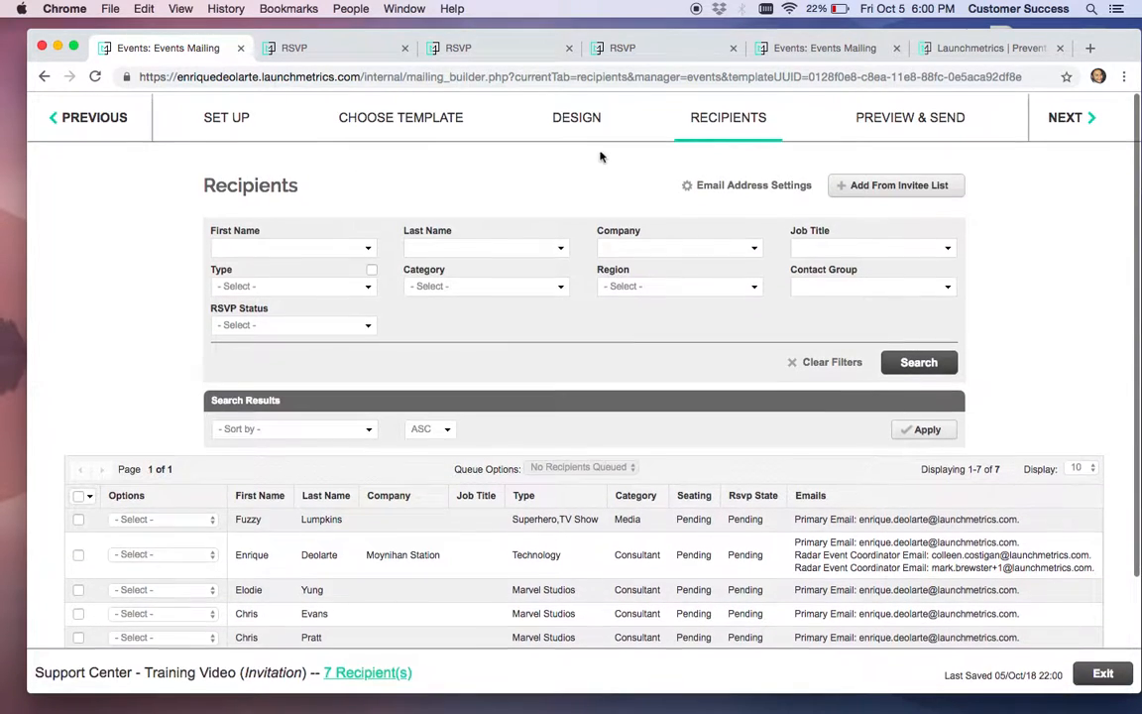
left_click(552, 118)
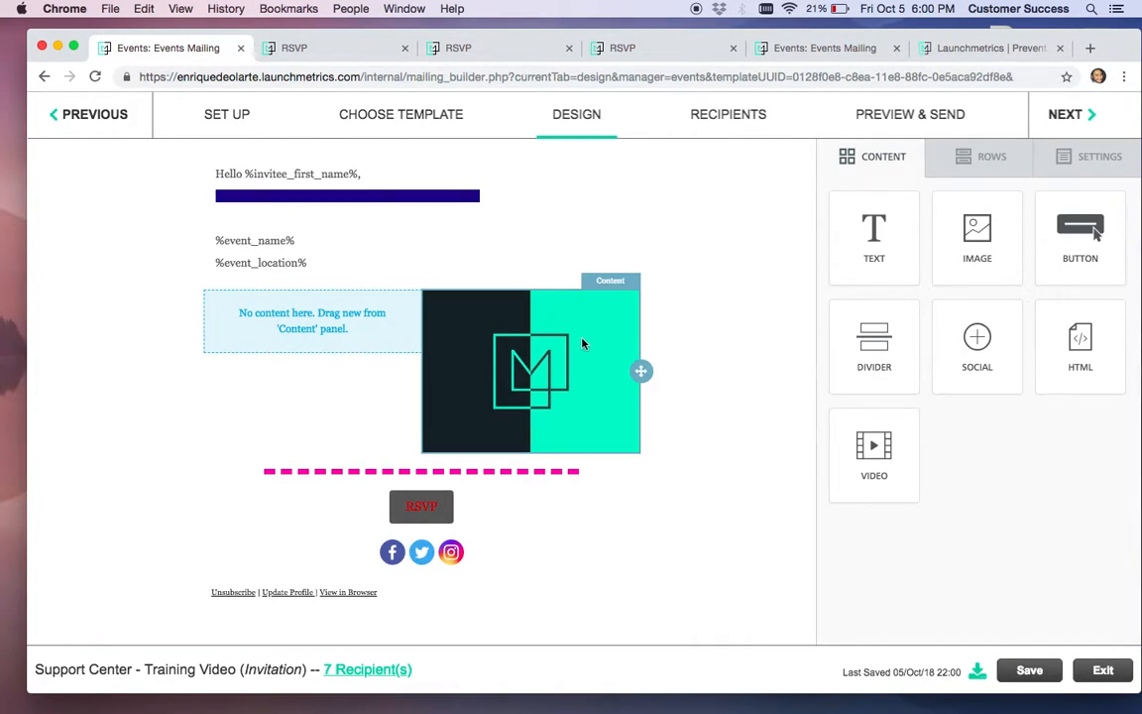
left_click(738, 130)
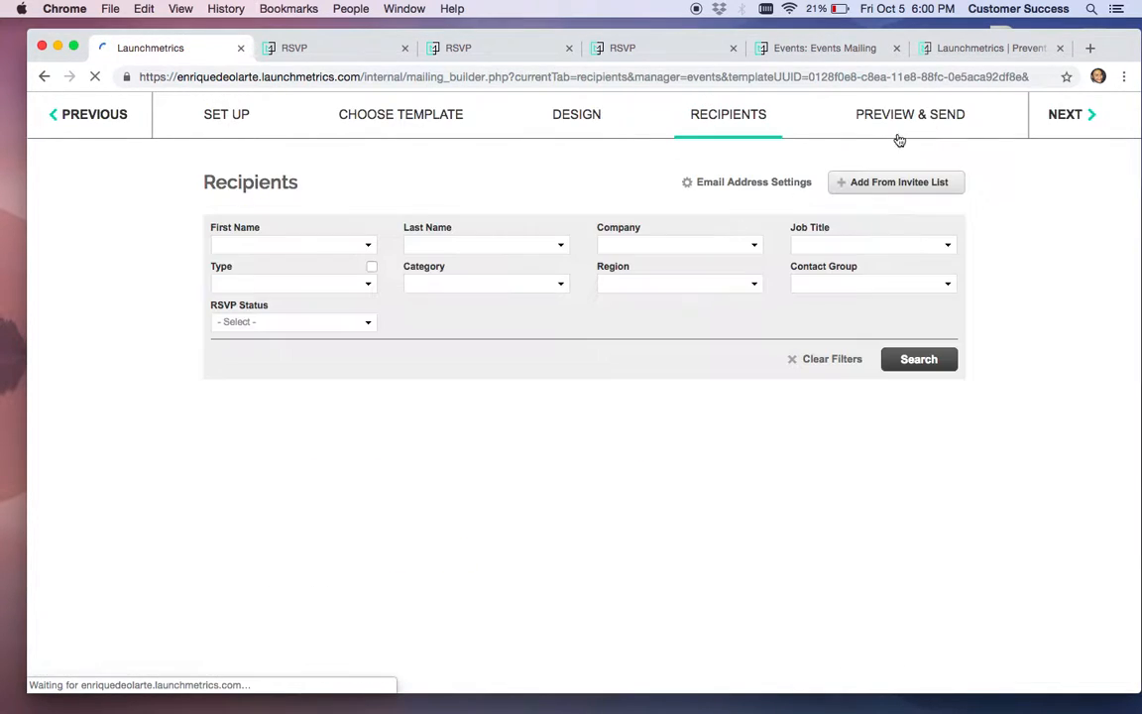
left_click(932, 123)
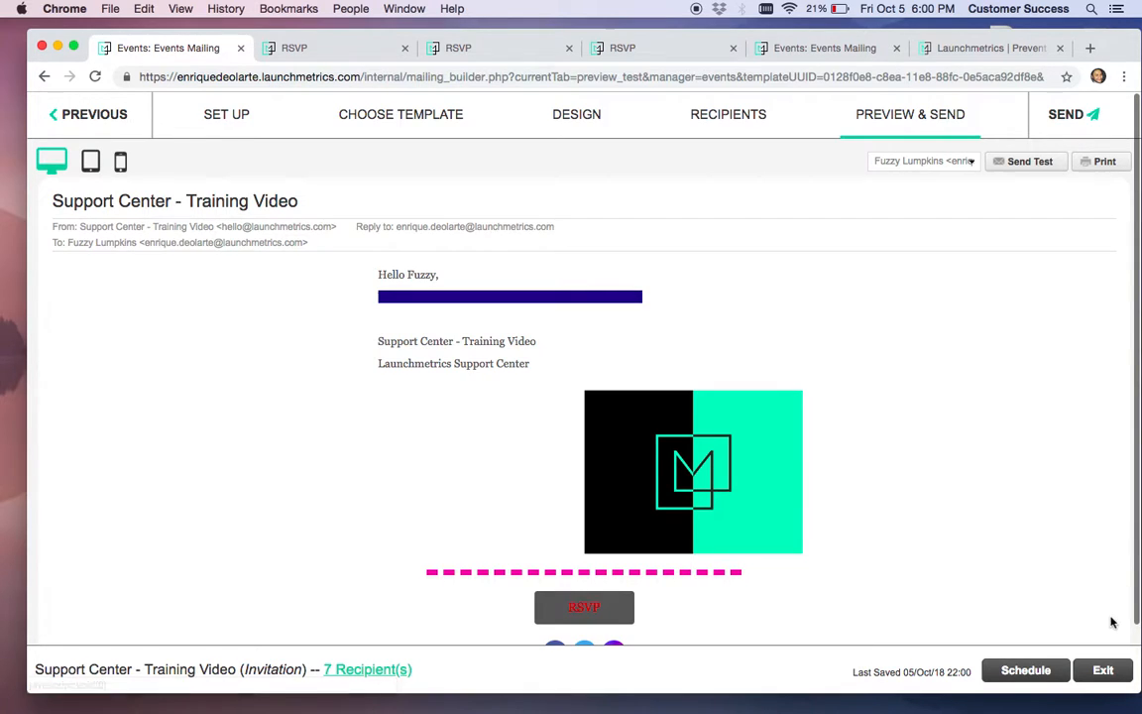
left_click(1104, 671)
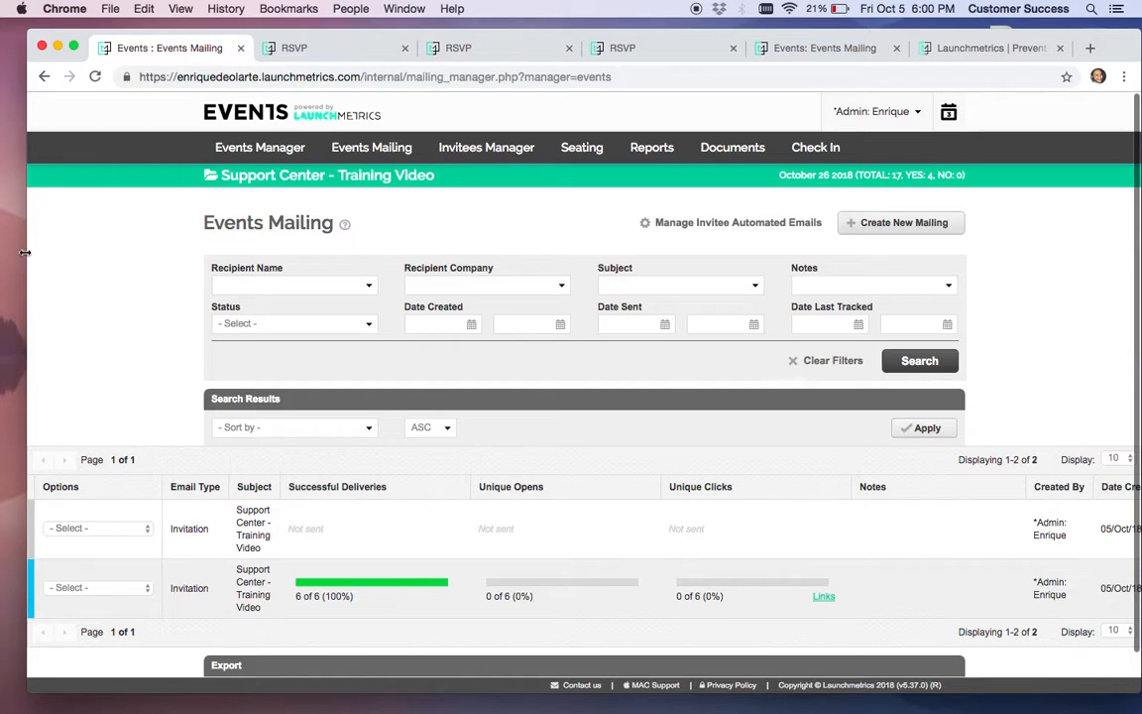
Create a new mailing with the RSVP Follow Up email type
scroll(128, 372, "down", 2)
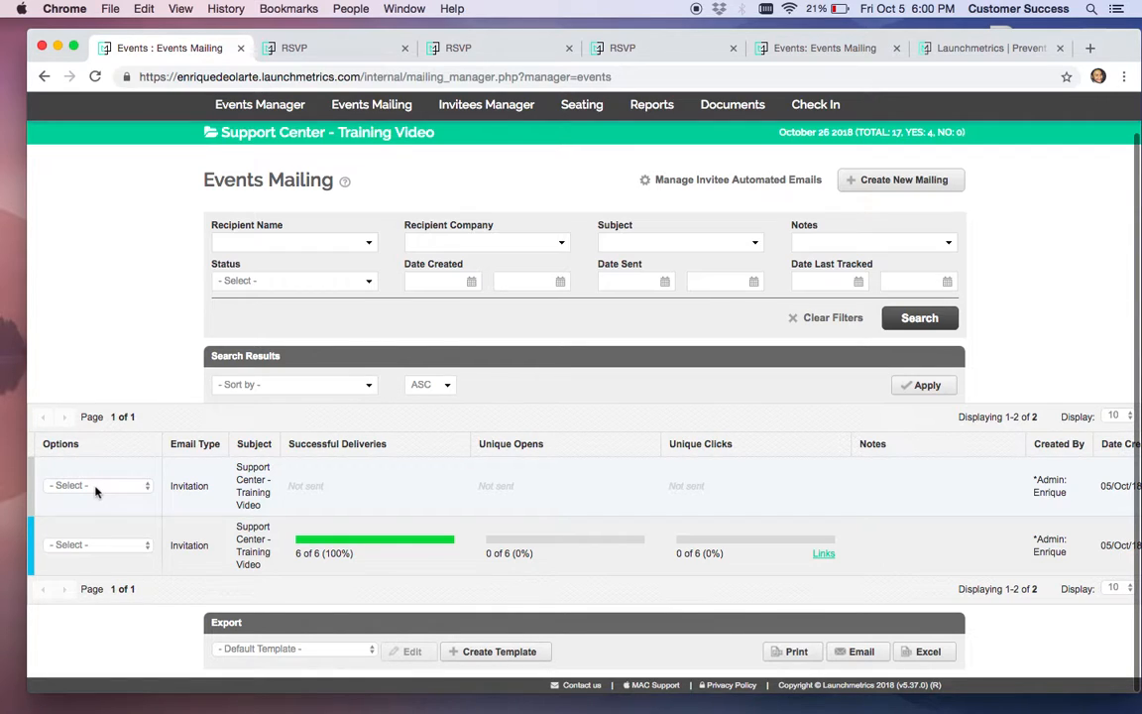
left_click(879, 180)
left_click(607, 397)
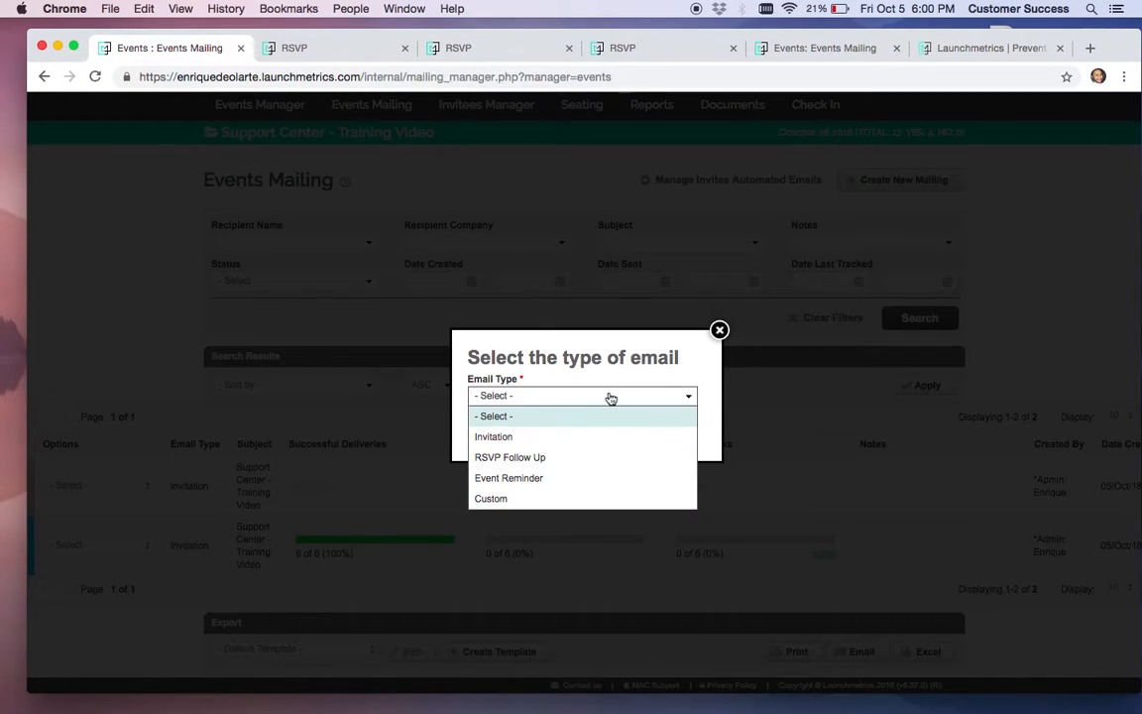
left_click(562, 458)
left_click(657, 433)
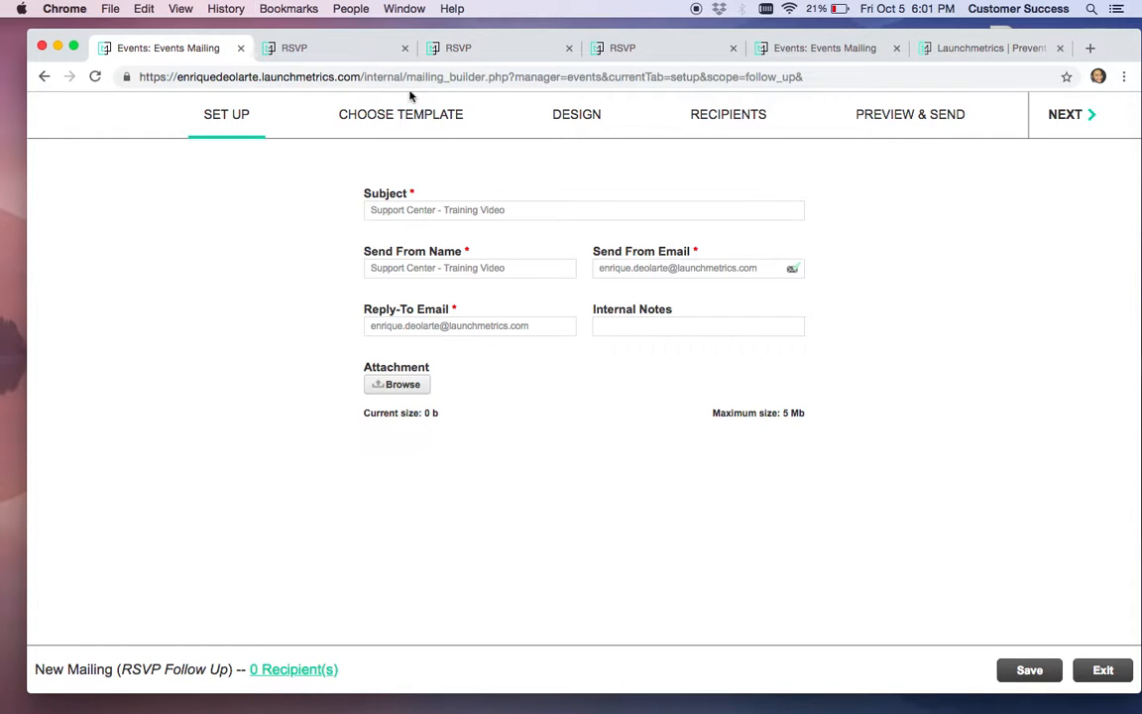
Choose the Simple Theme - default template for the RSVP Follow Up mailing
left_click(388, 114)
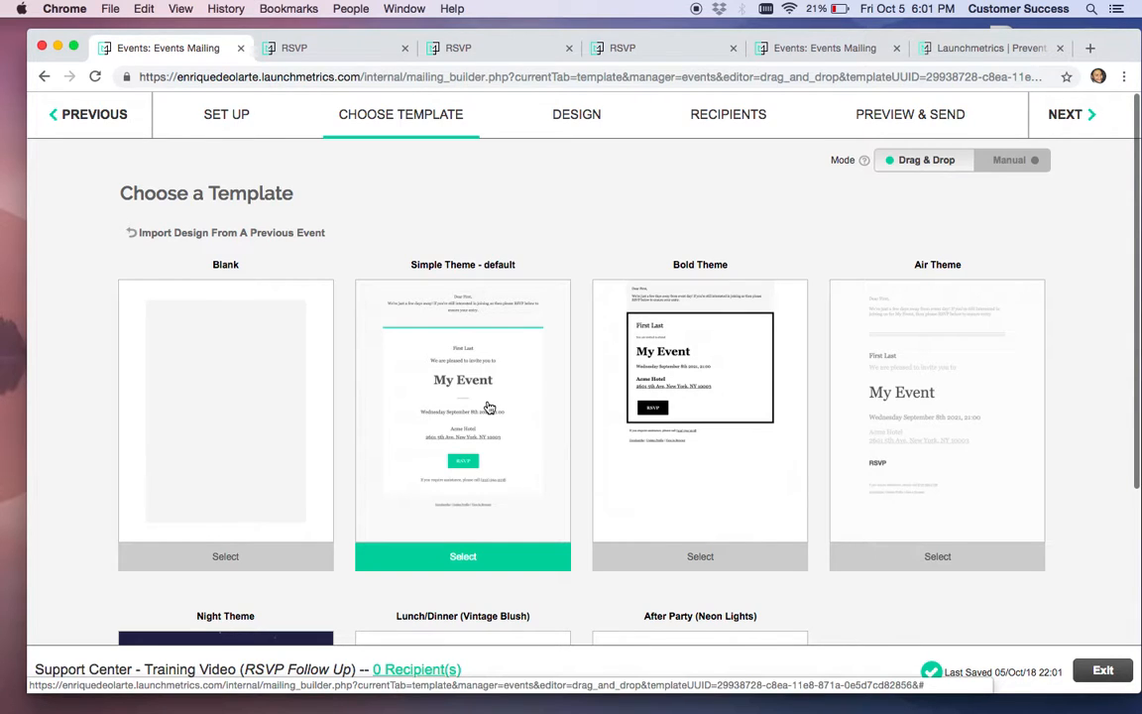
scroll(273, 313, "down", 2)
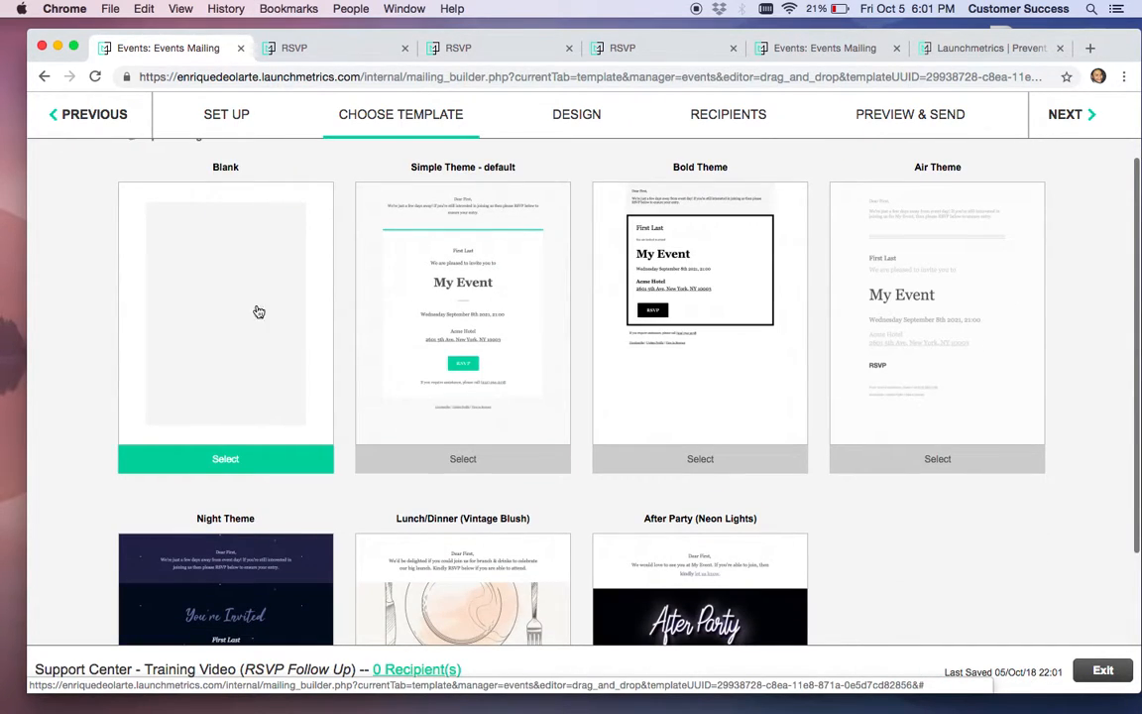
left_click(500, 317)
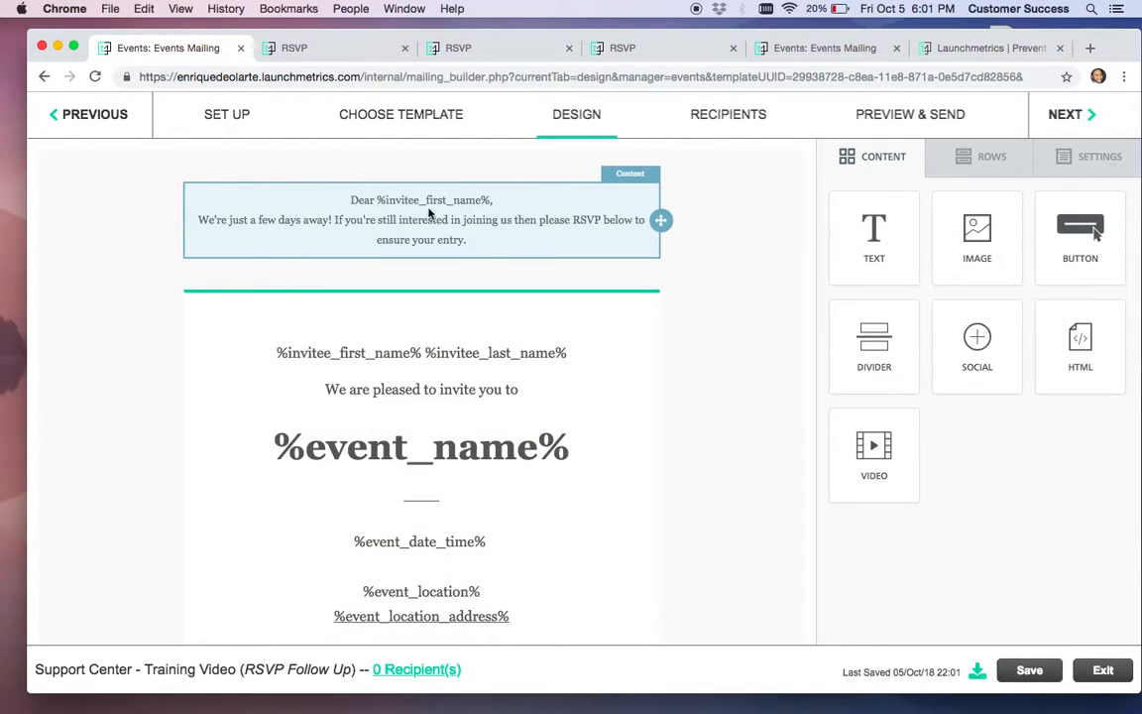
Insert an image block above the RSVP button and upload LauchmetricsInvitation1_1.jpg into it
scroll(485, 436, "down", 4)
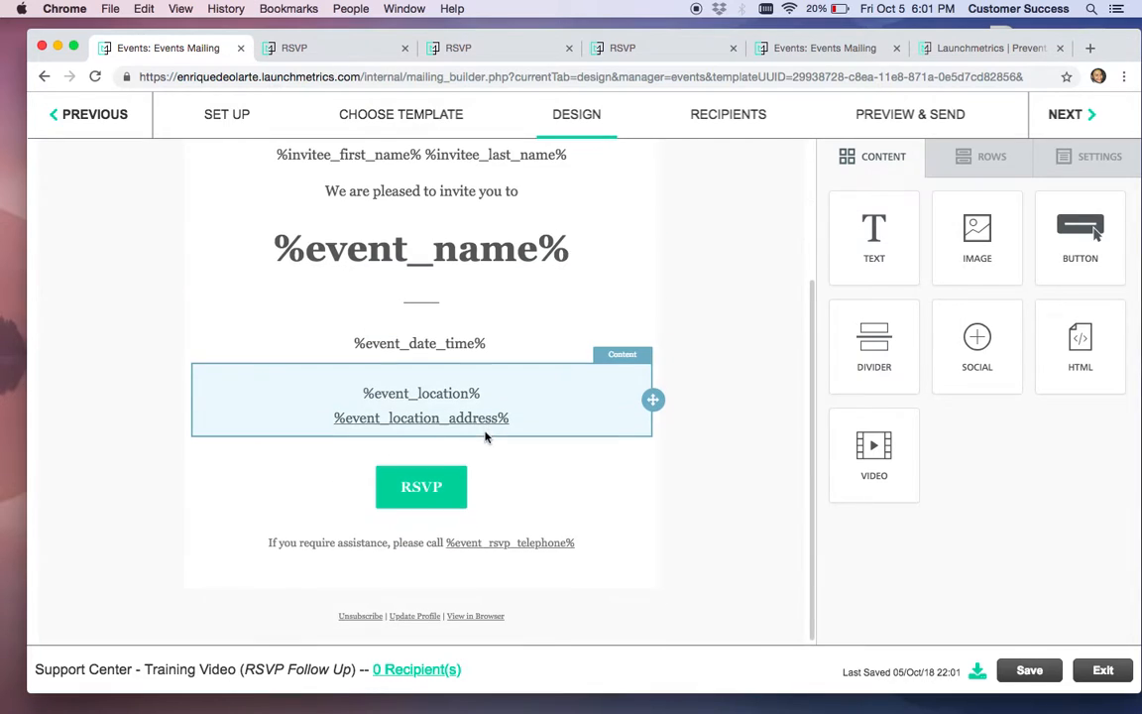
scroll(455, 392, "up", 2)
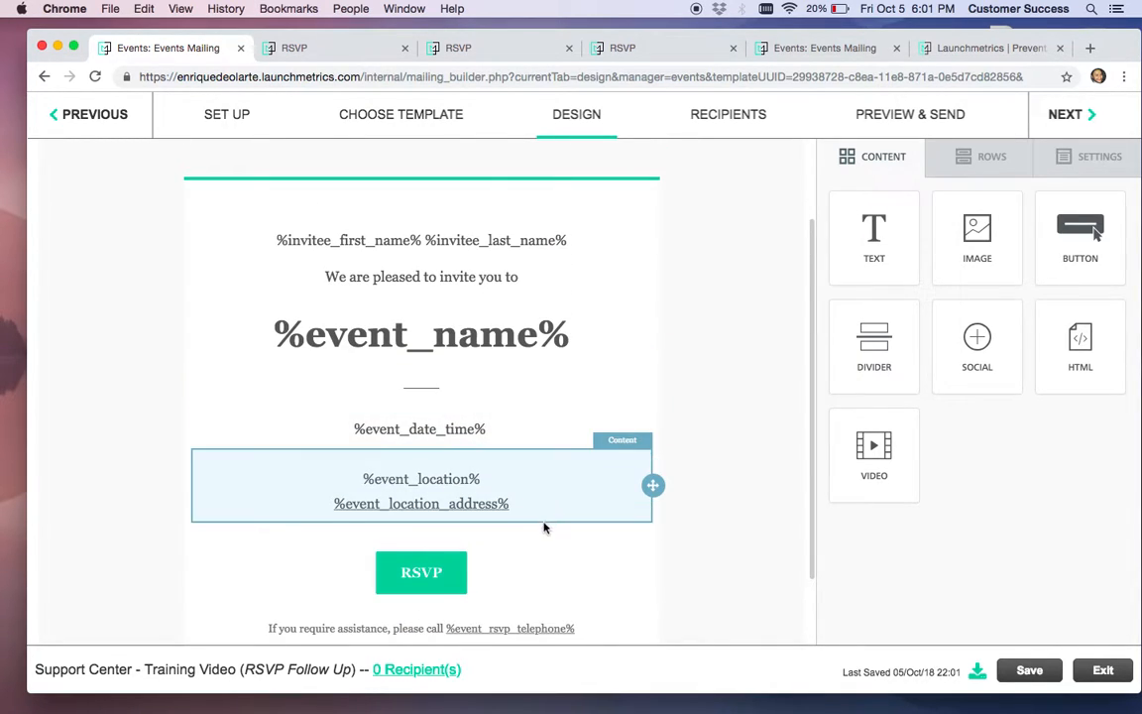
left_click_drag(979, 235, 427, 538)
left_click_drag(1138, 323, 992, 348)
left_click_drag(1098, 182, 355, 591)
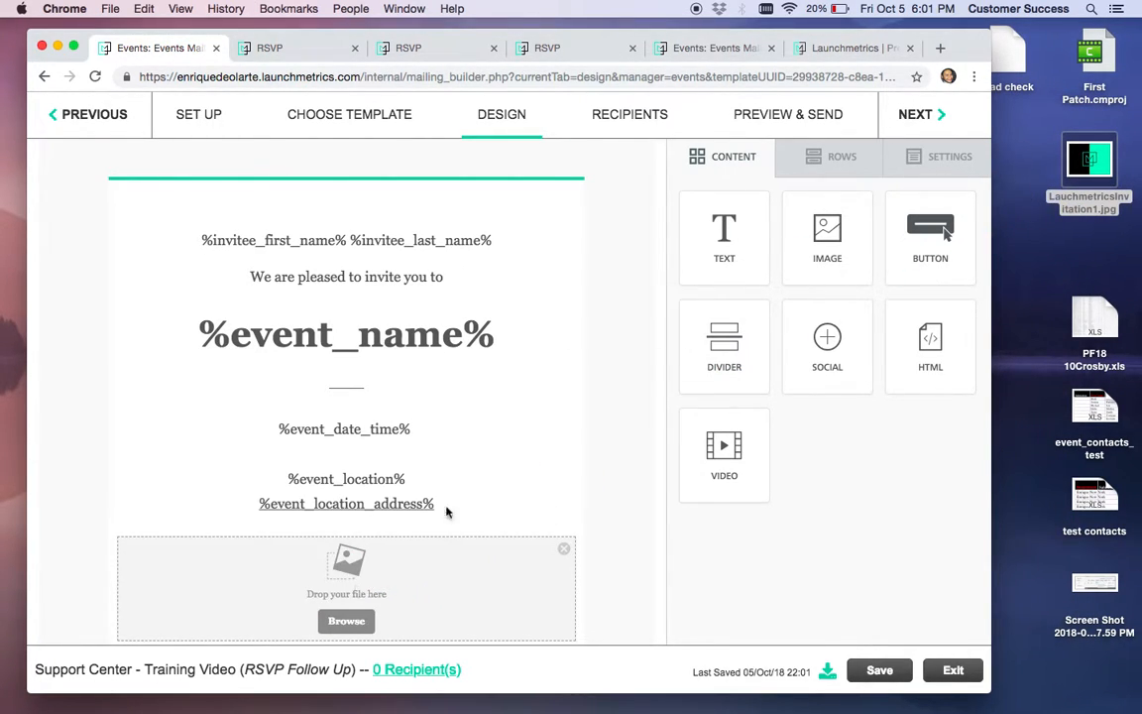
scroll(574, 383, "down", 3)
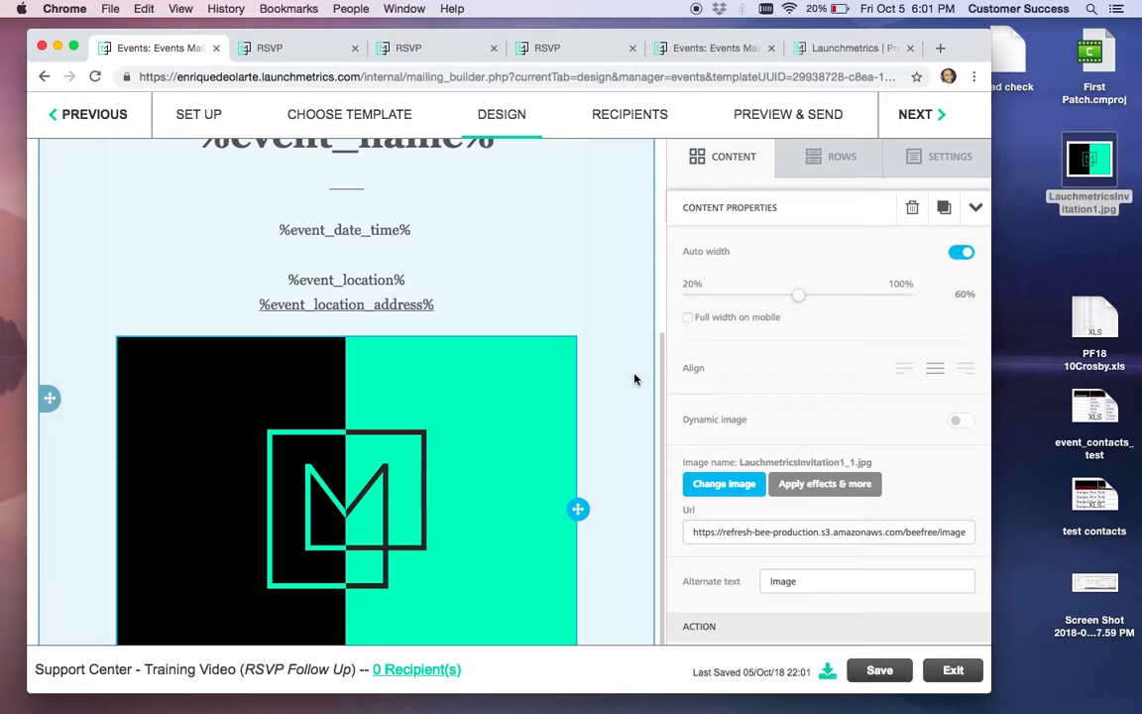
scroll(636, 379, "down", 2)
scroll(636, 379, "up", 10)
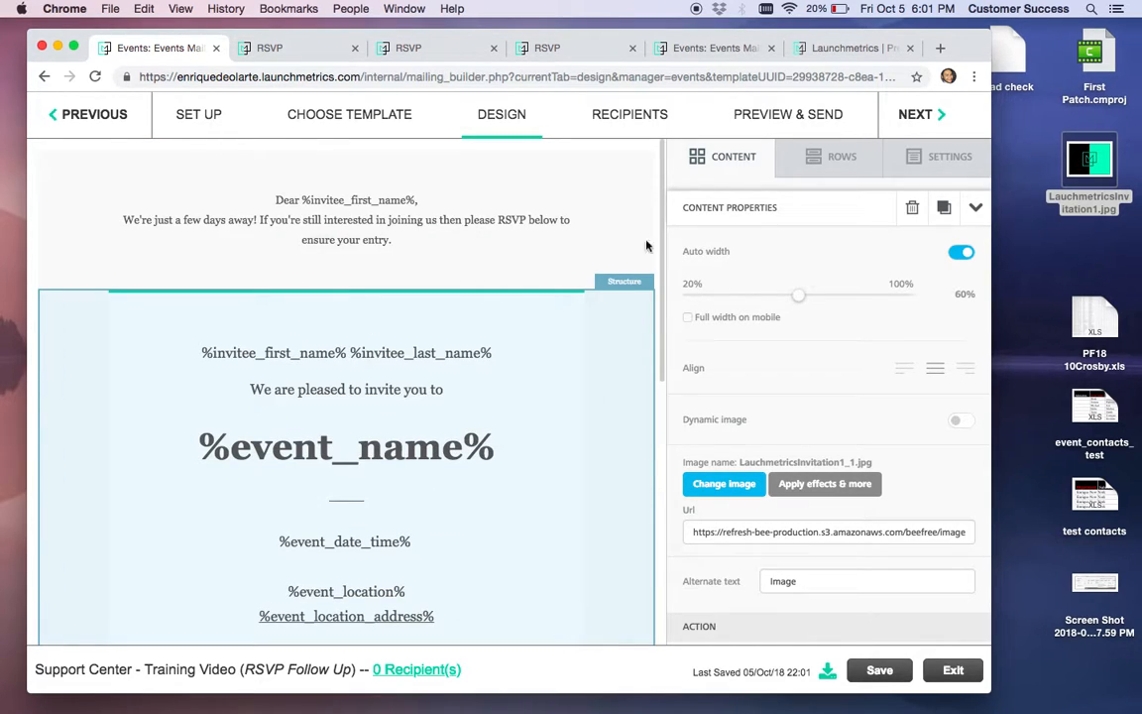
Search the invitee list for invitees whose RSVP status is Pending
left_click(633, 114)
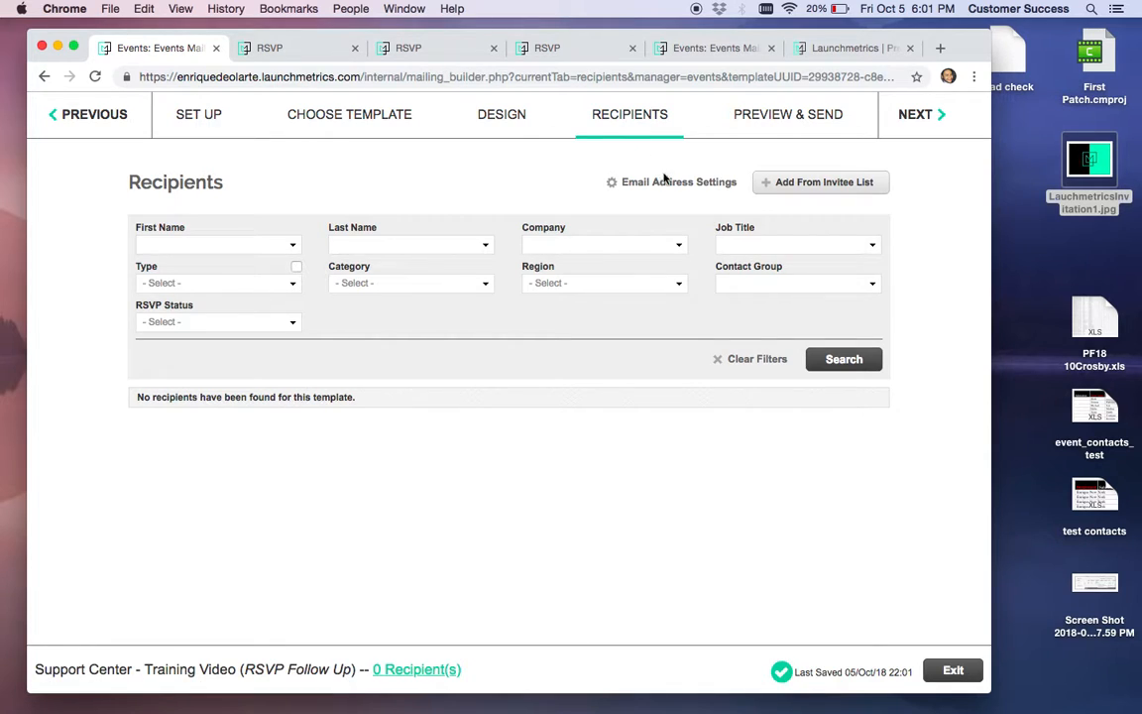
left_click(795, 184)
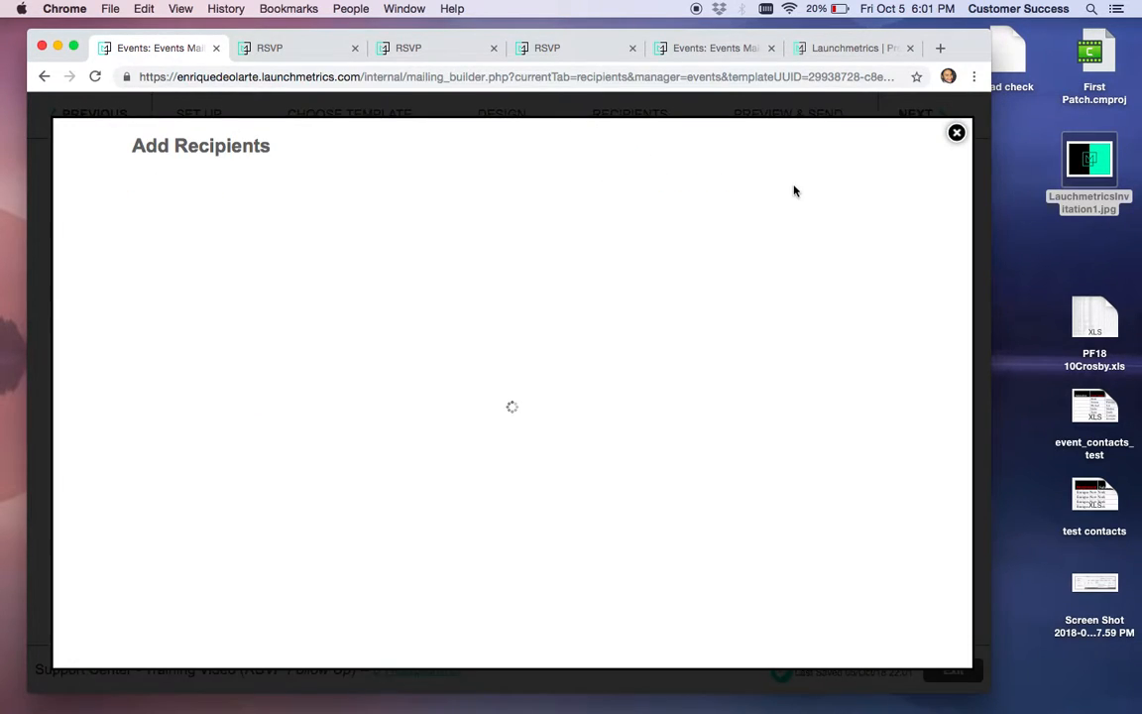
scroll(537, 284, "down", 1)
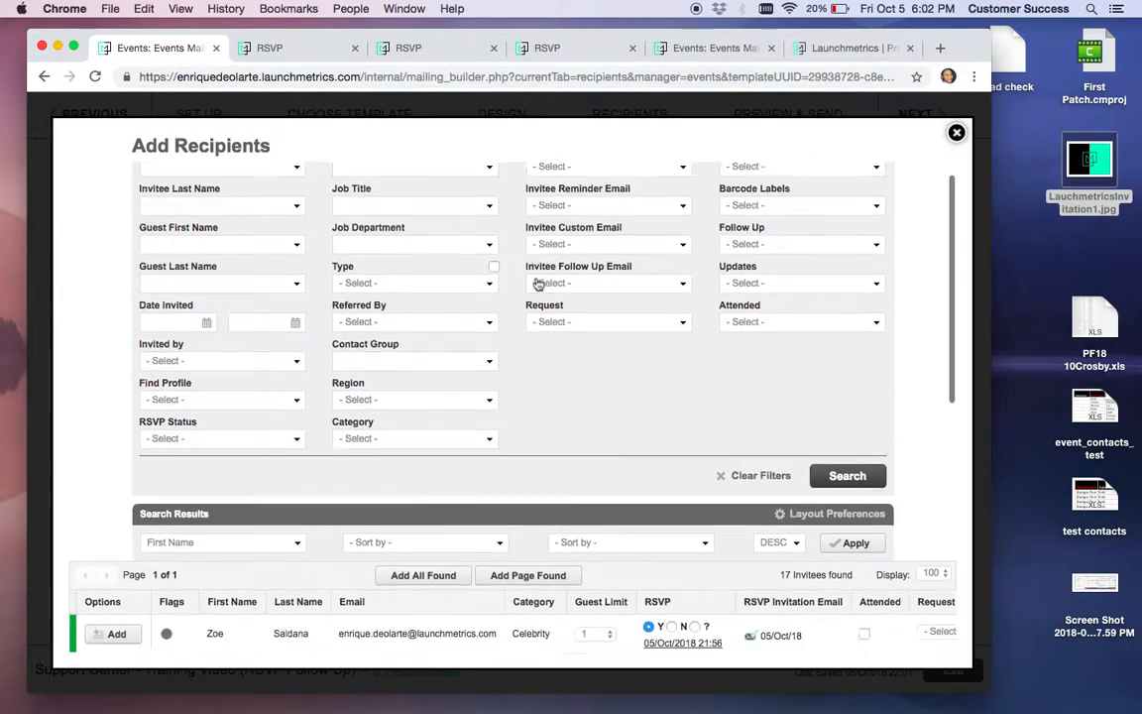
scroll(537, 283, "down", 5)
scroll(537, 284, "up", 5)
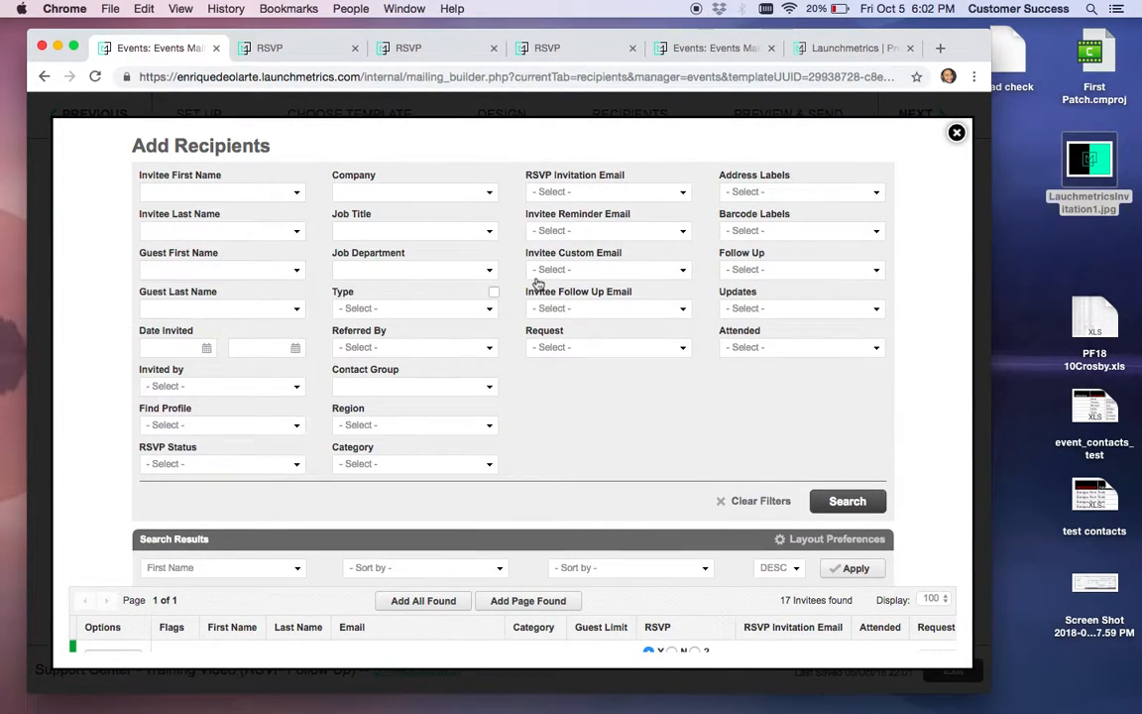
left_click(214, 465)
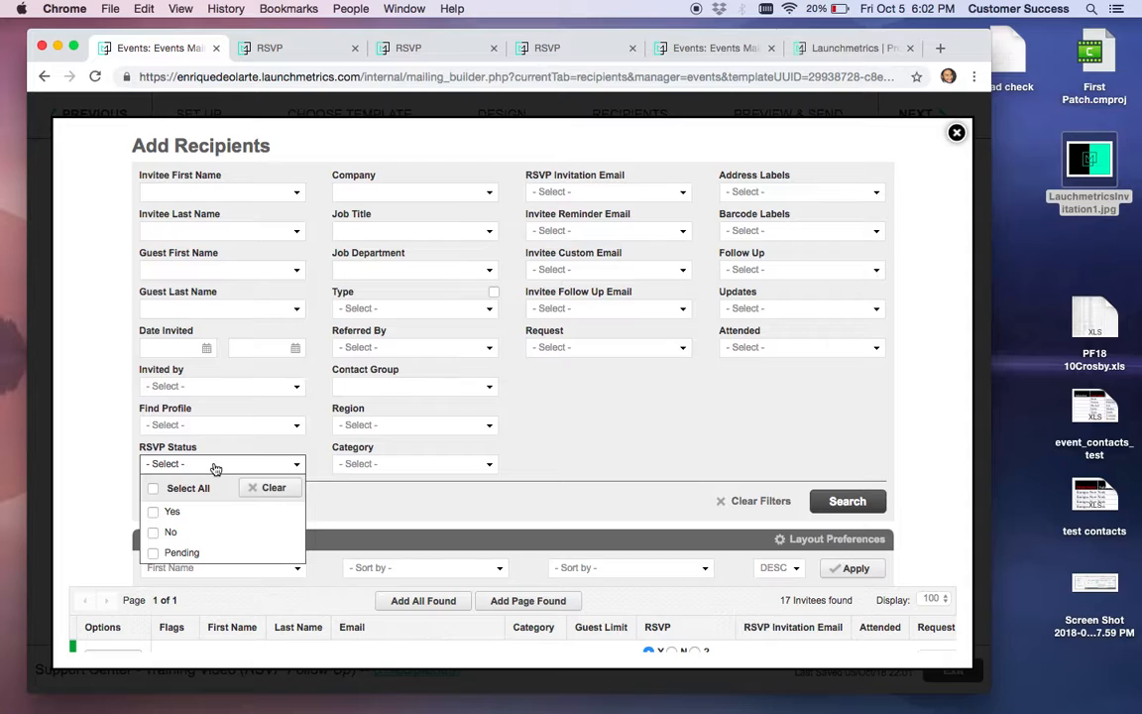
left_click(193, 552)
left_click(588, 406)
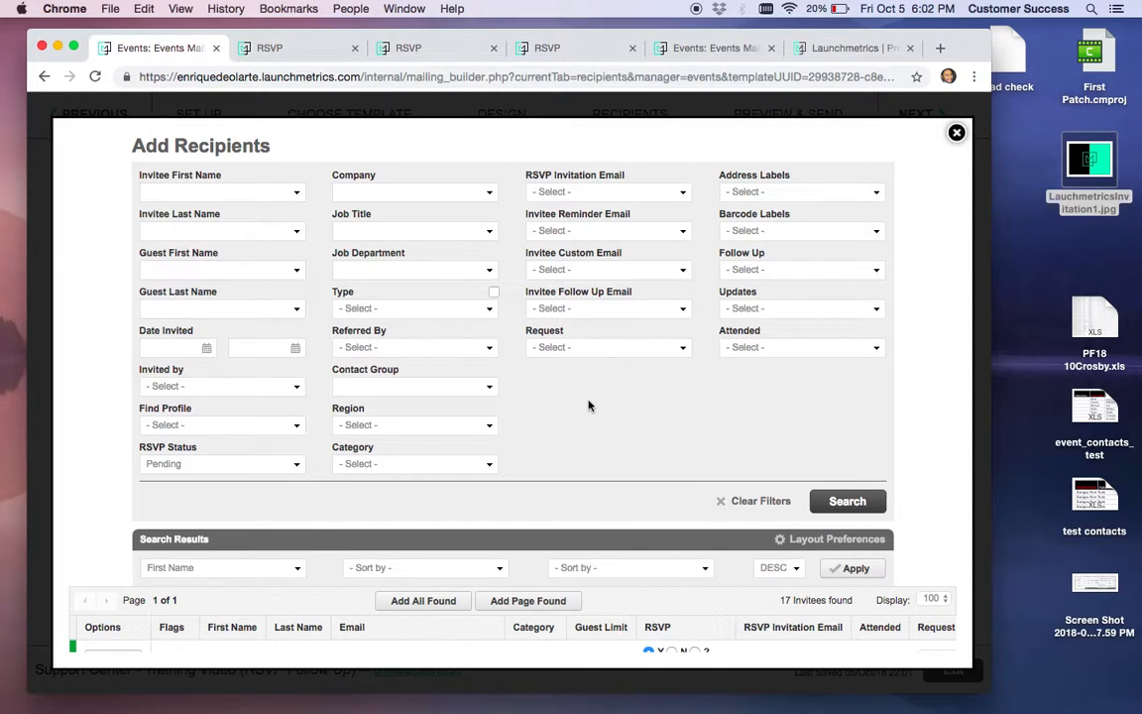
left_click(848, 501)
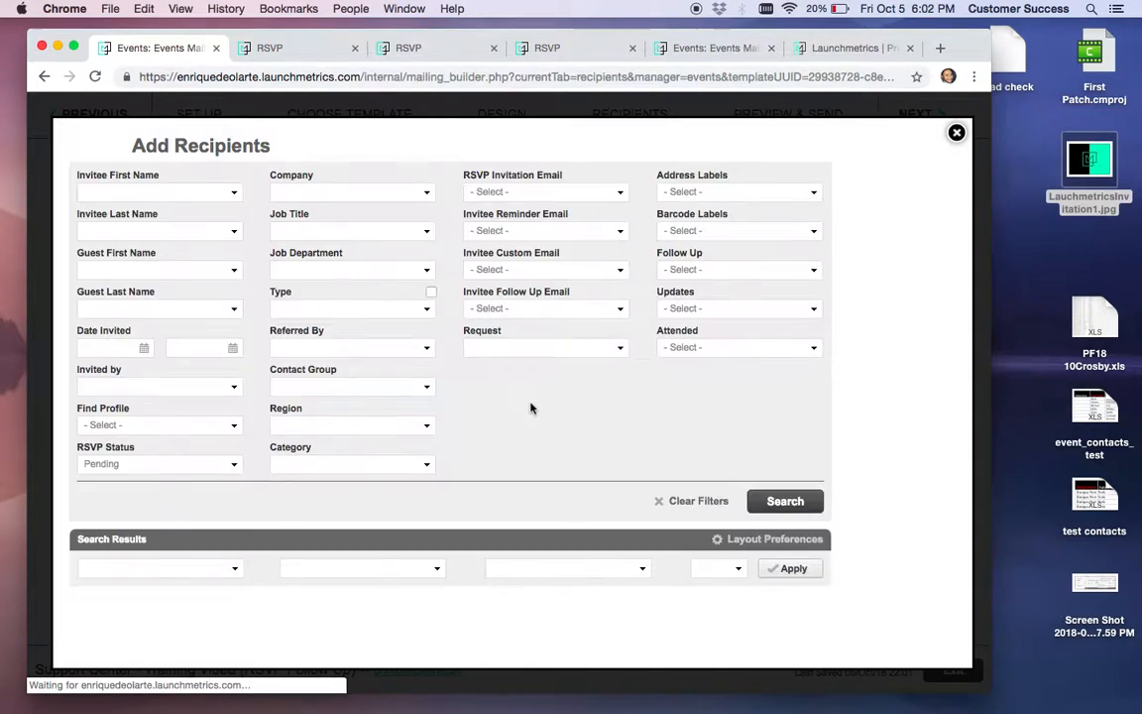
Add all 13 found invitees as recipients of the follow-up mailing
scroll(530, 408, "down", 8)
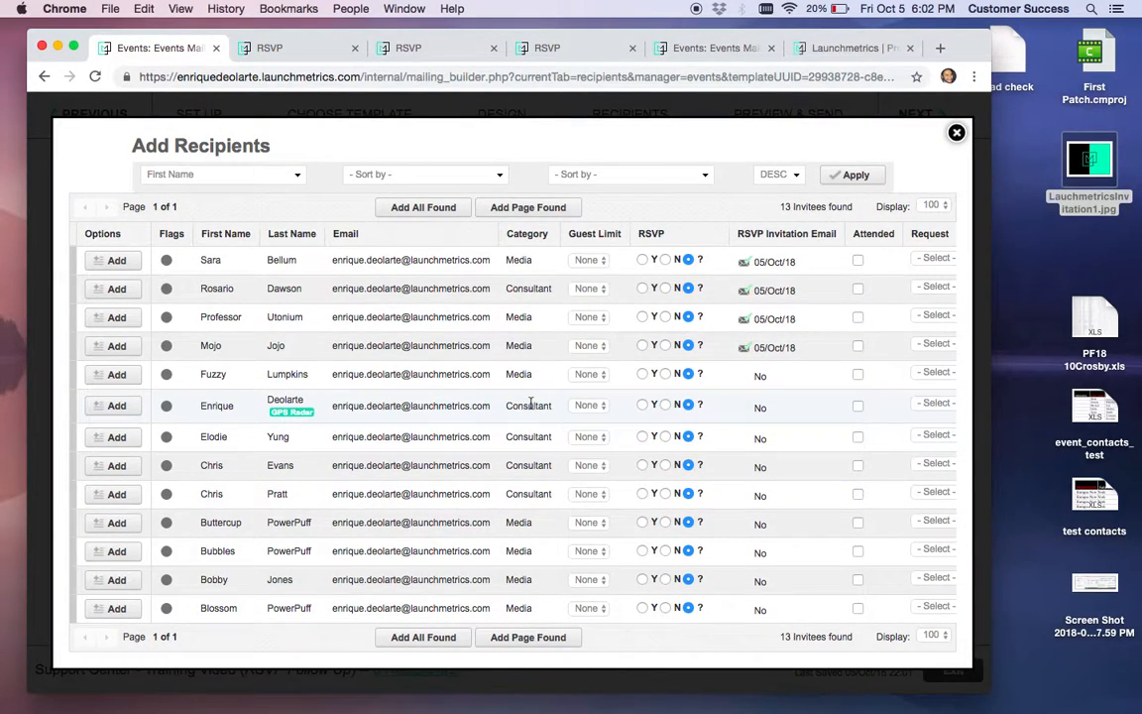
scroll(530, 406, "up", 2)
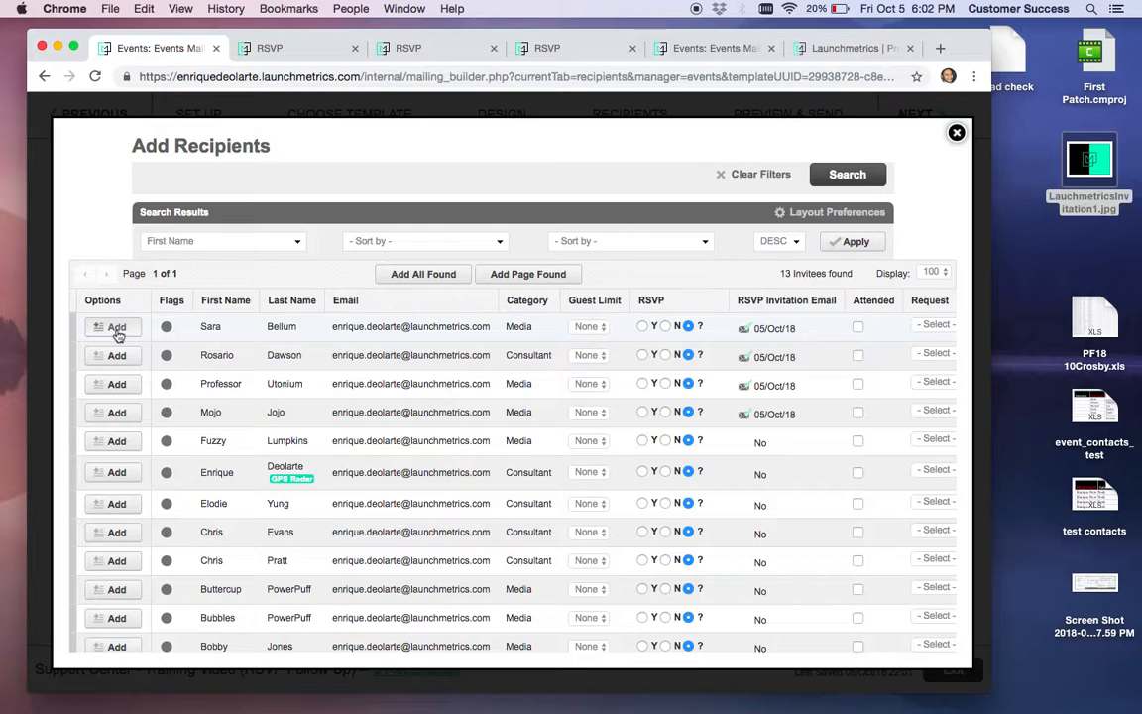
left_click(426, 277)
left_click(646, 198)
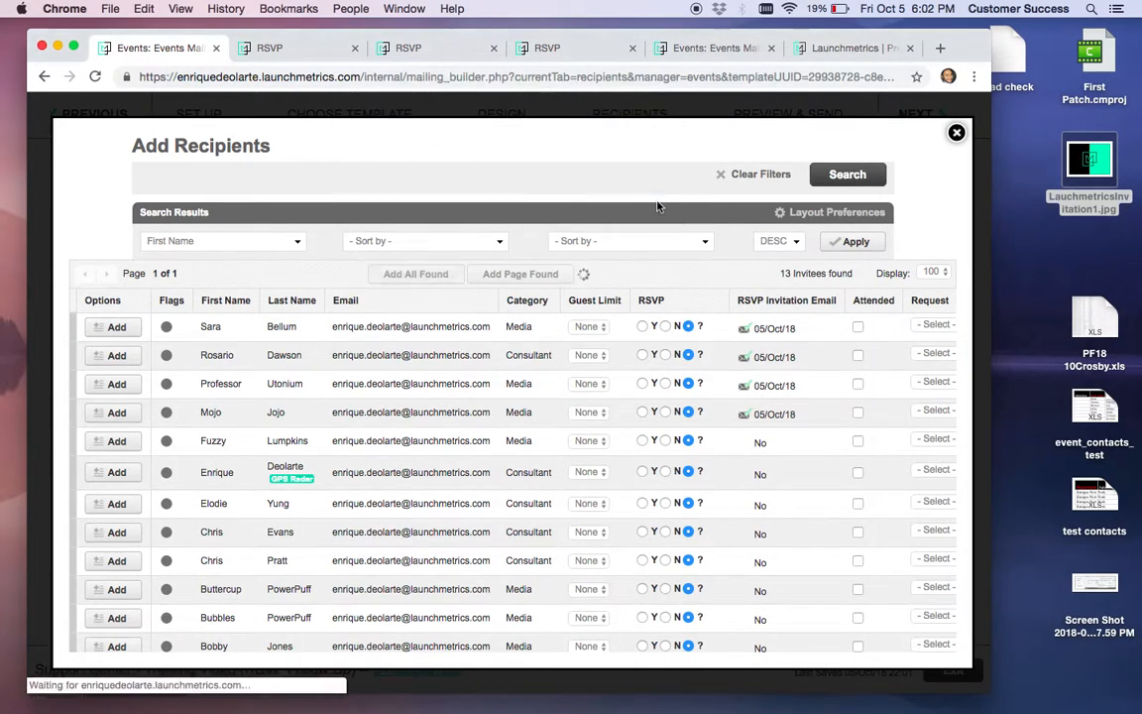
scroll(603, 430, "down", 8)
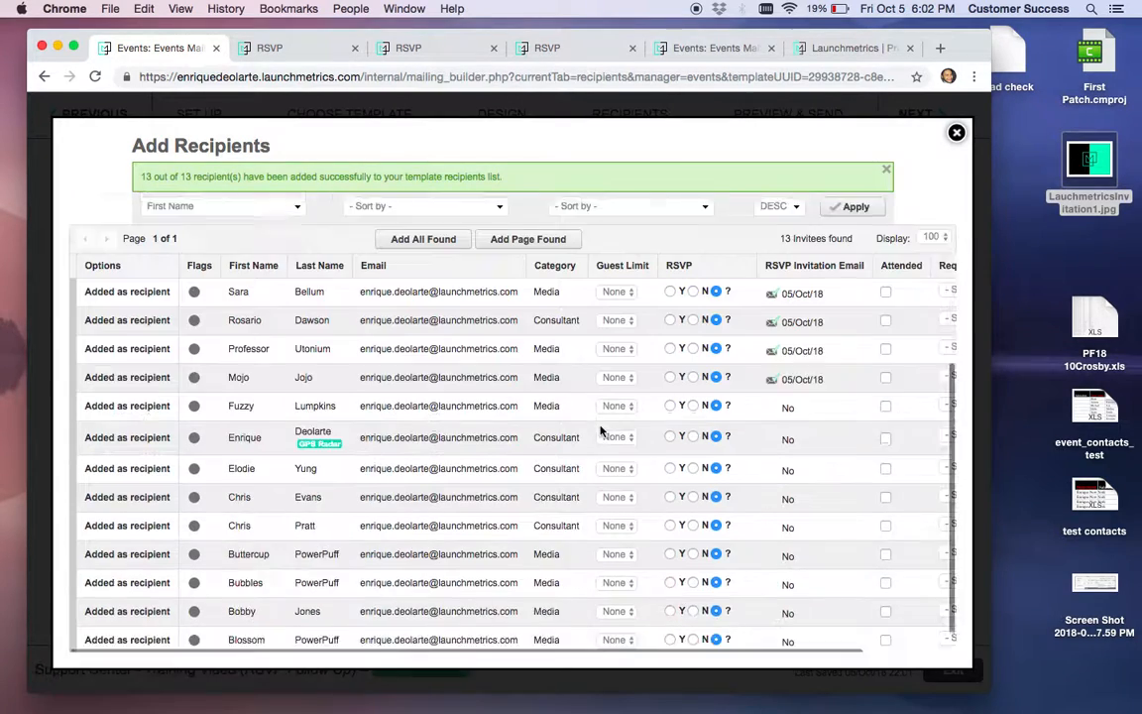
left_click(956, 133)
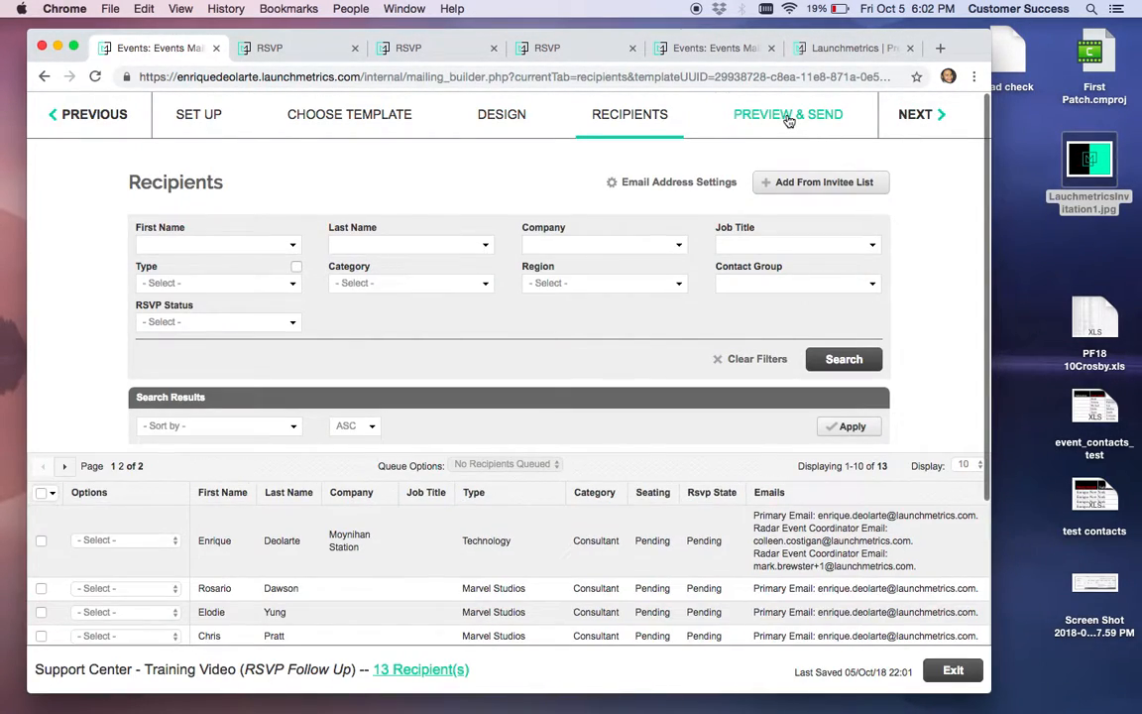
Preview the RSVP Follow Up email as one of its 13 recipients, then exit to Events Mailing
left_click(789, 116)
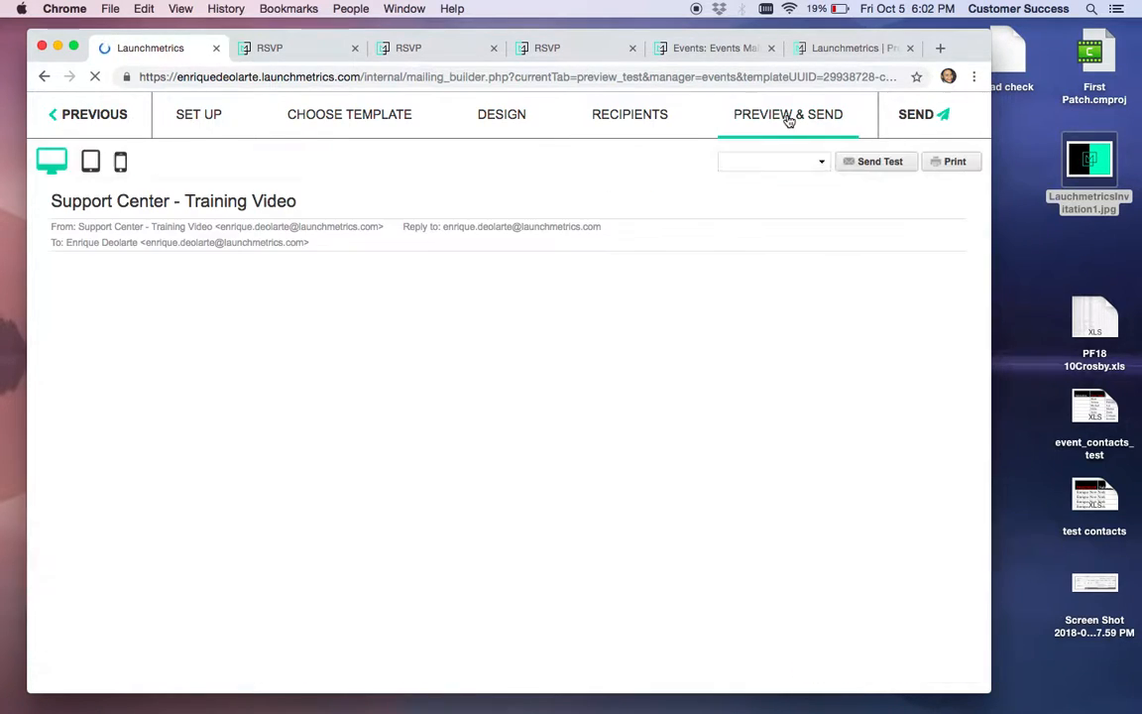
left_click(817, 161)
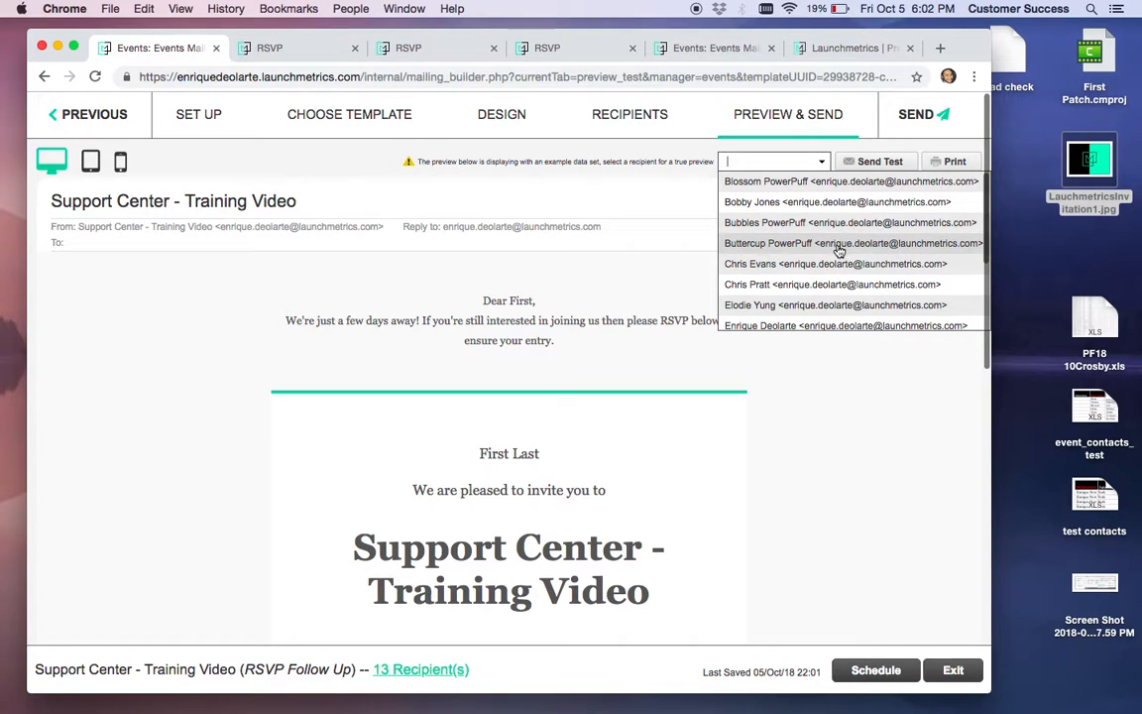
left_click(769, 243)
scroll(586, 390, "down", 7)
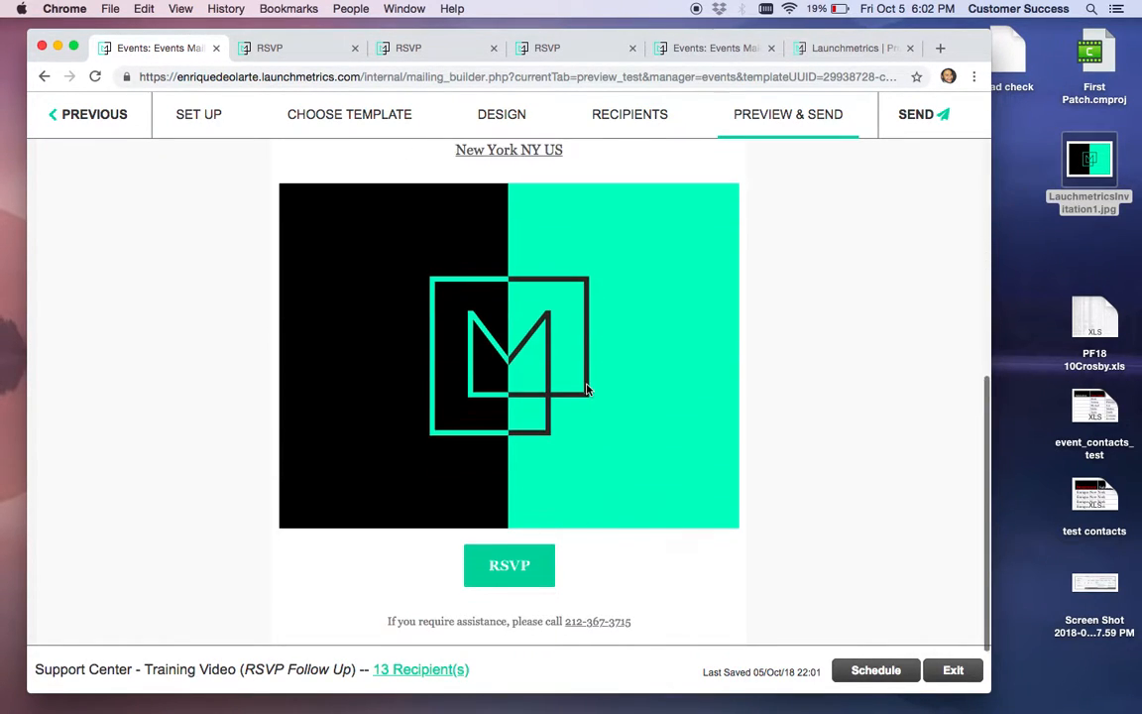
scroll(586, 389, "up", 3)
scroll(586, 389, "up", 4)
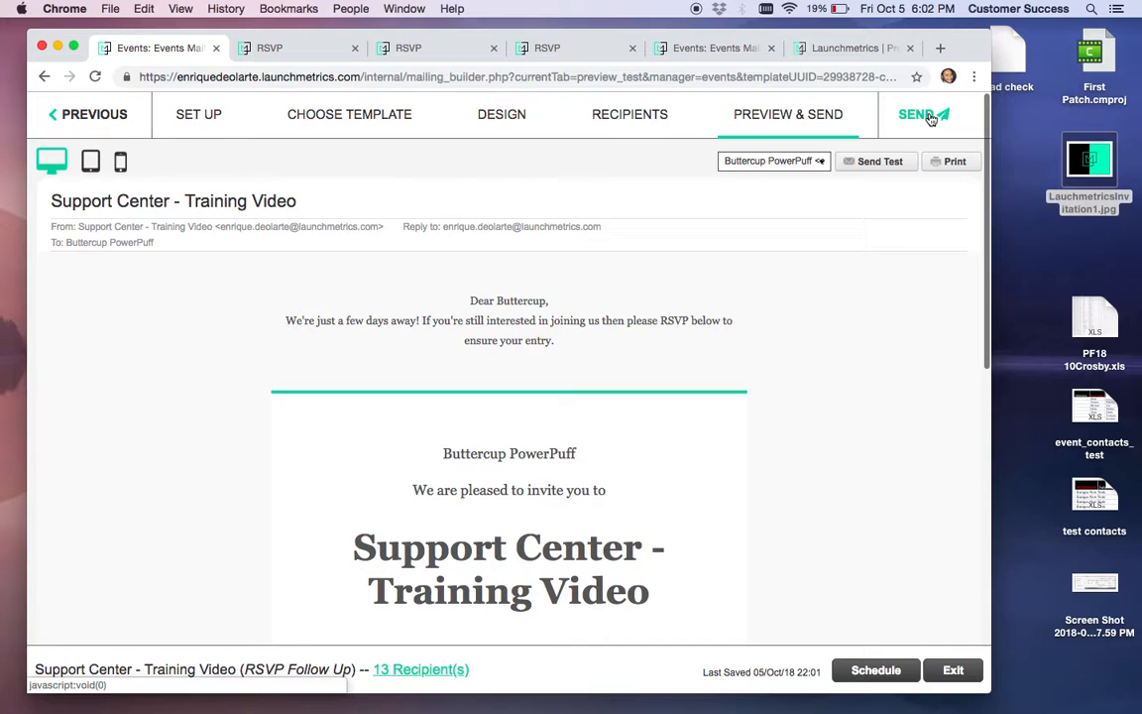
left_click(950, 670)
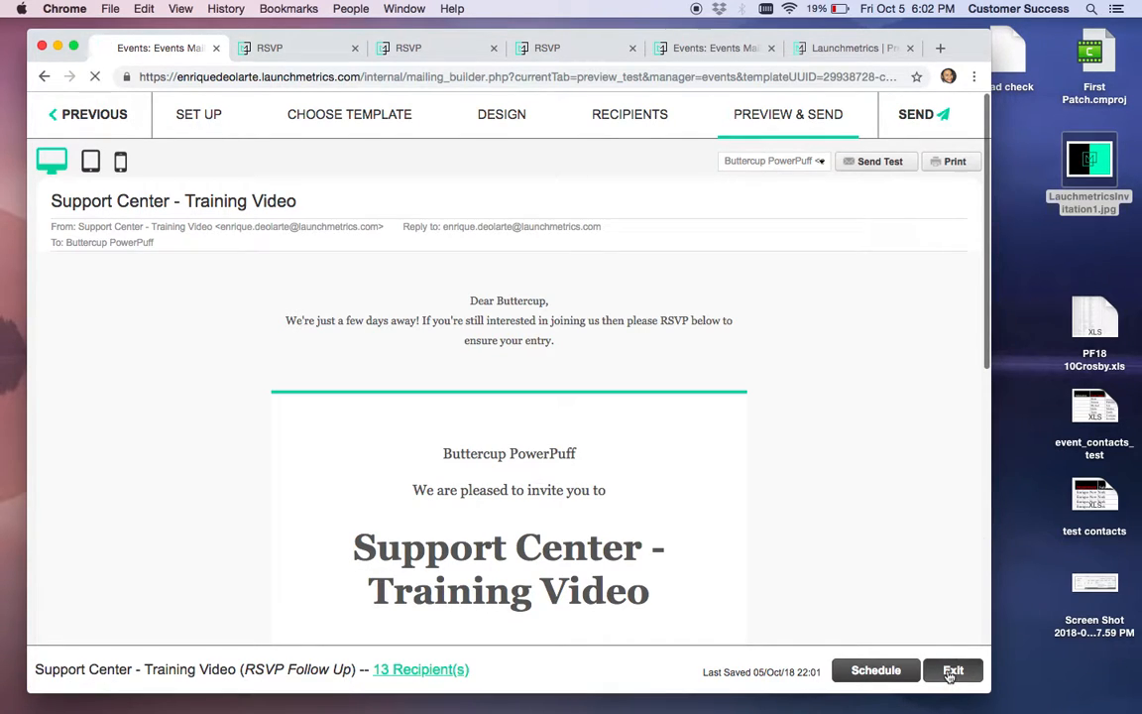